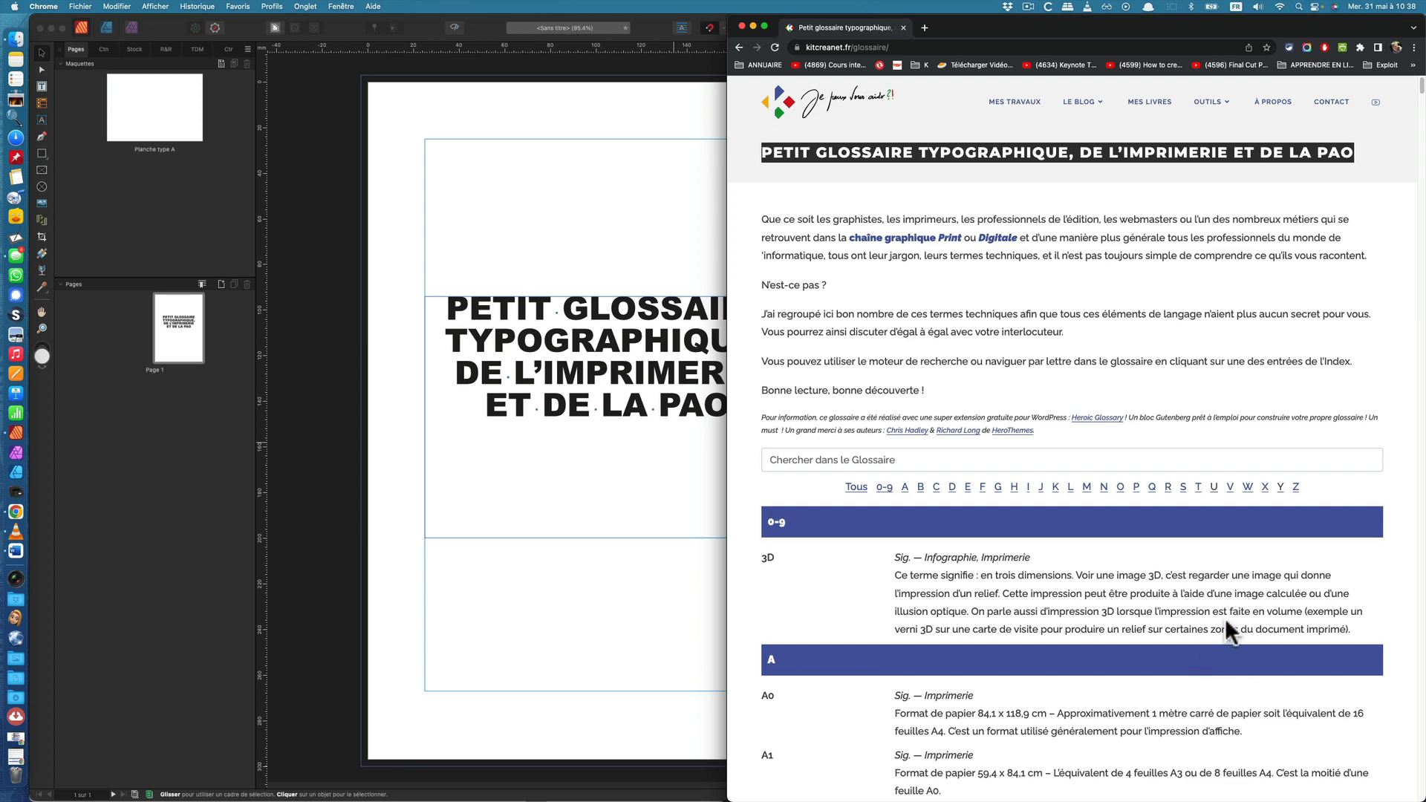
- Switch to the glossaire-texte document in Word and examine the Cadratin entry's term, grammatical line and definition
{"action": "key", "text": "super+Tab"}
{"action": "key", "text": "super+Tab"}
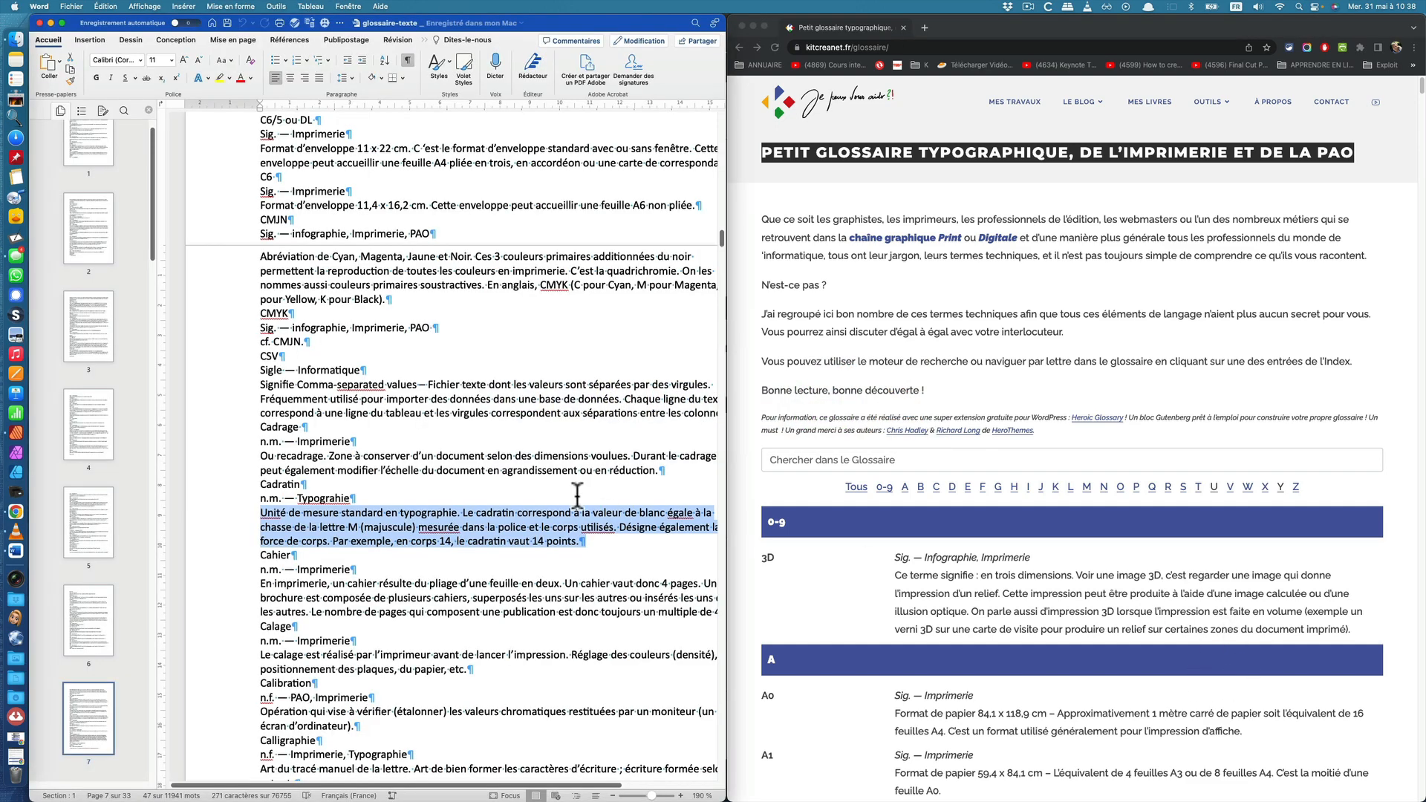
{"action": "left_click", "coordinate": [531, 483]}
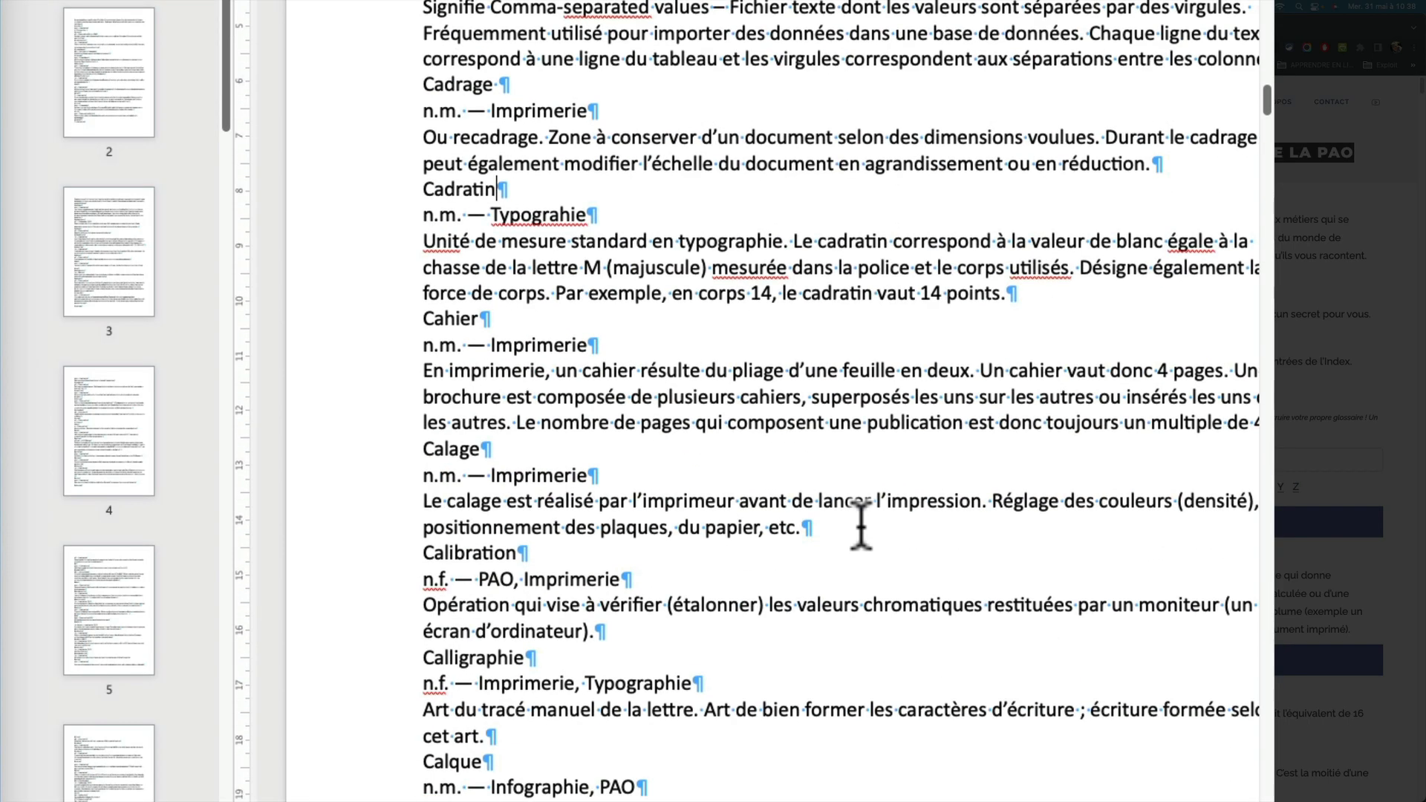
{"action": "scroll", "coordinate": [498, 661], "scroll_direction": "down", "scroll_amount": 2}
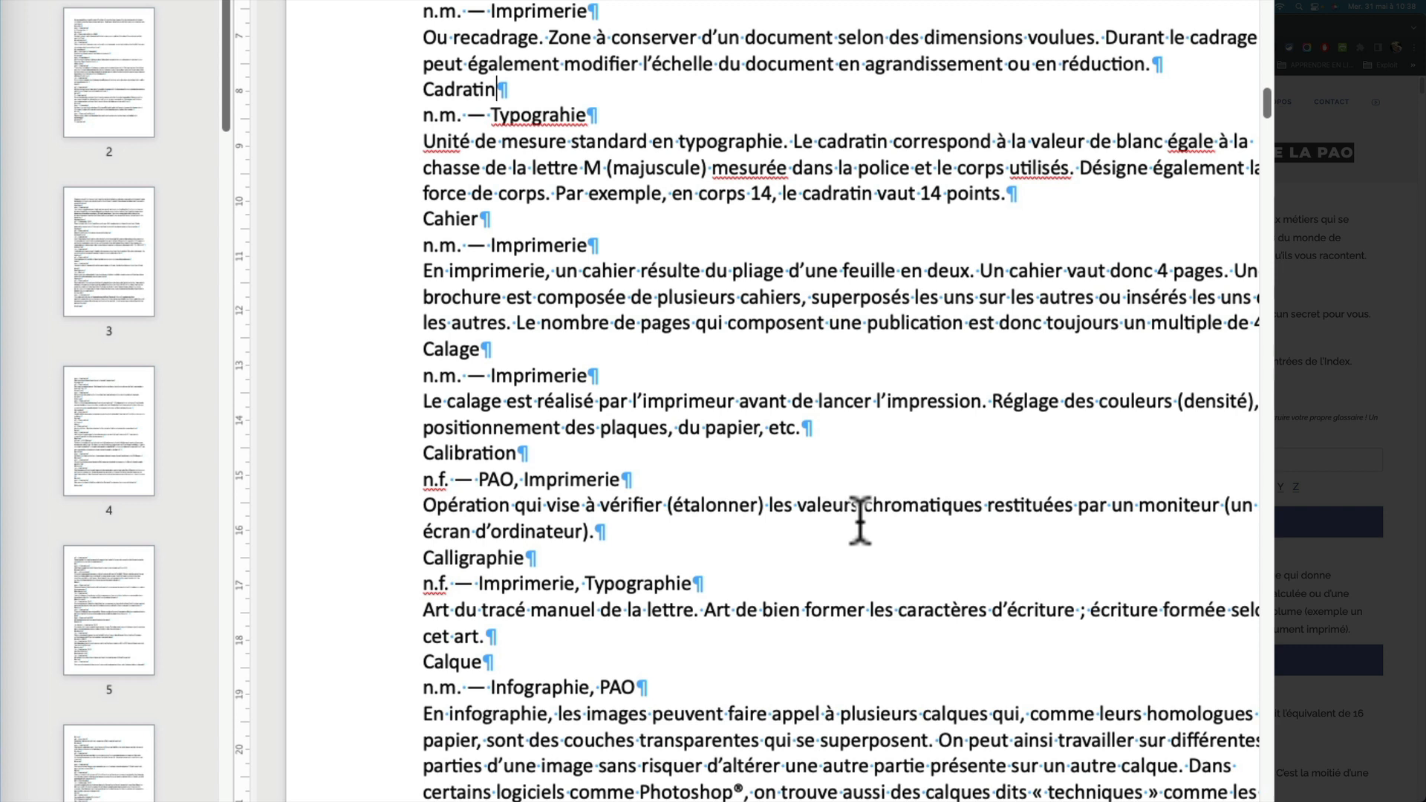
{"action": "left_click", "coordinate": [381, 93]}
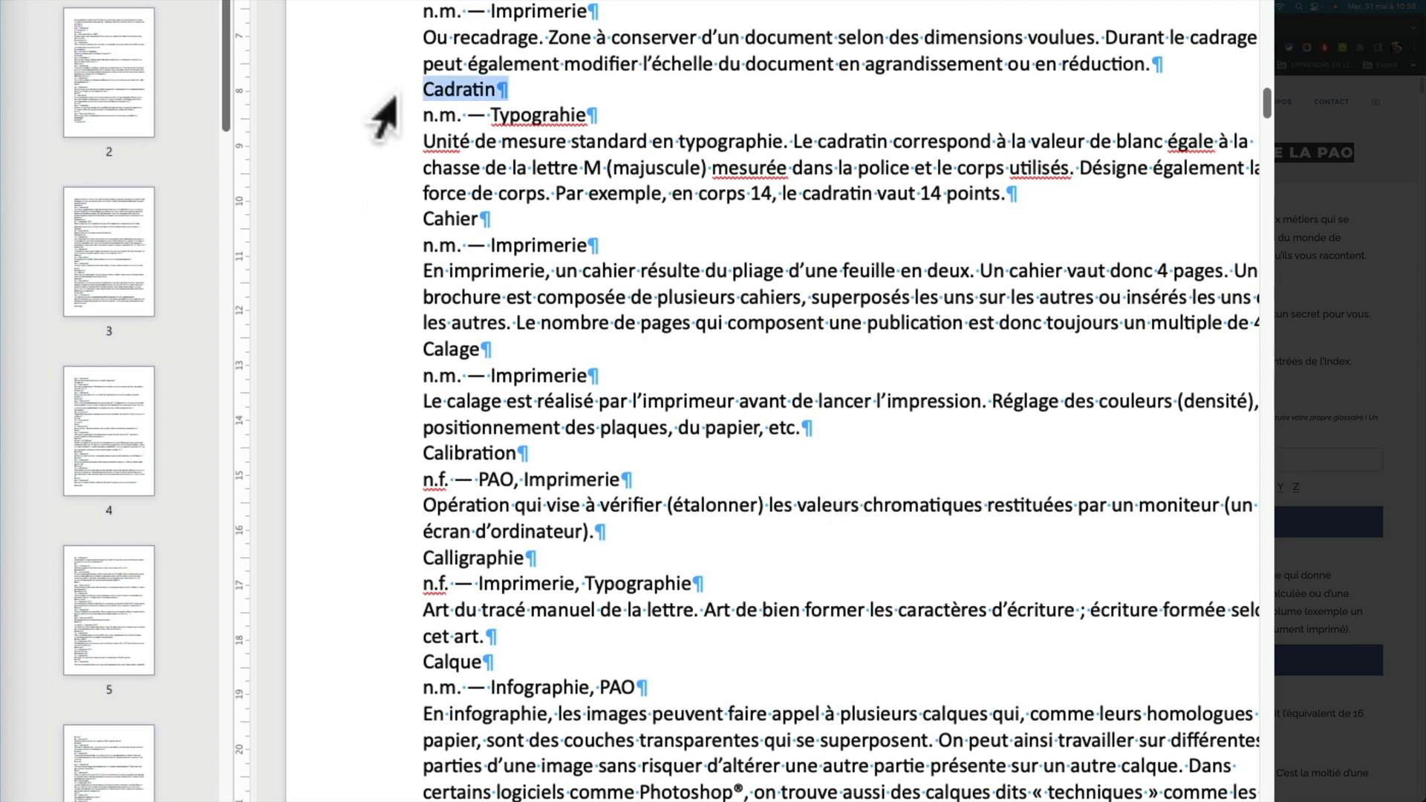
{"action": "left_click", "coordinate": [380, 117]}
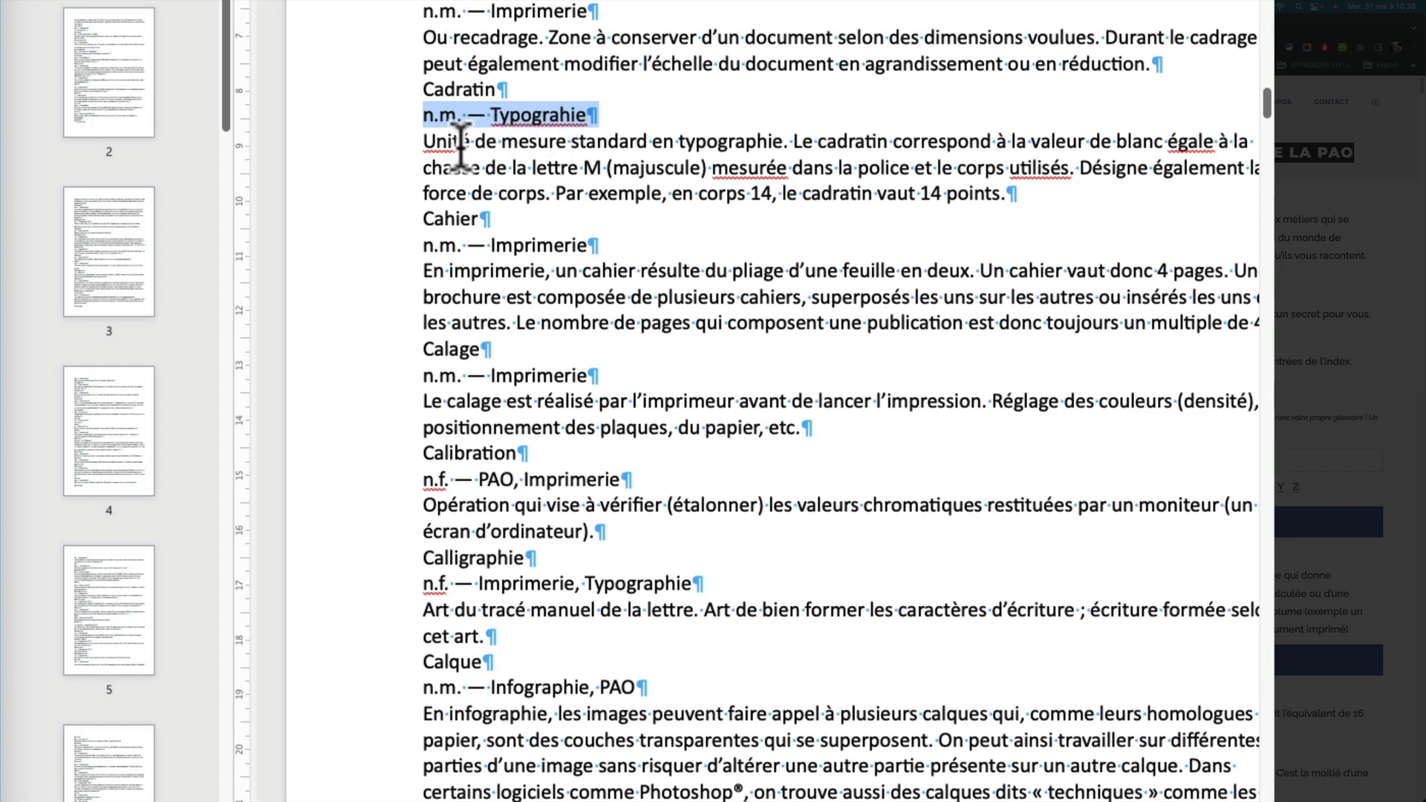
{"action": "left_click_drag", "start_coordinate": [385, 145], "coordinate": [391, 194]}
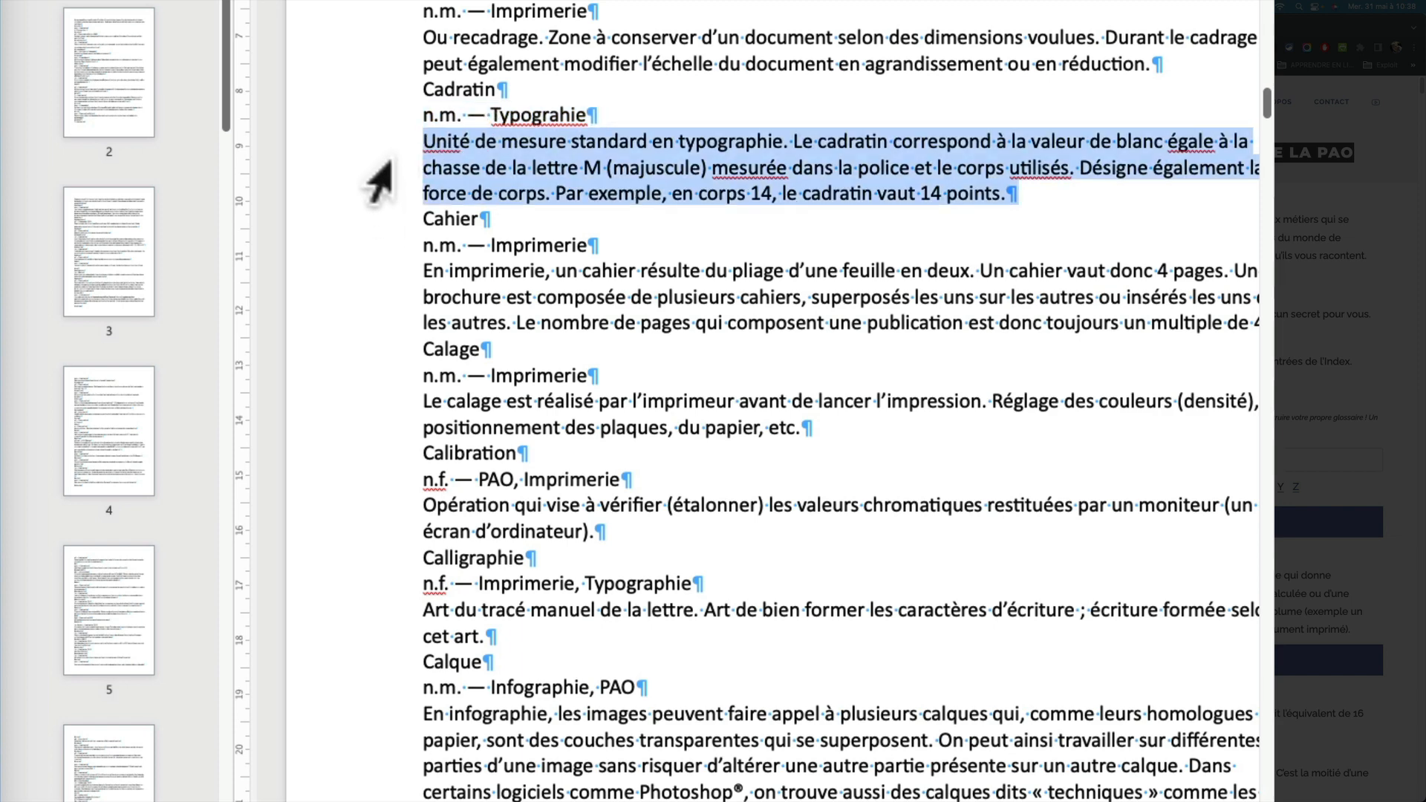
{"action": "left_click", "coordinate": [387, 89]}
{"action": "left_click_drag", "start_coordinate": [388, 90], "coordinate": [385, 192]}
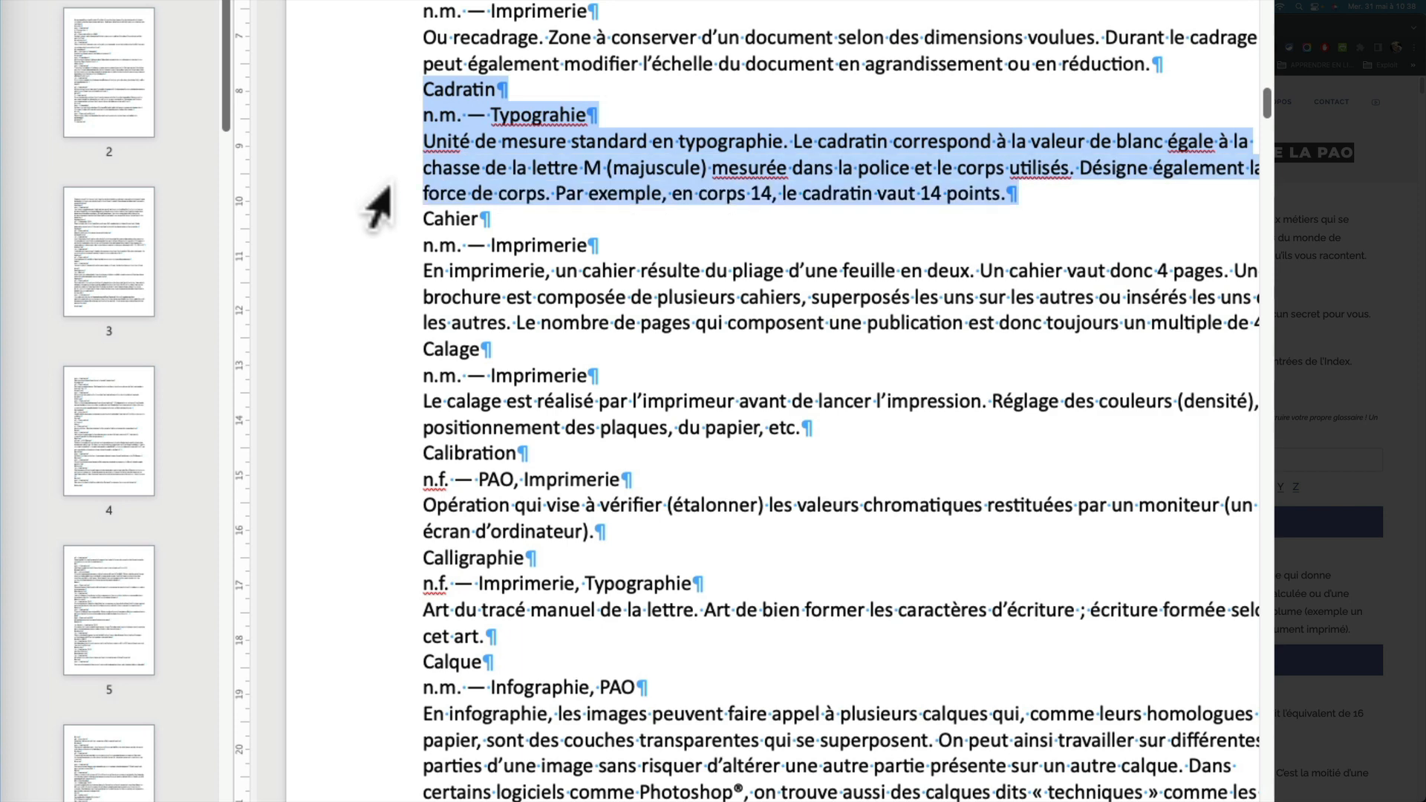
- Examine the structure of the Cahier and Calage entries: term, grammatical line and definition
{"action": "left_click", "coordinate": [386, 220]}
{"action": "left_click", "coordinate": [390, 246]}
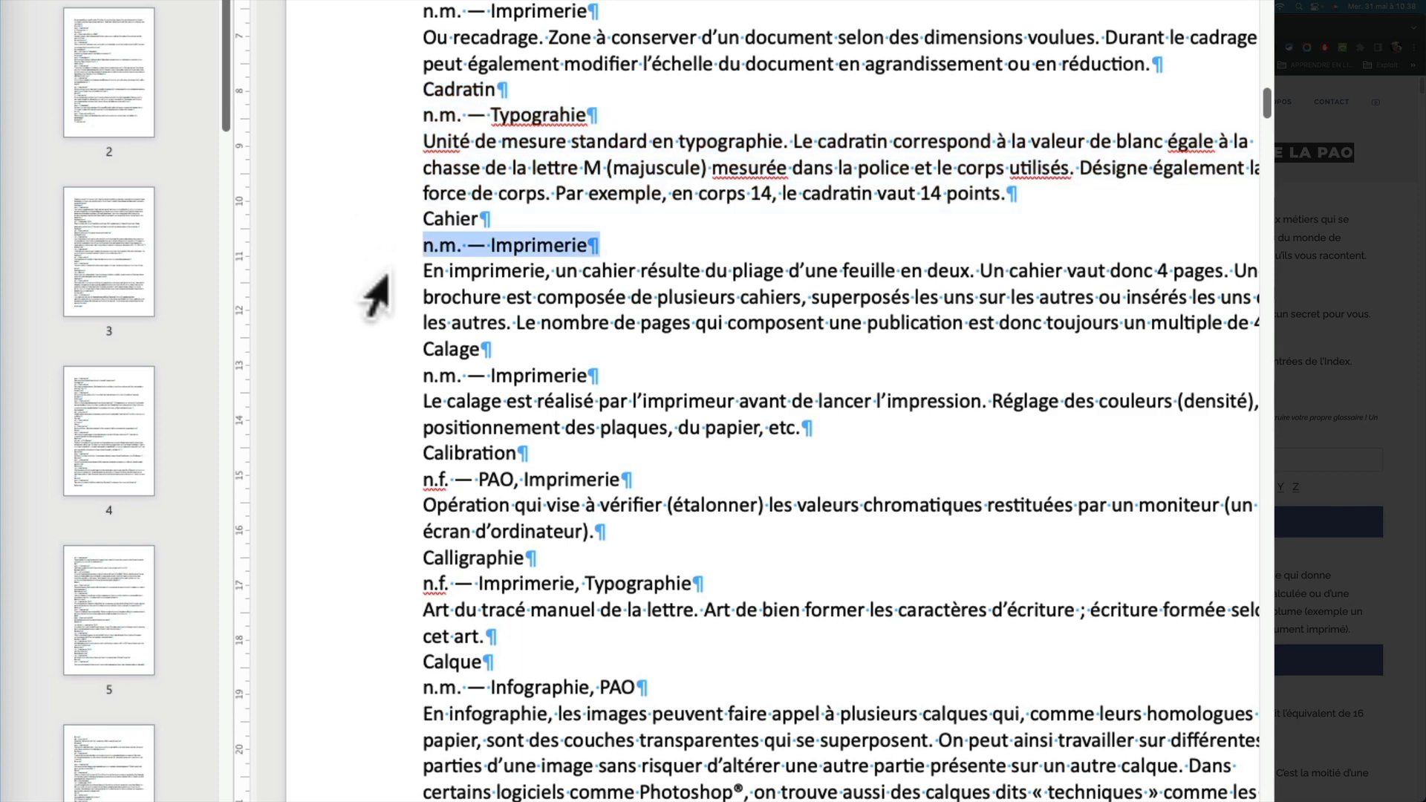
{"action": "double_click", "coordinate": [389, 297]}
{"action": "left_click", "coordinate": [387, 349]}
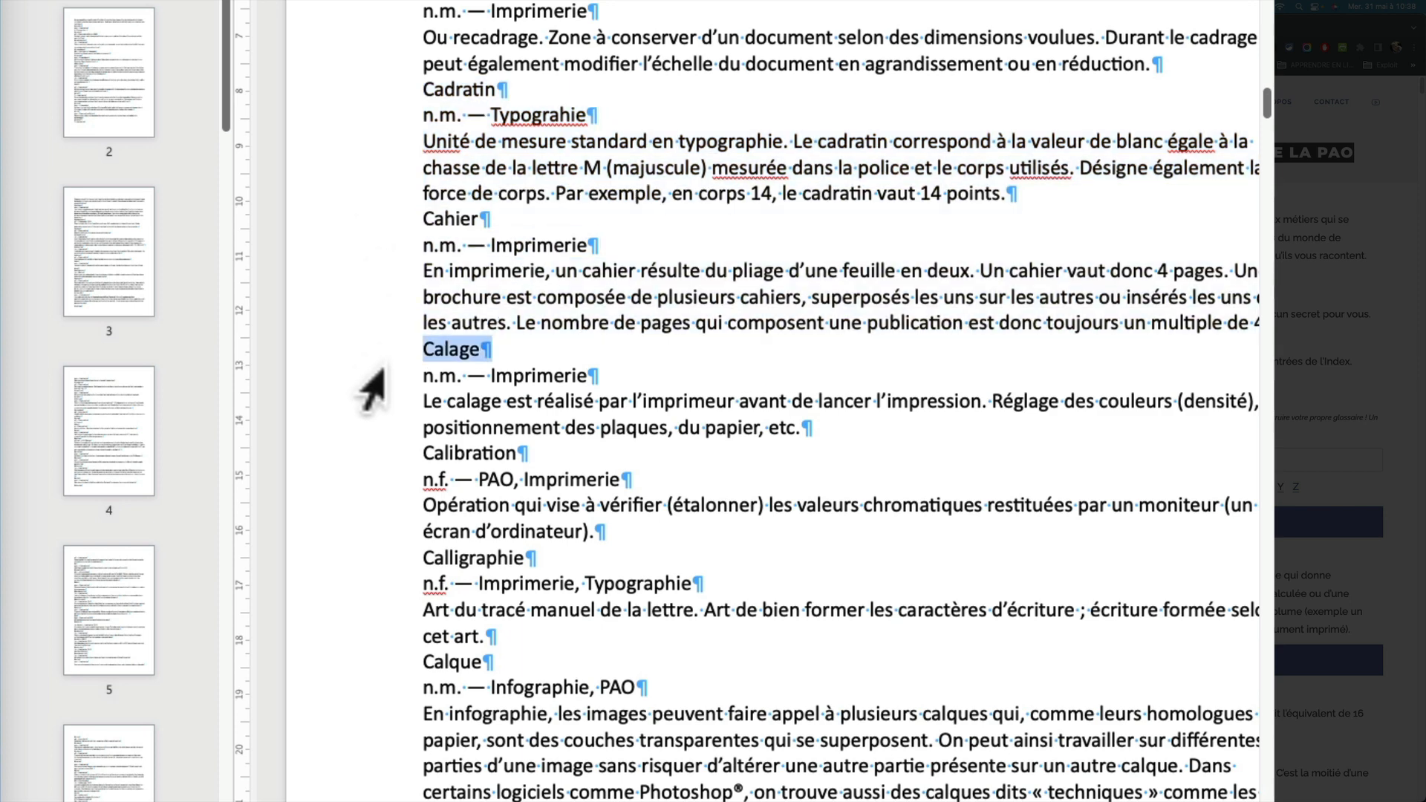
{"action": "left_click", "coordinate": [387, 375]}
{"action": "left_click_drag", "start_coordinate": [385, 405], "coordinate": [380, 455]}
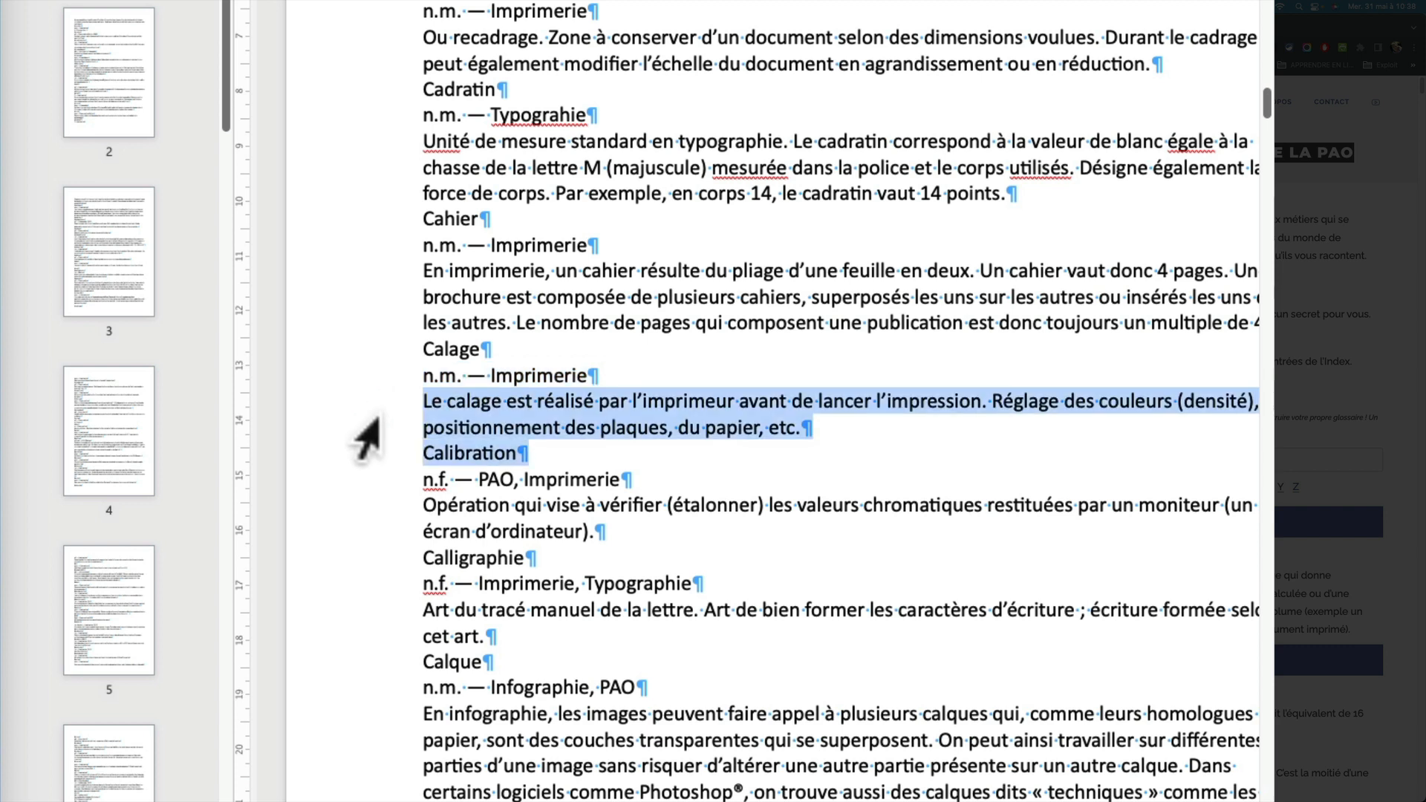
{"action": "left_click", "coordinate": [378, 427]}
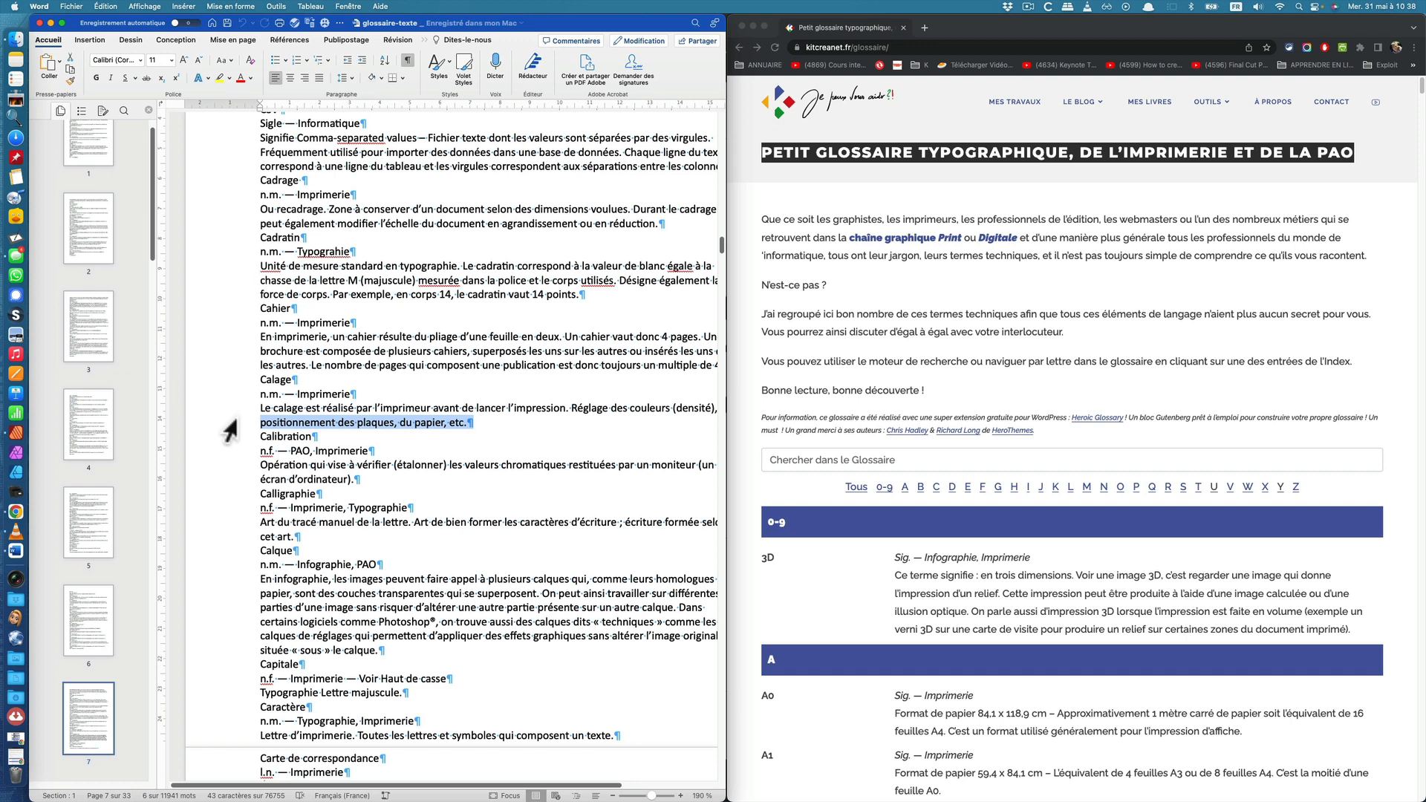
- Switch to Affinity Publisher and add a two-page spread based on the Planche type A master after page 1
{"action": "key", "text": "super+Tab"}
{"action": "key", "text": "super+Tab"}
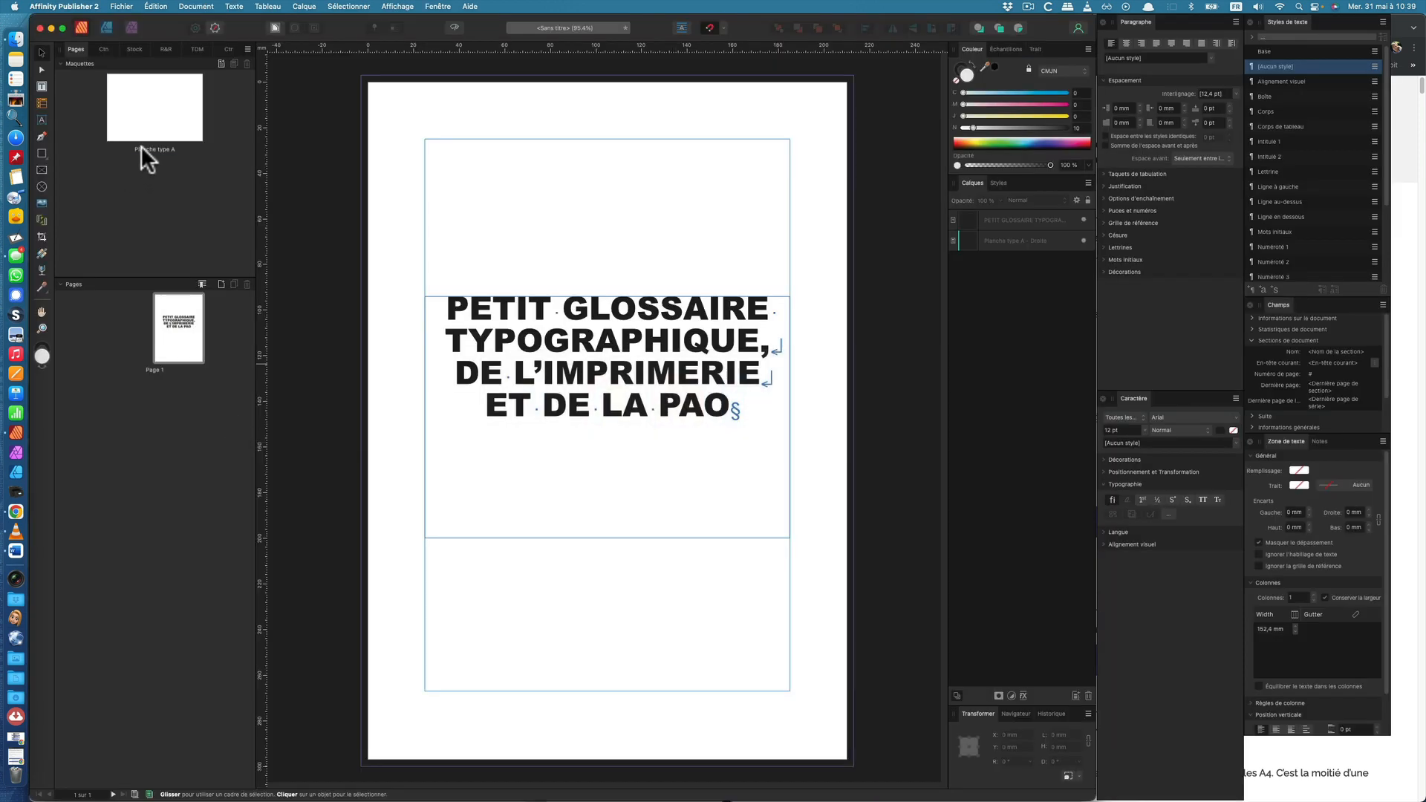
{"action": "left_click_drag", "start_coordinate": [141, 145], "coordinate": [171, 420]}
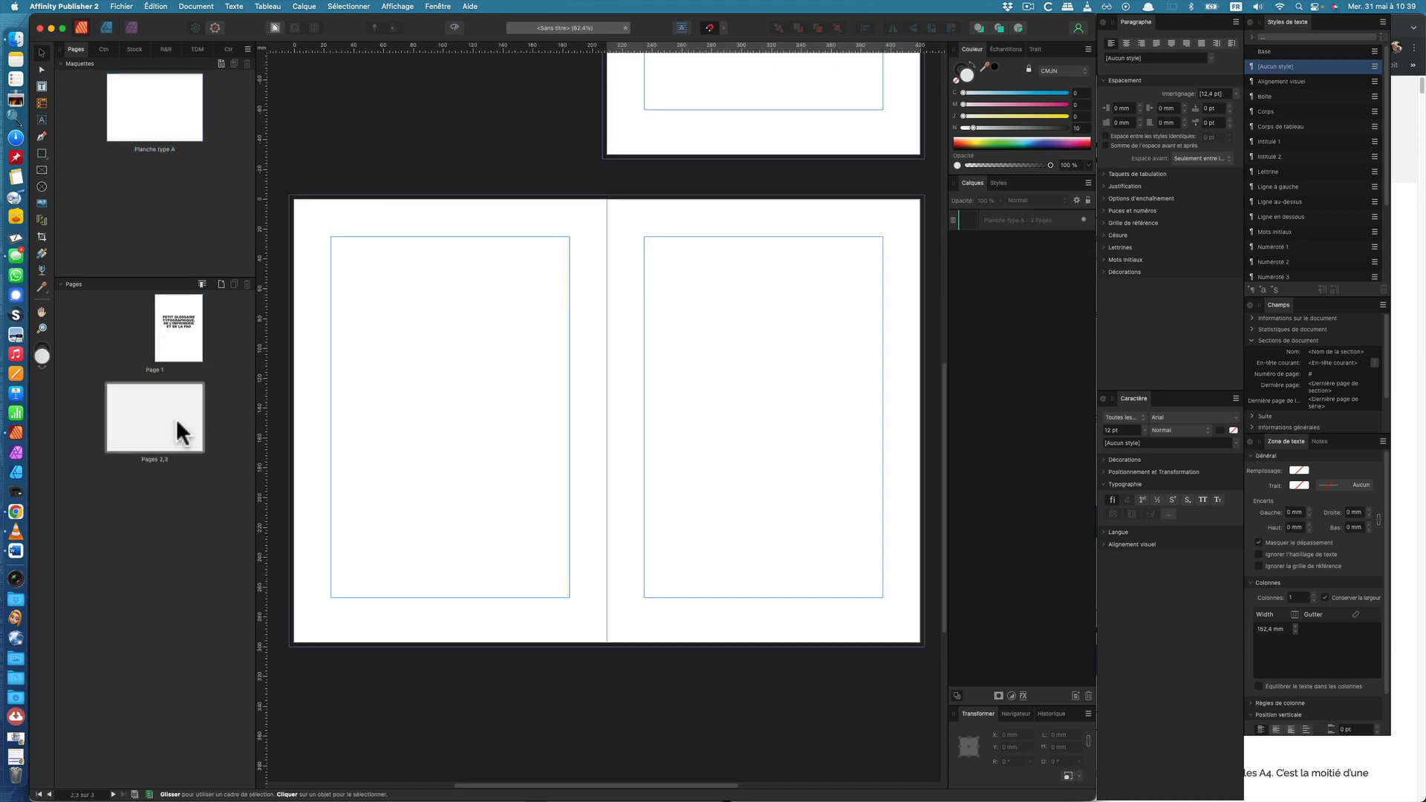
- Draw a 160 × 242 mm text frame filling page 2's margins and place the glossaire-texte Word document in it
{"action": "left_click", "coordinate": [42, 86]}
{"action": "left_click_drag", "start_coordinate": [349, 262], "coordinate": [570, 597]}
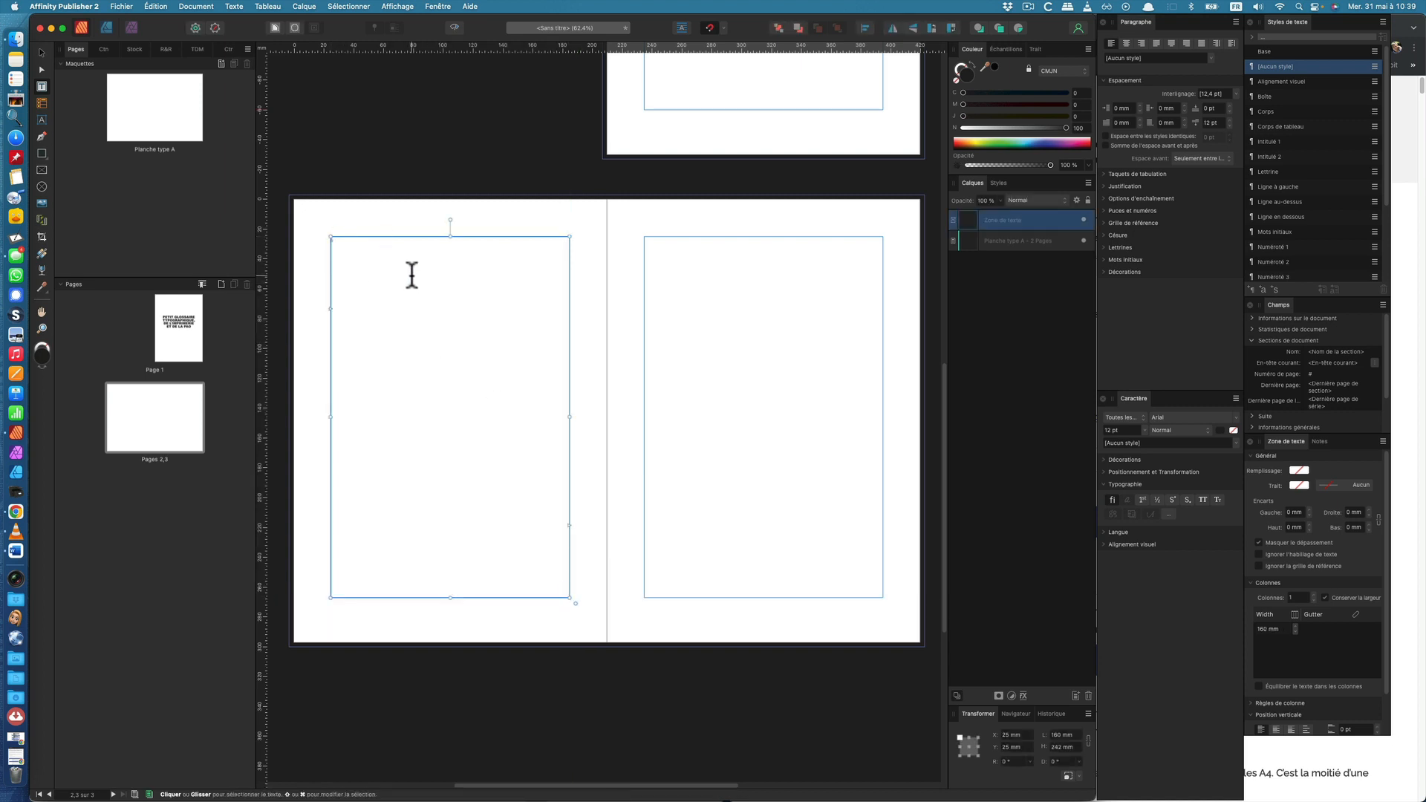
{"action": "left_click", "coordinate": [128, 7]}
{"action": "left_click", "coordinate": [139, 218]}
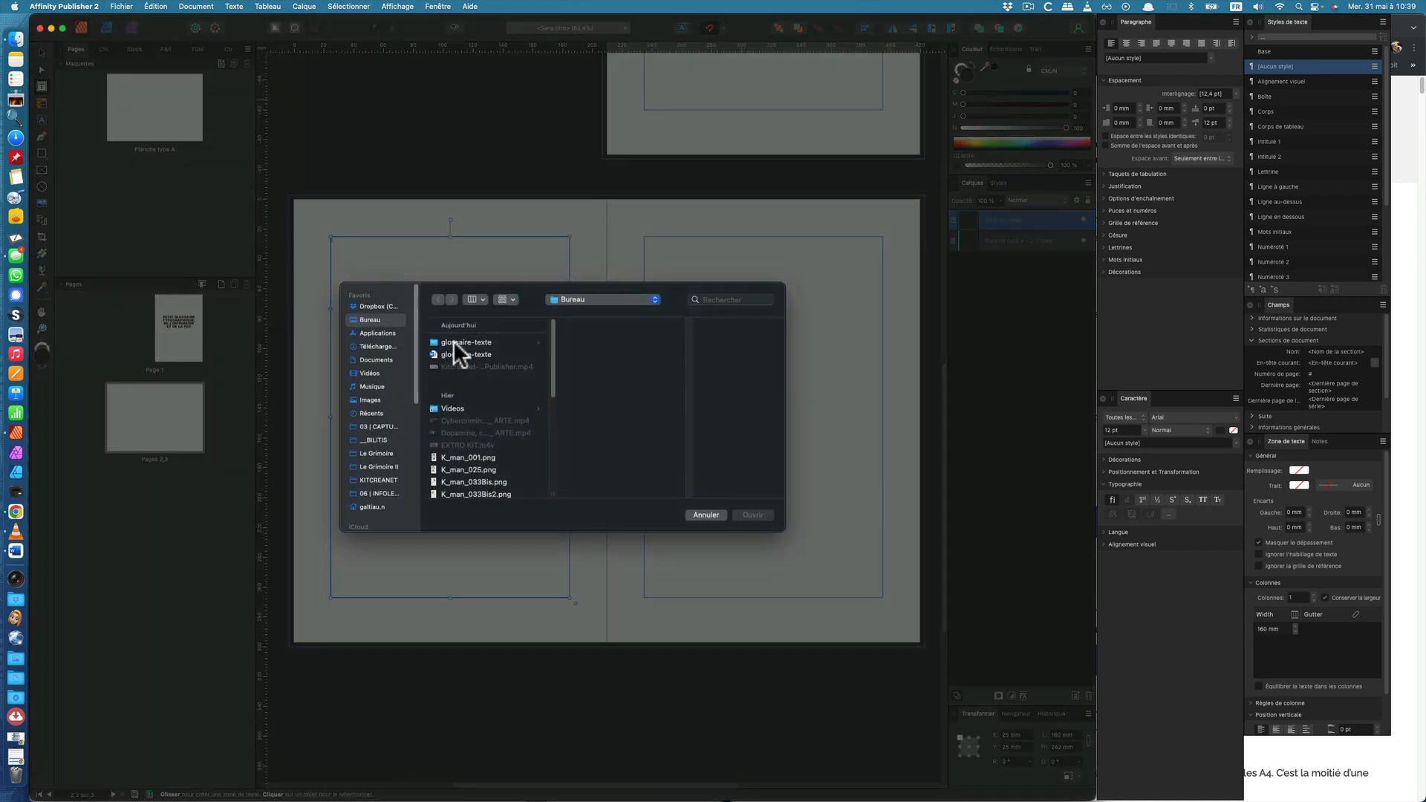
{"action": "left_click", "coordinate": [473, 356]}
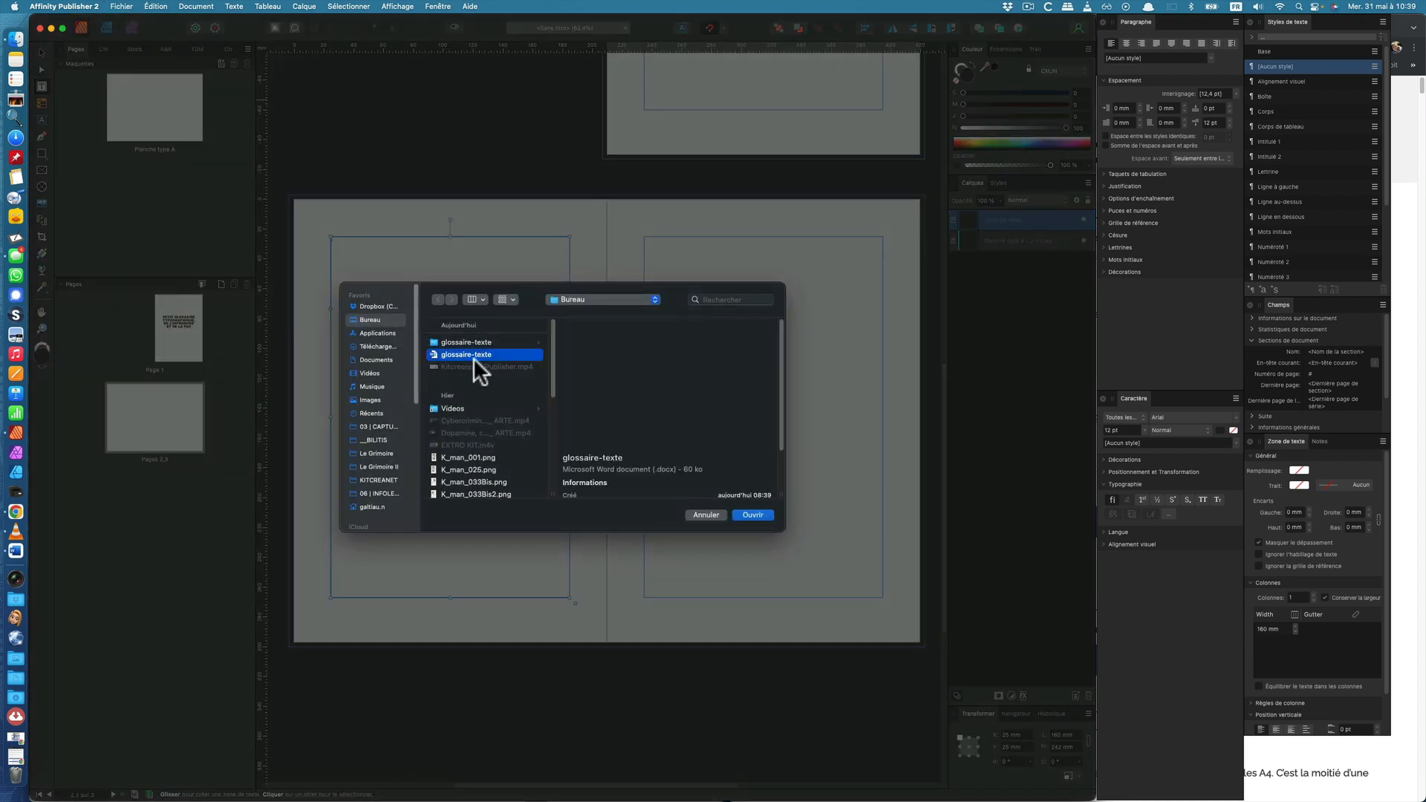
{"action": "left_click", "coordinate": [752, 514]}
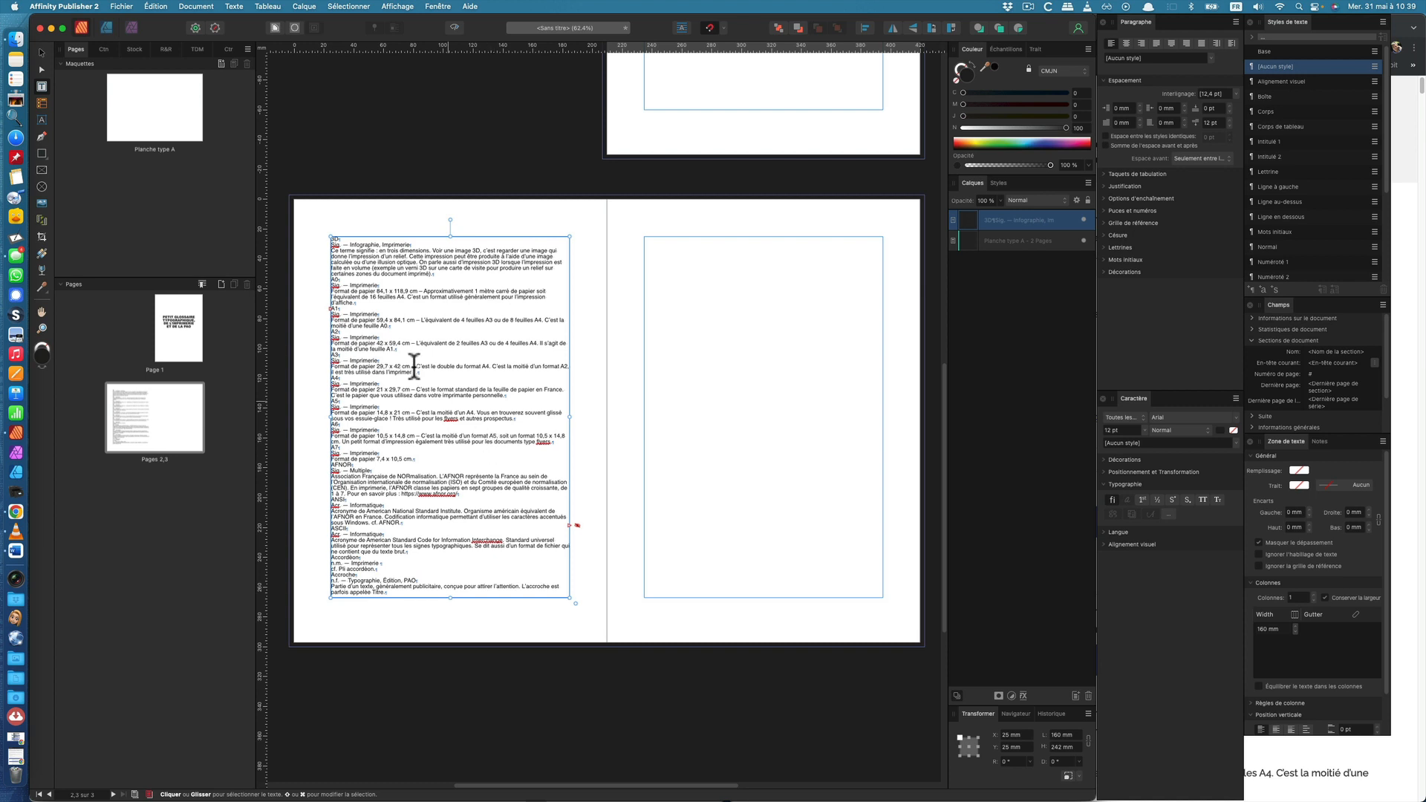
- Autoflow the overflowing glossary text into linked frames on new pages and return to the spread of pages 2 and 3
{"action": "left_click", "coordinate": [43, 50]}
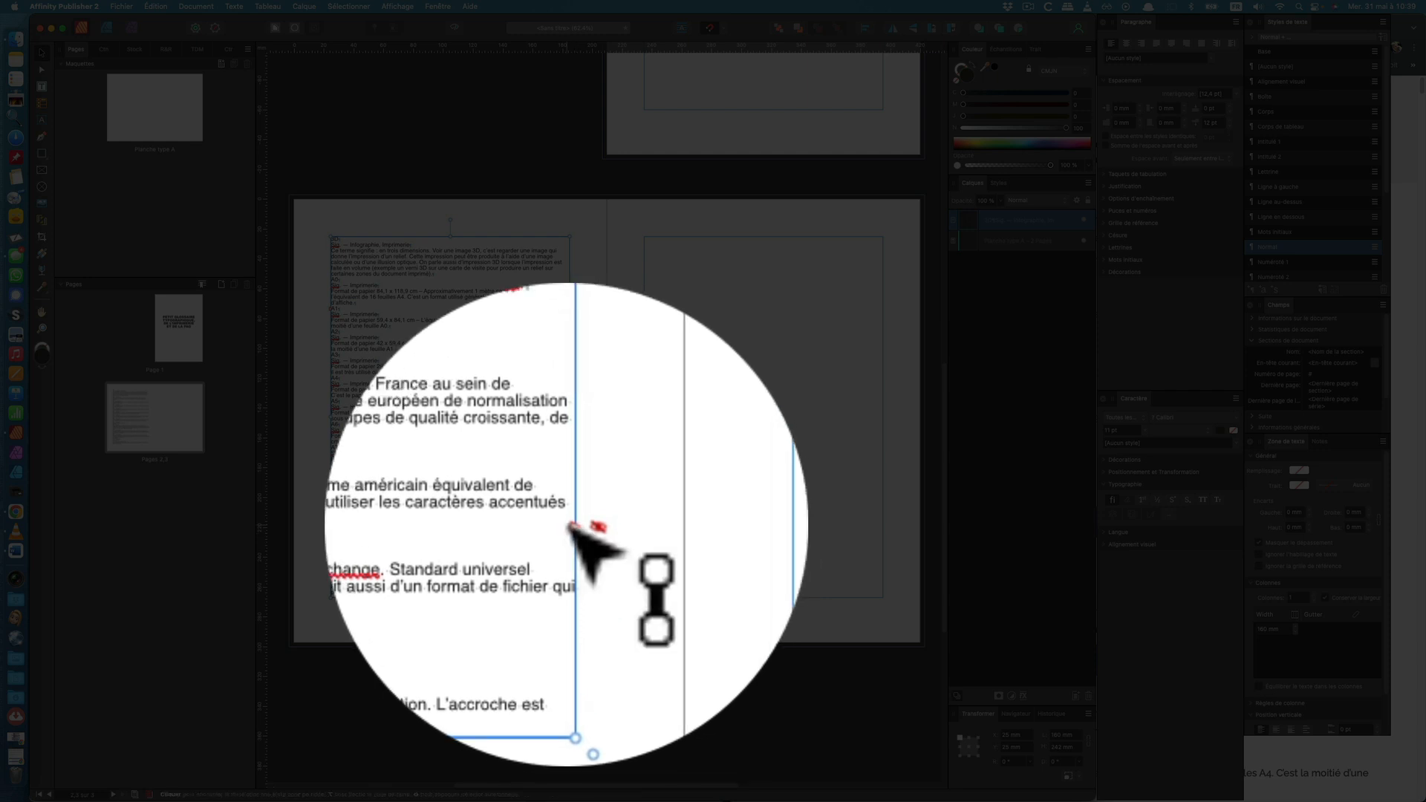
{"action": "left_click", "coordinate": [570, 526], "text": "shift"}
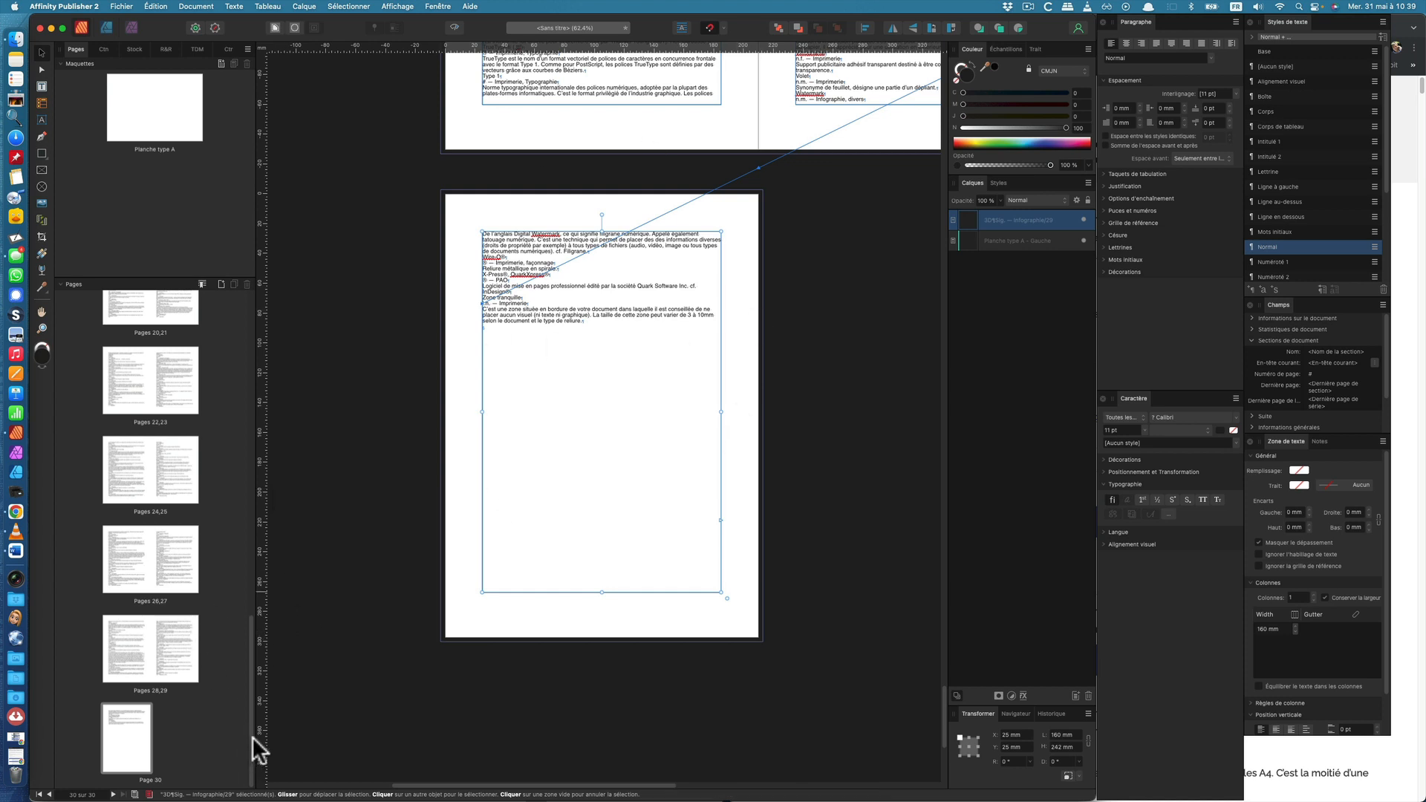
{"action": "left_click_drag", "start_coordinate": [252, 737], "coordinate": [247, 337]}
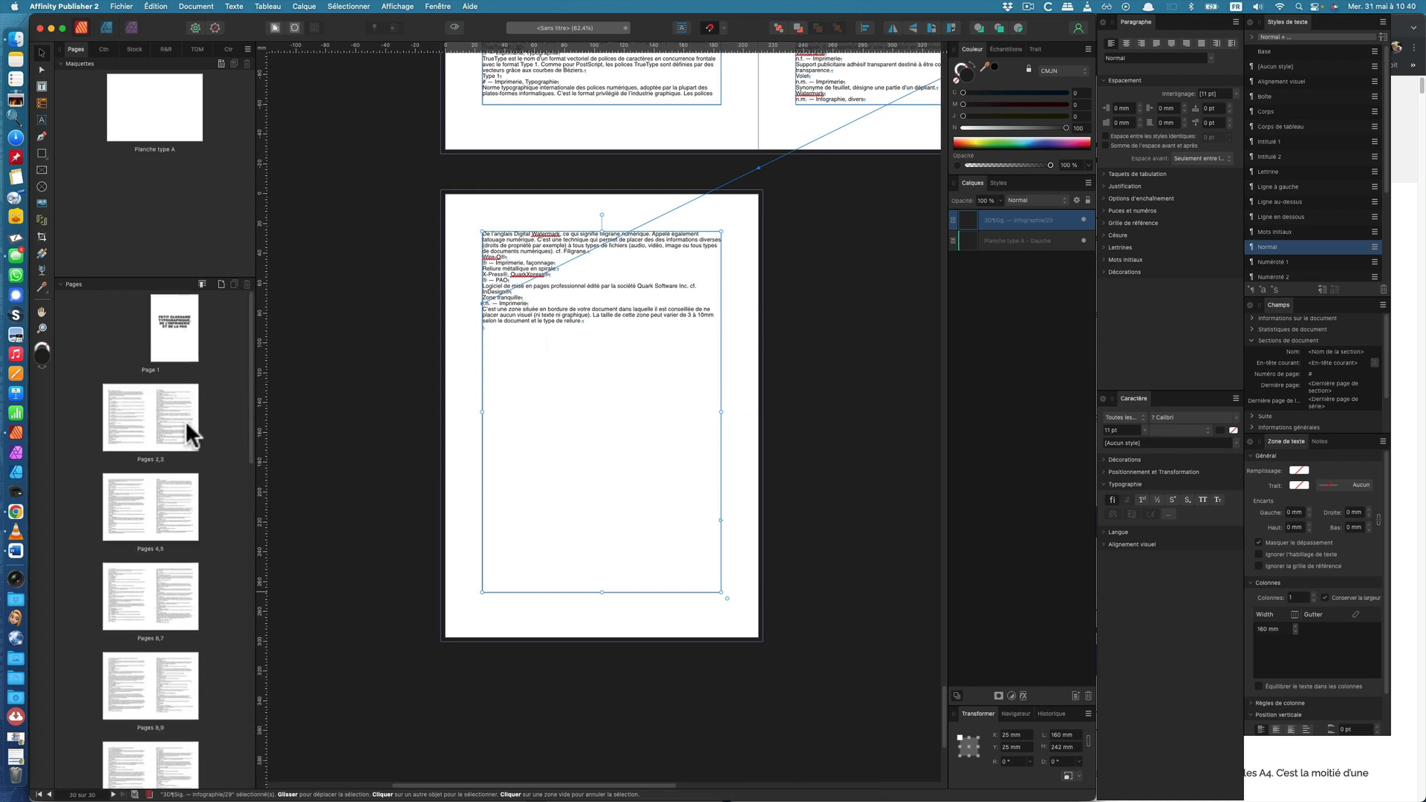
{"action": "double_click", "coordinate": [148, 453]}
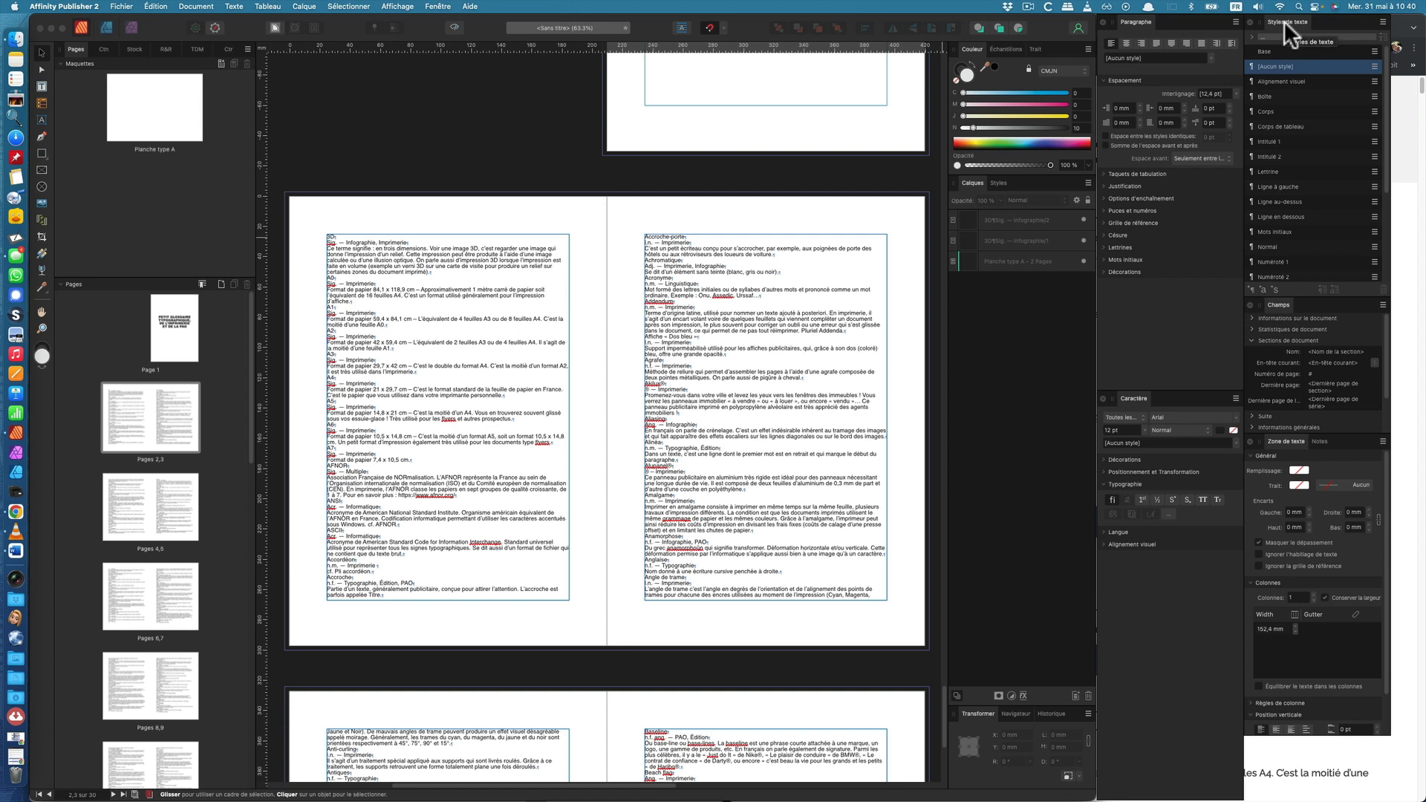
- Detach and delete all text styles in the document
{"action": "left_click", "coordinate": [438, 7]}
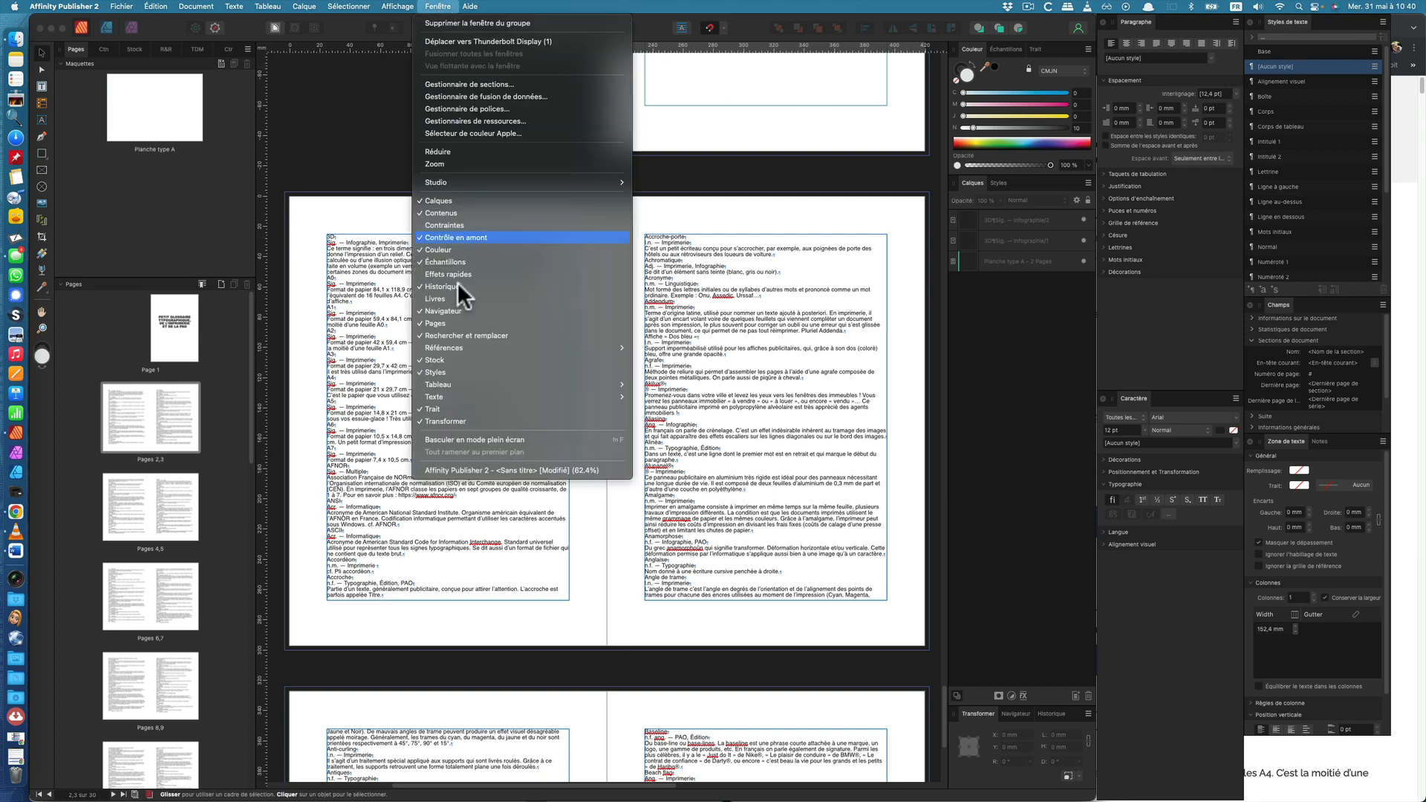
{"action": "mouse_move", "coordinate": [468, 398]}
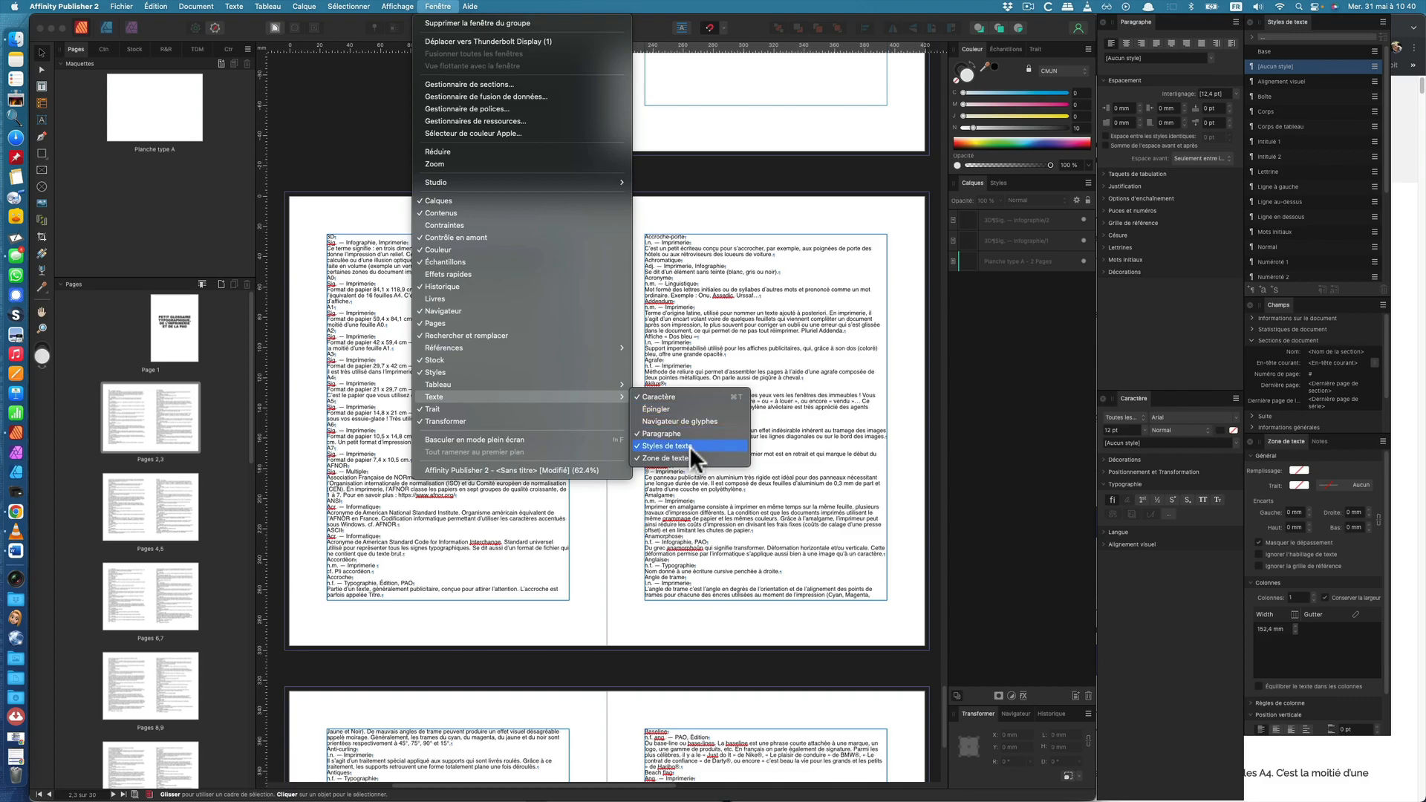
{"action": "left_click", "coordinate": [1277, 191]}
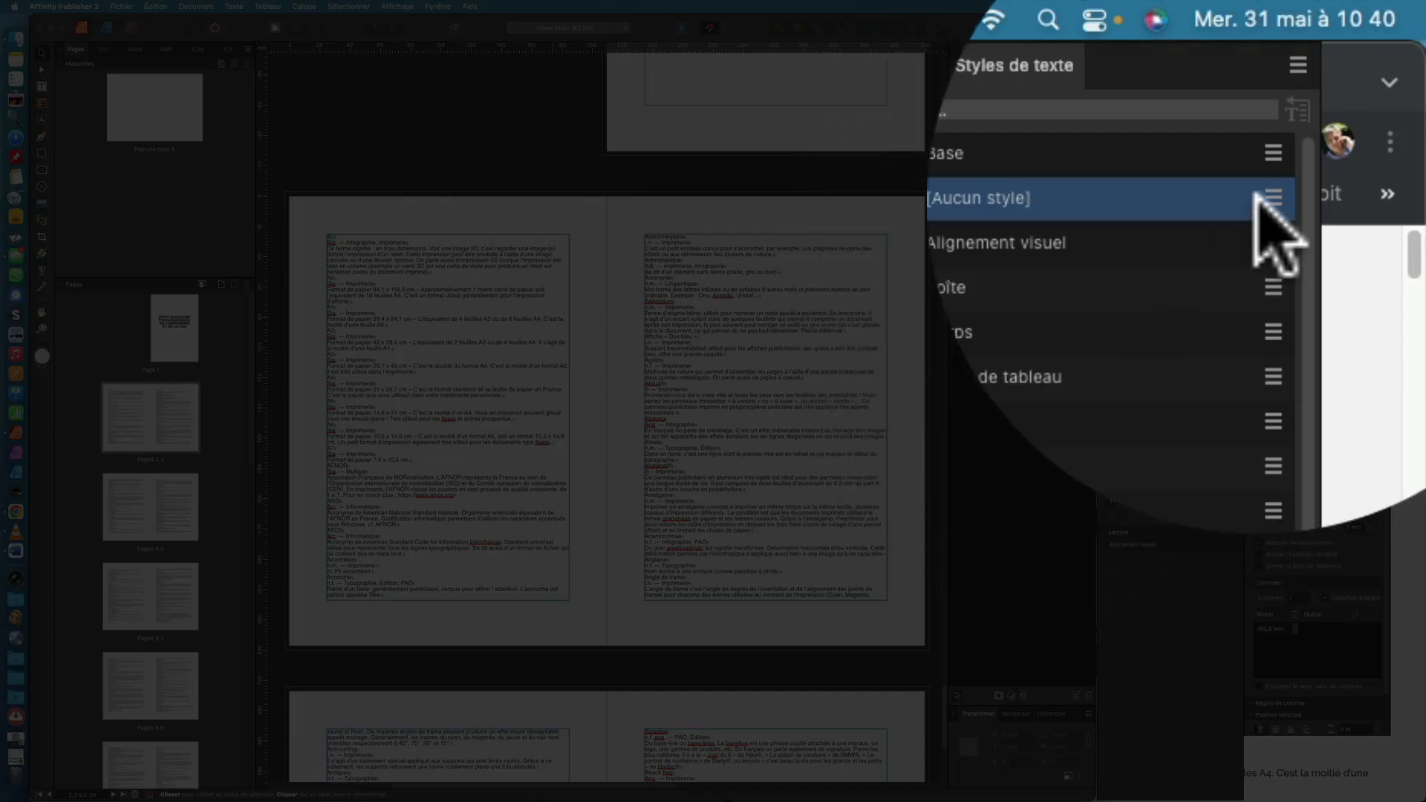
{"action": "left_click", "coordinate": [1298, 65]}
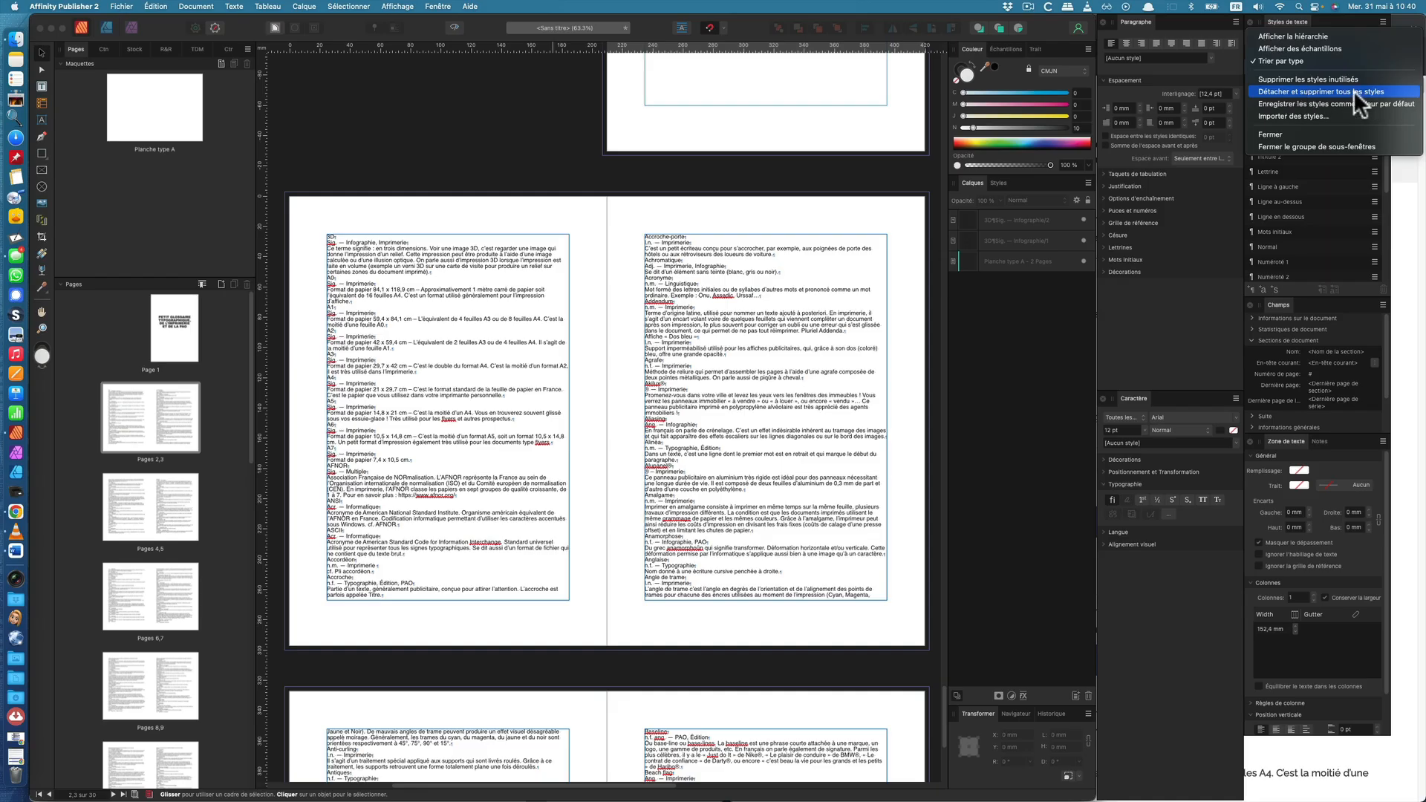
{"action": "left_click", "coordinate": [1353, 91]}
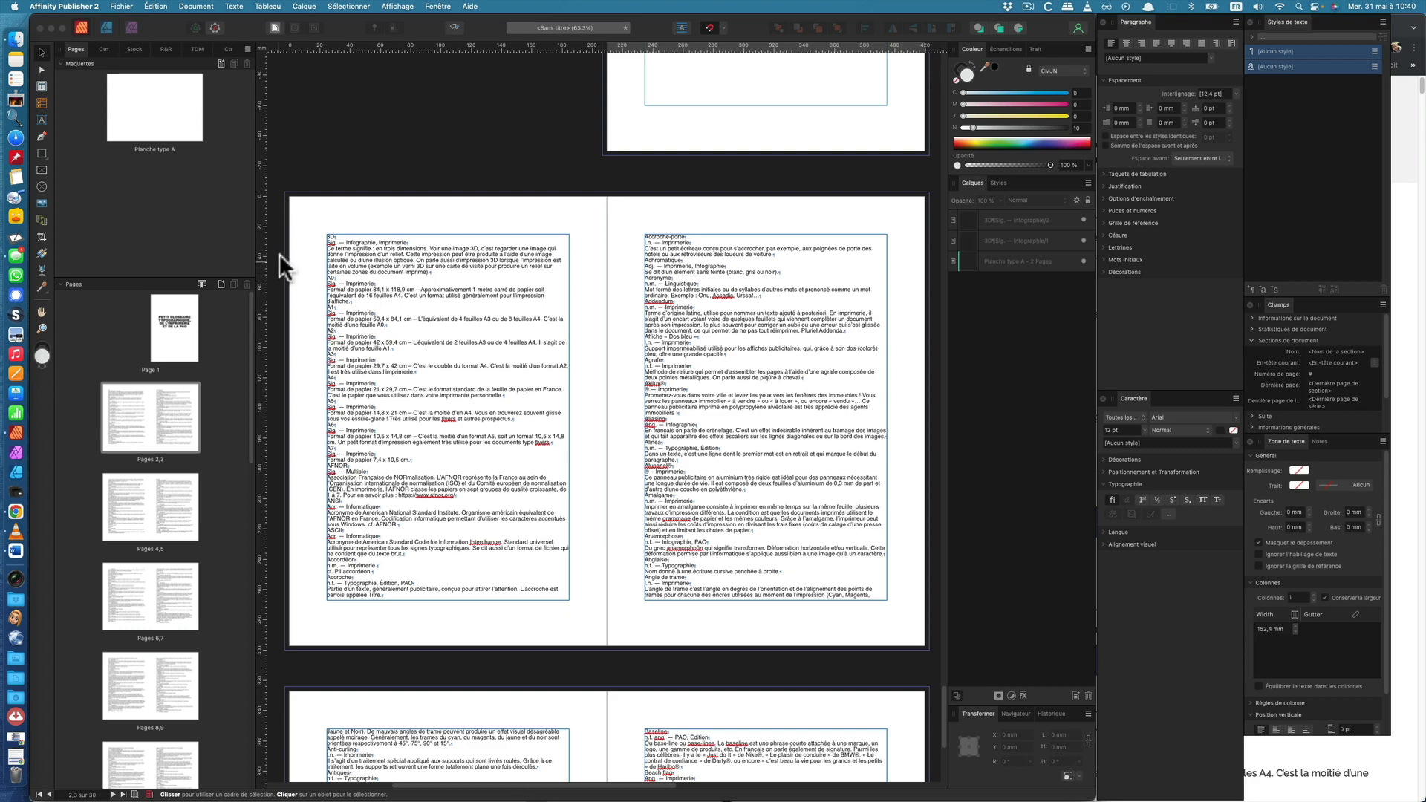
- Set the font of the "3D" entry title at the start of page 2's text to Arial Black Normal
{"action": "scroll", "coordinate": [294, 230], "scroll_direction": "up", "scroll_amount": 5}
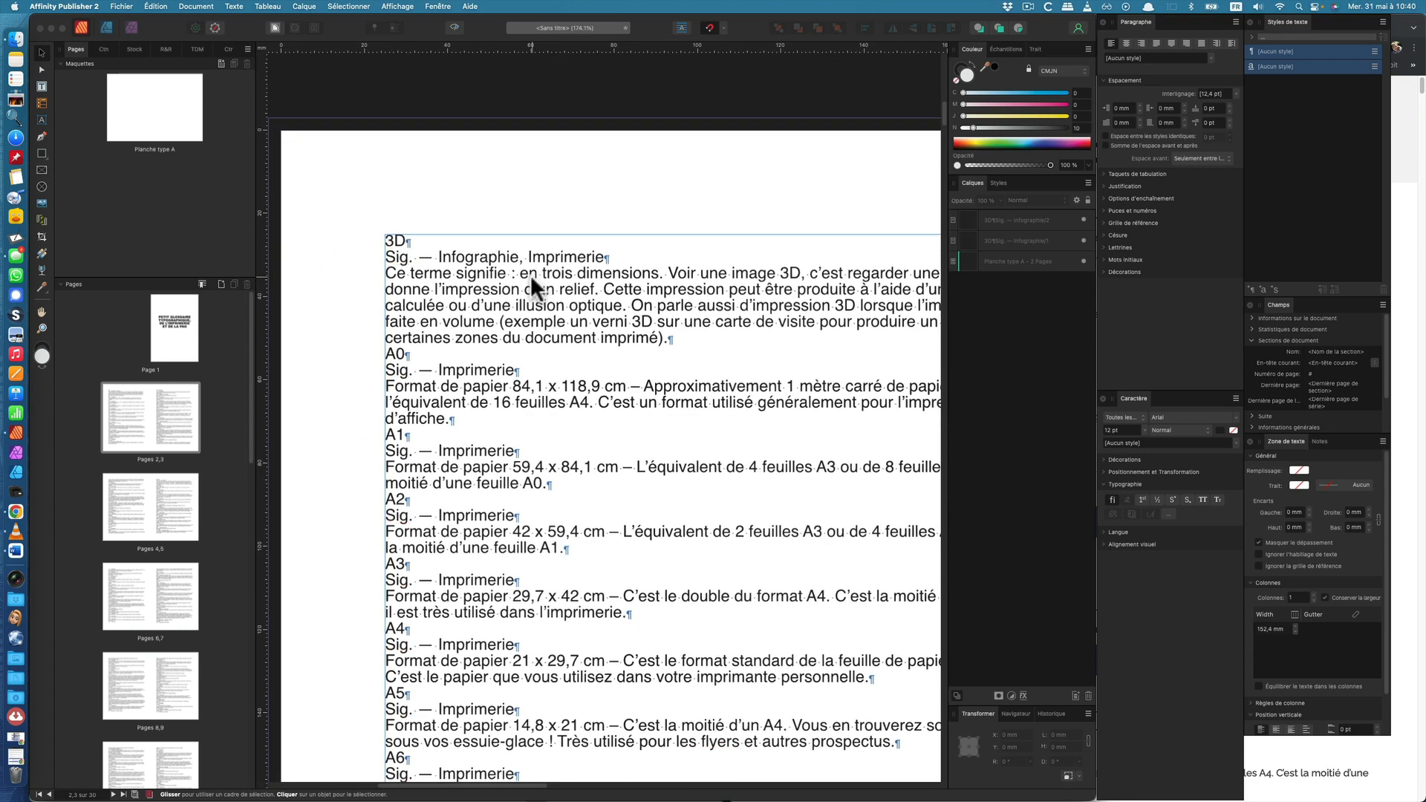
{"action": "scroll", "coordinate": [531, 275], "scroll_direction": "down", "scroll_amount": 2}
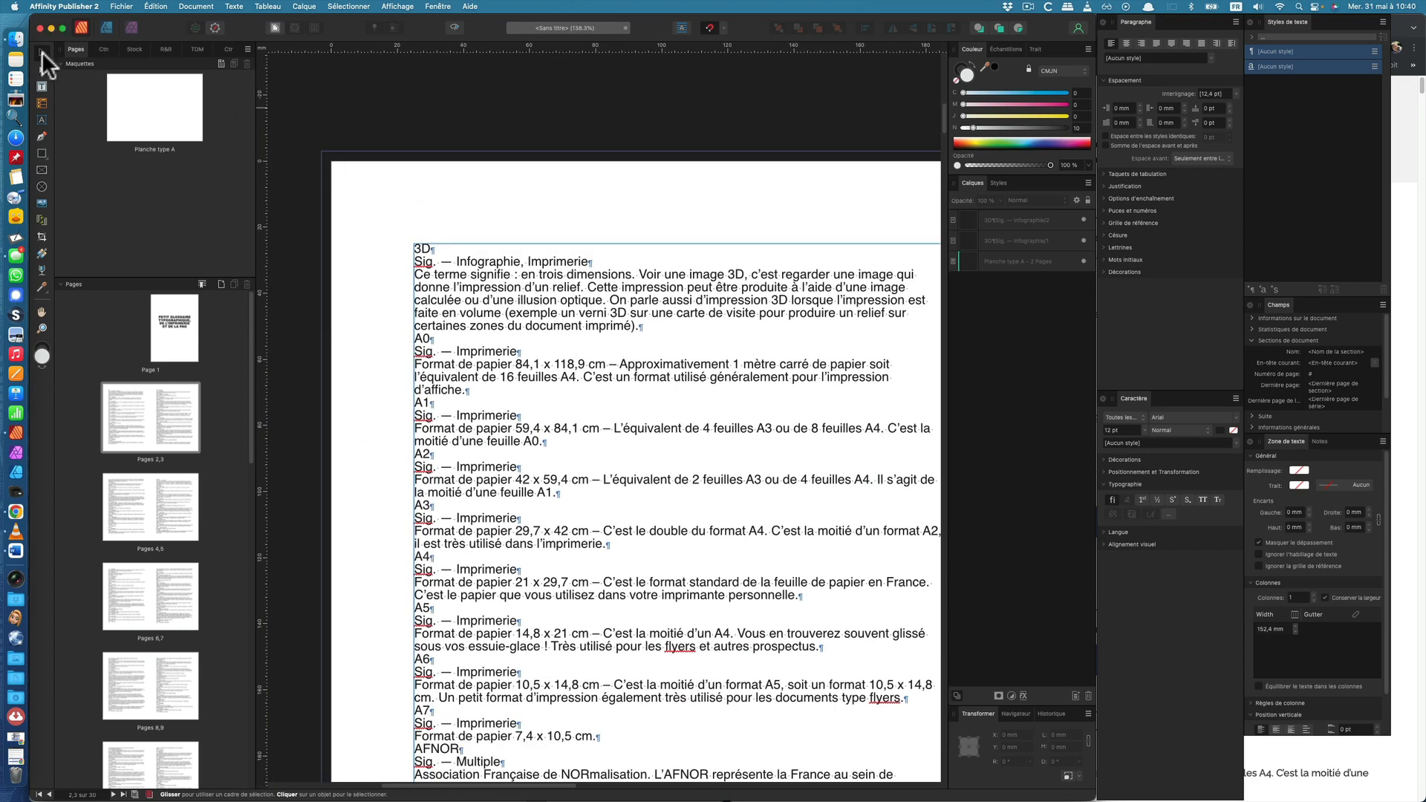
{"action": "scroll", "coordinate": [587, 171], "scroll_direction": "right", "scroll_amount": 3}
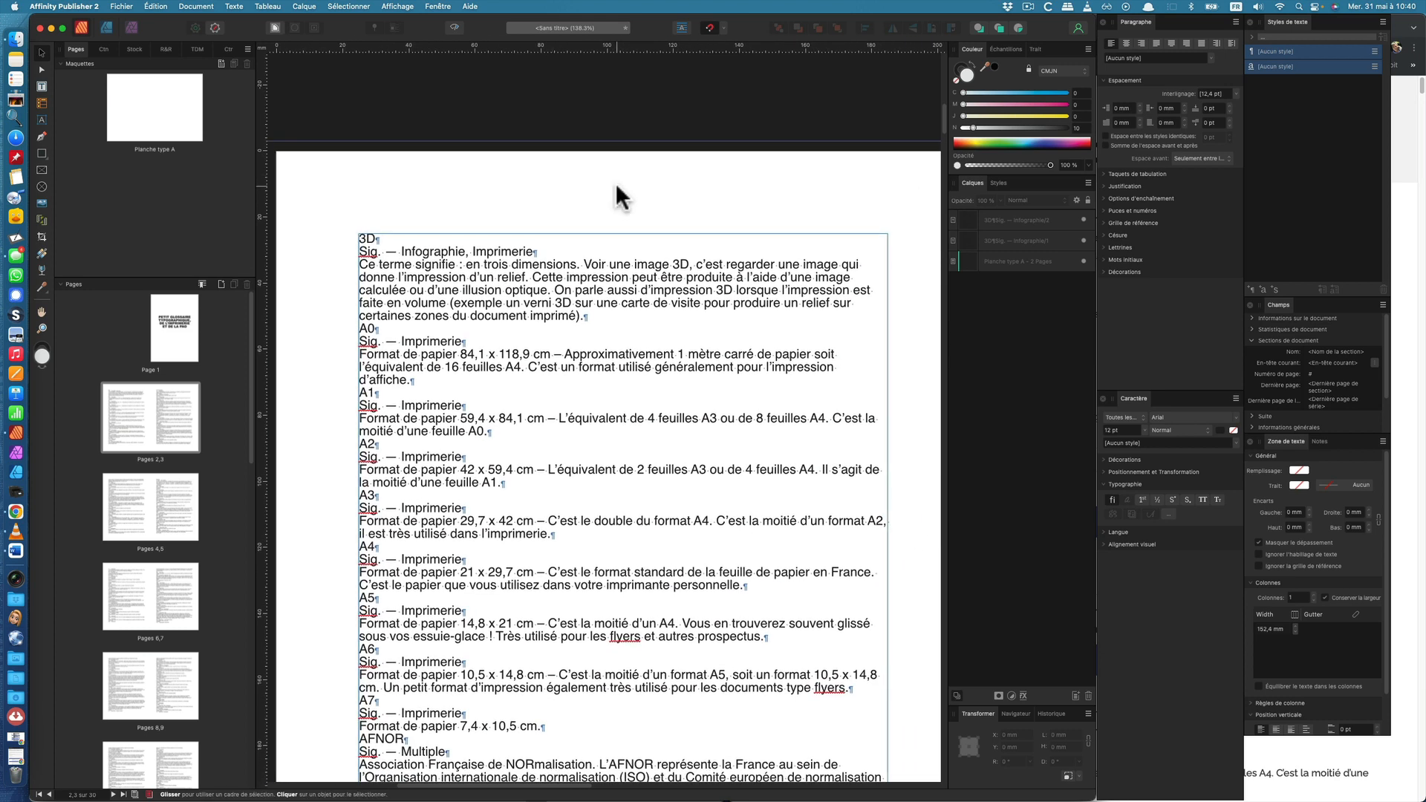
{"action": "double_click", "coordinate": [372, 238]}
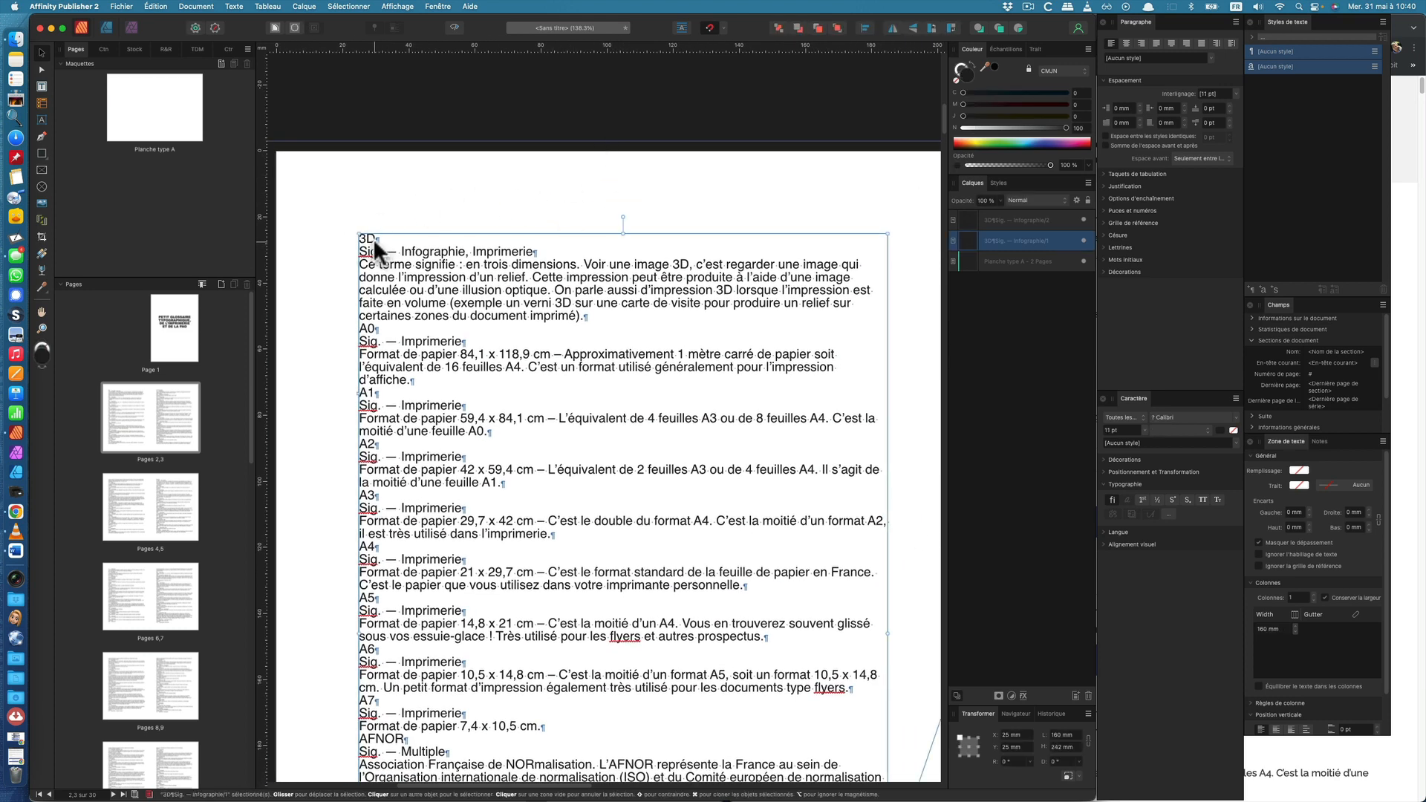
{"action": "double_click", "coordinate": [369, 241]}
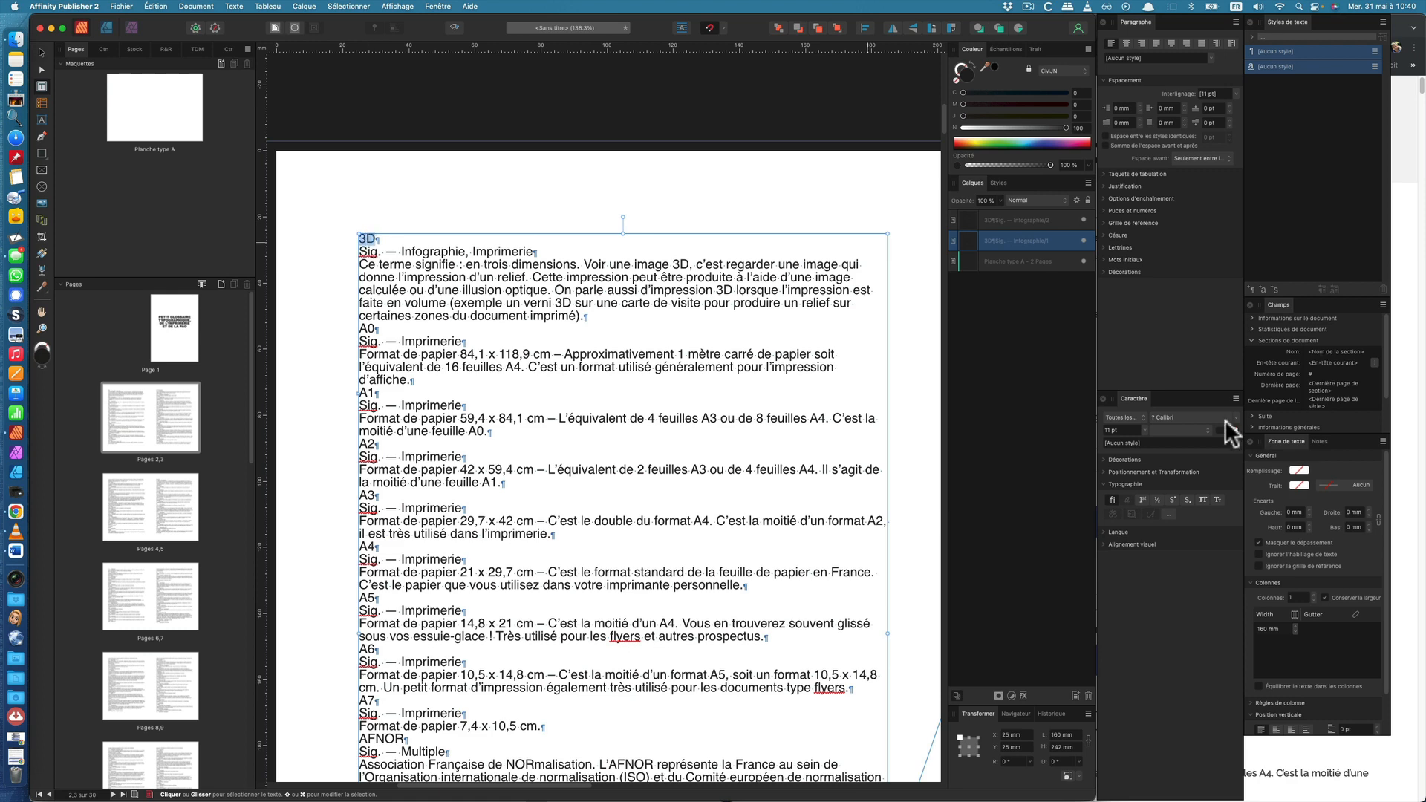
{"action": "left_click", "coordinate": [1224, 420]}
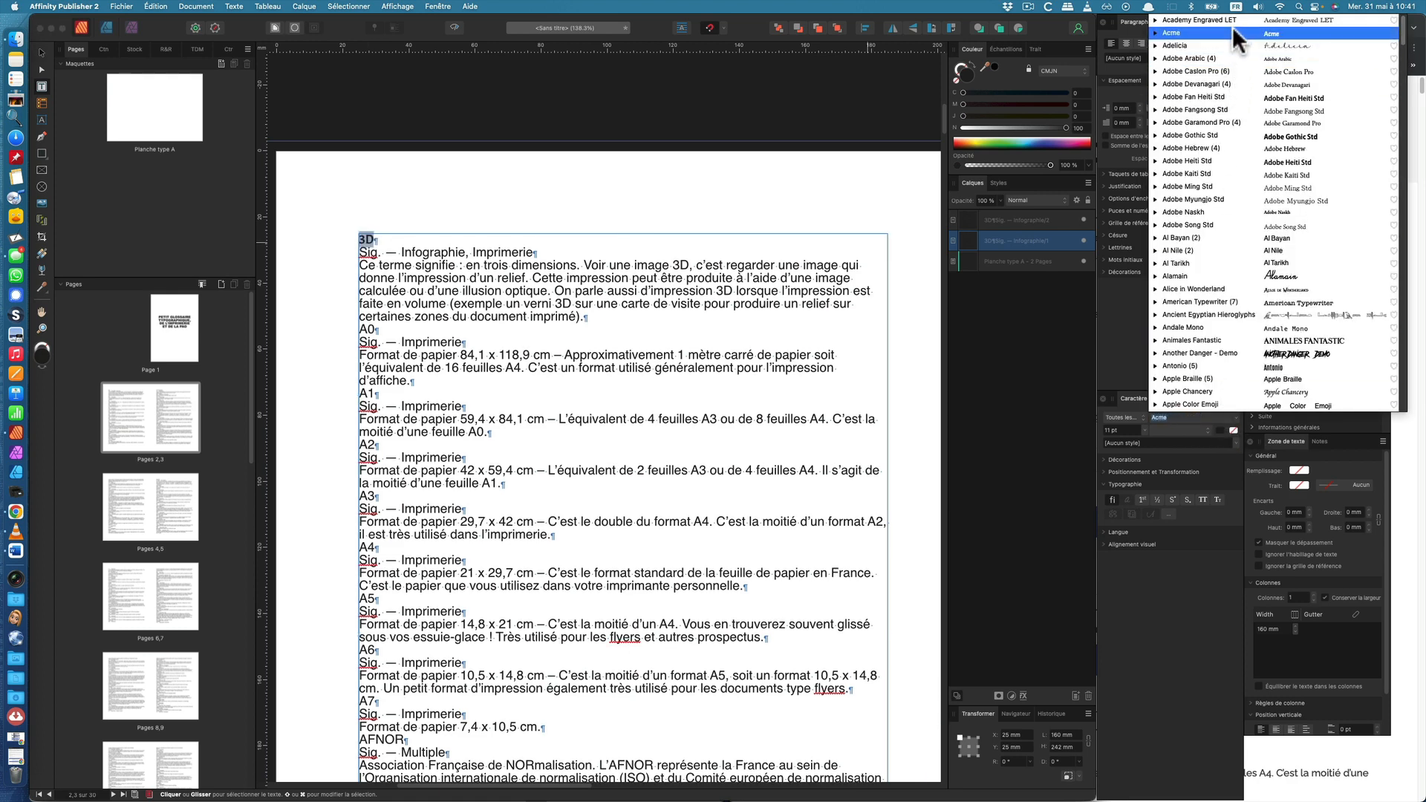
{"action": "type", "text": "ar"}
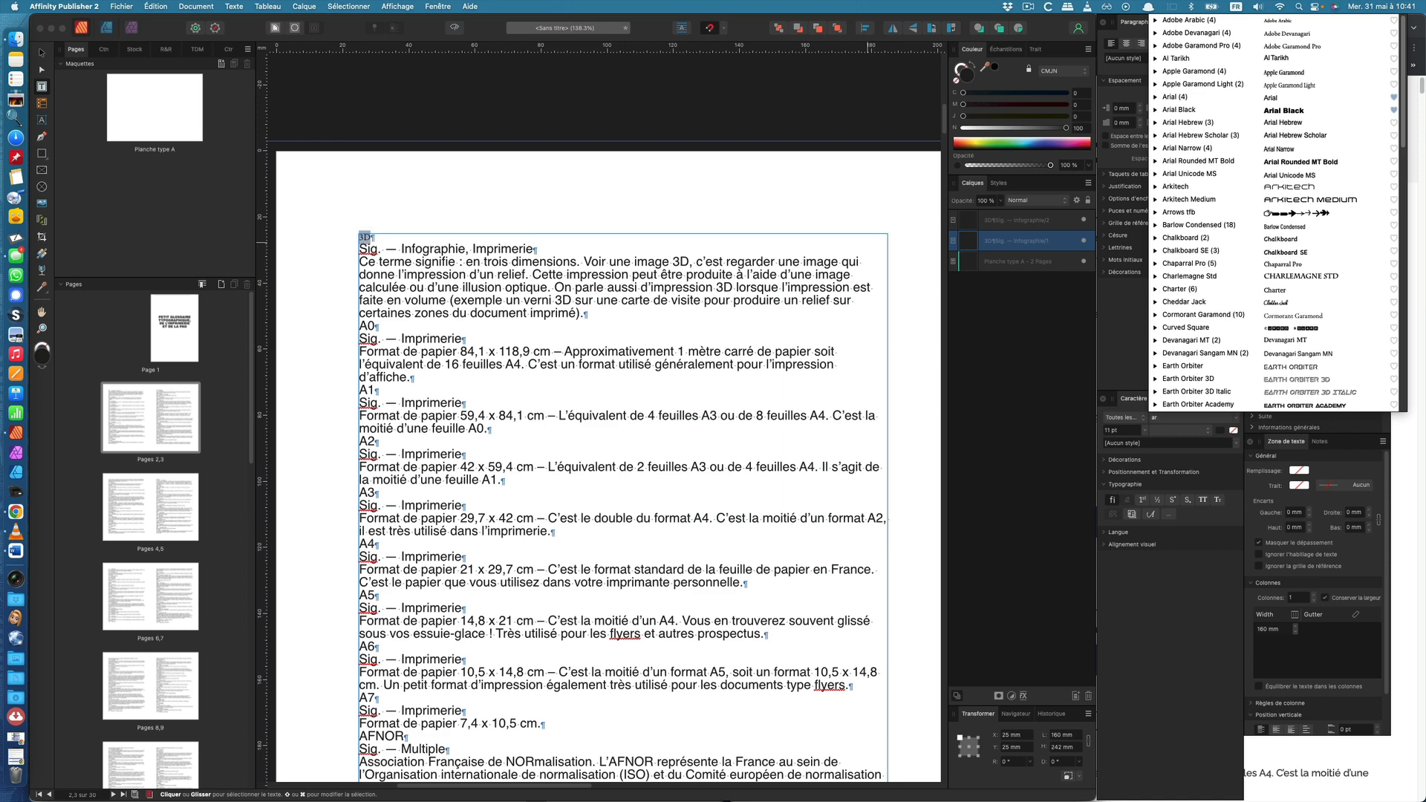
{"action": "type", "text": "ia"}
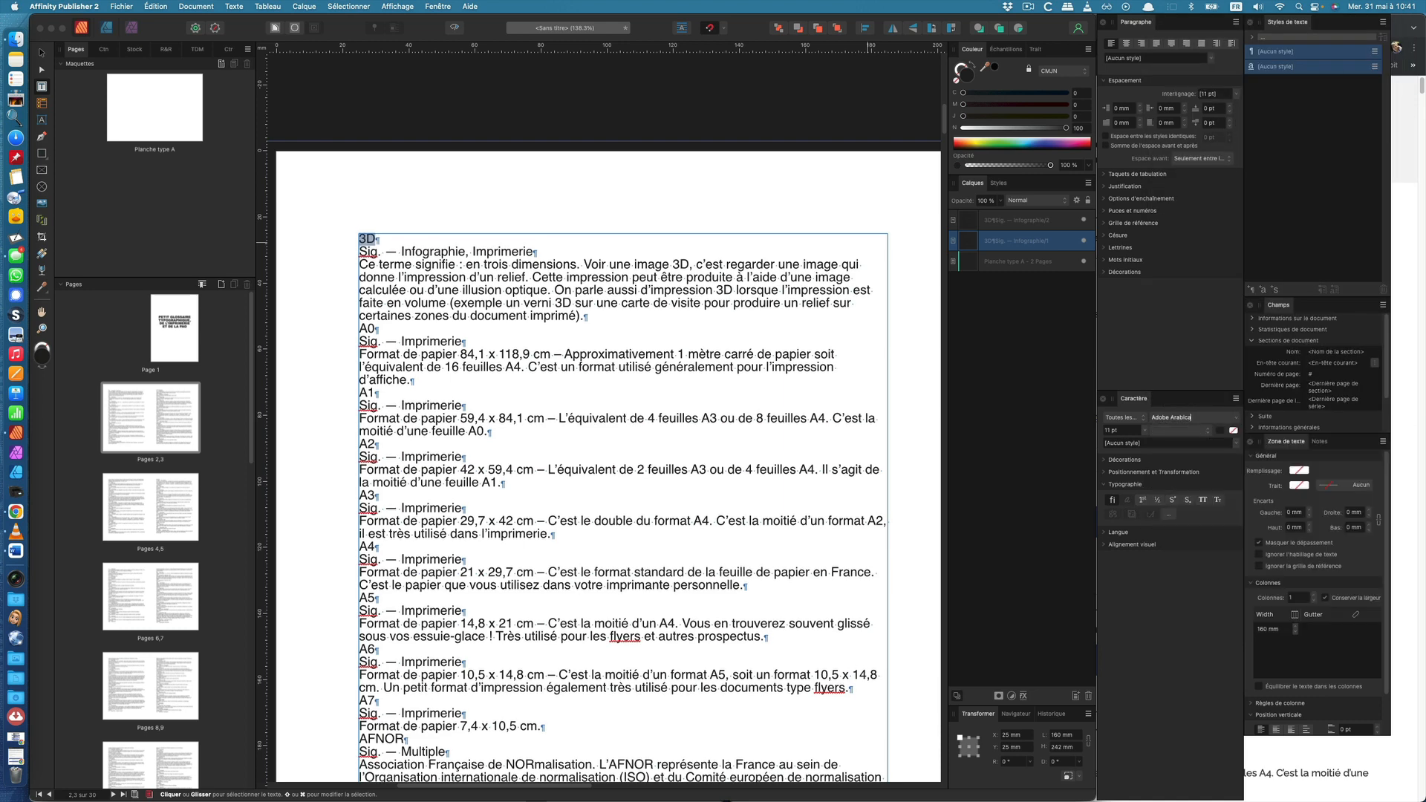
{"action": "key", "text": "BackSpace"}
{"action": "key", "text": "BackSpace"}
{"action": "key", "text": "BackSpace"}
{"action": "key", "text": "BackSpace"}
{"action": "key", "text": "BackSpace"}
{"action": "key", "text": "BackSpace"}
{"action": "key", "text": "BackSpace"}
{"action": "key", "text": "BackSpace"}
{"action": "key", "text": "BackSpace"}
{"action": "key", "text": "BackSpace"}
{"action": "key", "text": "BackSpace"}
{"action": "key", "text": "BackSpace"}
{"action": "type", "text": "ari"}
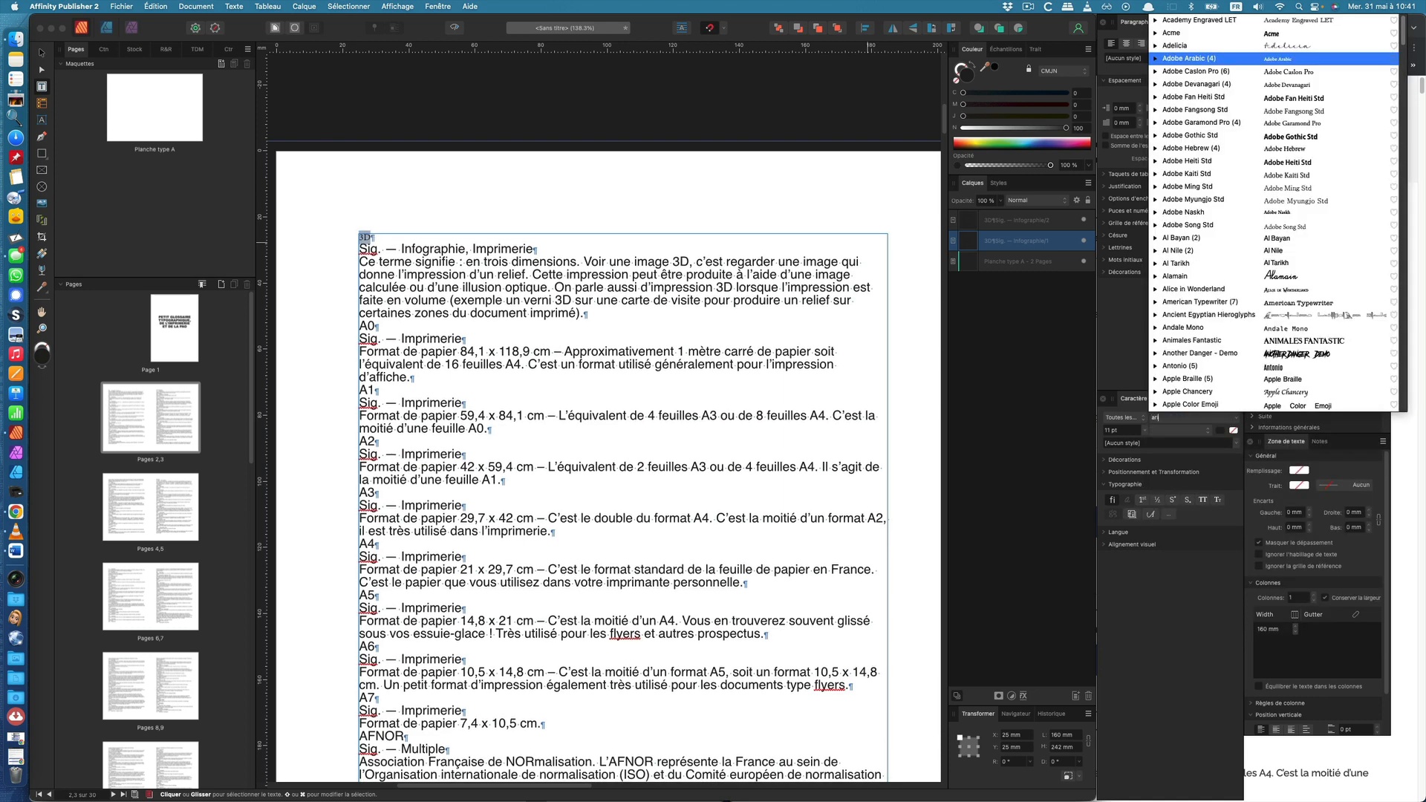
{"action": "type", "text": "al Black"}
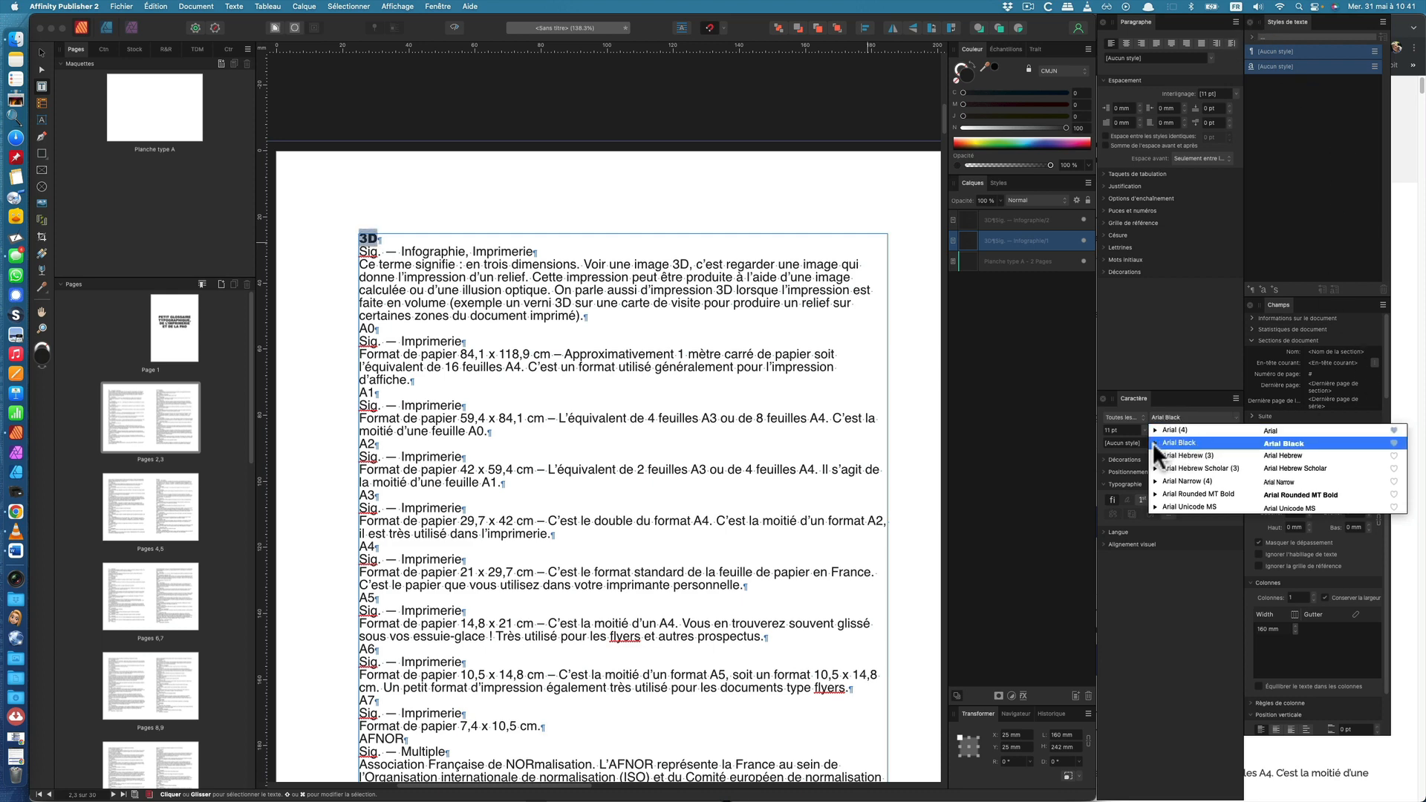
{"action": "left_click", "coordinate": [1155, 443]}
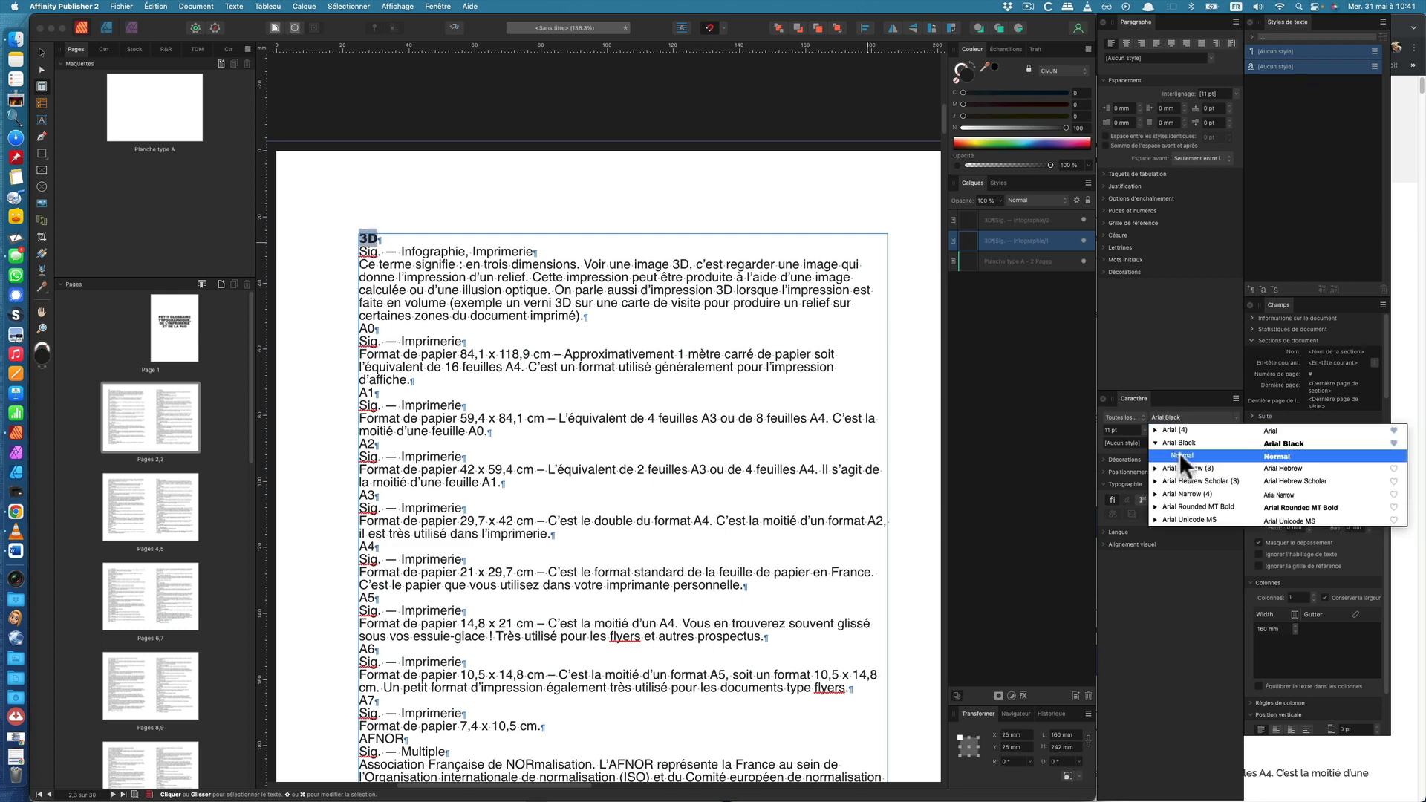
{"action": "left_click", "coordinate": [1180, 455]}
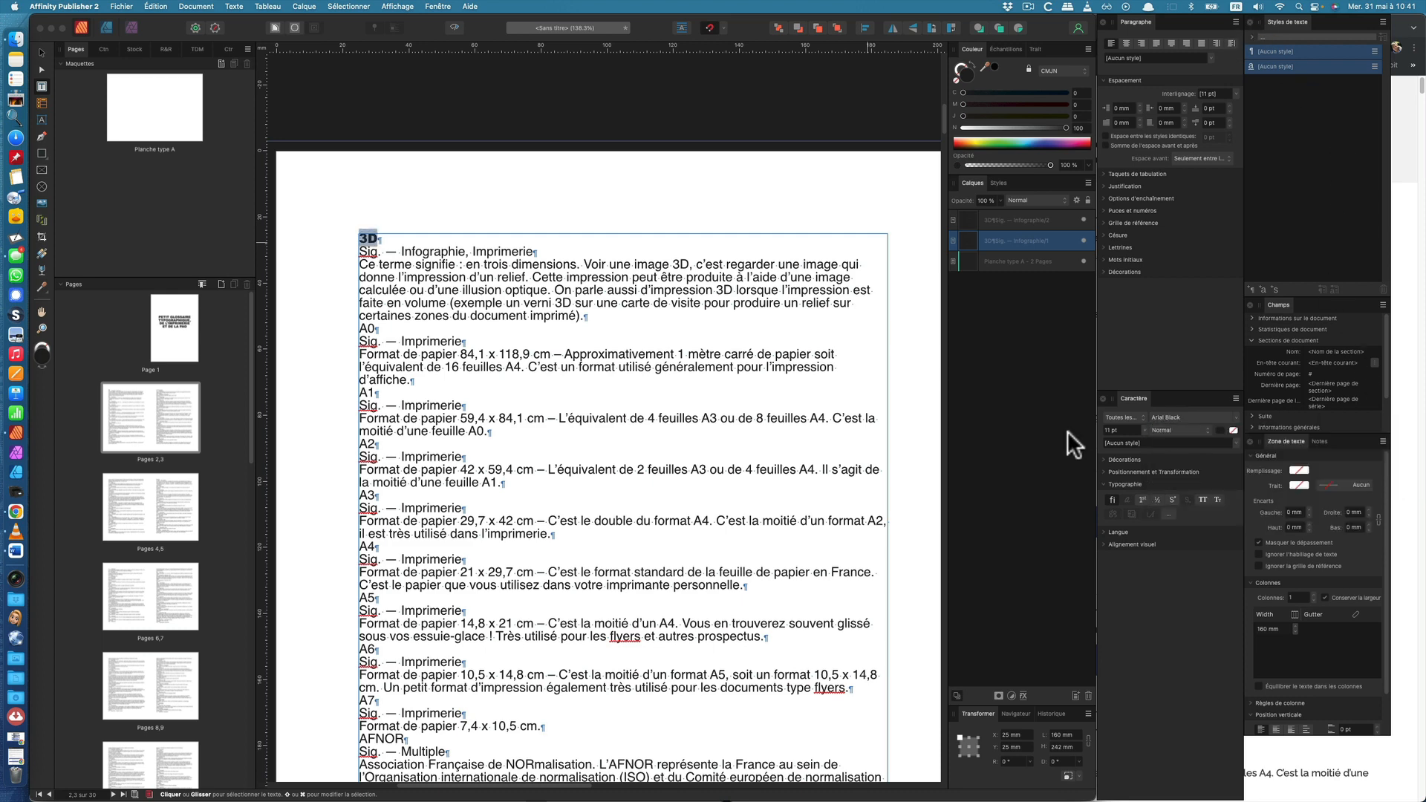
- Set the "3D" title's font size to 20 pt
{"action": "left_click", "coordinate": [1124, 429]}
{"action": "type", "text": "20"}
{"action": "key", "text": "Return"}
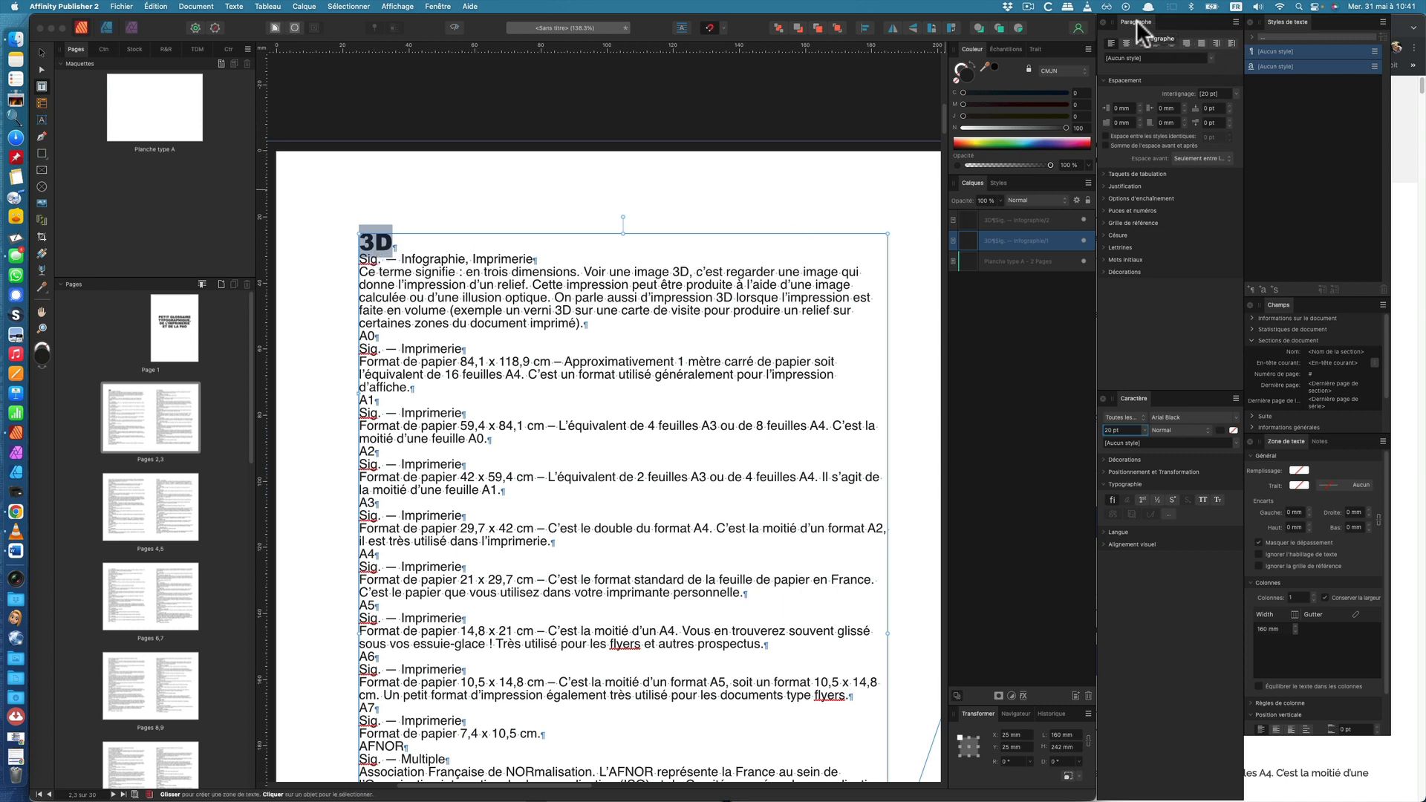
- Set the space after the "3D" title paragraph to 4 pt
{"action": "left_click", "coordinate": [437, 6]}
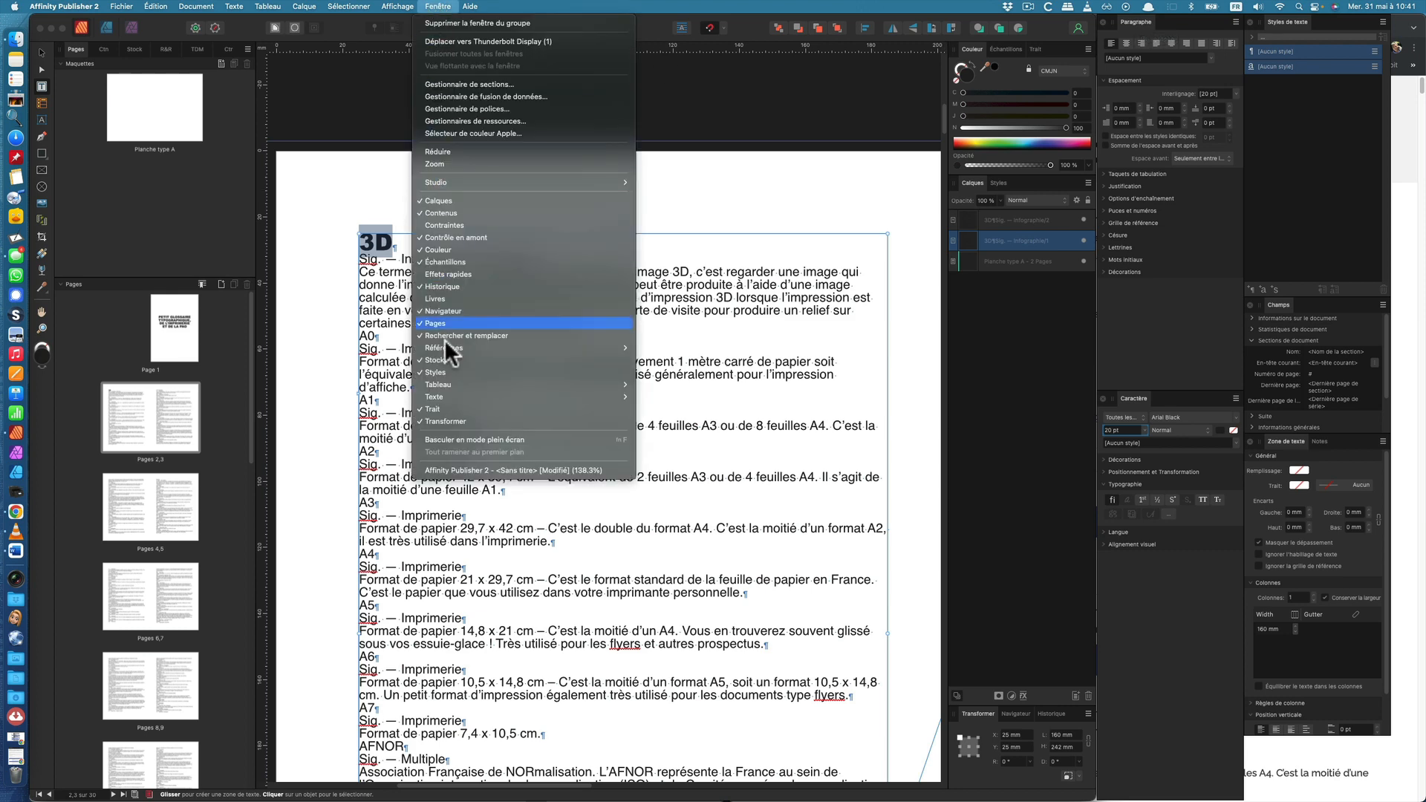
{"action": "mouse_move", "coordinate": [447, 395]}
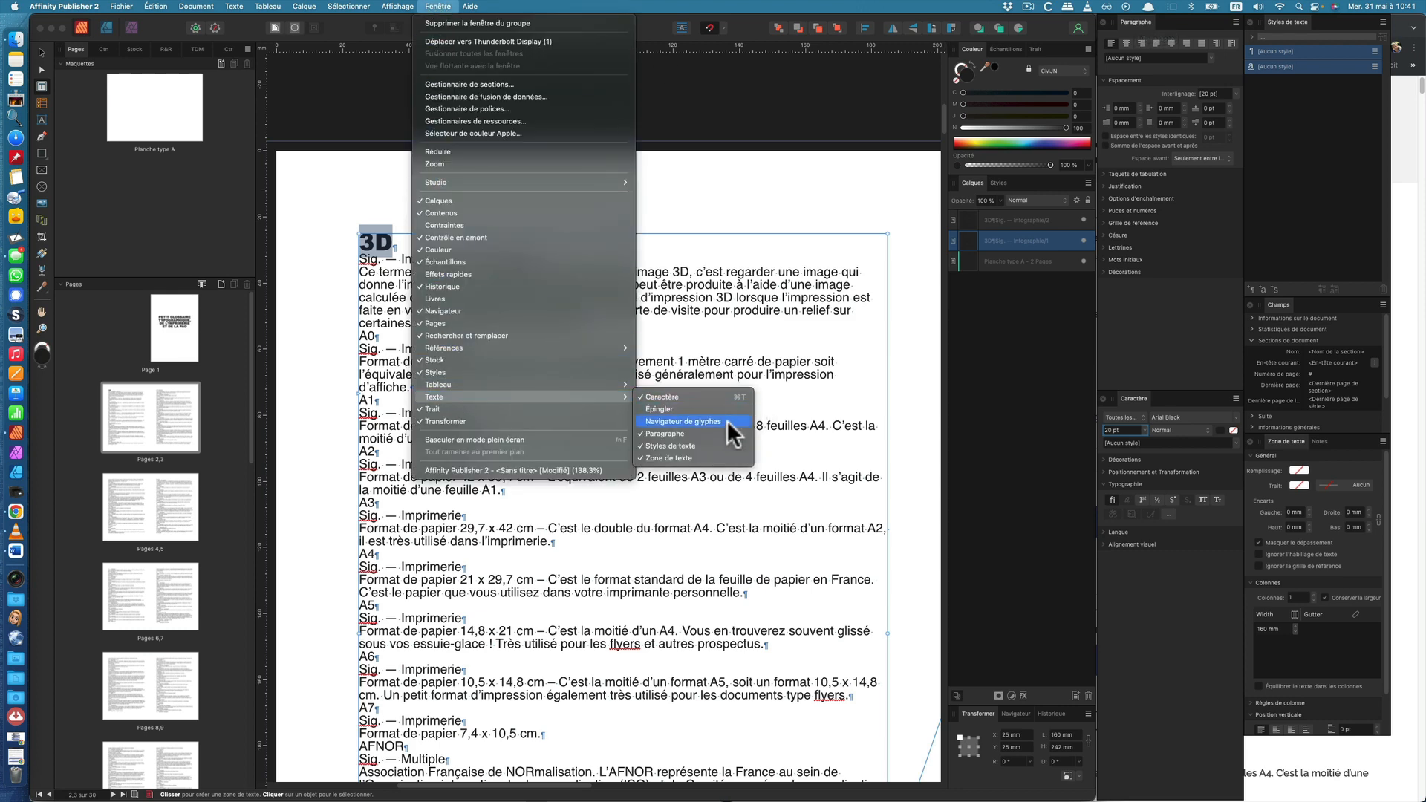
{"action": "left_click", "coordinate": [1202, 70]}
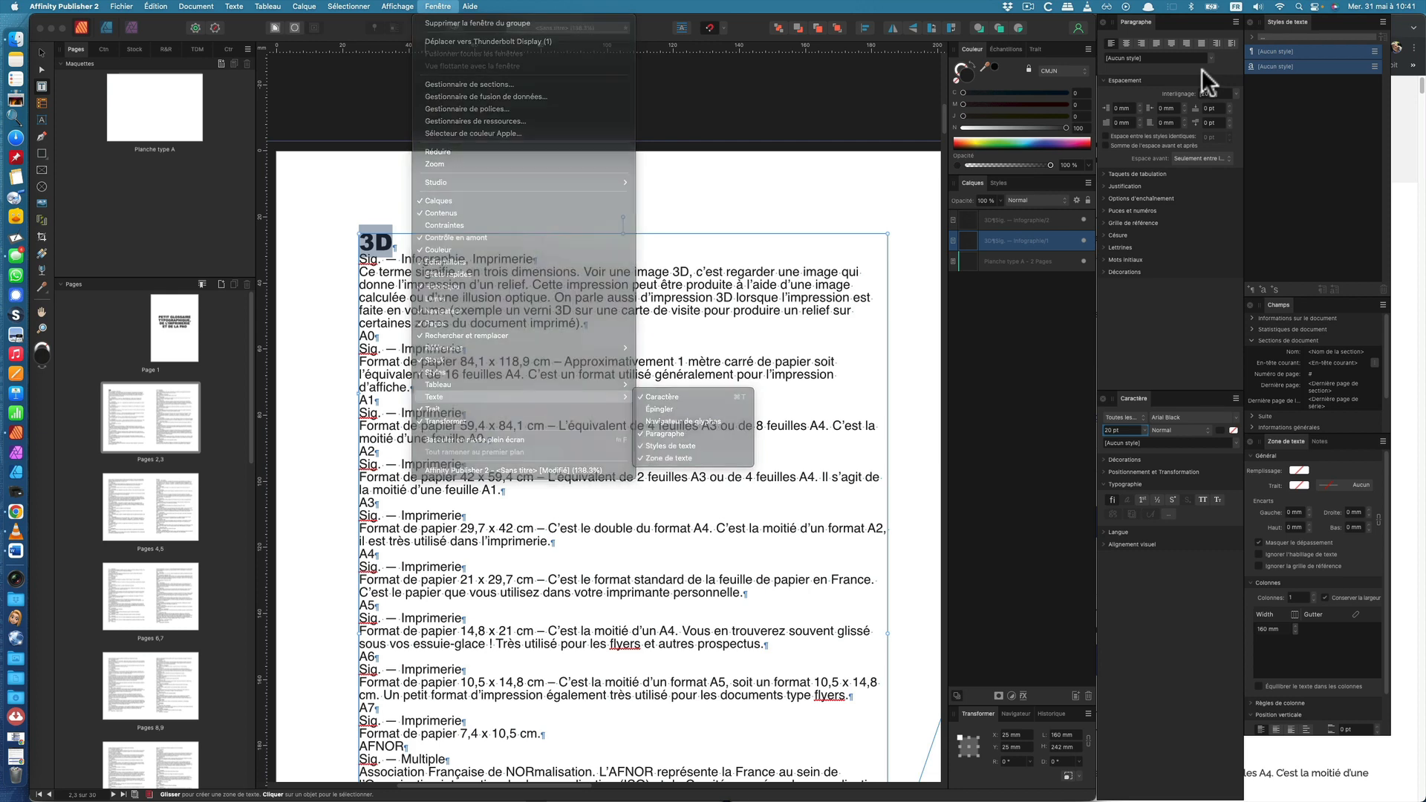
{"action": "left_click", "coordinate": [1227, 117]}
{"action": "left_click", "coordinate": [1227, 117]}
{"action": "left_click", "coordinate": [1227, 117]}
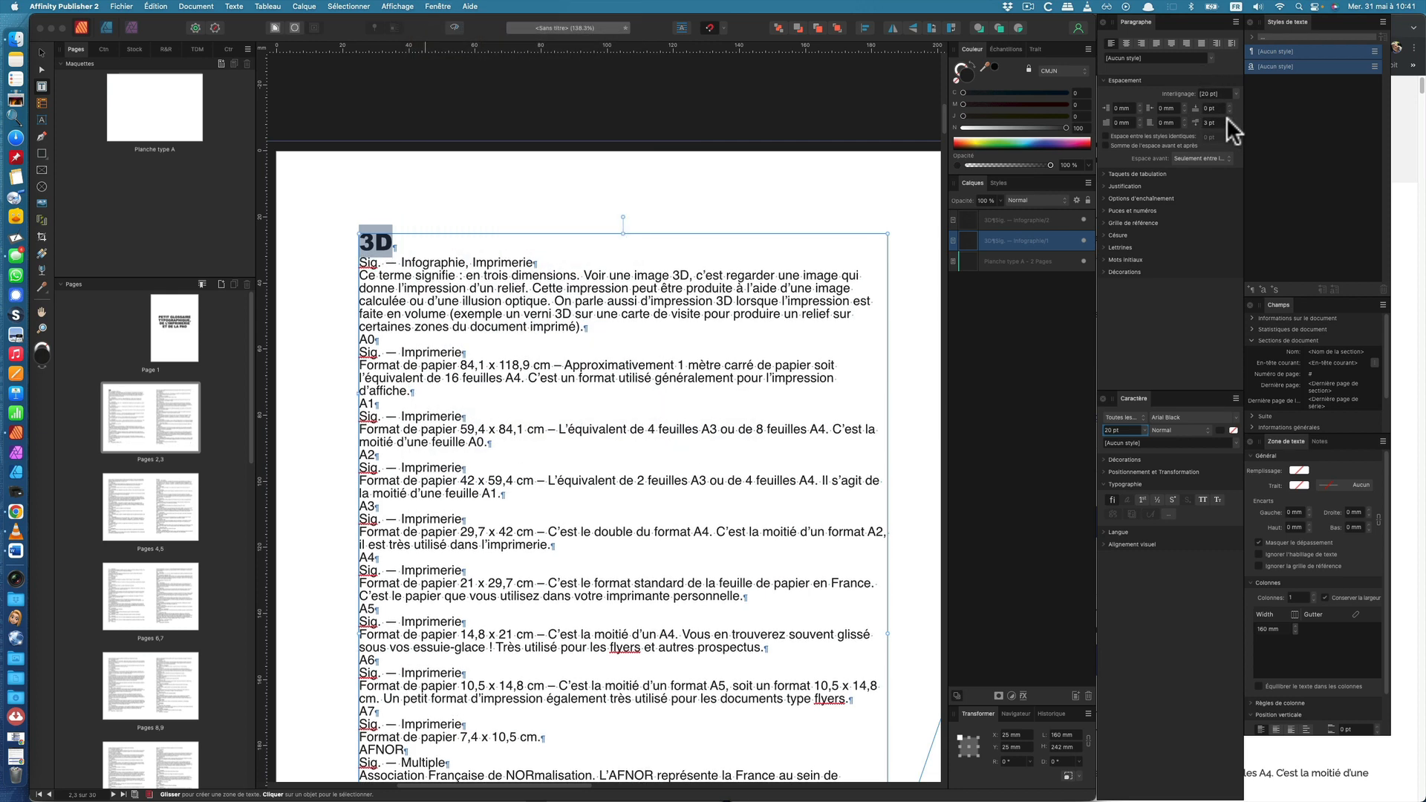
{"action": "left_click", "coordinate": [1227, 118]}
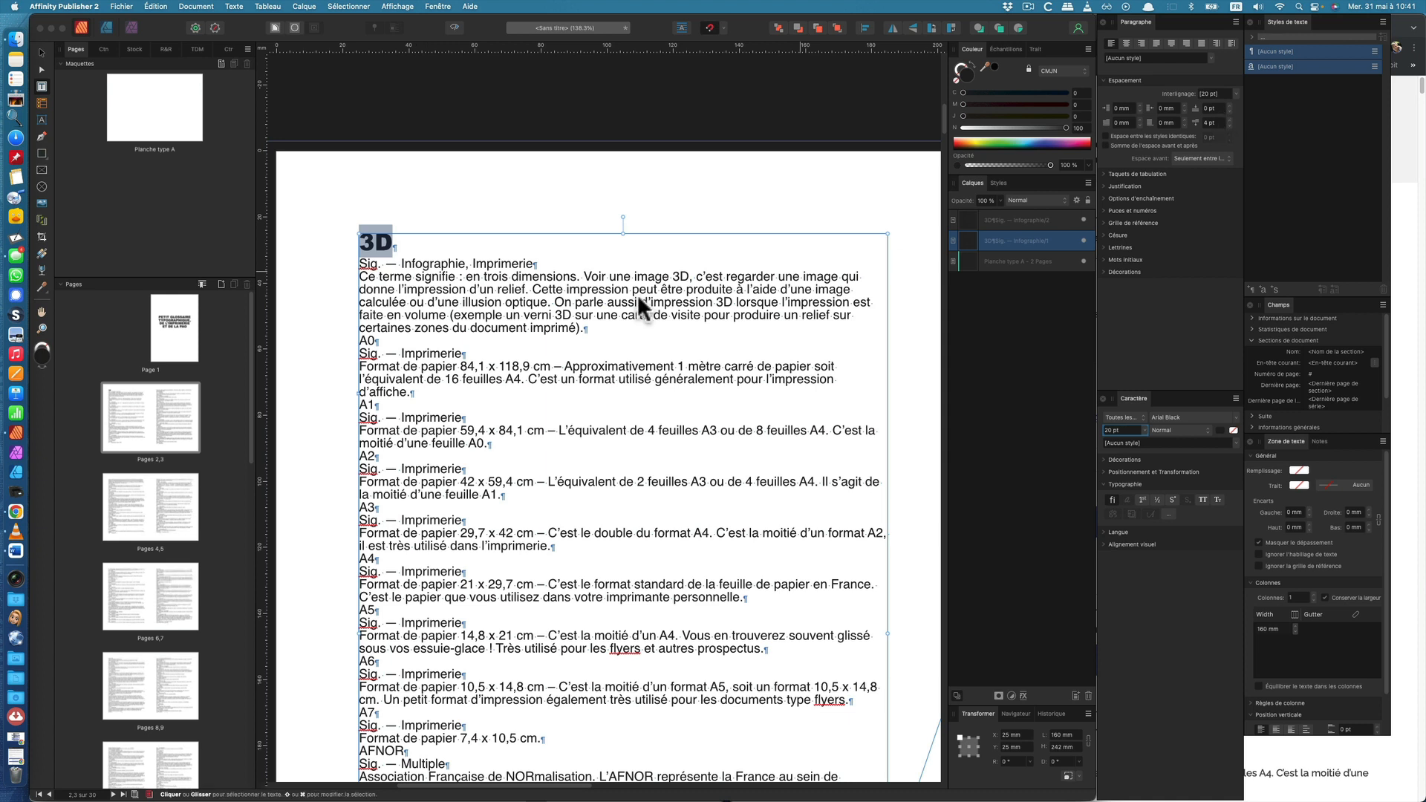
{"action": "left_click", "coordinate": [401, 232]}
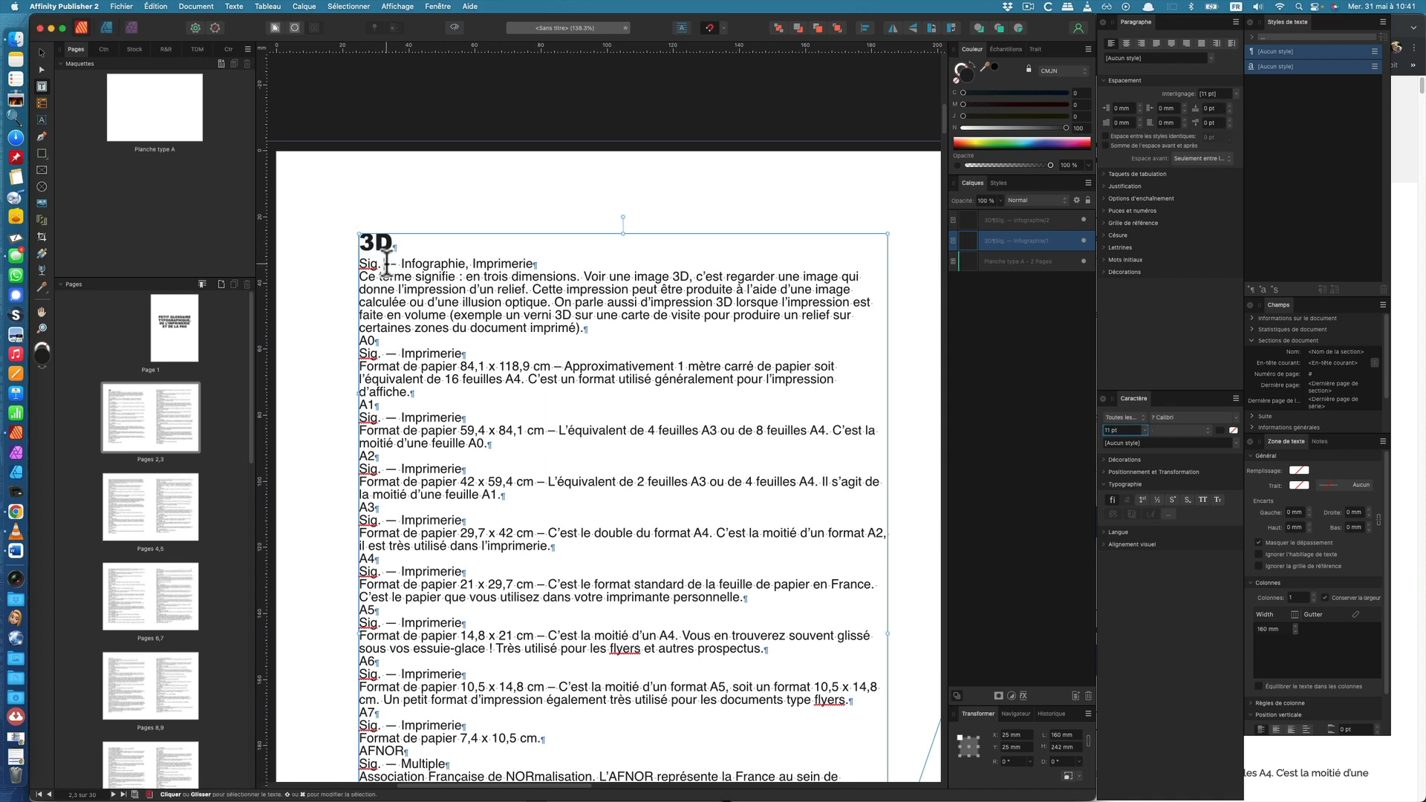
- Format the line "Sig. — Infographie, Imprimerie" below the 3D title in Arial Italique at 9 pt
{"action": "triple_click", "coordinate": [386, 261]}
{"action": "left_click", "coordinate": [1166, 419]}
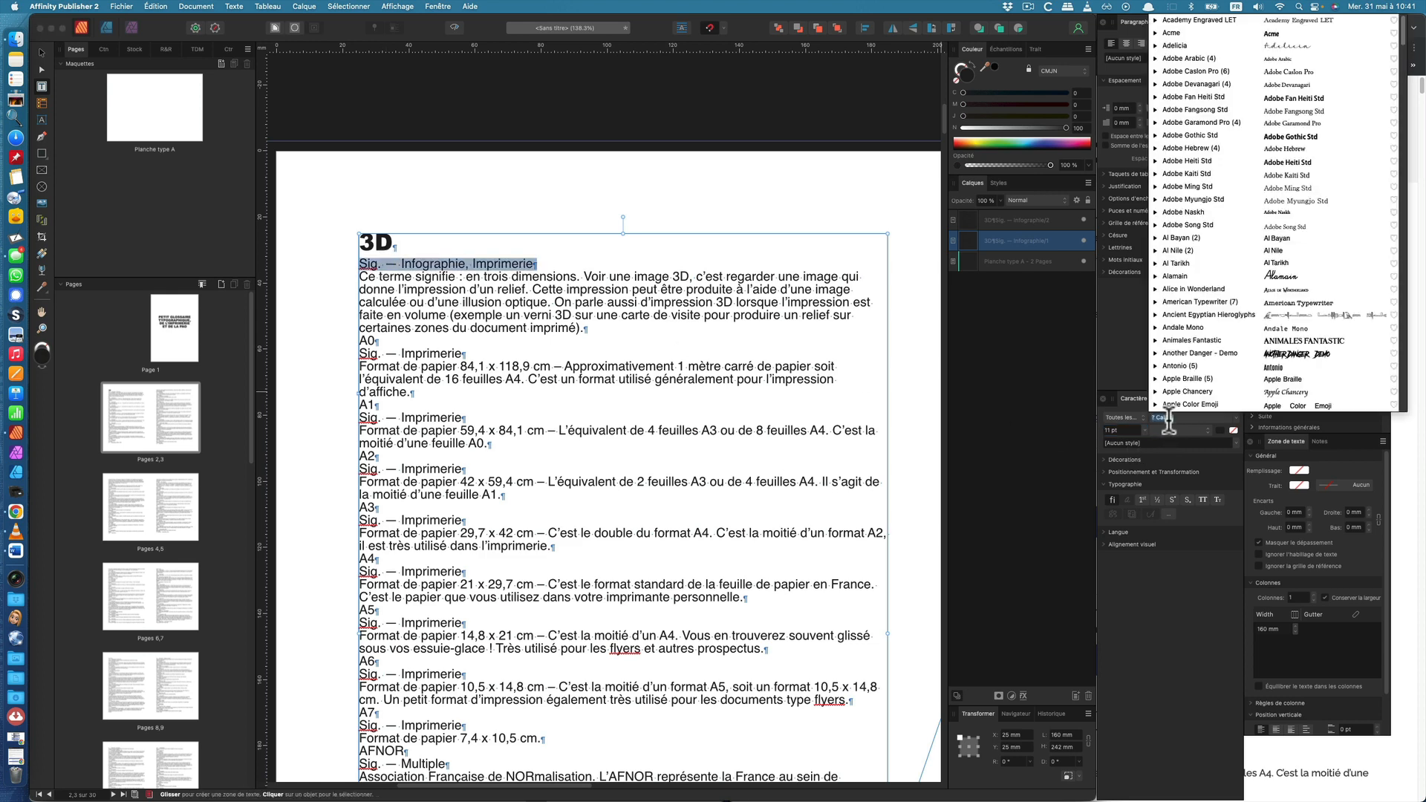
{"action": "type", "text": "arial"}
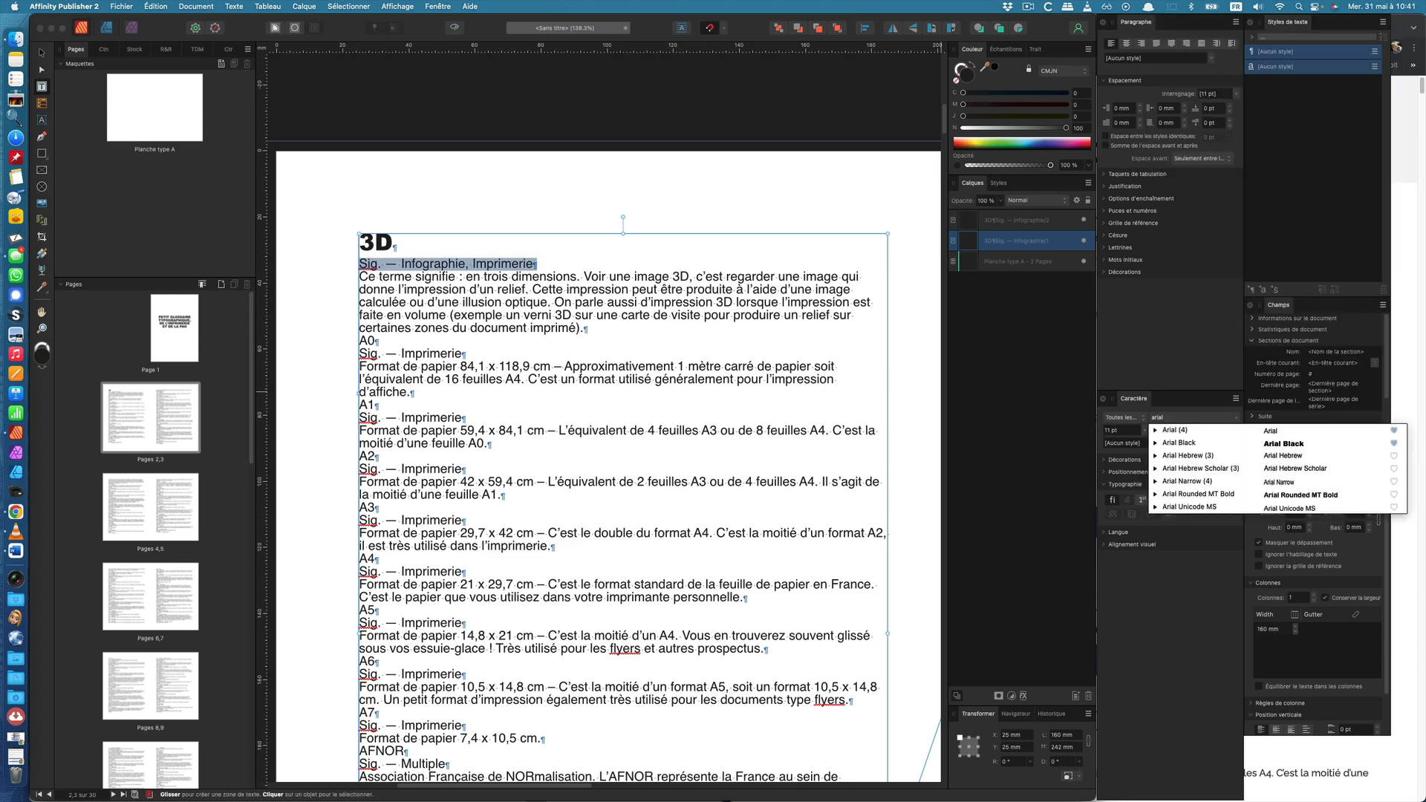
{"action": "left_click", "coordinate": [1155, 430]}
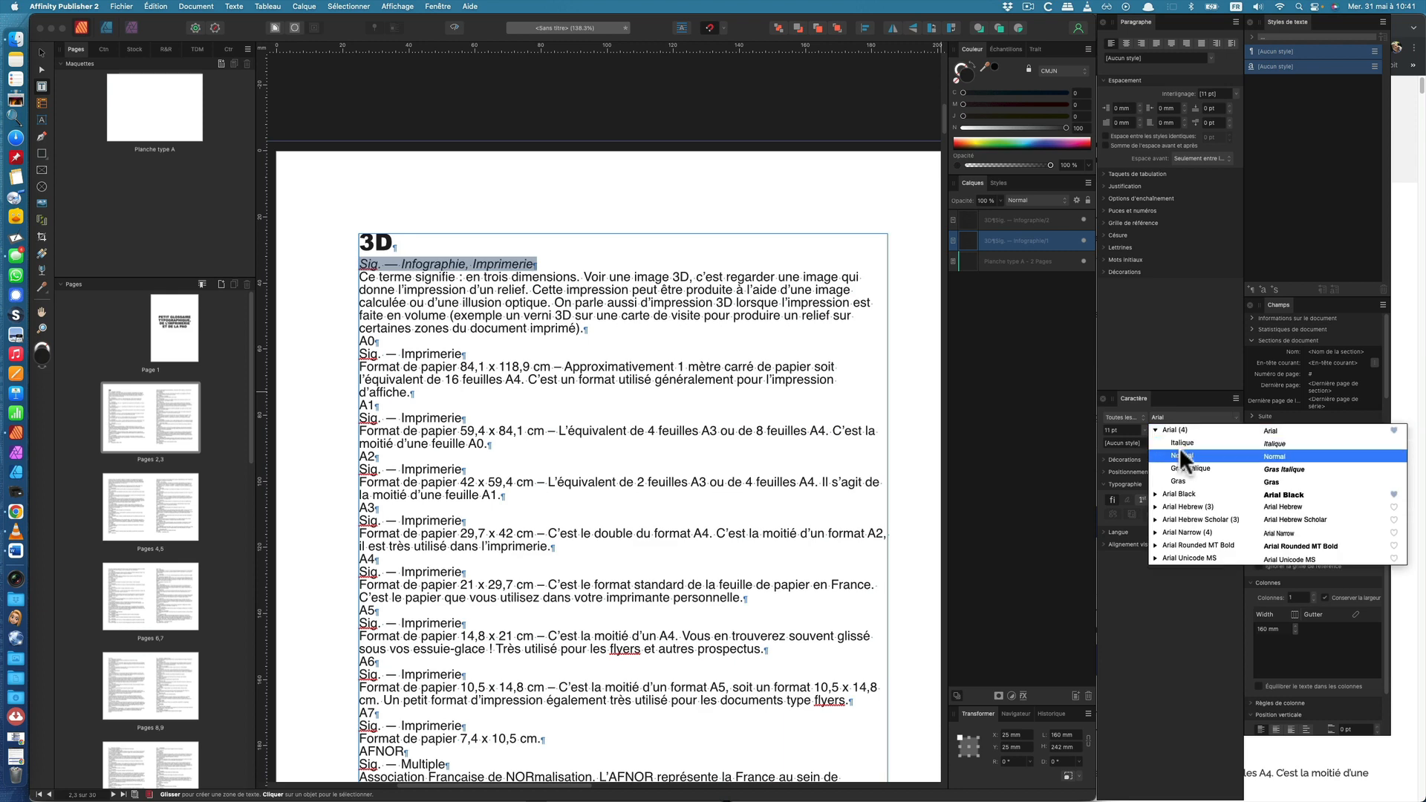
{"action": "left_click", "coordinate": [1187, 443]}
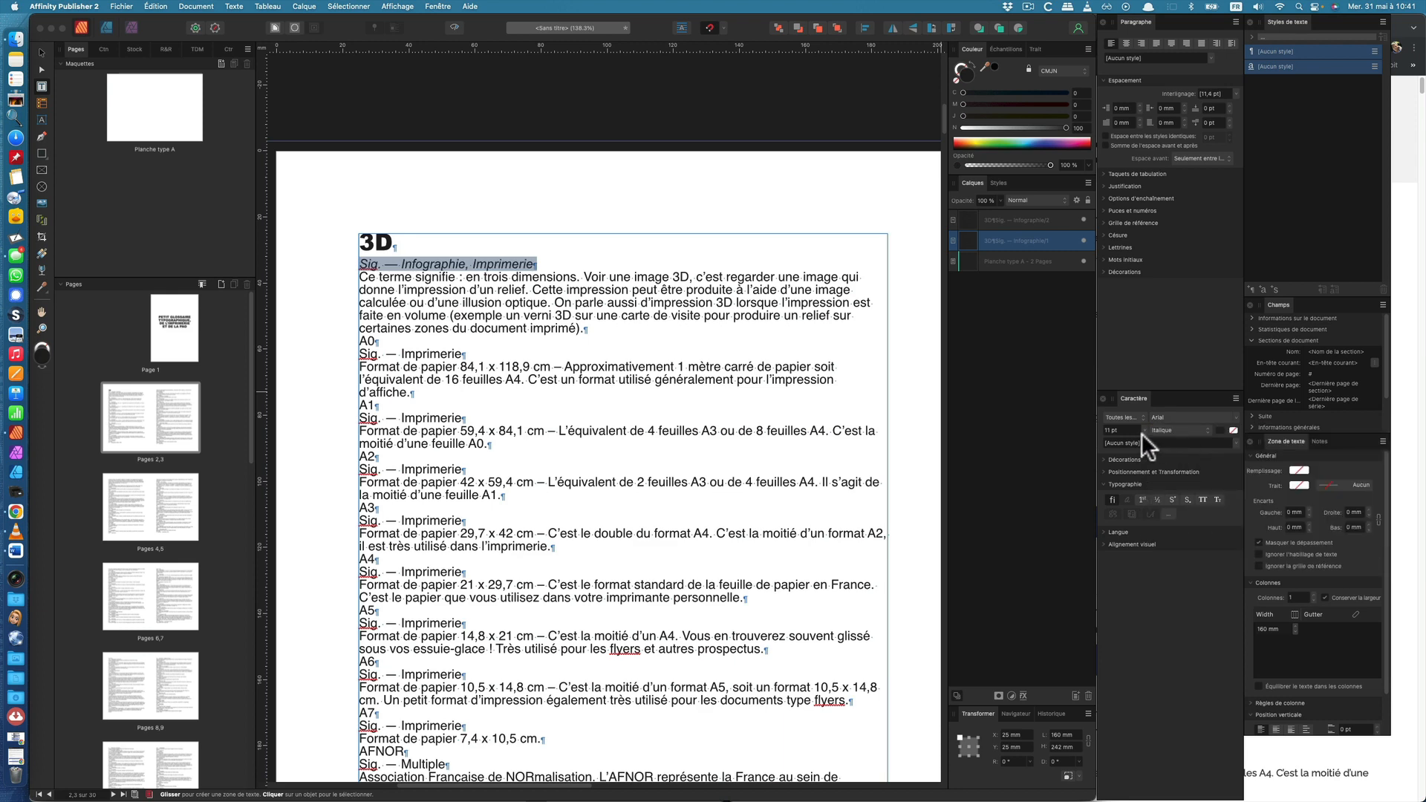
{"action": "type", "text": "9"}
{"action": "key", "text": "Return"}
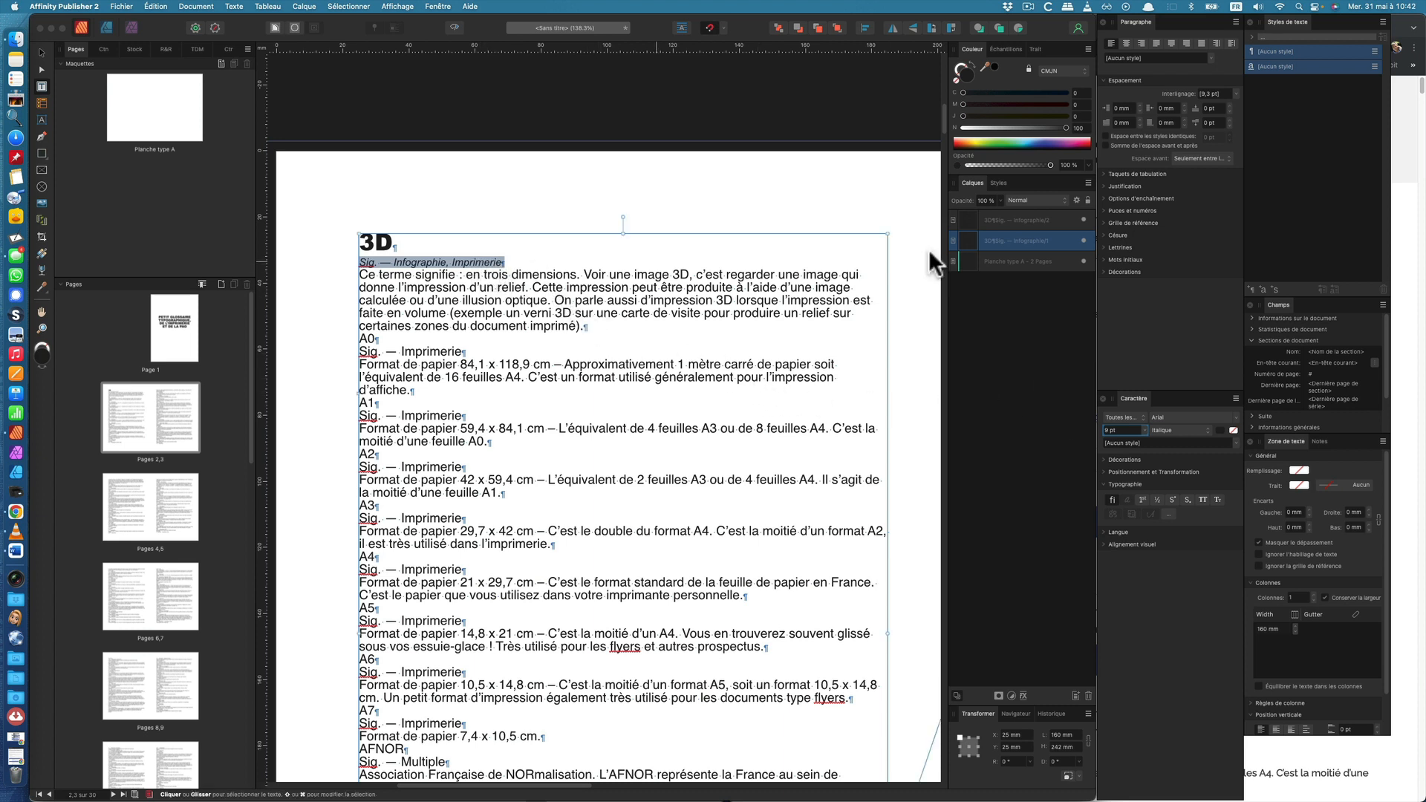
- Set the space after the "Sig. — Infographie, Imprimerie" paragraph to 3 pt
{"action": "left_click", "coordinate": [1229, 118]}
{"action": "left_click", "coordinate": [1228, 118]}
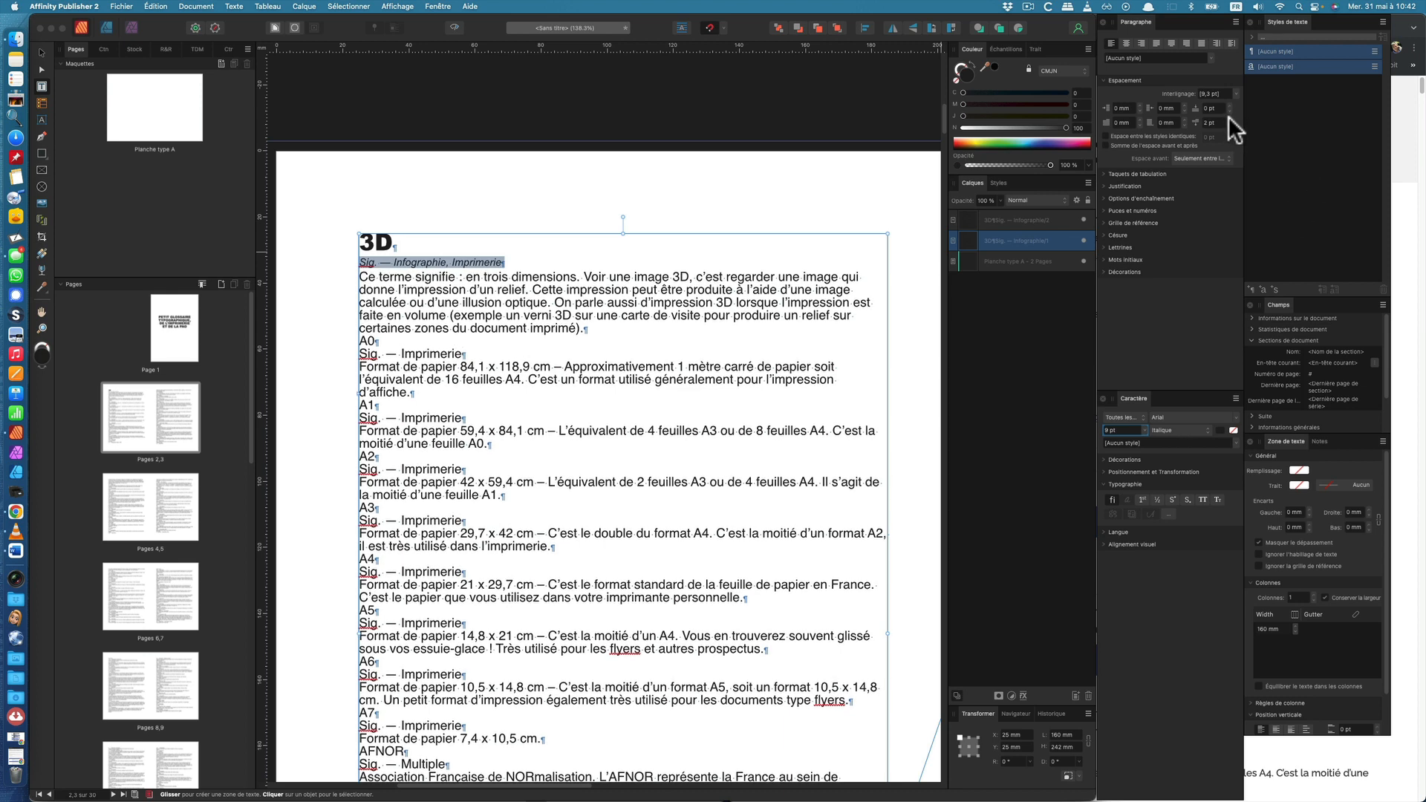
{"action": "left_click", "coordinate": [1228, 118]}
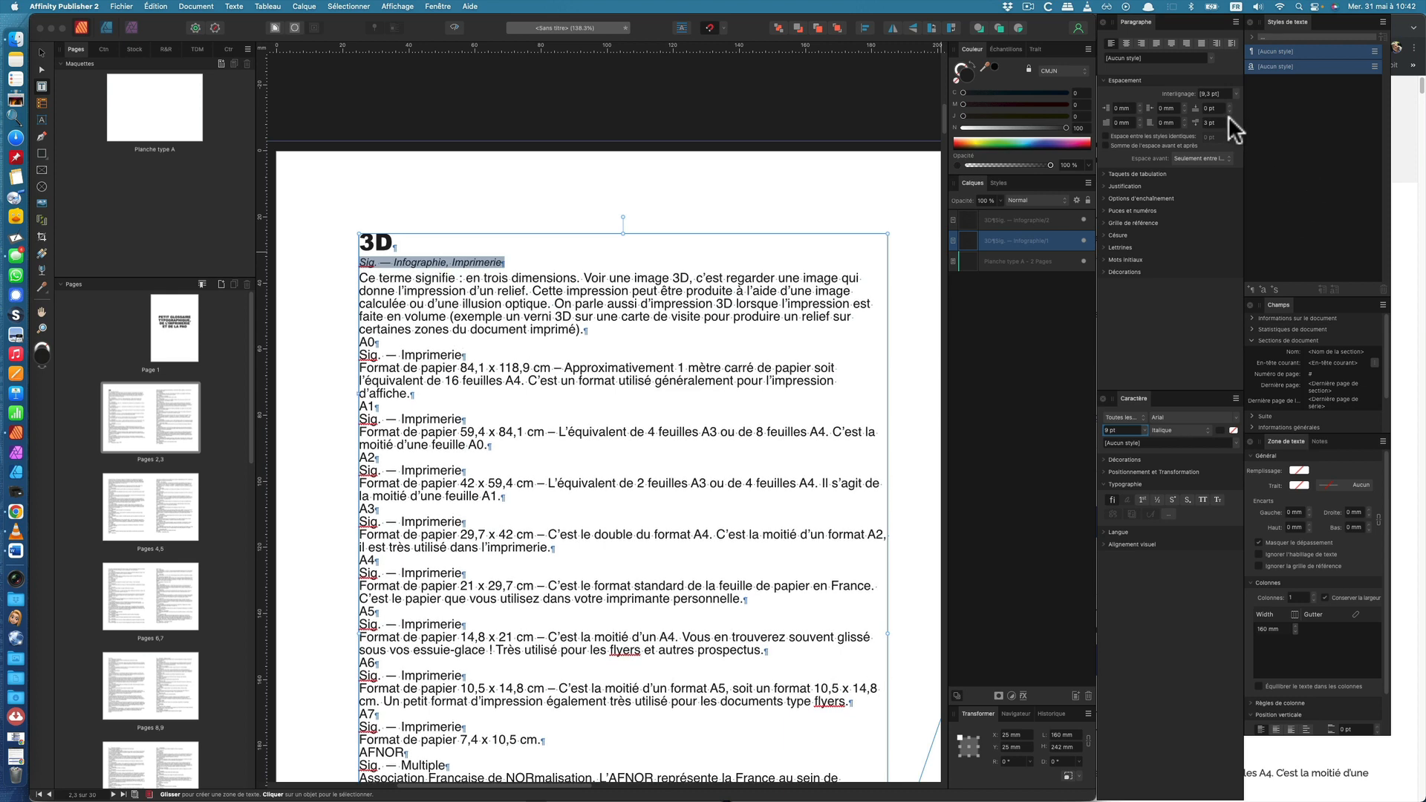
- Set the font of the 3D entry's whole definition paragraph, starting "Ce terme signifie", to Arial Normal
{"action": "left_click", "coordinate": [553, 303]}
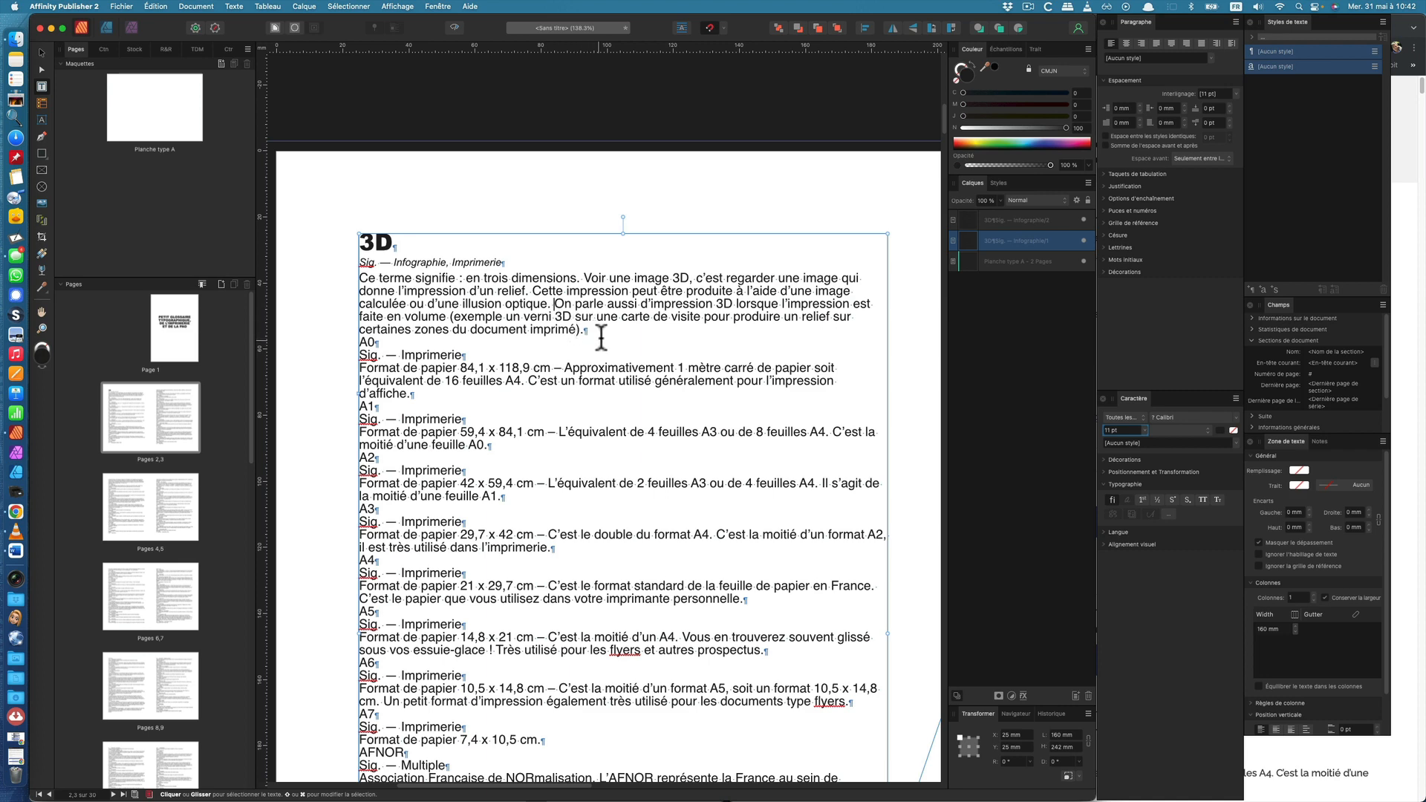
{"action": "left_click_drag", "start_coordinate": [585, 329], "coordinate": [350, 272]}
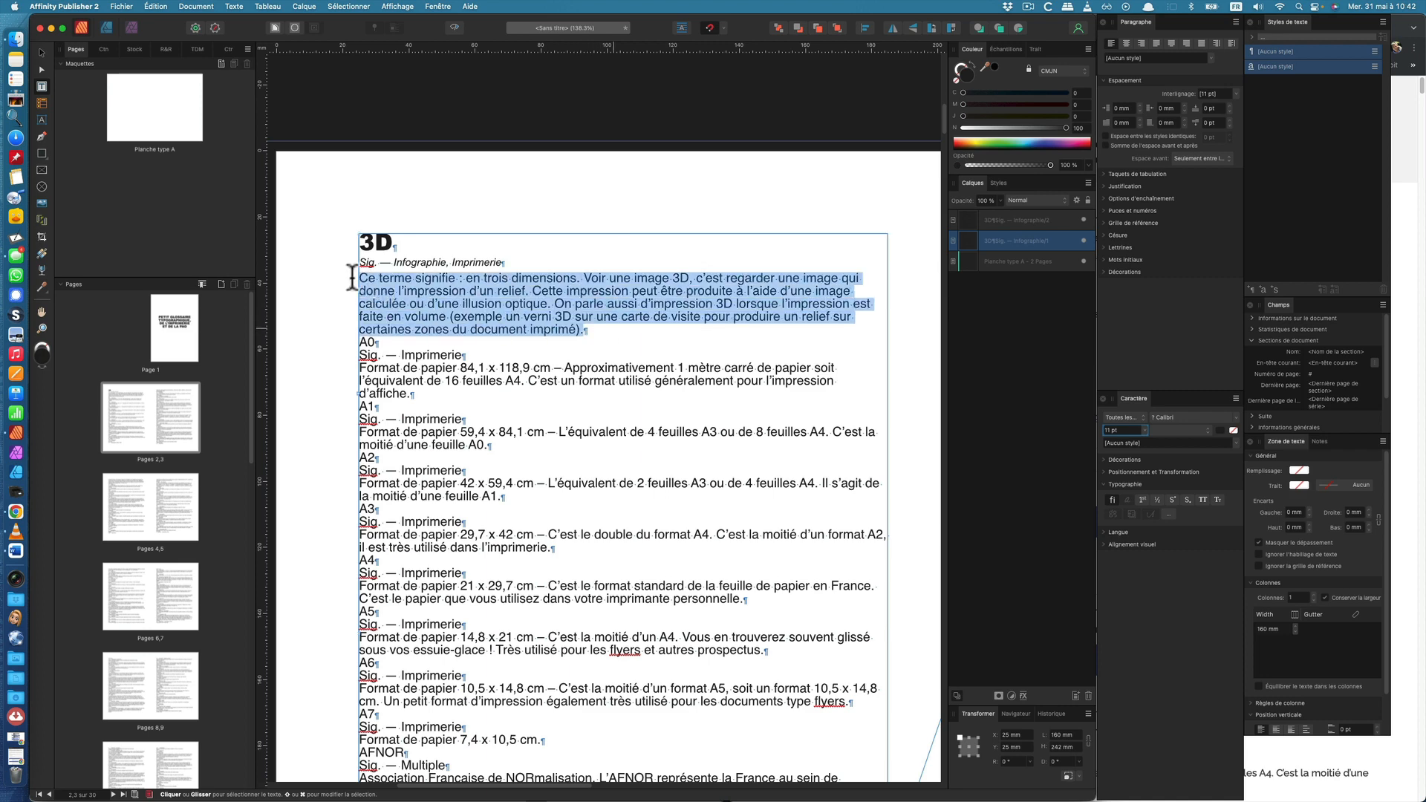
{"action": "left_click", "coordinate": [1197, 416]}
{"action": "type", "text": "ari"}
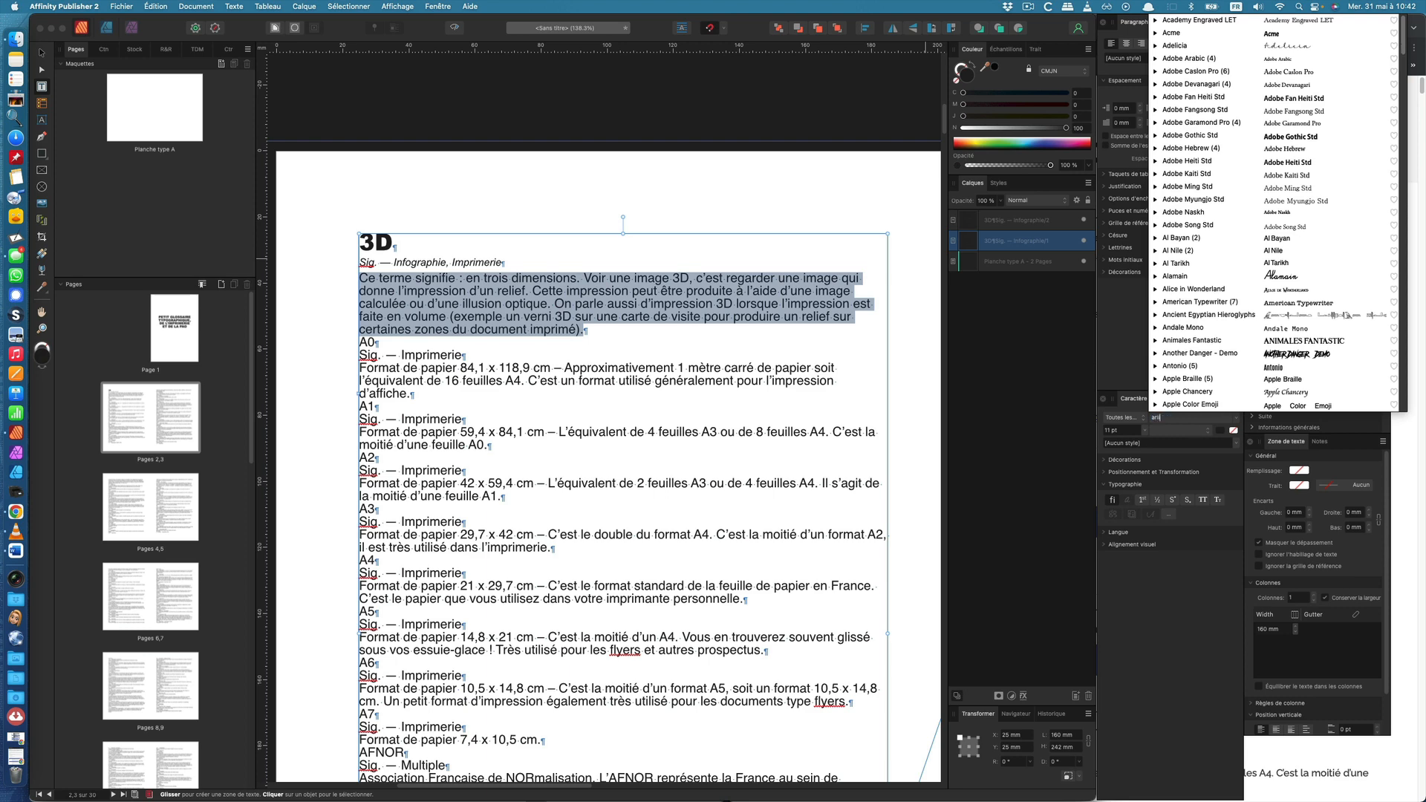
{"action": "type", "text": "l"}
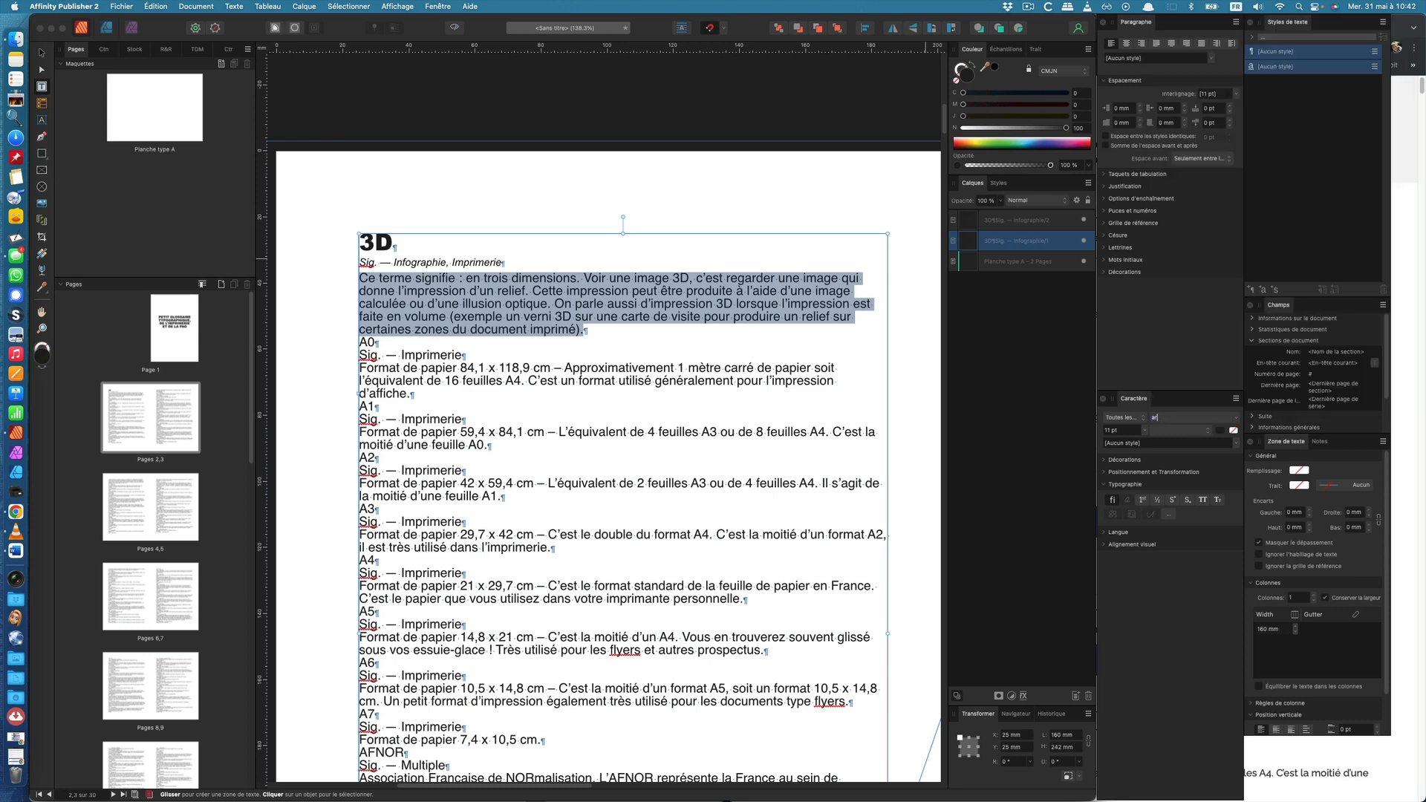
{"action": "type", "text": "ial"}
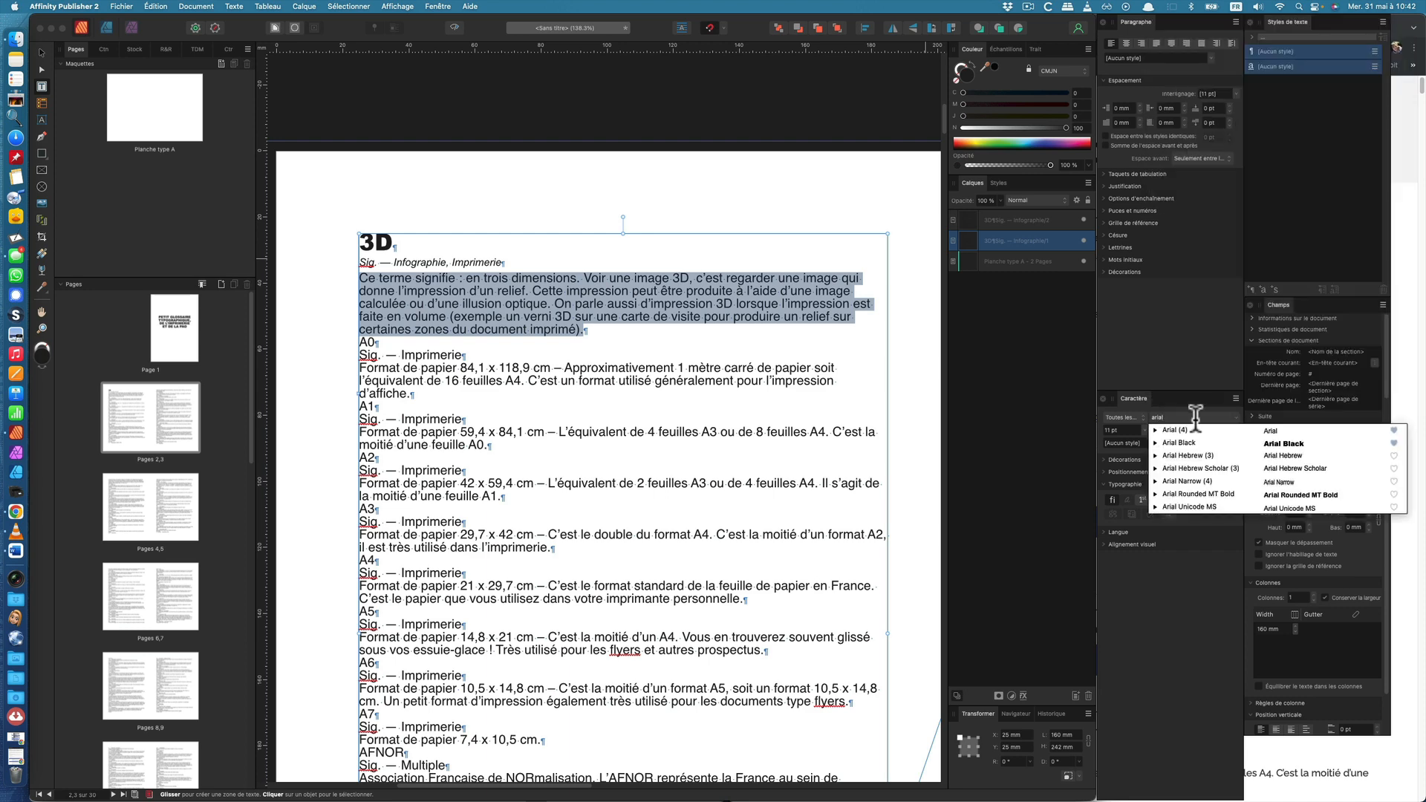
{"action": "left_click", "coordinate": [1156, 430]}
{"action": "left_click", "coordinate": [1171, 453]}
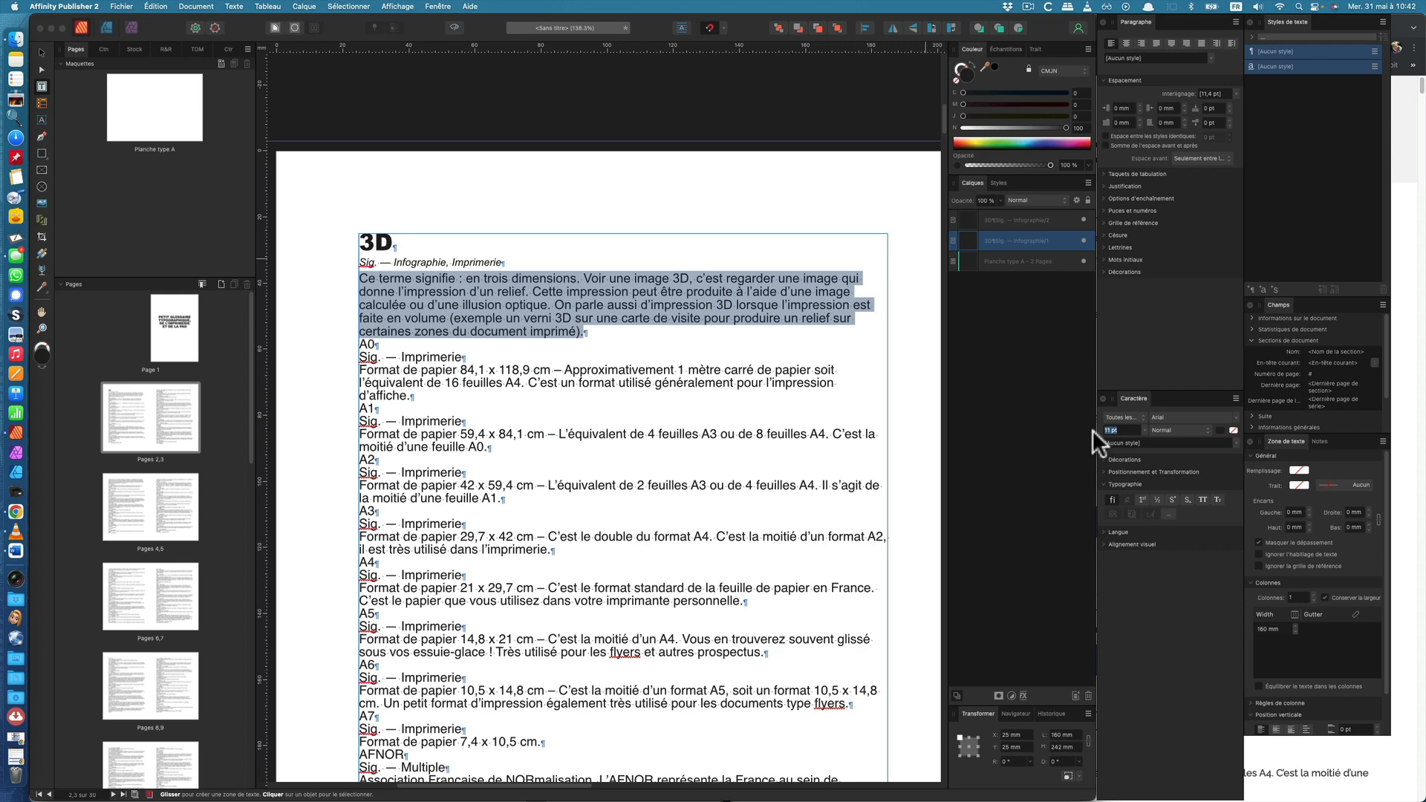
- Set the 3D definition paragraph's font size to 10 pt and justify it with the last line aligned left
{"action": "type", "text": "10"}
{"action": "key", "text": "Return"}
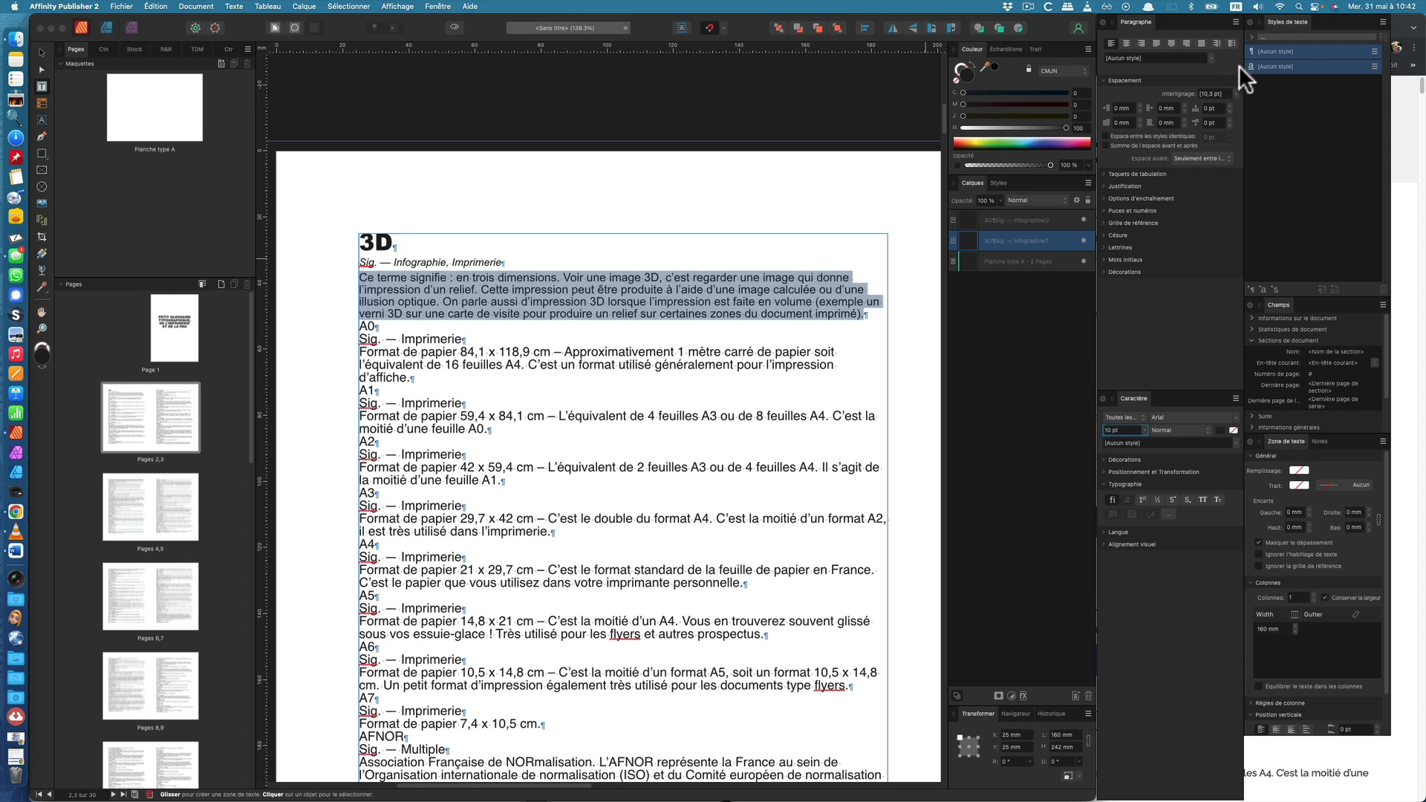
{"action": "left_click", "coordinate": [1156, 43]}
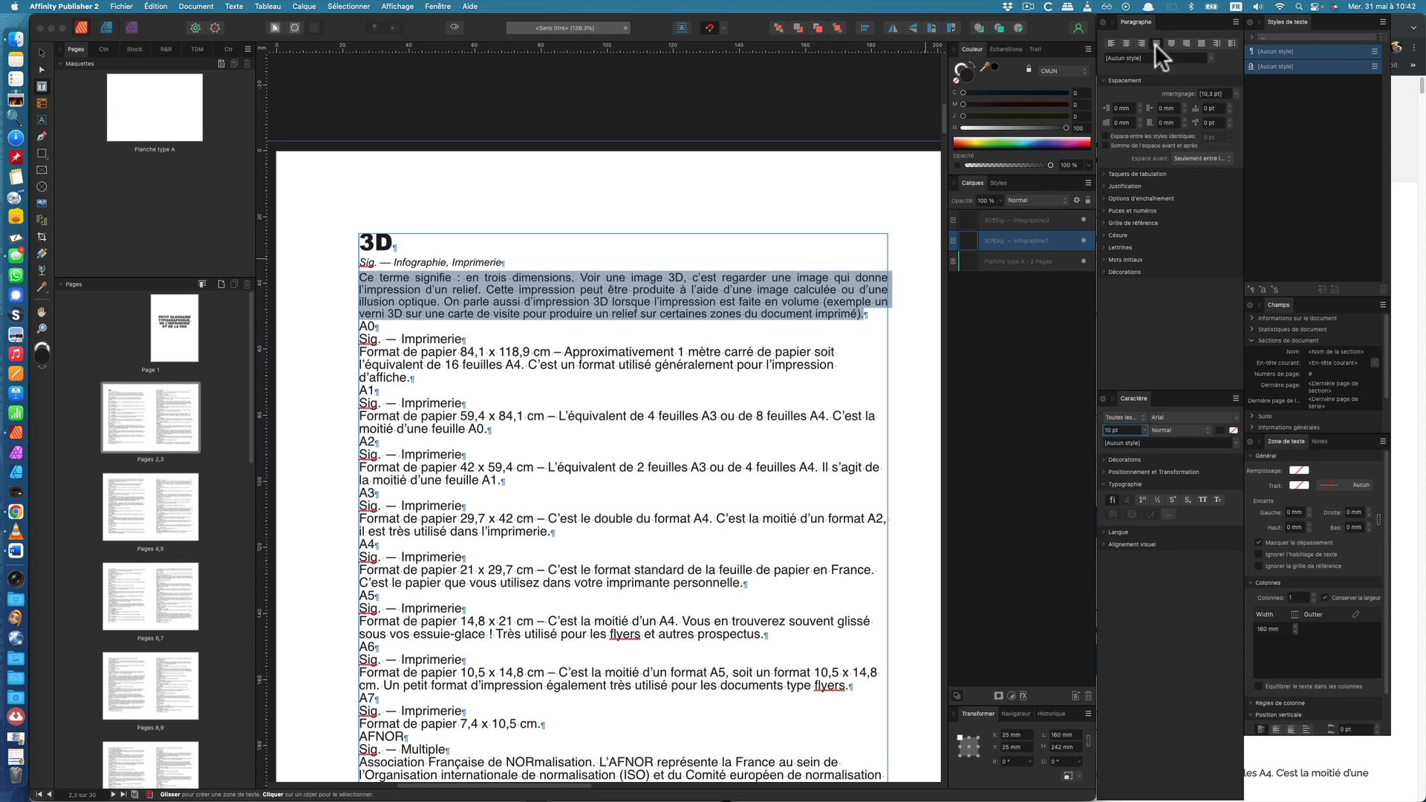
{"action": "left_click", "coordinate": [504, 328]}
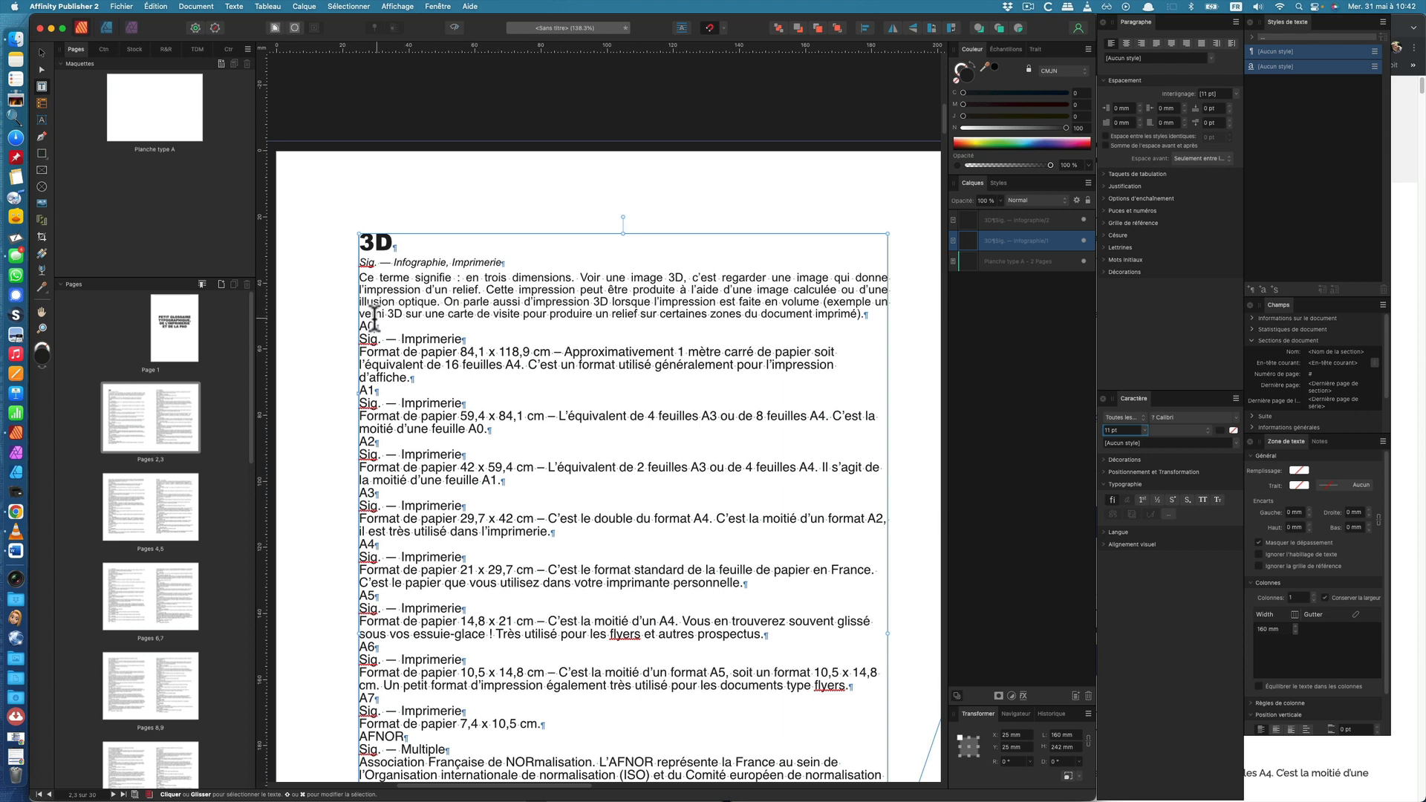
- Set the space after the 3D definition paragraph to 10 pt
{"action": "left_click", "coordinate": [617, 306]}
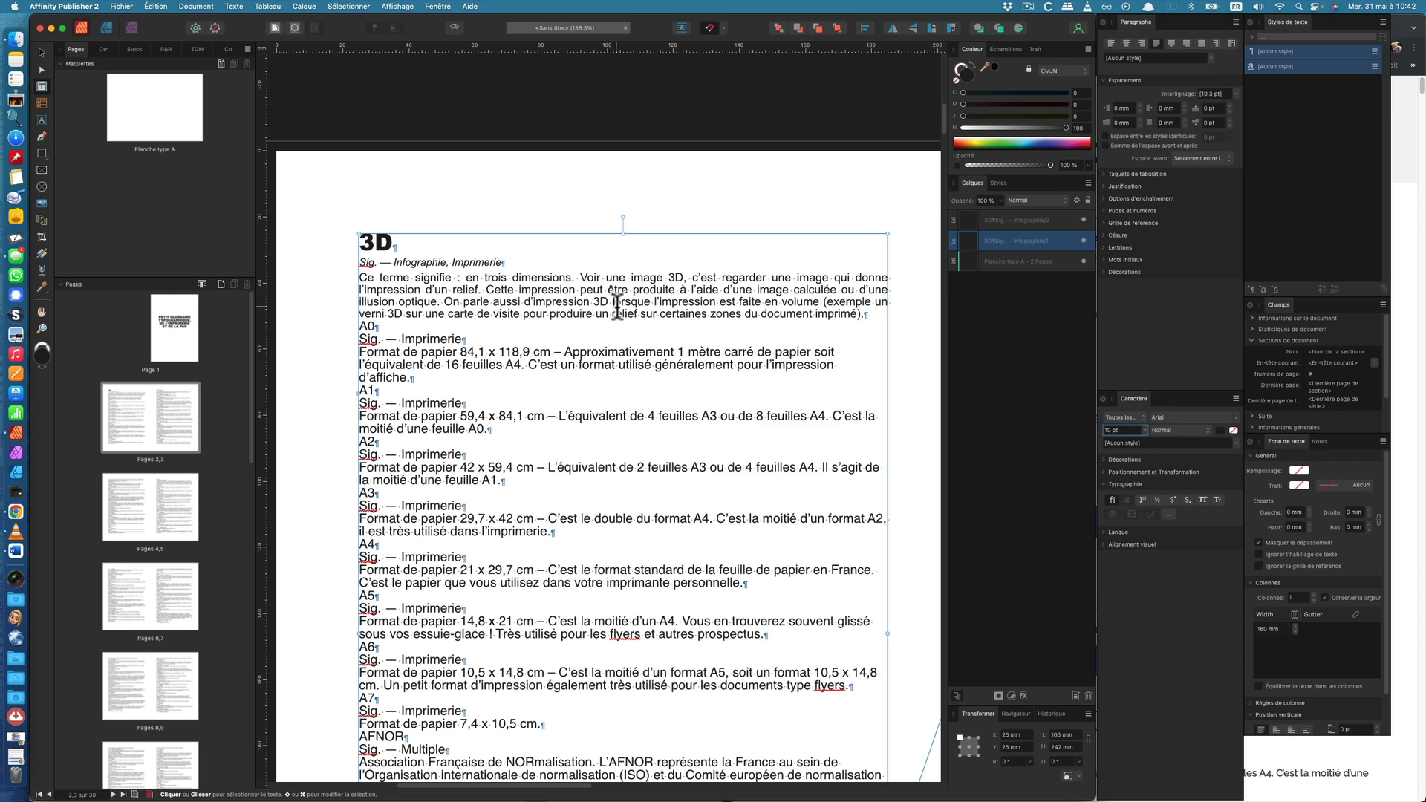
{"action": "left_click", "coordinate": [1228, 121]}
{"action": "left_click", "coordinate": [1229, 120]}
{"action": "left_click", "coordinate": [1229, 120]}
{"action": "left_click", "coordinate": [1228, 120]}
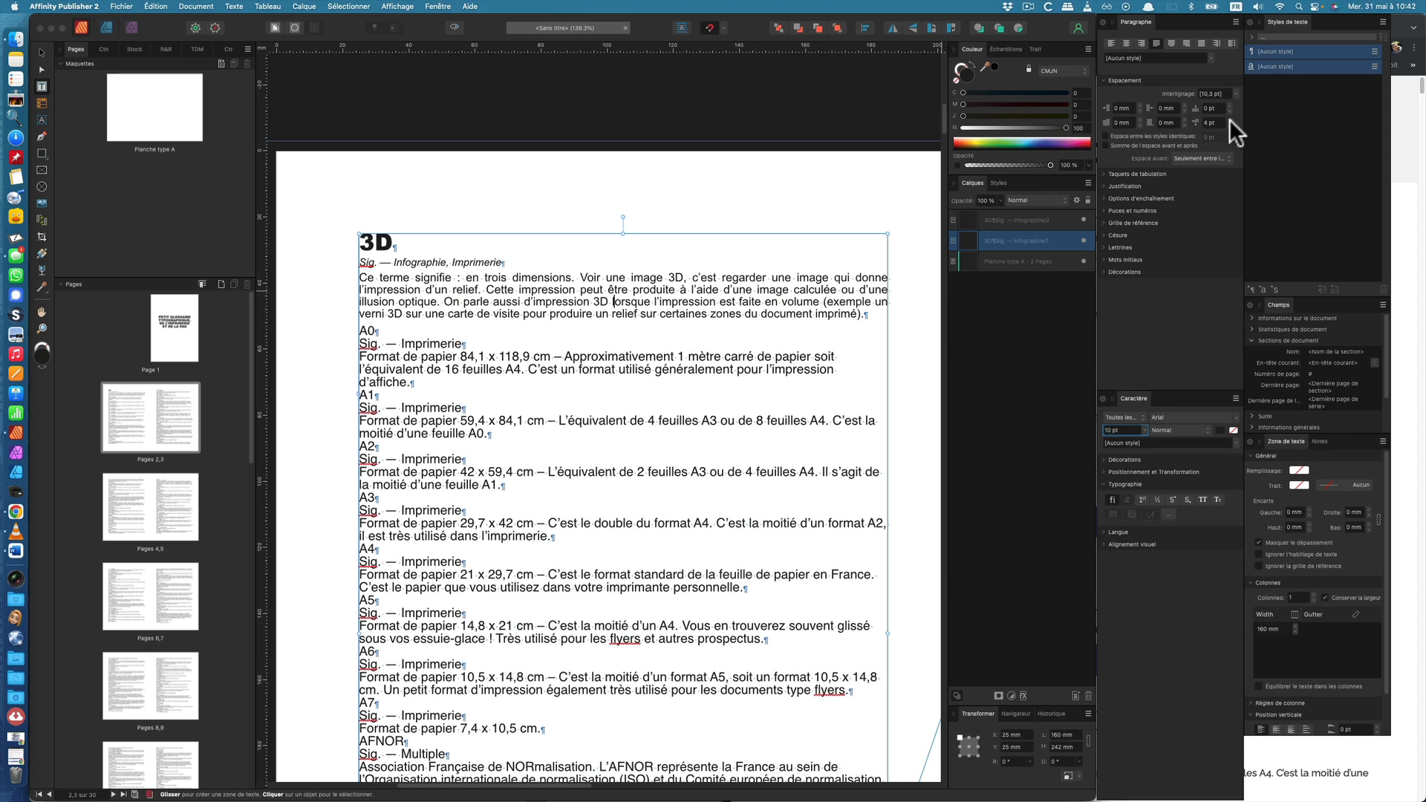
{"action": "left_click", "coordinate": [1228, 121]}
{"action": "left_click", "coordinate": [1228, 120]}
{"action": "left_click", "coordinate": [1229, 120]}
{"action": "left_click", "coordinate": [1229, 121]}
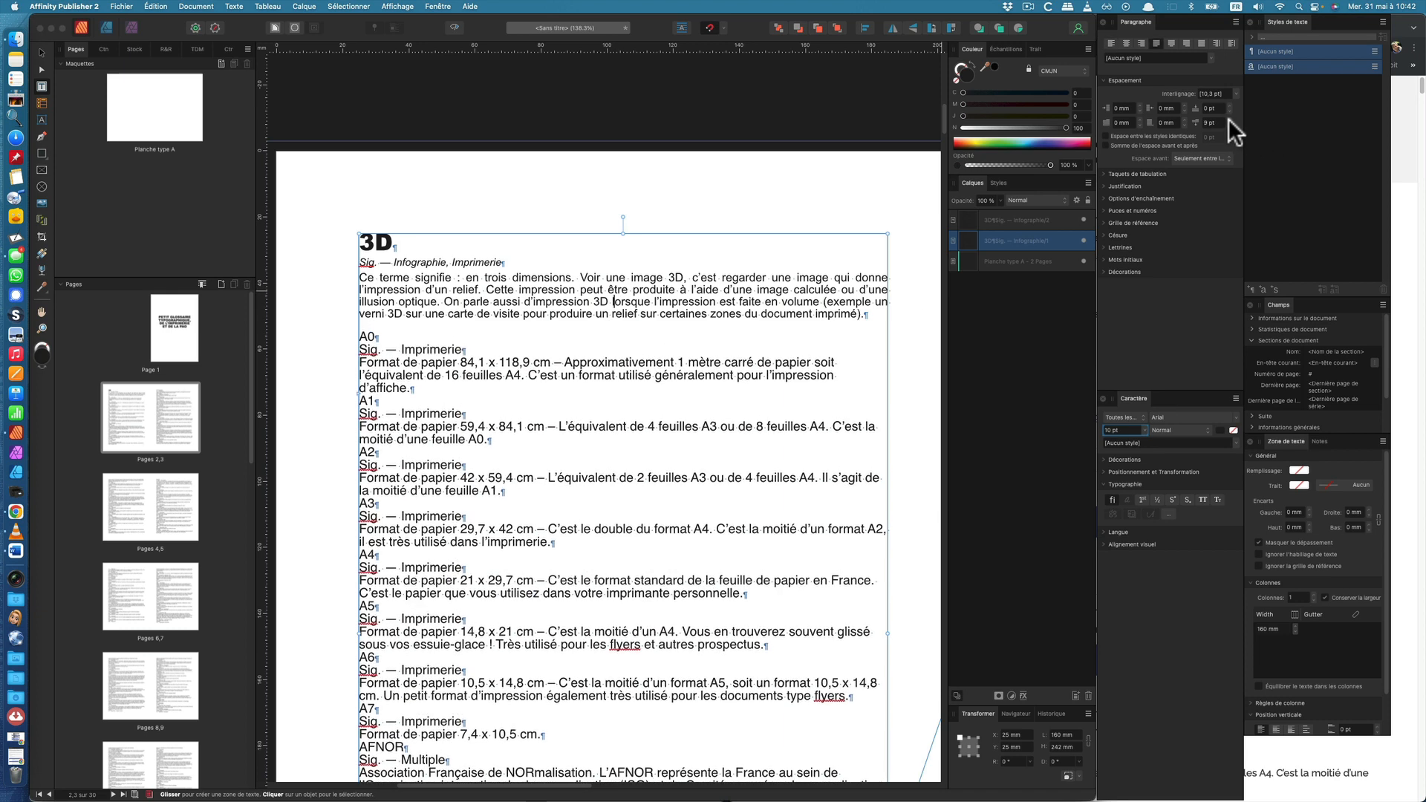
{"action": "left_click", "coordinate": [1229, 119]}
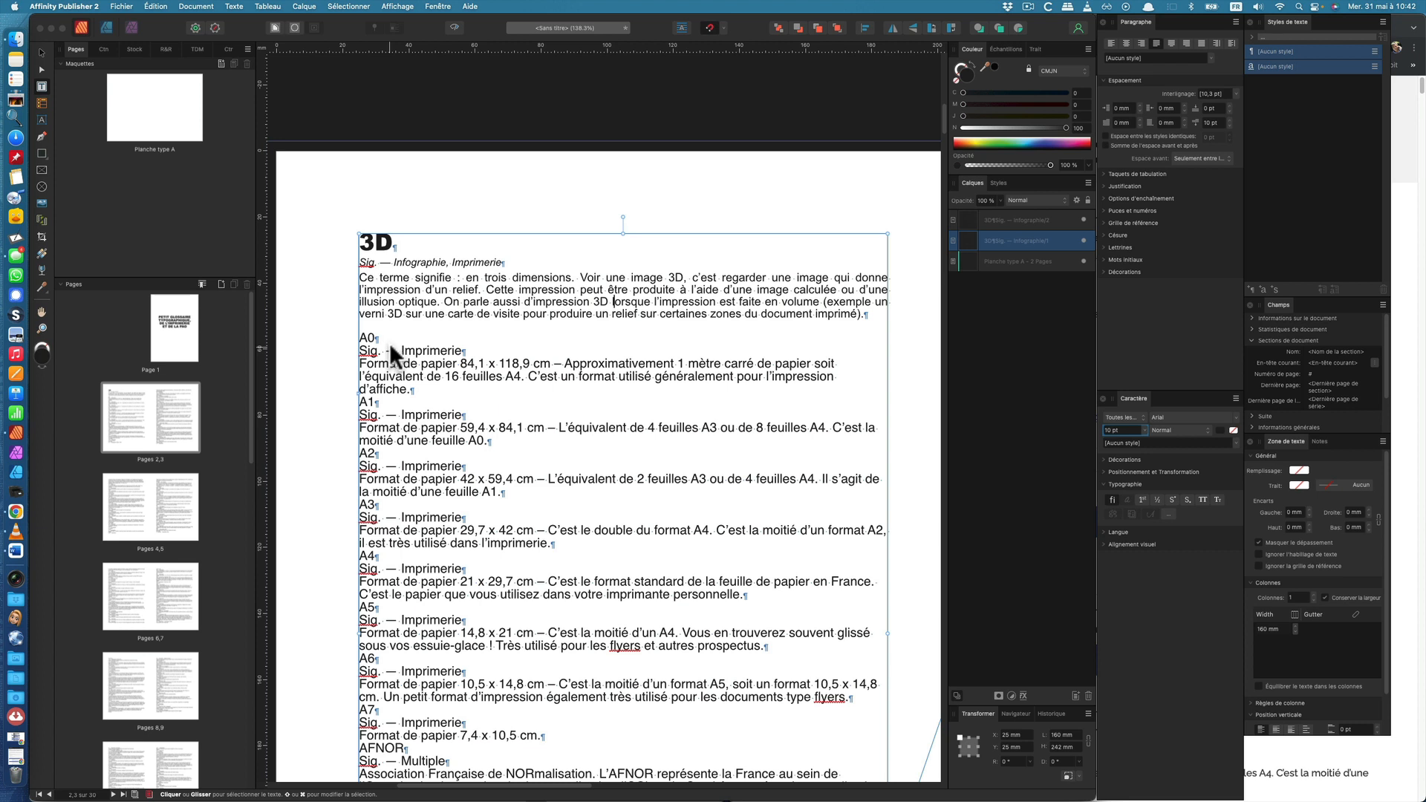
- Create a paragraph style named "01 MOT" from the formatted 3D title
{"action": "double_click", "coordinate": [368, 243]}
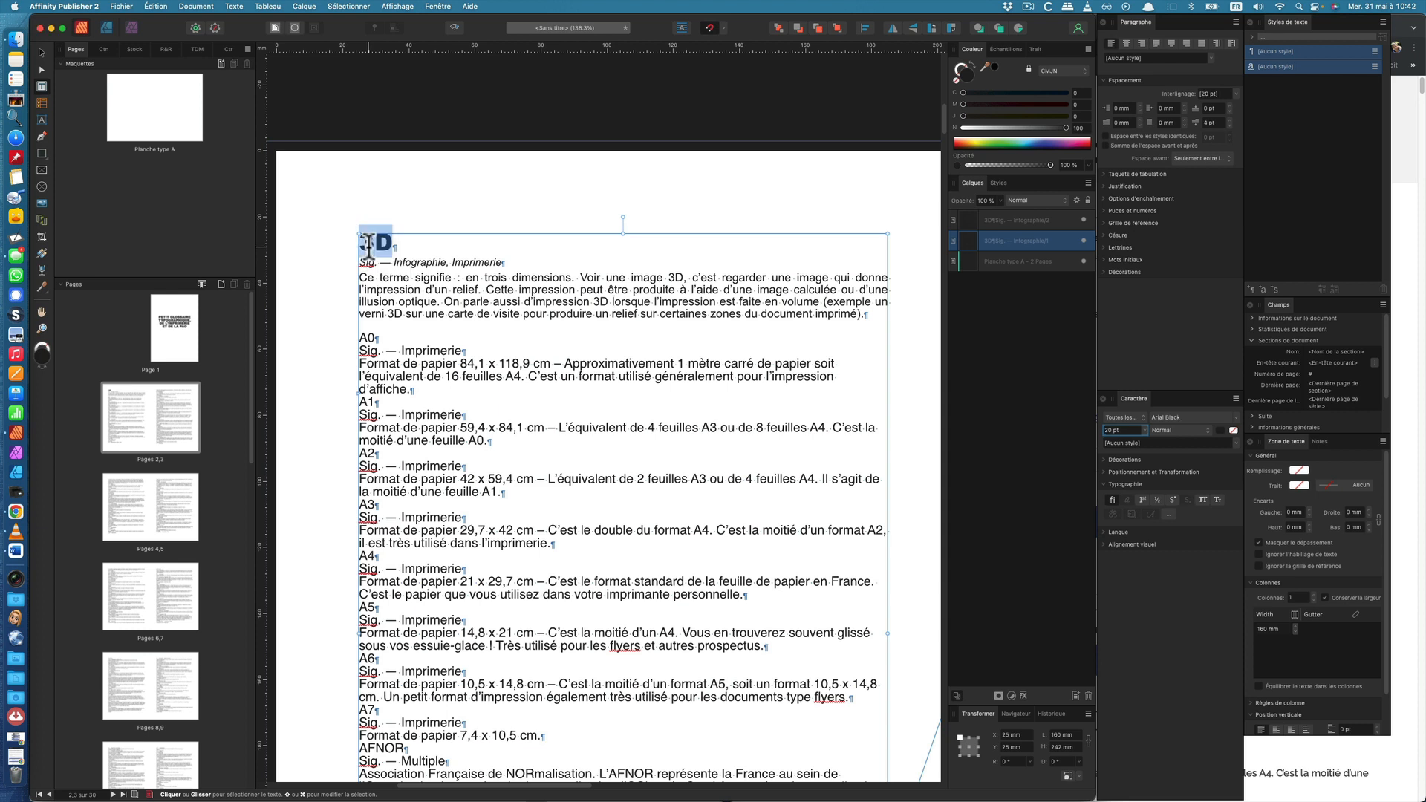
{"action": "left_click", "coordinate": [1251, 287]}
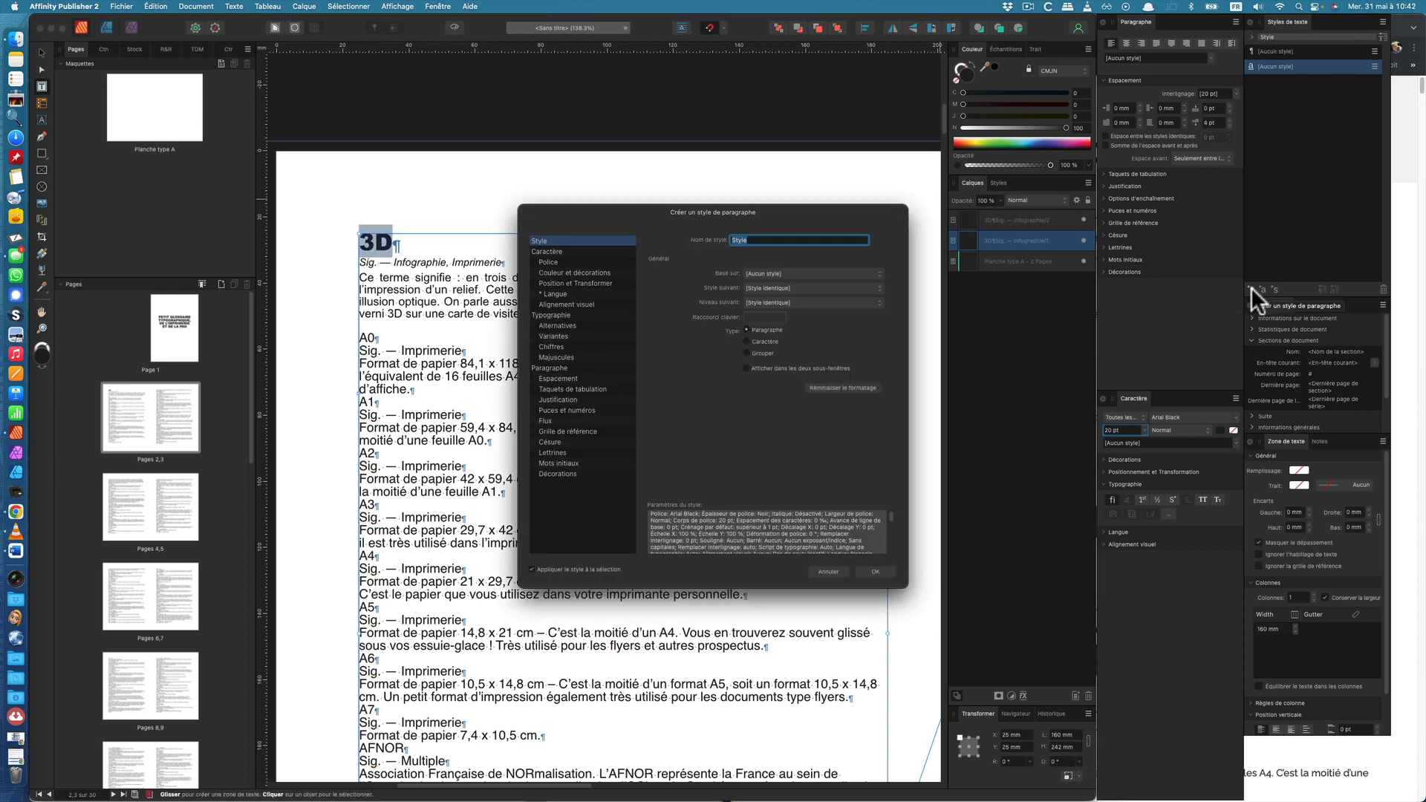
{"action": "type", "text": "01 MOT"}
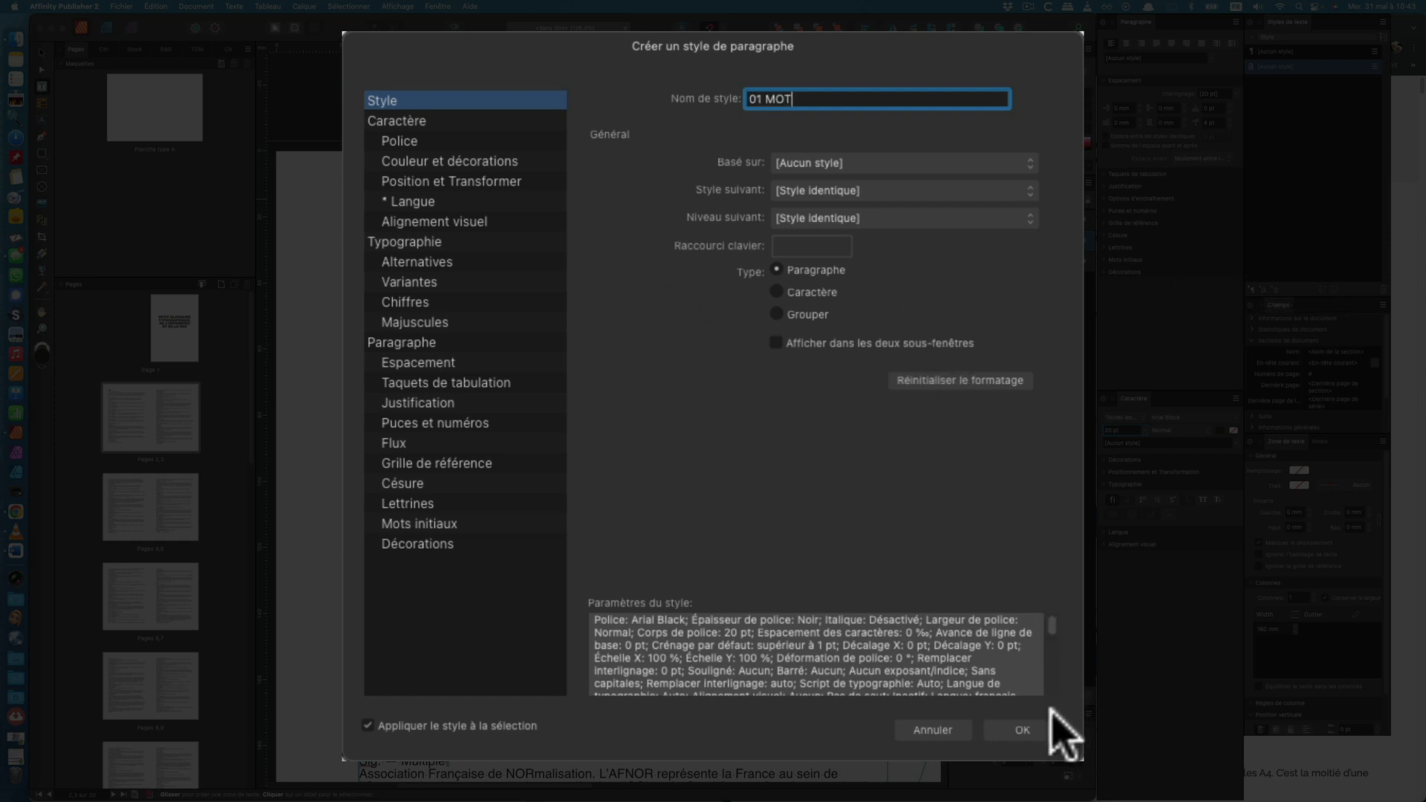
{"action": "left_click", "coordinate": [1022, 730]}
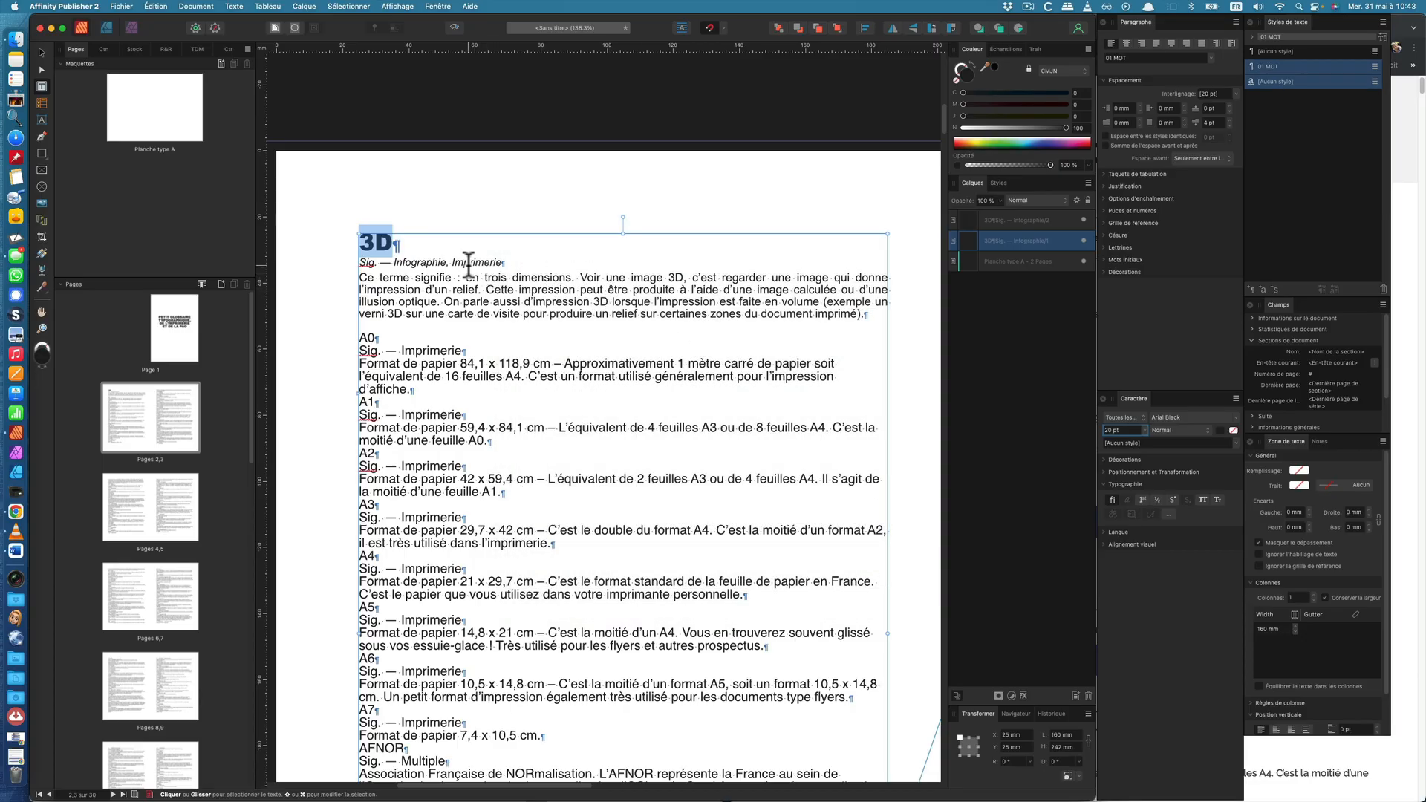
- Create a paragraph style named "02 INFOS" from the line "Sig. — Infographie, Imprimerie" below the 3D title
{"action": "left_click", "coordinate": [468, 260]}
{"action": "triple_click", "coordinate": [467, 260]}
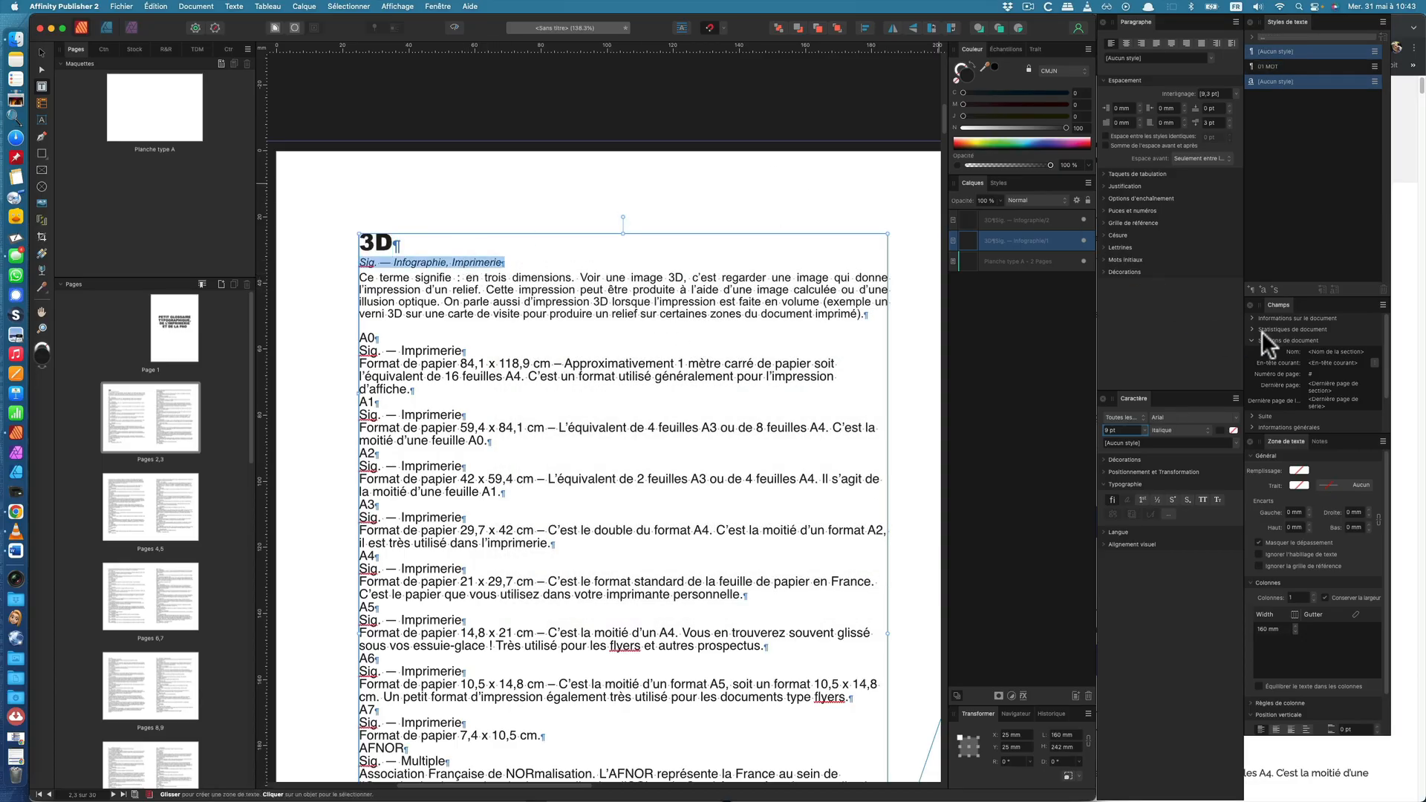
{"action": "left_click", "coordinate": [1251, 289]}
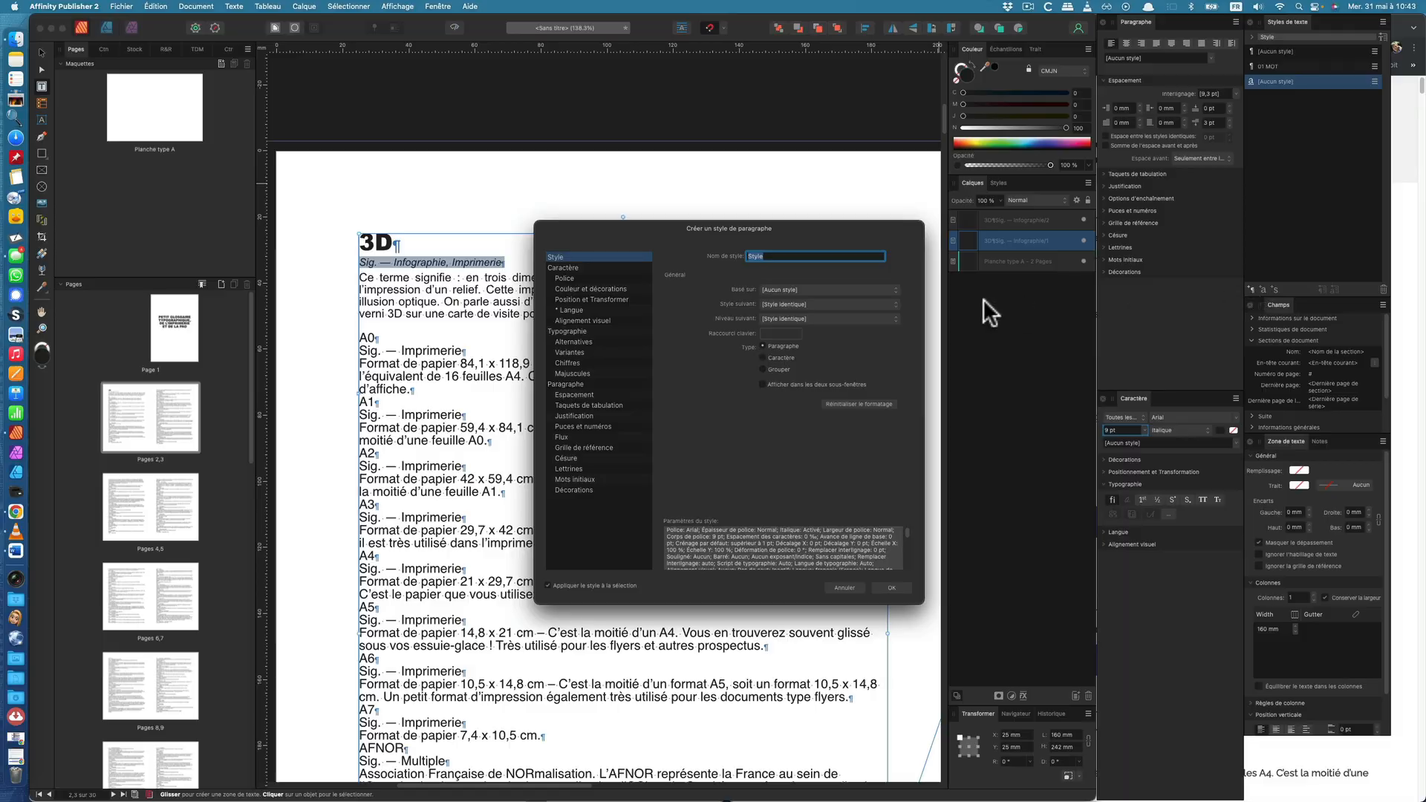
{"action": "type", "text": "02 INFOS"}
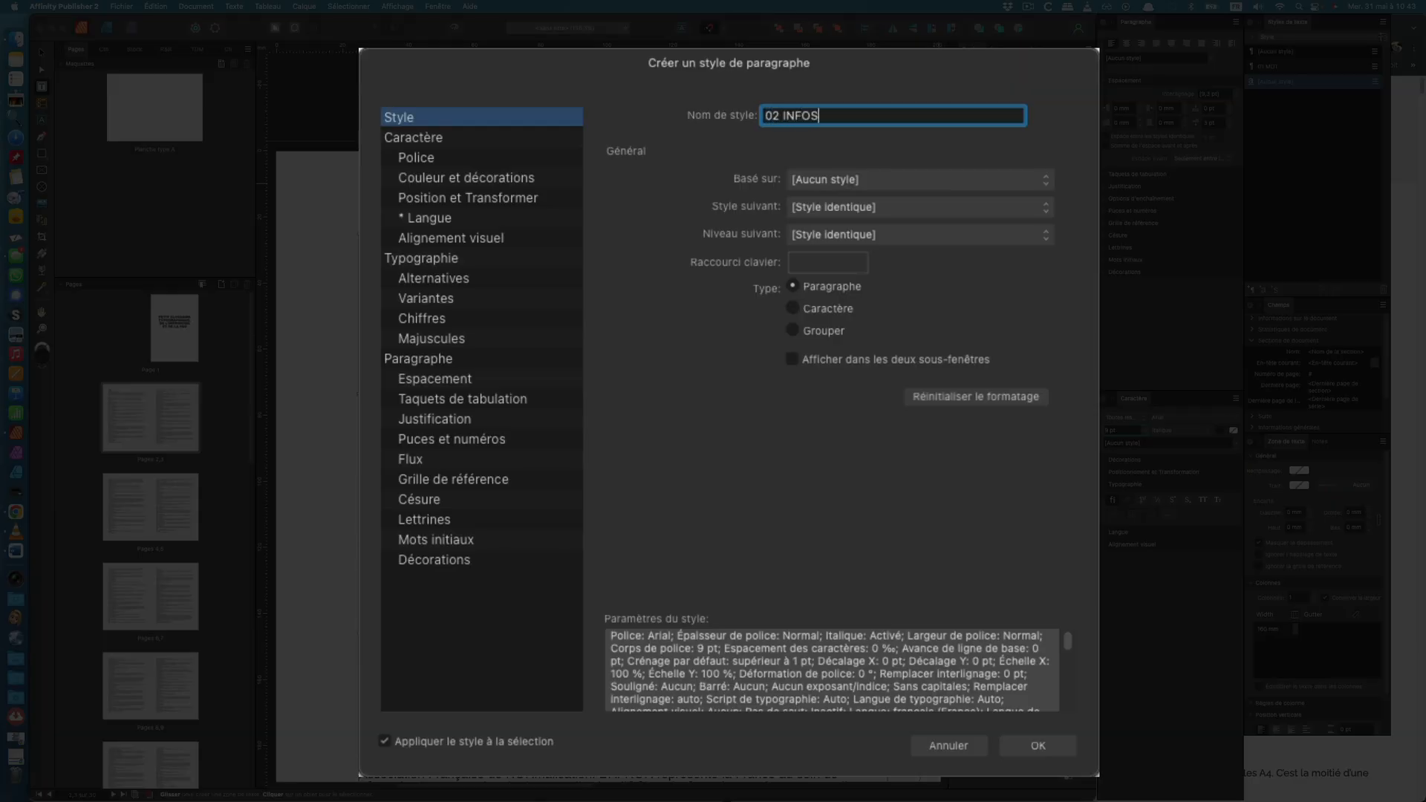
{"action": "left_click", "coordinate": [1040, 745]}
- Create a paragraph style named "03 DEFINITION" from the whole 3D definition paragraph starting "Ce terme signifie"
{"action": "left_click", "coordinate": [606, 314]}
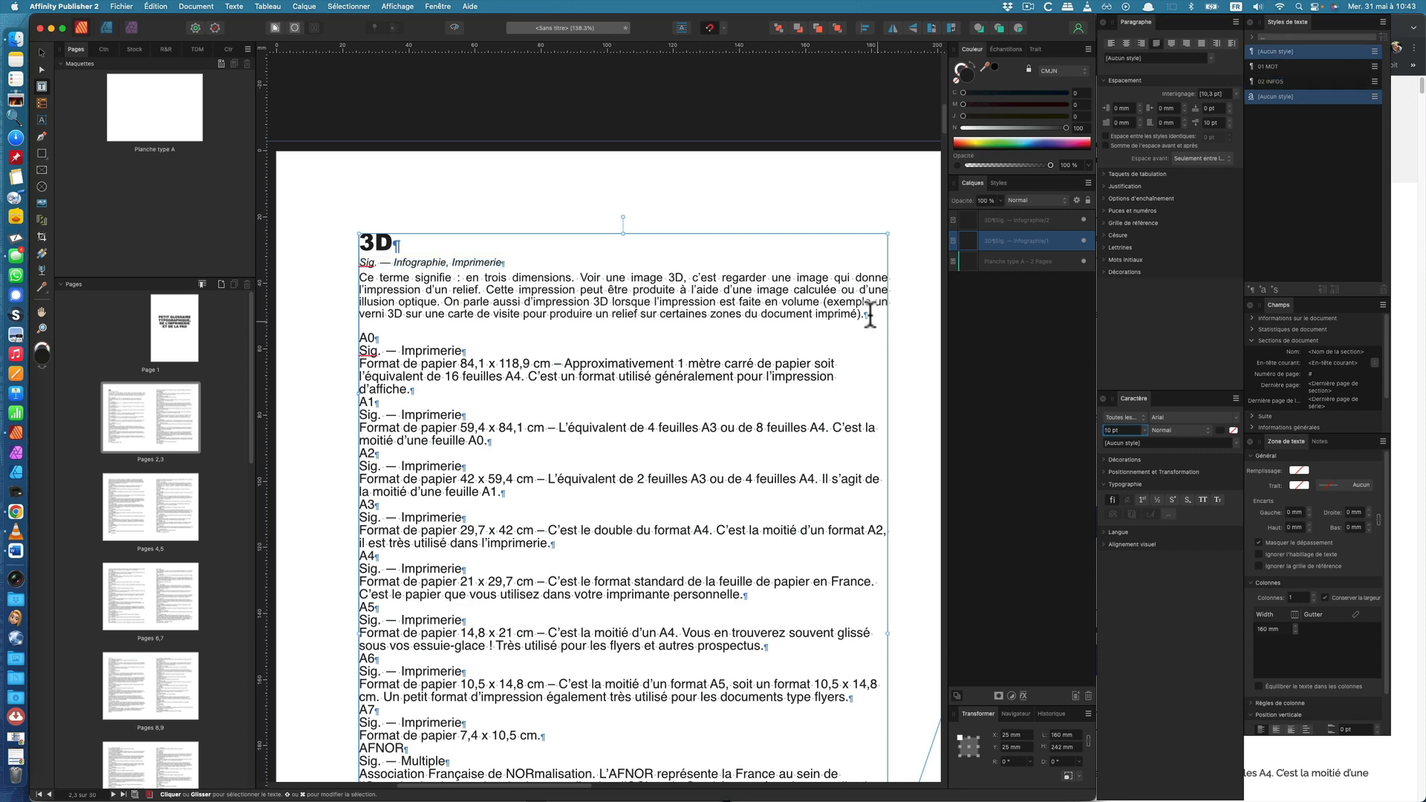
{"action": "left_click_drag", "start_coordinate": [869, 314], "coordinate": [338, 280]}
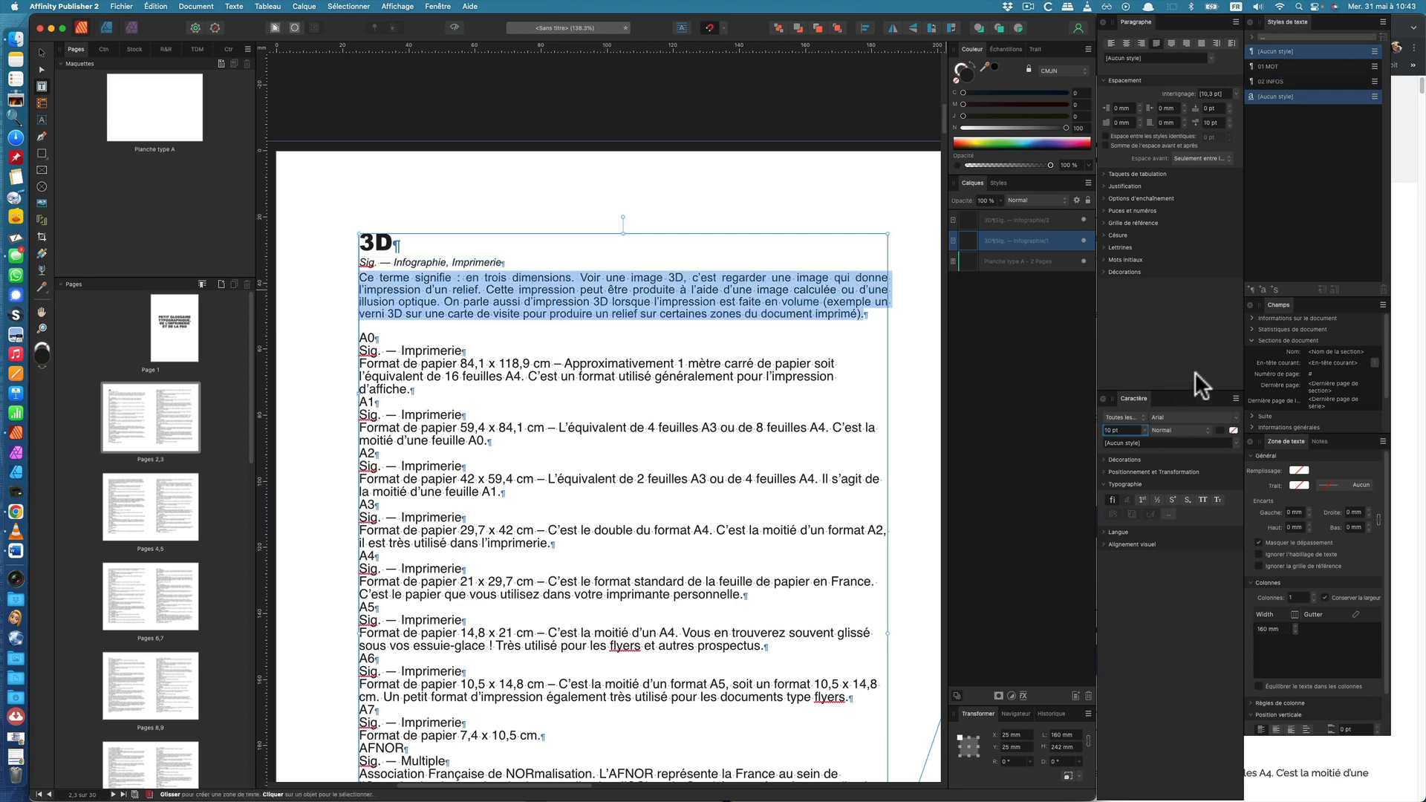
{"action": "left_click", "coordinate": [1250, 288]}
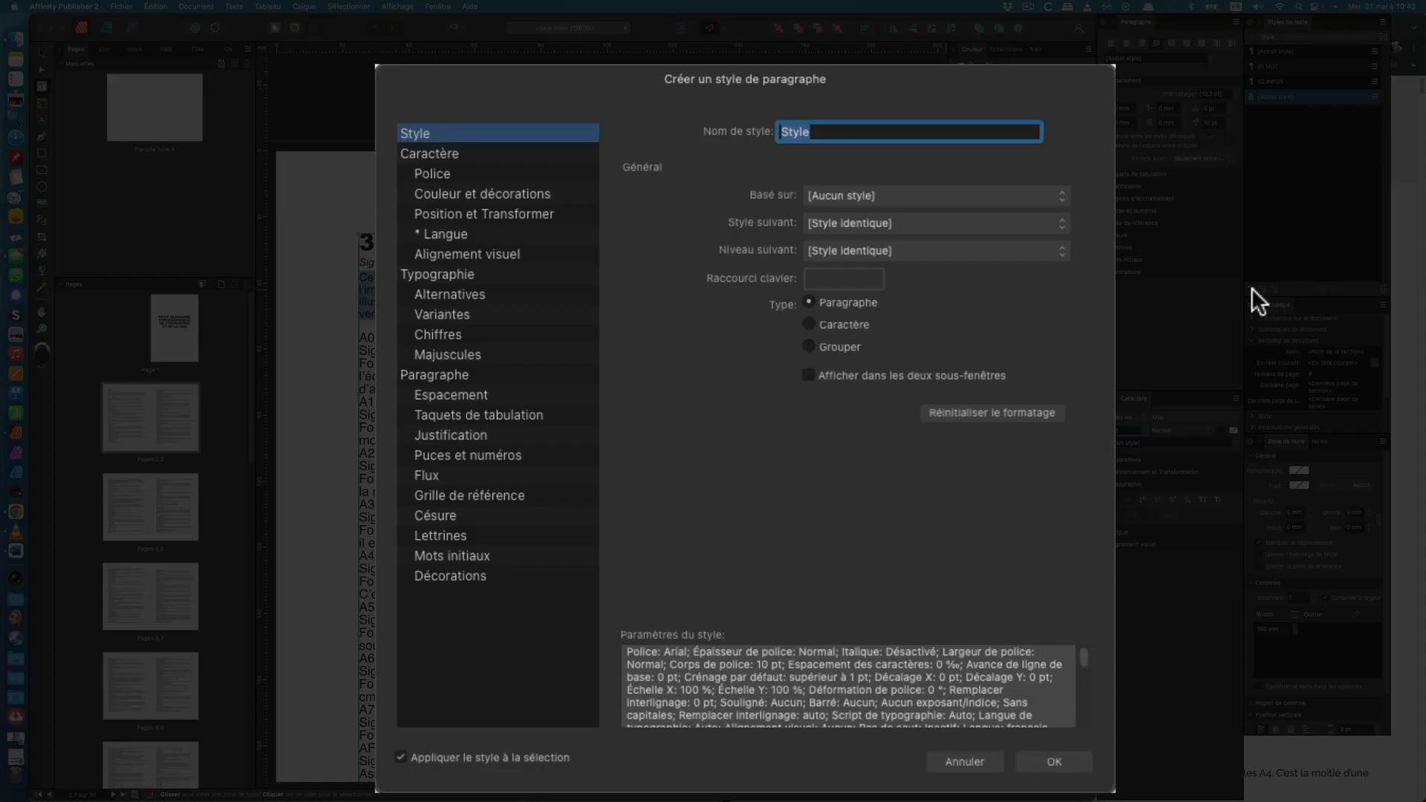
{"action": "type", "text": "03 DEFINITION"}
{"action": "key", "text": "Return"}
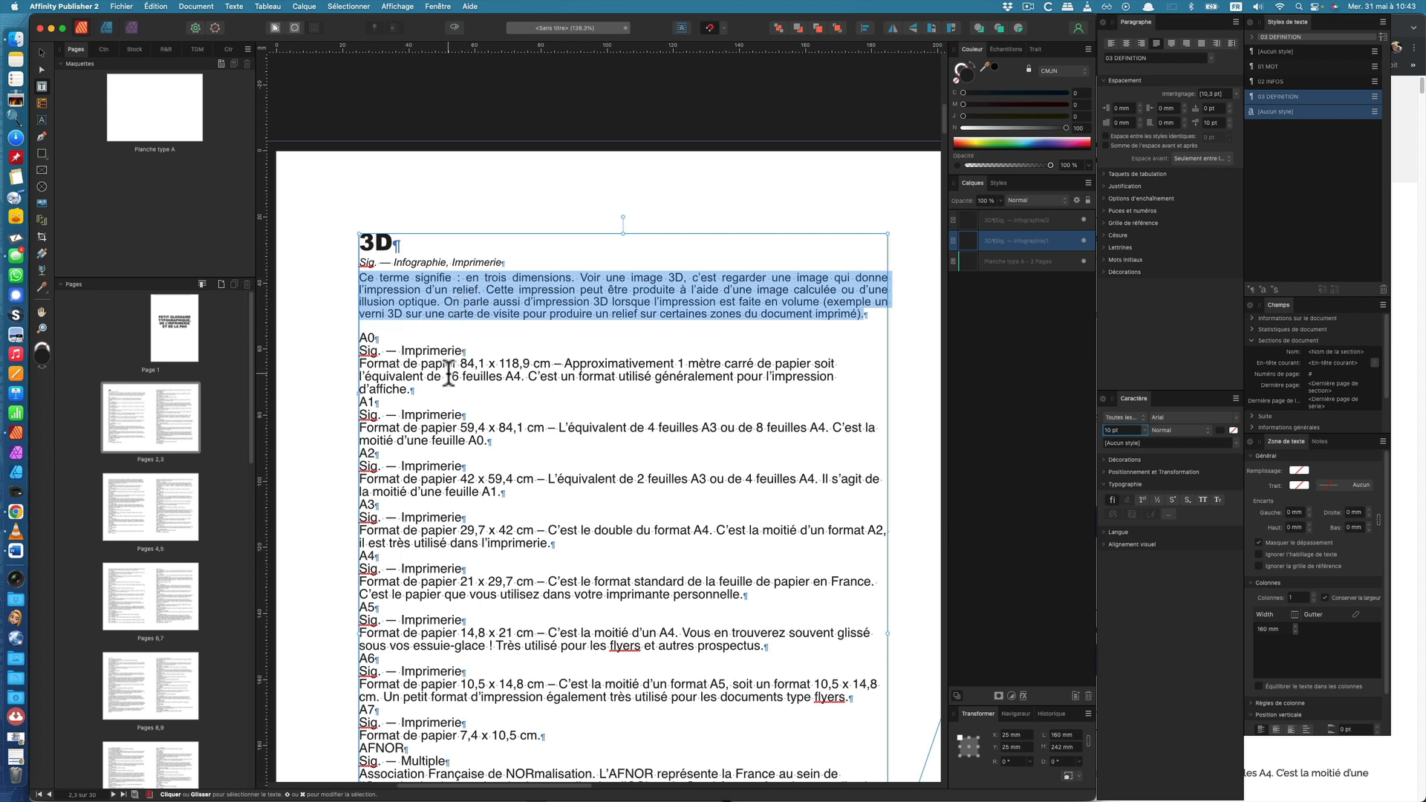
{"action": "scroll", "coordinate": [251, 321], "scroll_direction": "down", "scroll_amount": 2}
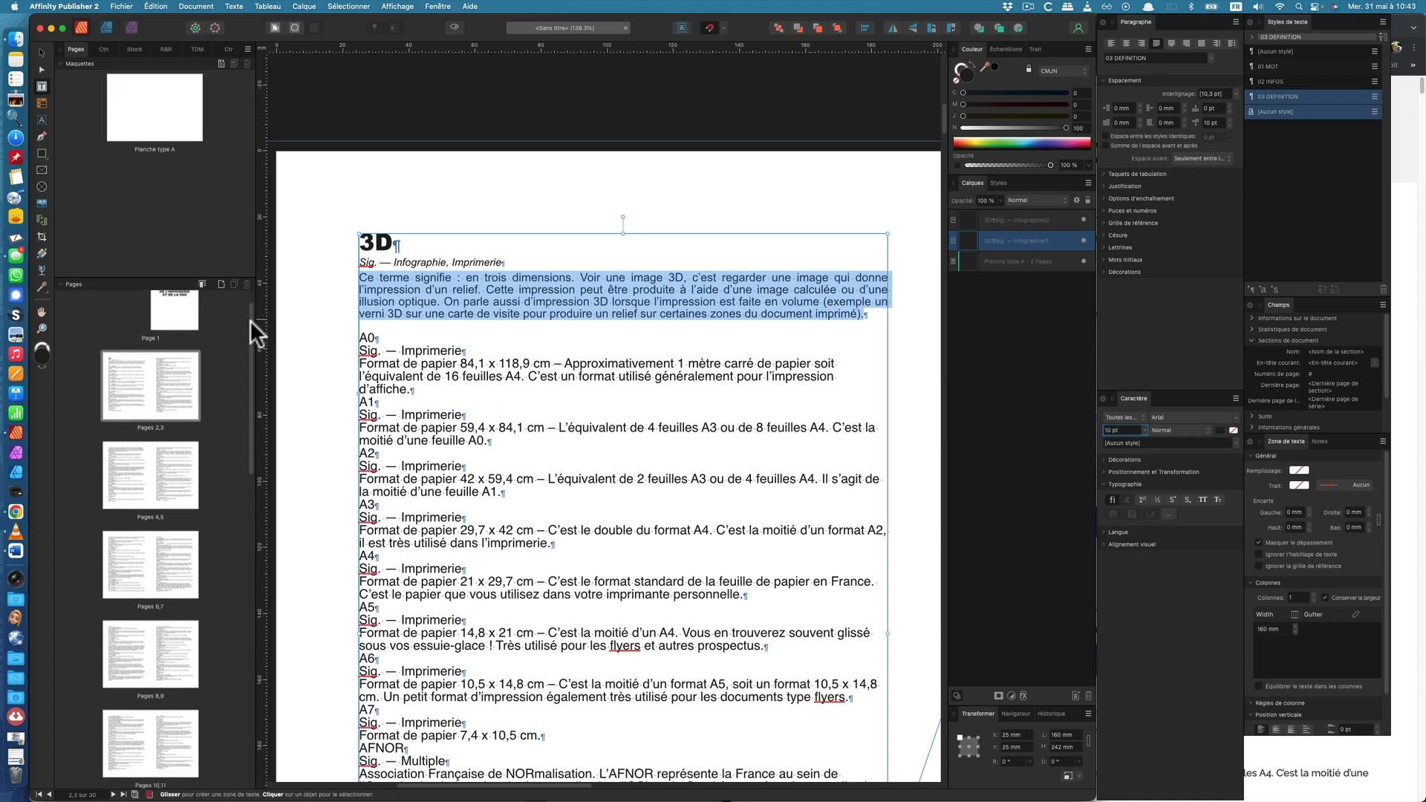
{"action": "left_click_drag", "start_coordinate": [249, 319], "coordinate": [268, 639]}
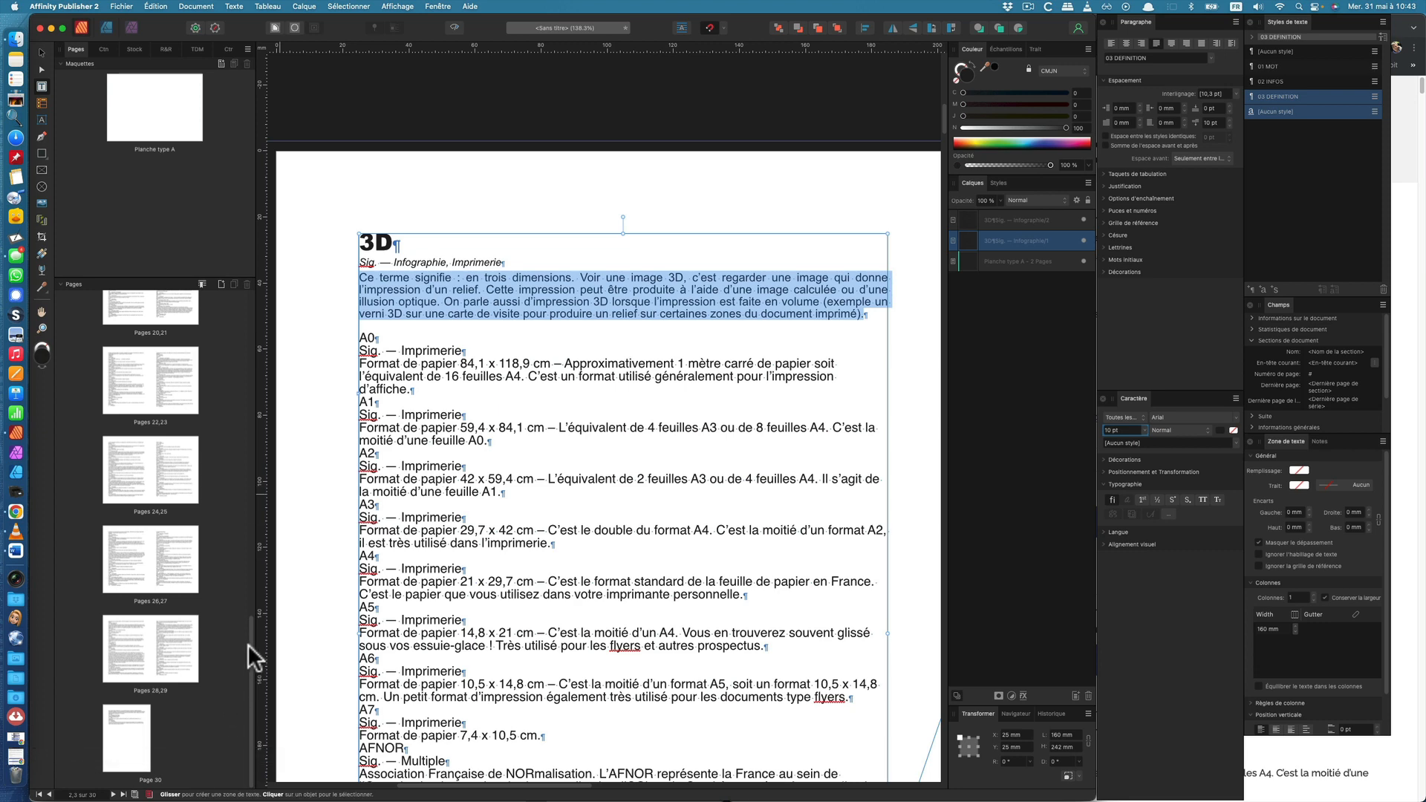
{"action": "left_click_drag", "start_coordinate": [248, 644], "coordinate": [249, 246]}
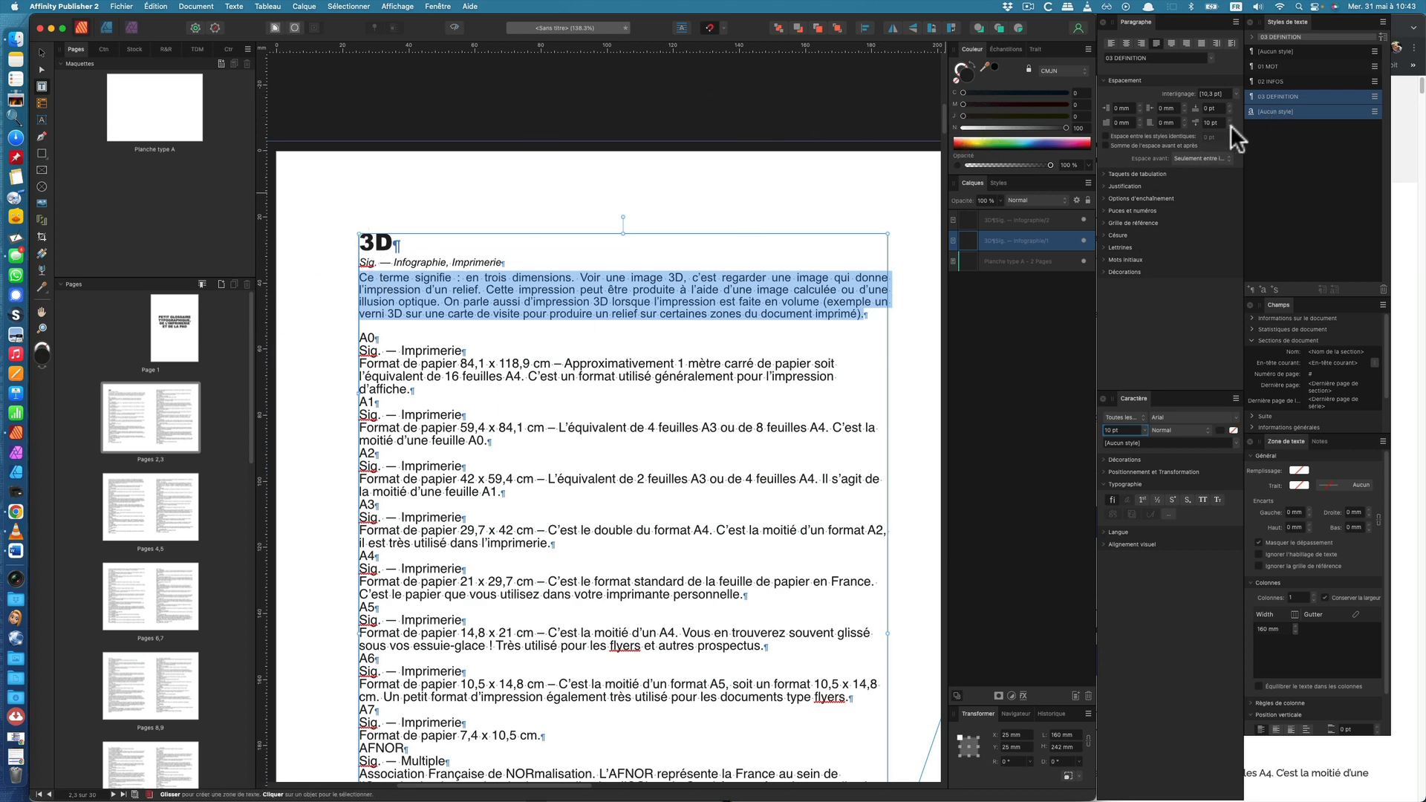
- Modify the 01 MOT style so that its next style (Style suivant) is 02 INFOS
{"action": "right_click", "coordinate": [1276, 66]}
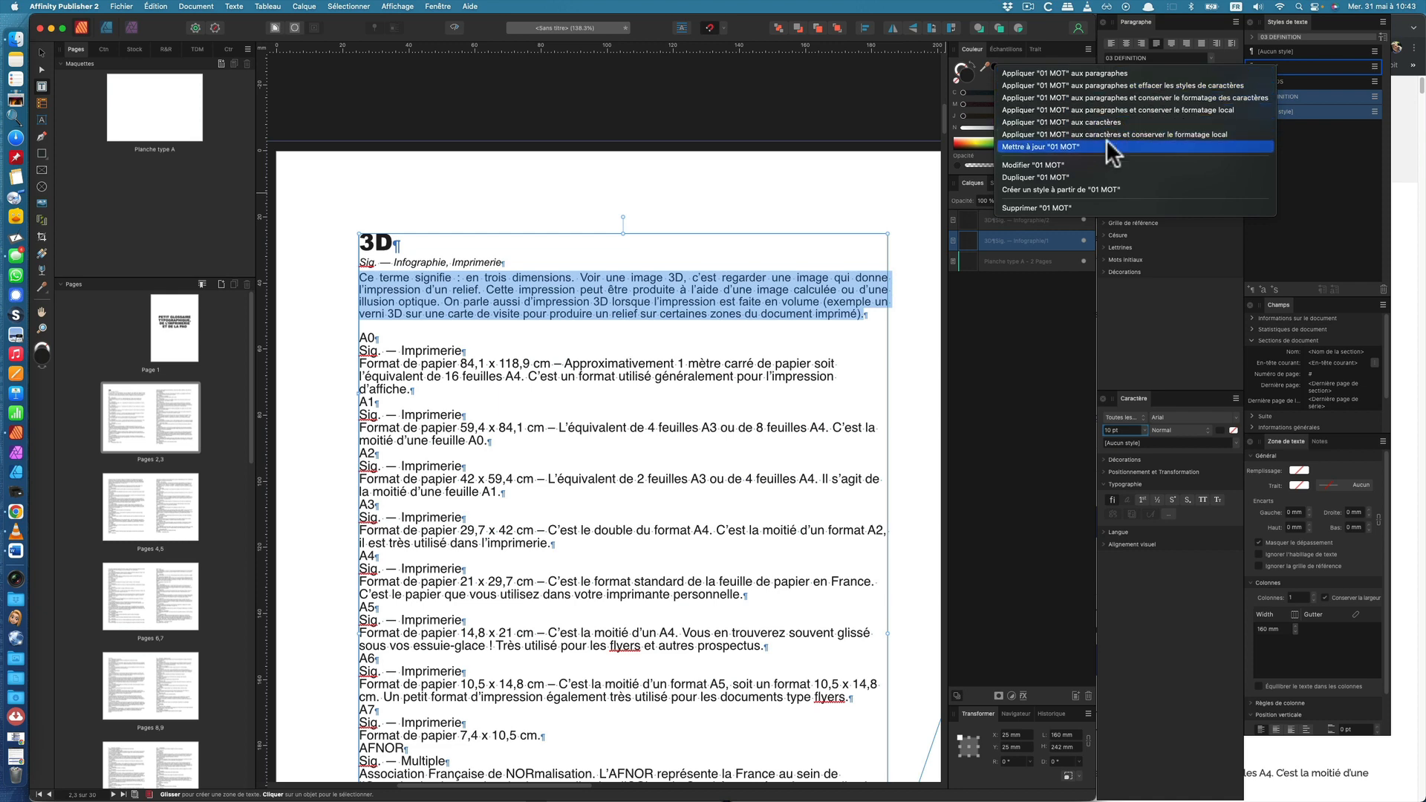
{"action": "left_click", "coordinate": [1090, 162]}
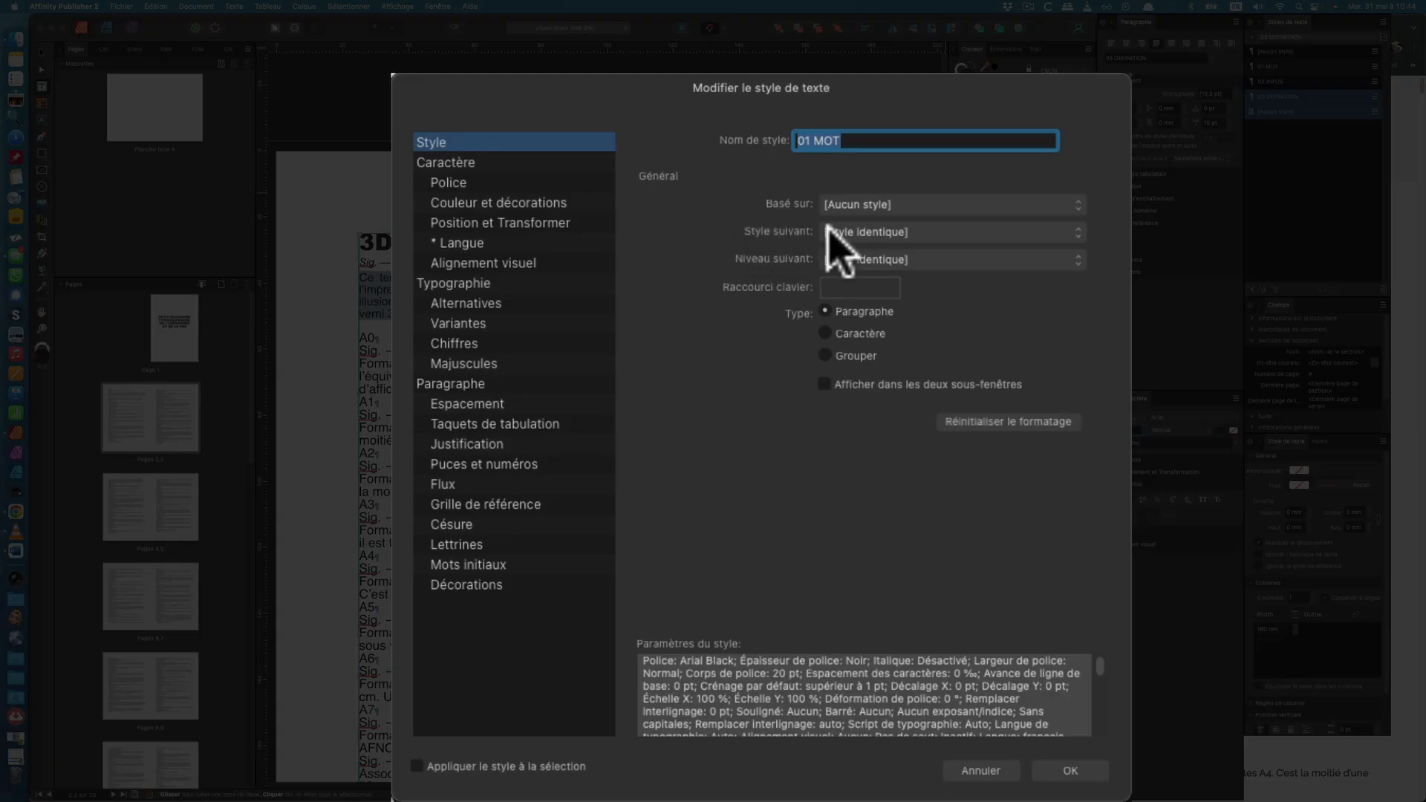
{"action": "left_click", "coordinate": [806, 335]}
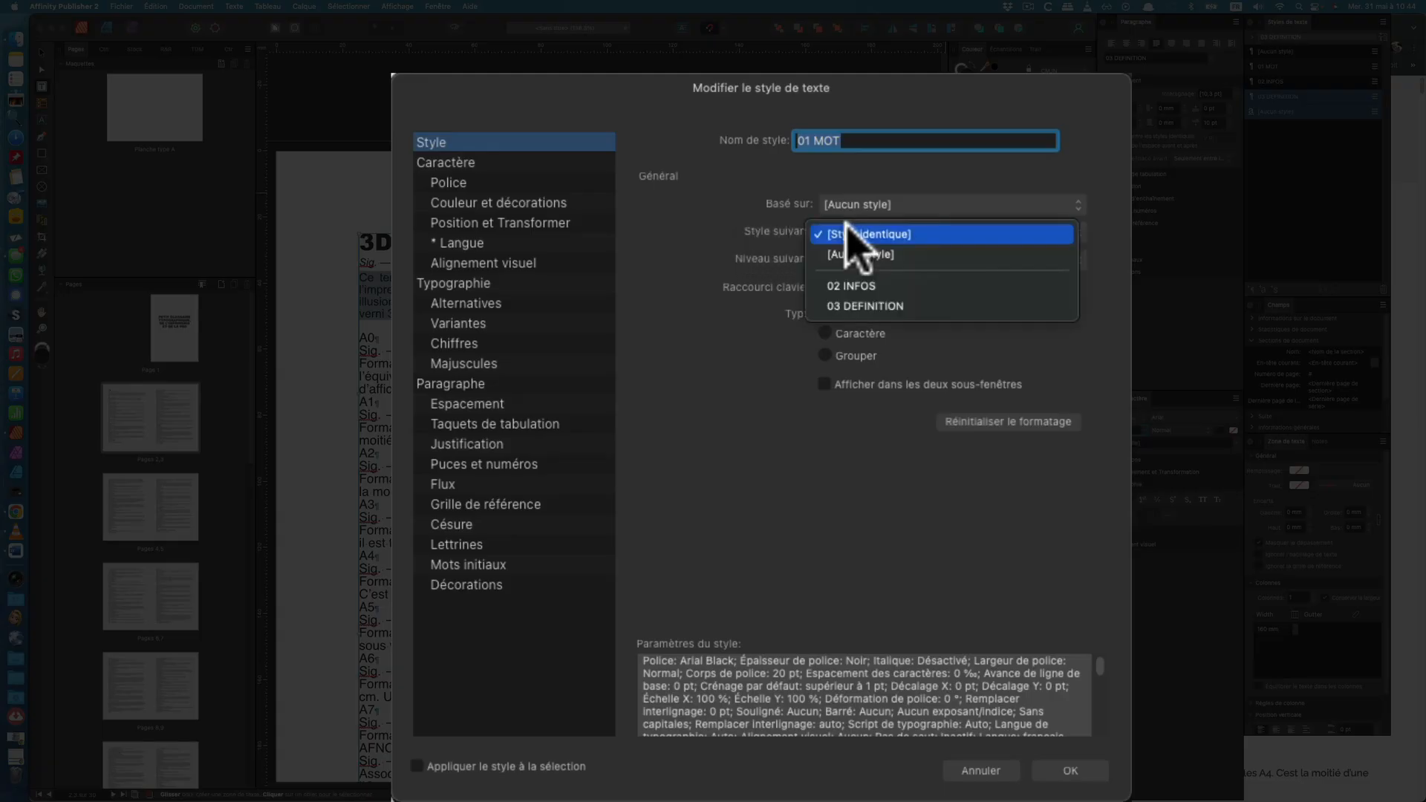
{"action": "left_click", "coordinate": [869, 286]}
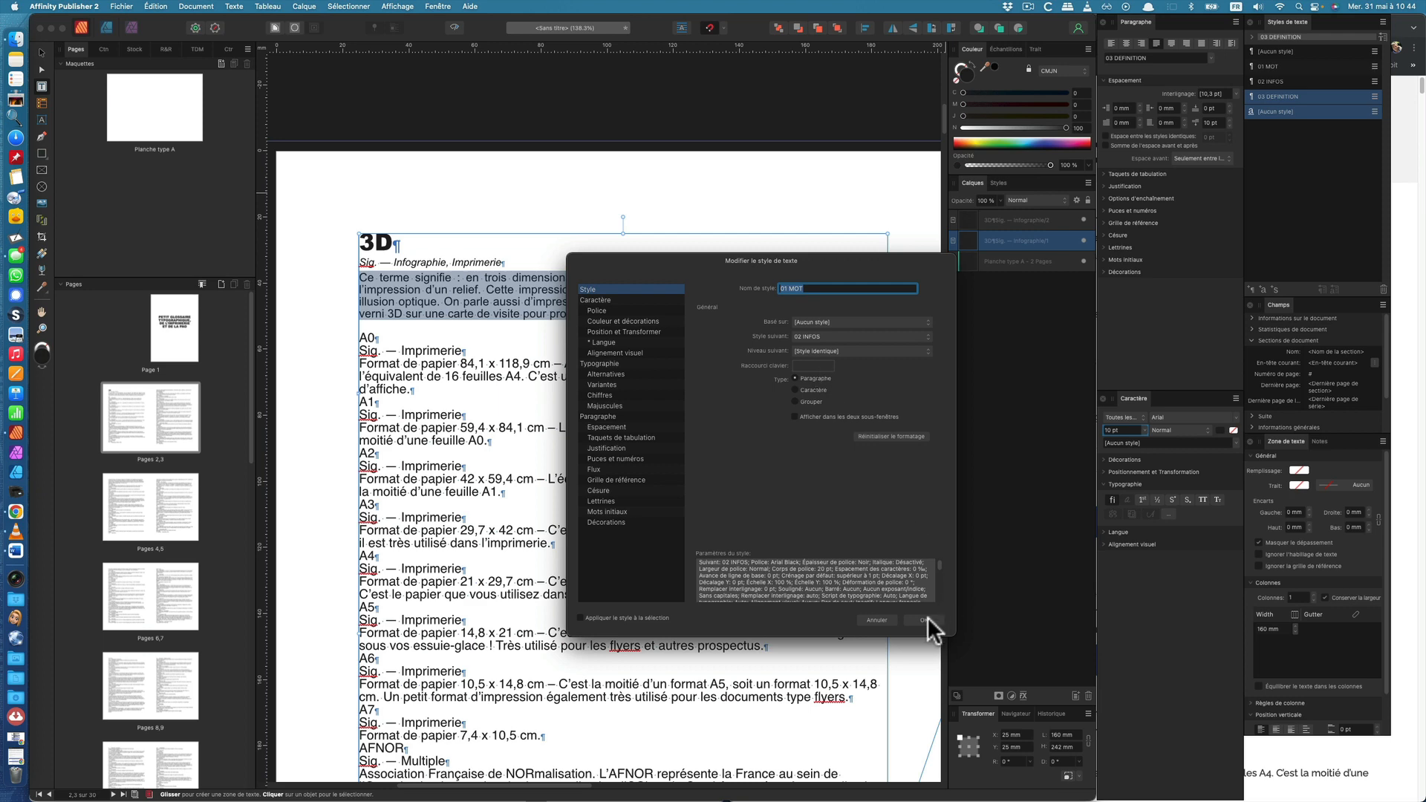
{"action": "left_click", "coordinate": [923, 620]}
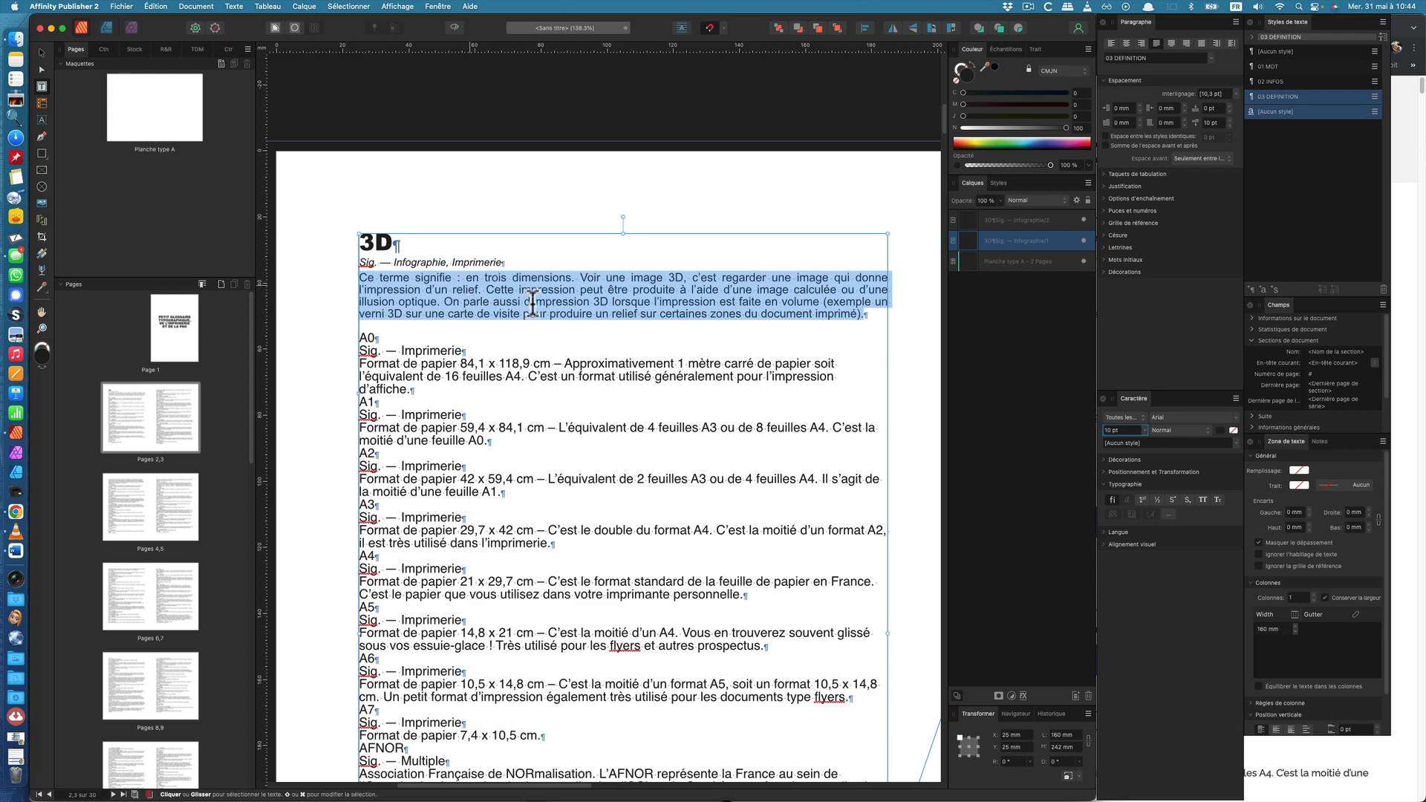
- Modify the 02 INFOS style so that its next style (Style suivant) is 03 DEFINITION
{"action": "right_click", "coordinate": [1301, 80]}
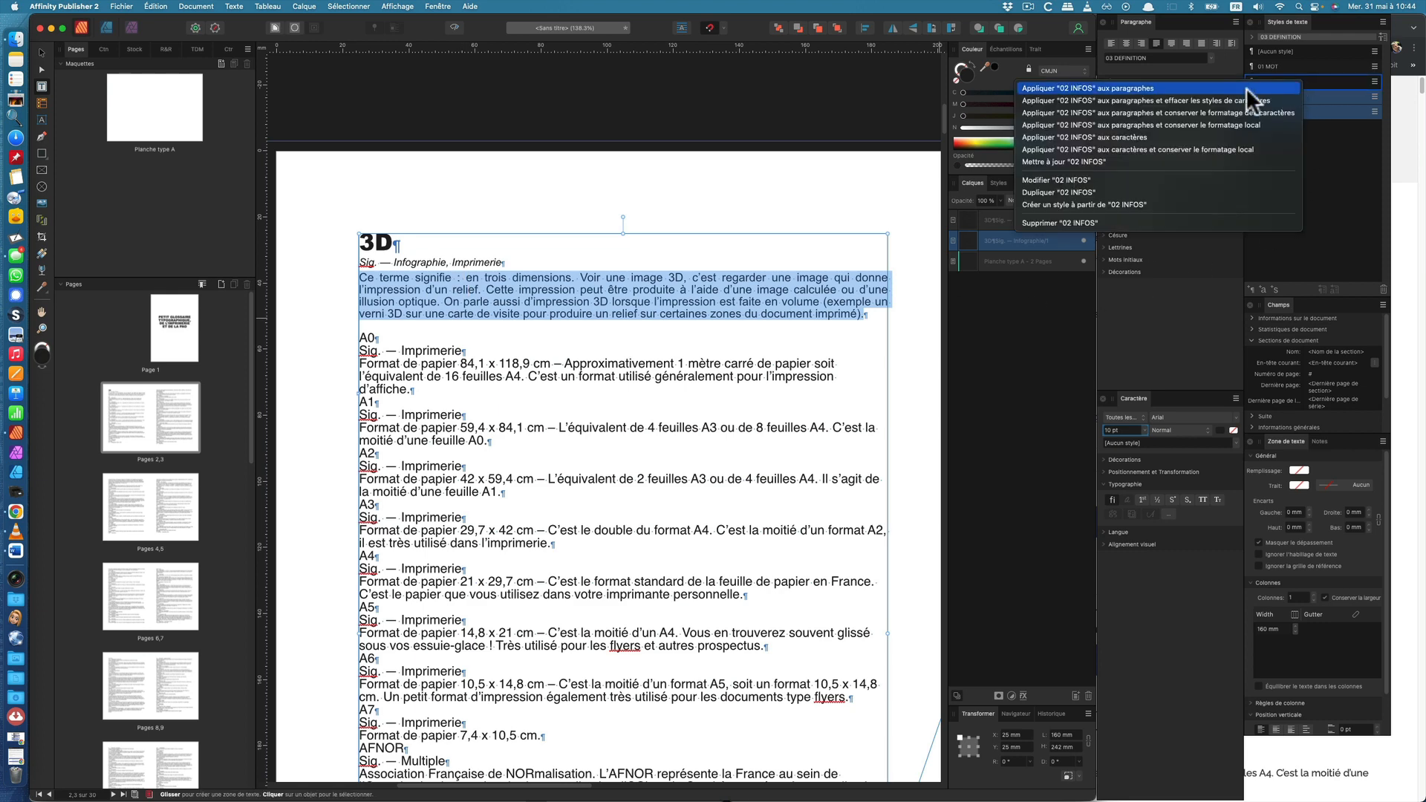
{"action": "left_click", "coordinate": [1130, 178]}
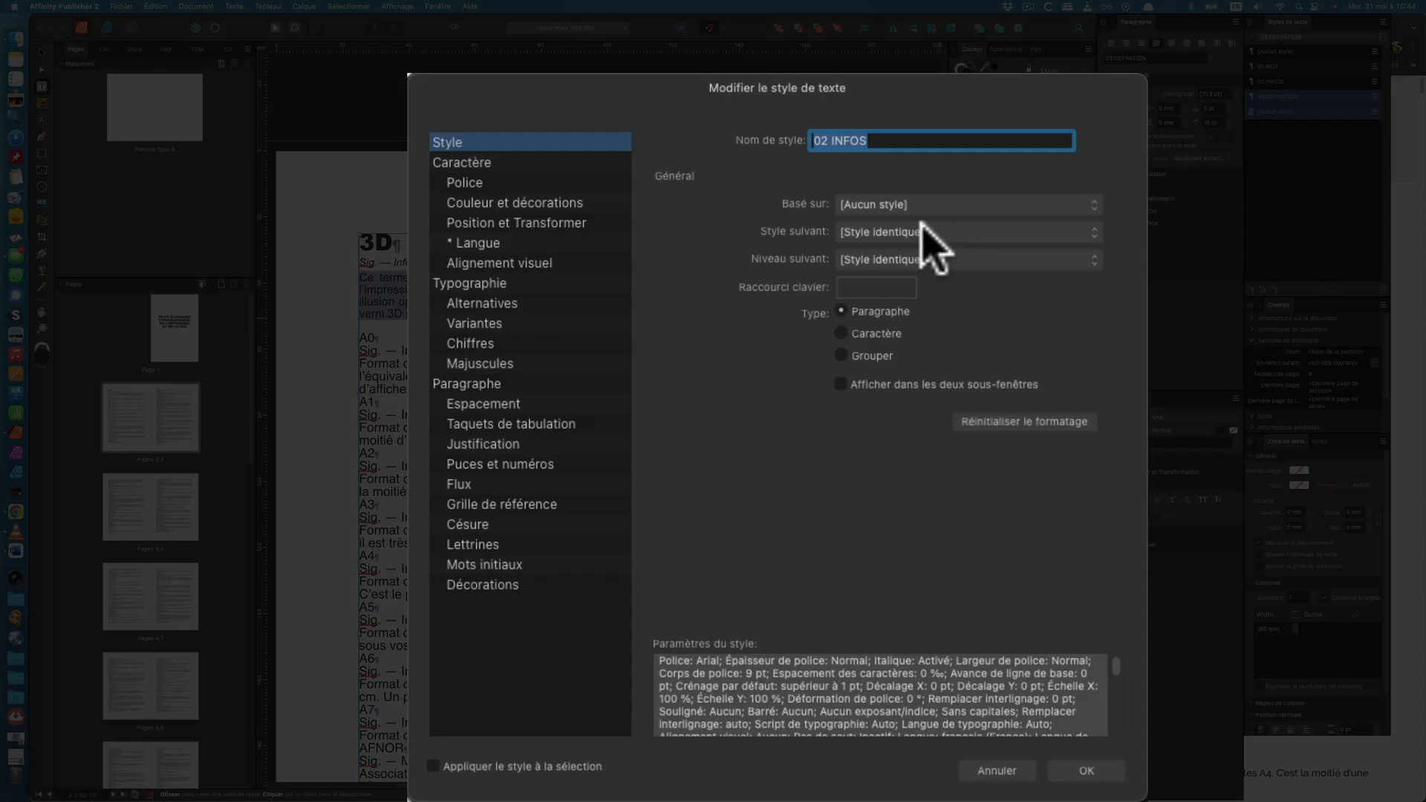
{"action": "left_click", "coordinate": [925, 233]}
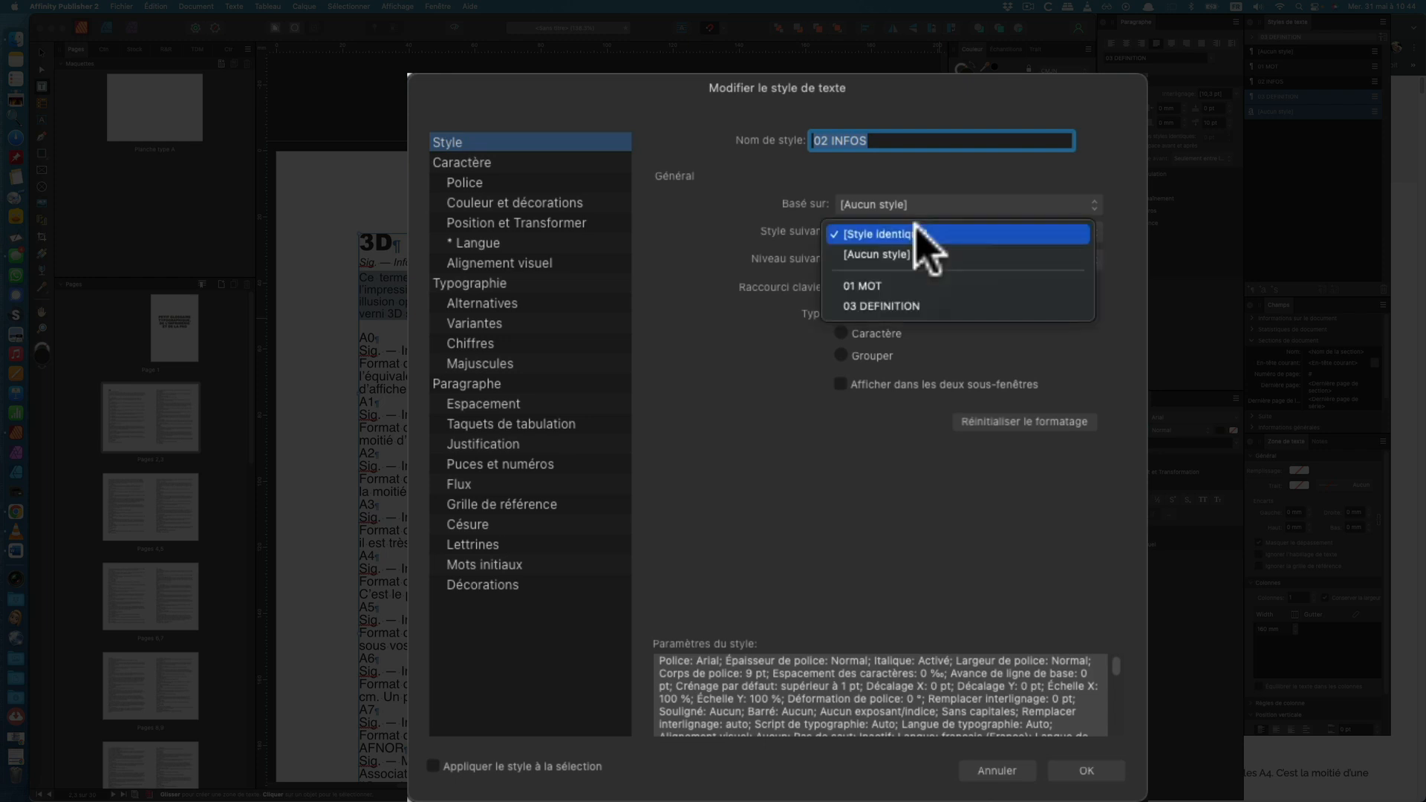
{"action": "left_click", "coordinate": [919, 307]}
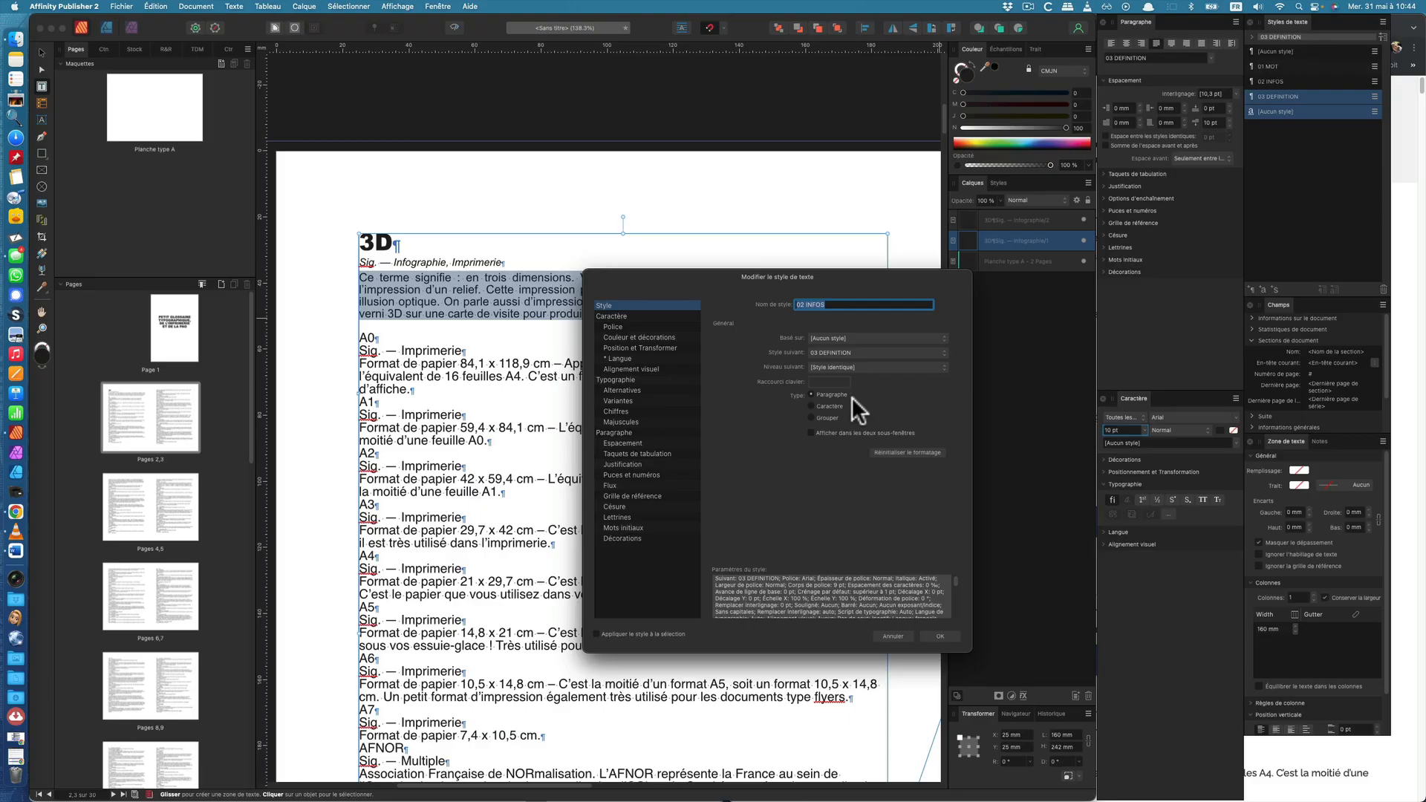
{"action": "left_click", "coordinate": [941, 636]}
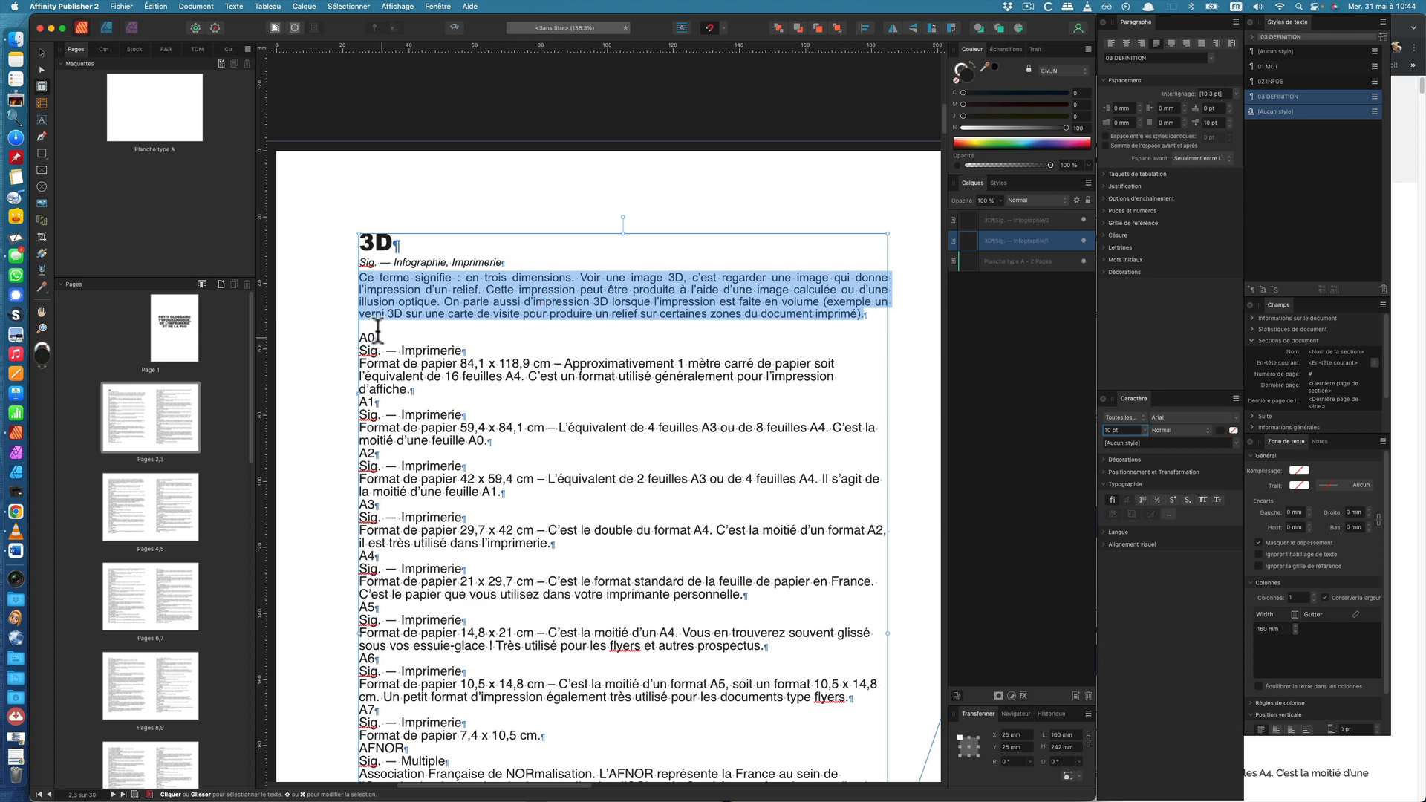
- Modify the 03 DEFINITION style so that its next style (Style suivant) is 01 MOT, closing the loop
{"action": "right_click", "coordinate": [1299, 95]}
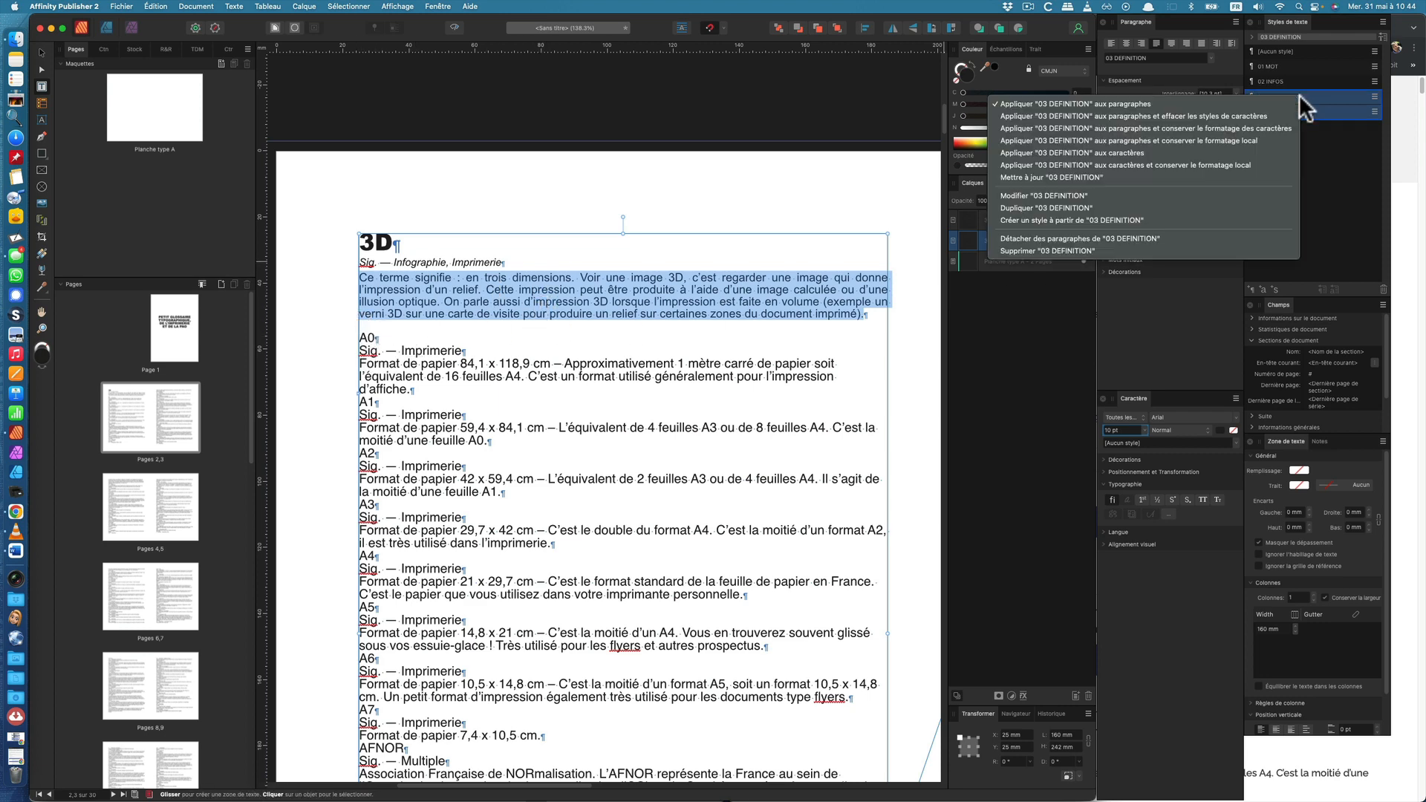
{"action": "left_click", "coordinate": [1144, 195]}
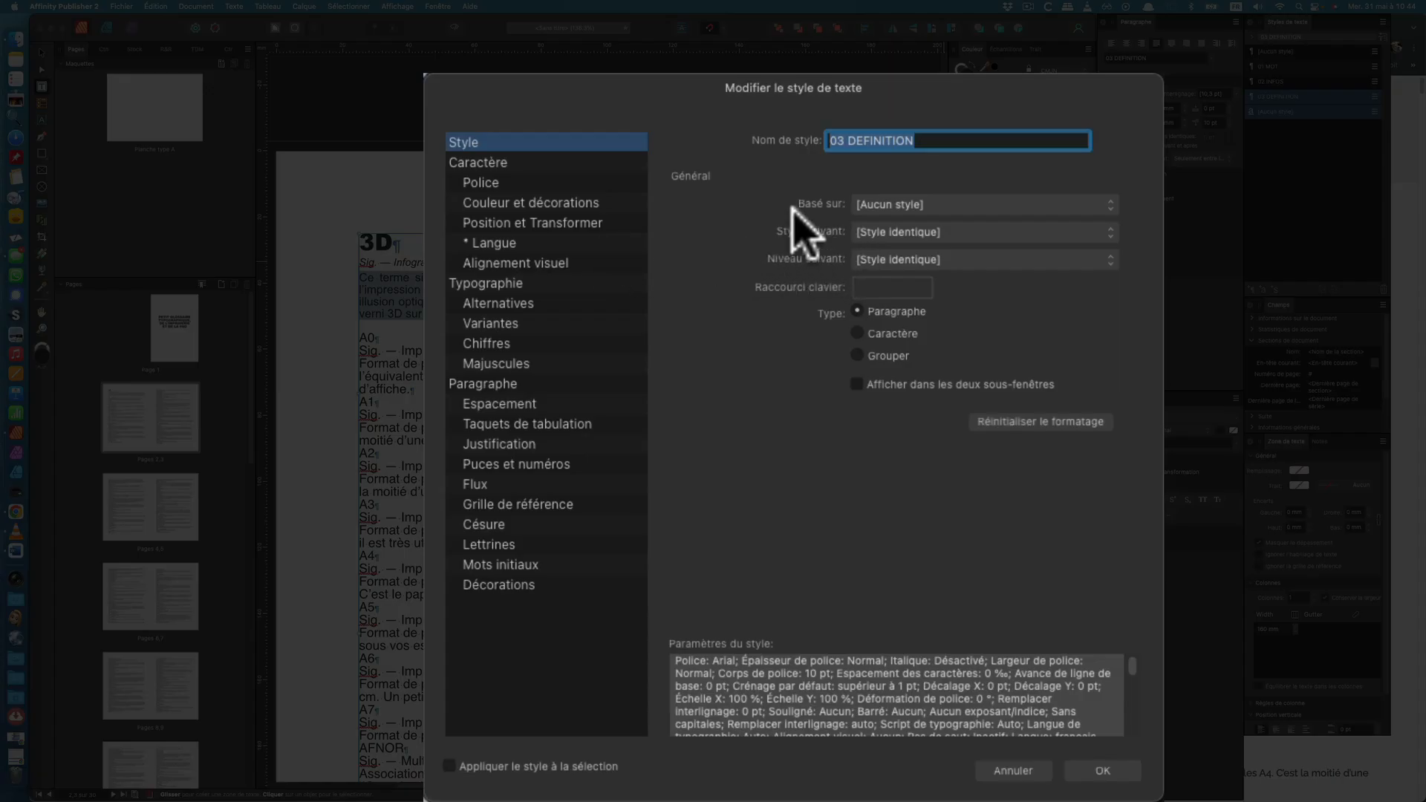
{"action": "left_click", "coordinate": [899, 231]}
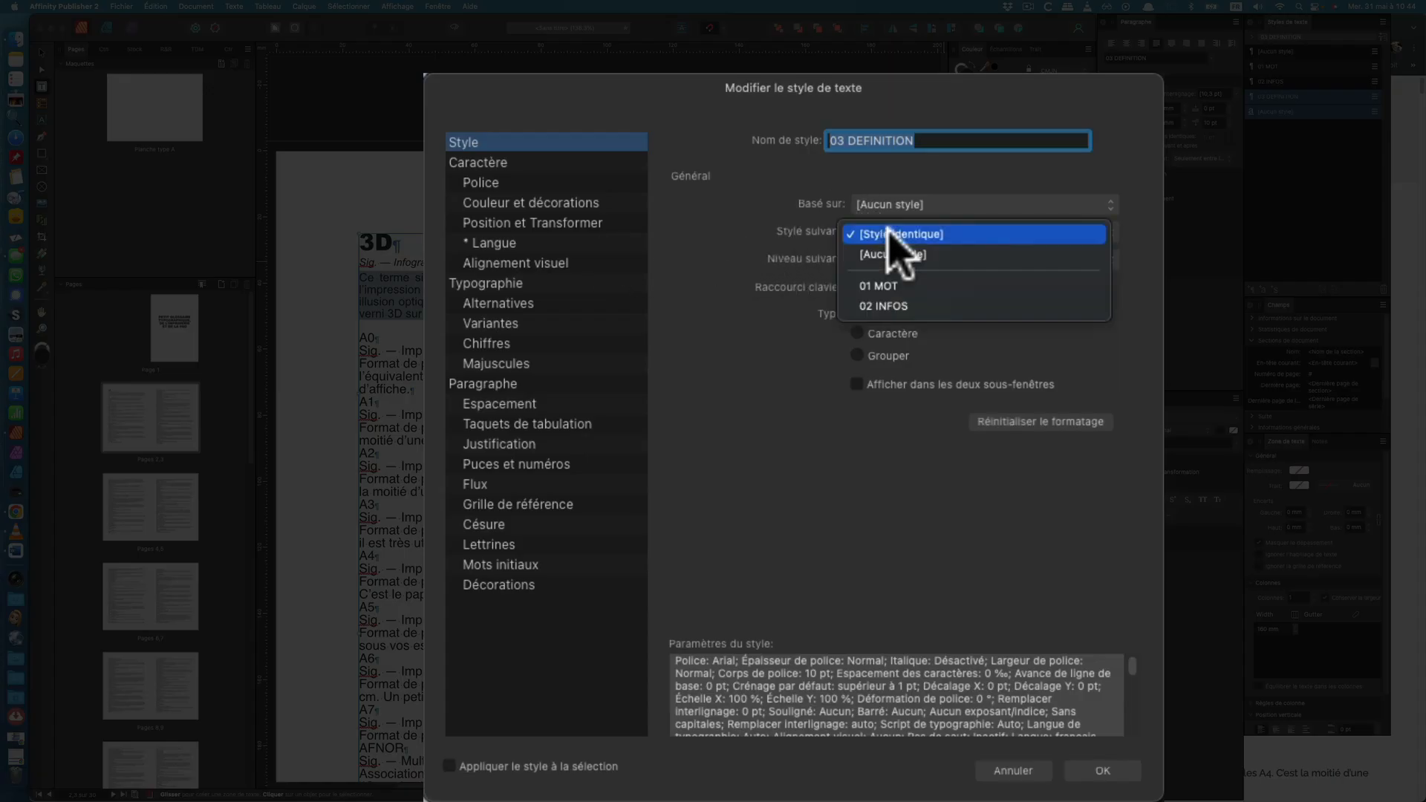
{"action": "left_click", "coordinate": [915, 285]}
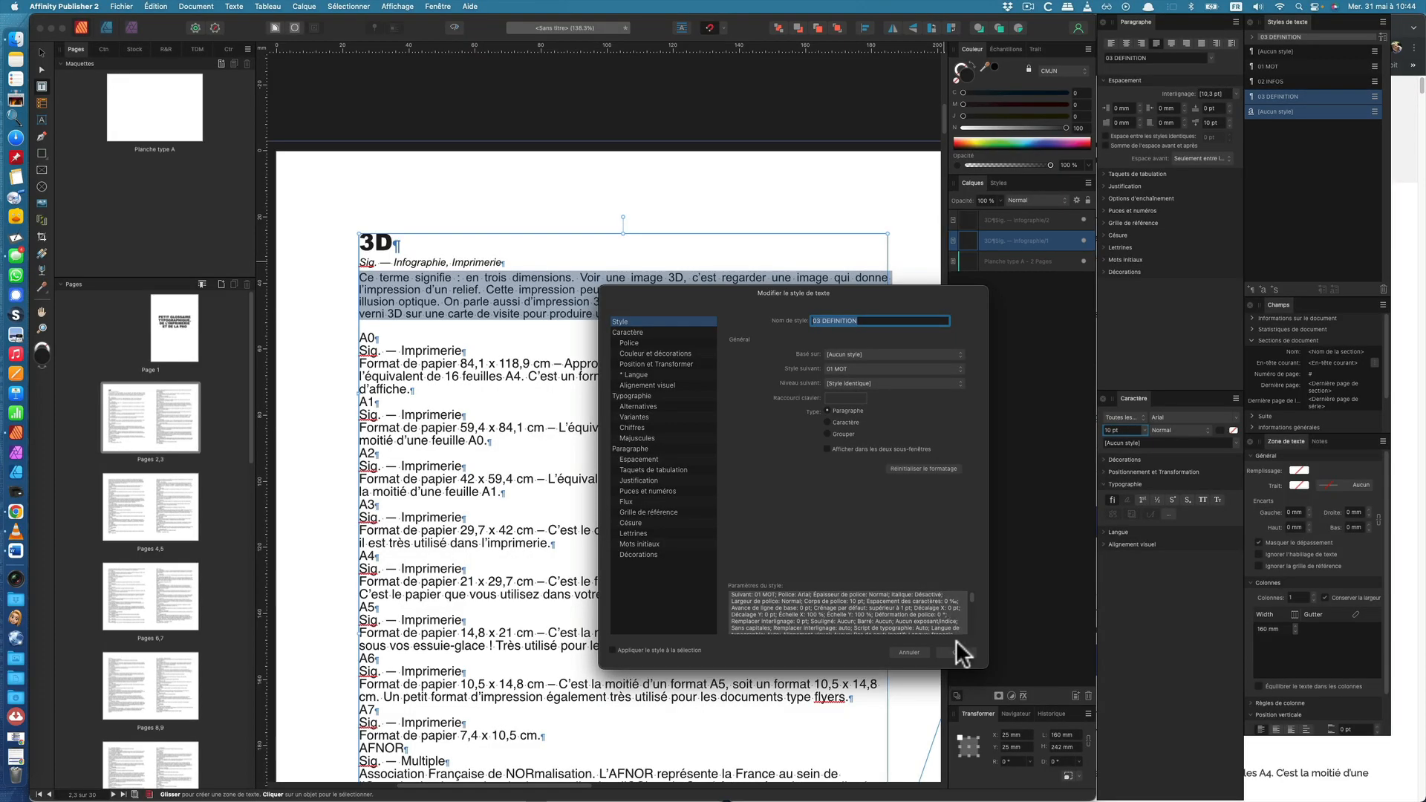
{"action": "left_click", "coordinate": [957, 654]}
- Apply the 01 MOT style followed by its next styles to the whole glossary text
{"action": "left_click", "coordinate": [715, 423]}
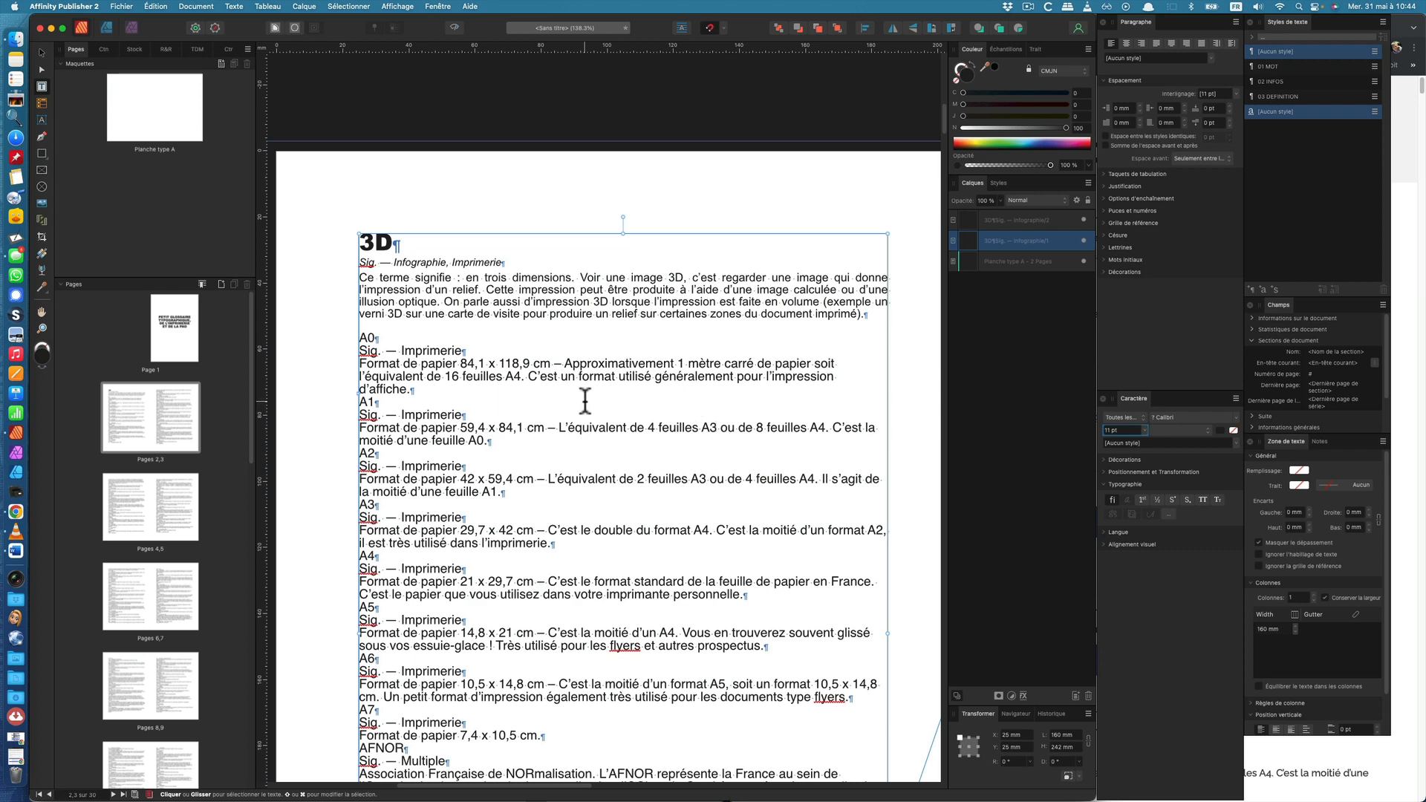
{"action": "key", "text": "super+a"}
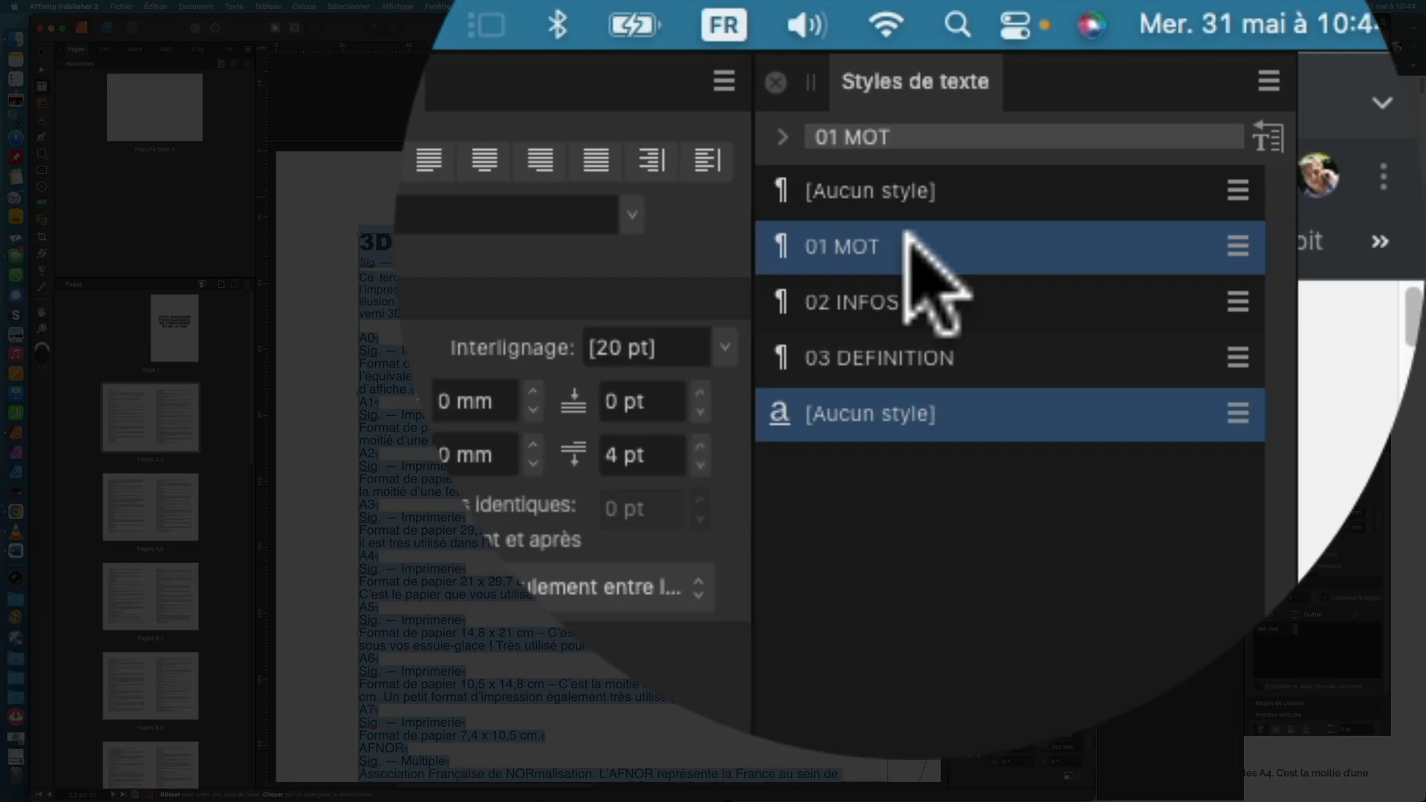
{"action": "right_click", "coordinate": [1285, 65]}
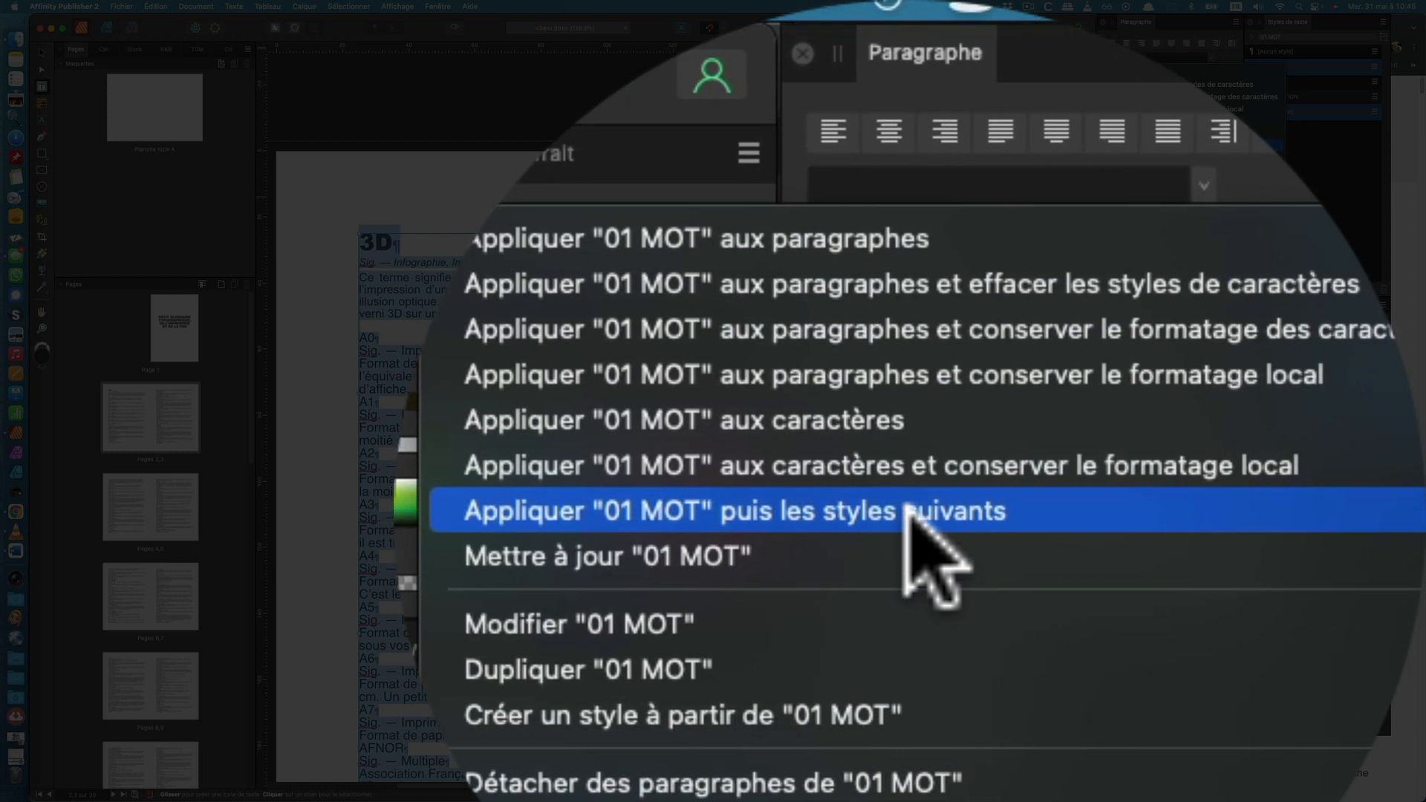
{"action": "left_click", "coordinate": [905, 511]}
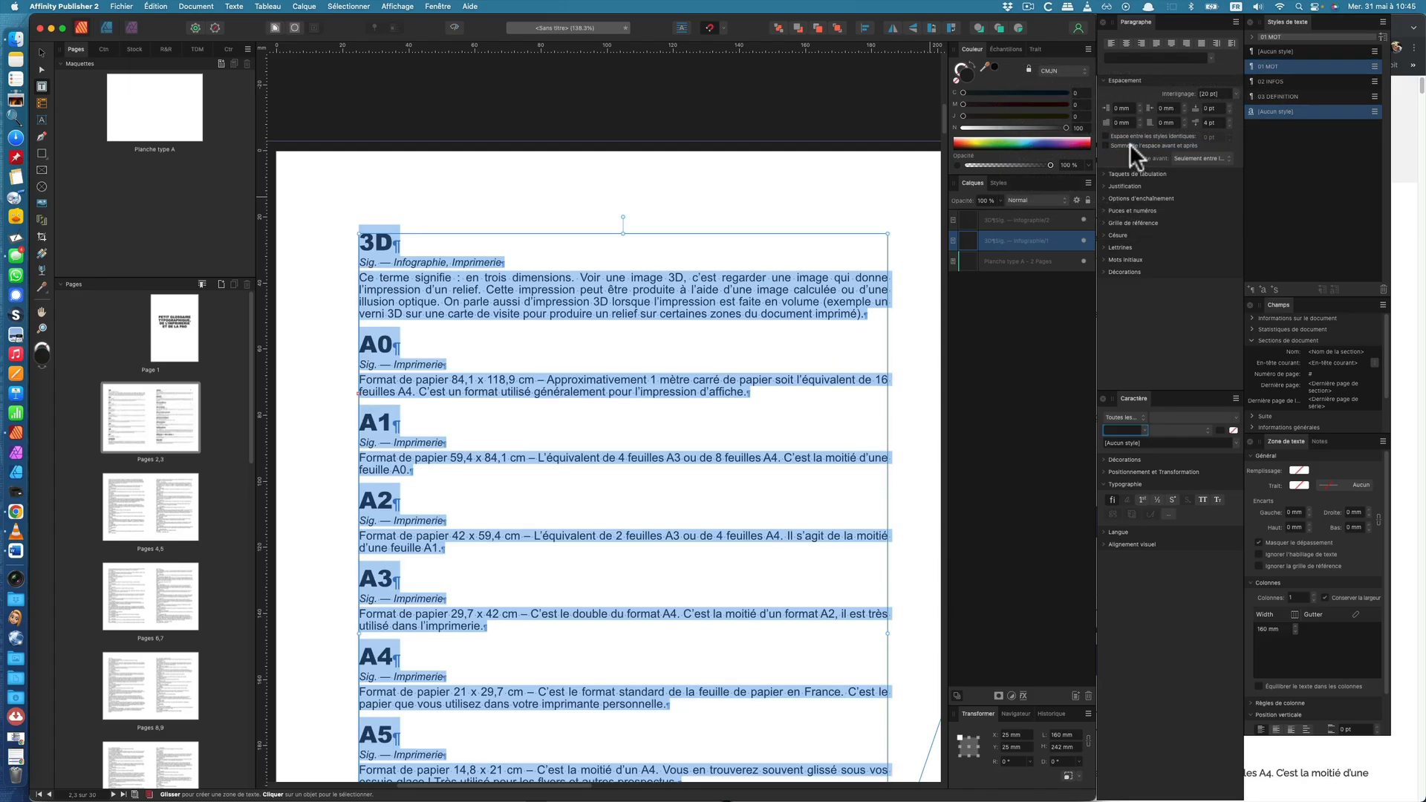
{"action": "left_click", "coordinate": [43, 50]}
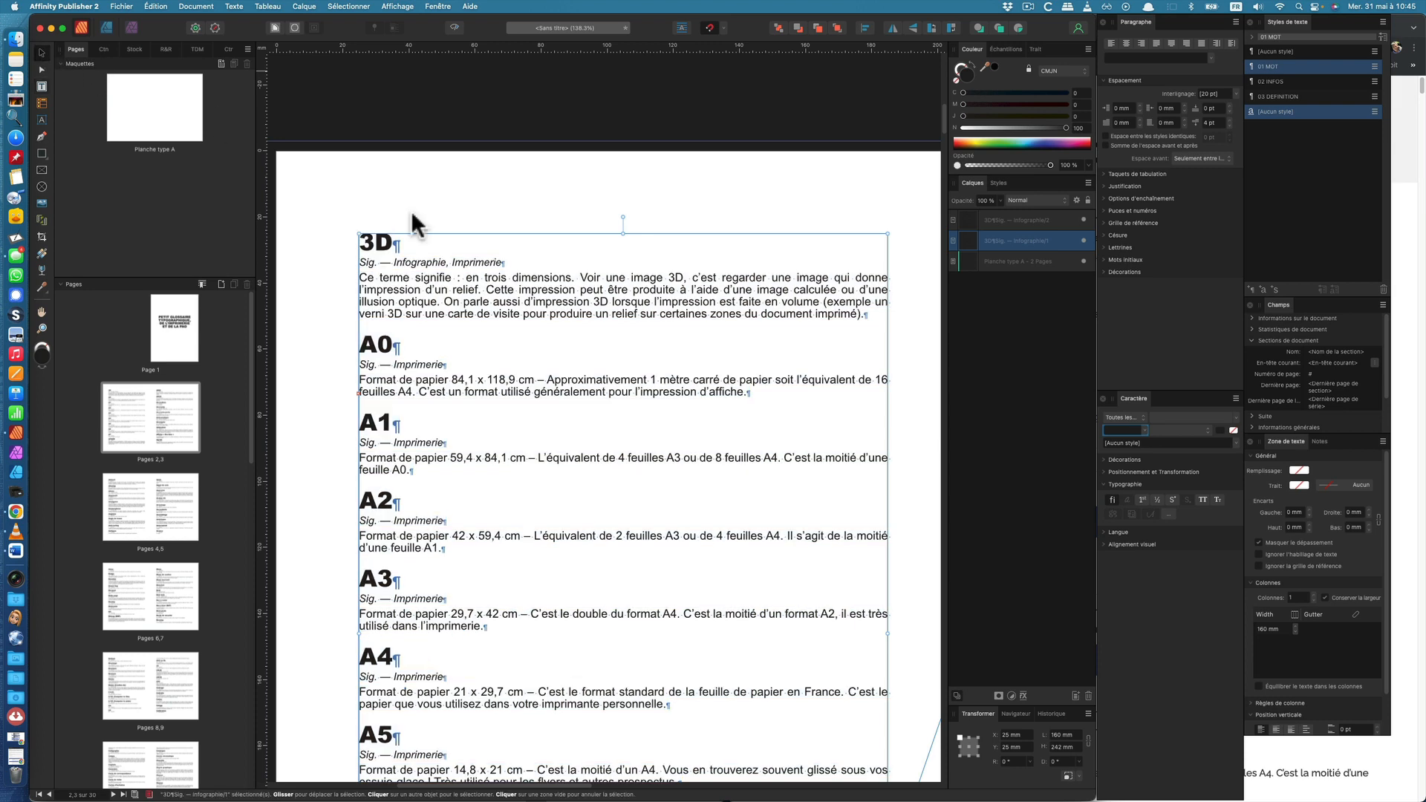
- Modify the 02 INFOS style so its text fill is a muted blue, about #4E618D
{"action": "scroll", "coordinate": [649, 408], "scroll_direction": "down", "scroll_amount": 2}
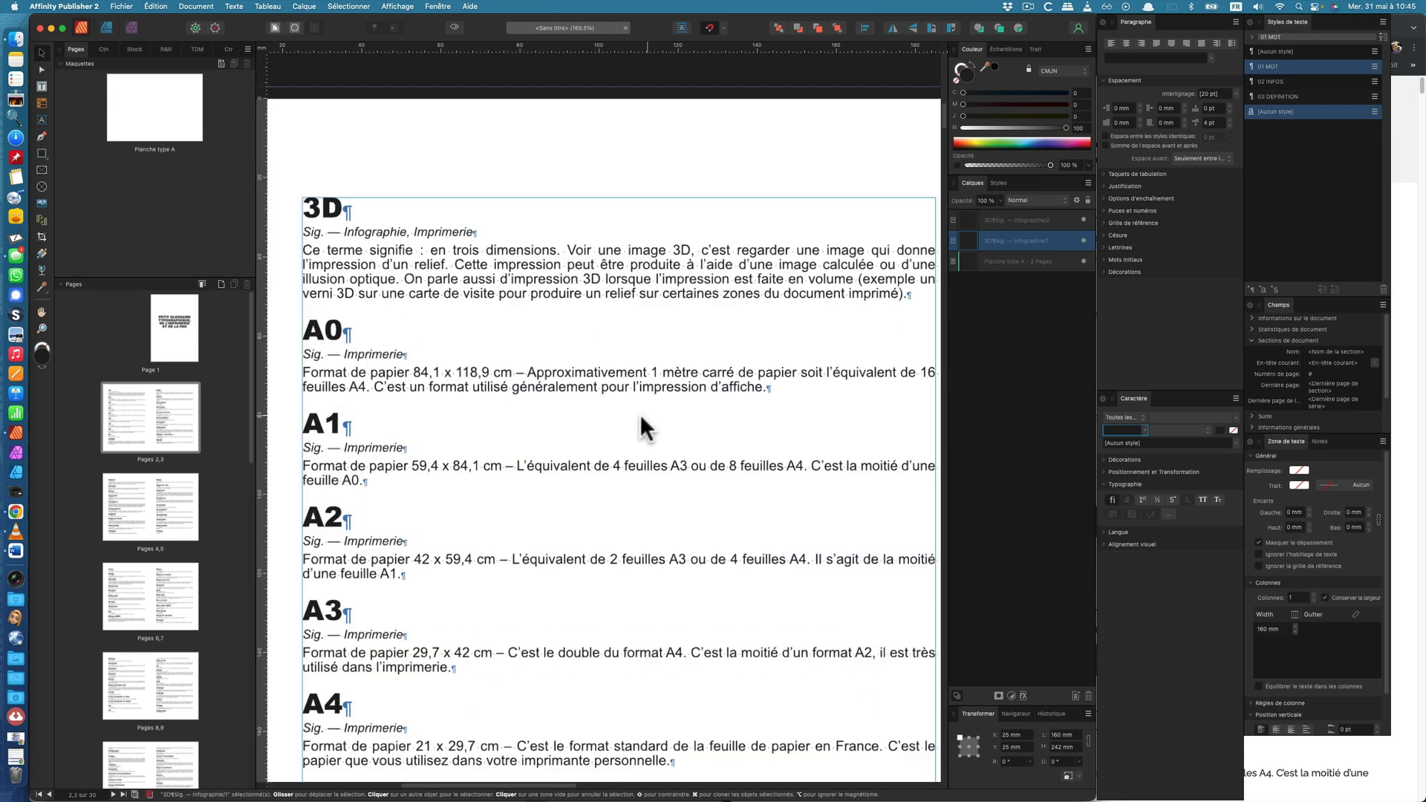
{"action": "scroll", "coordinate": [622, 422], "scroll_direction": "down", "scroll_amount": 6}
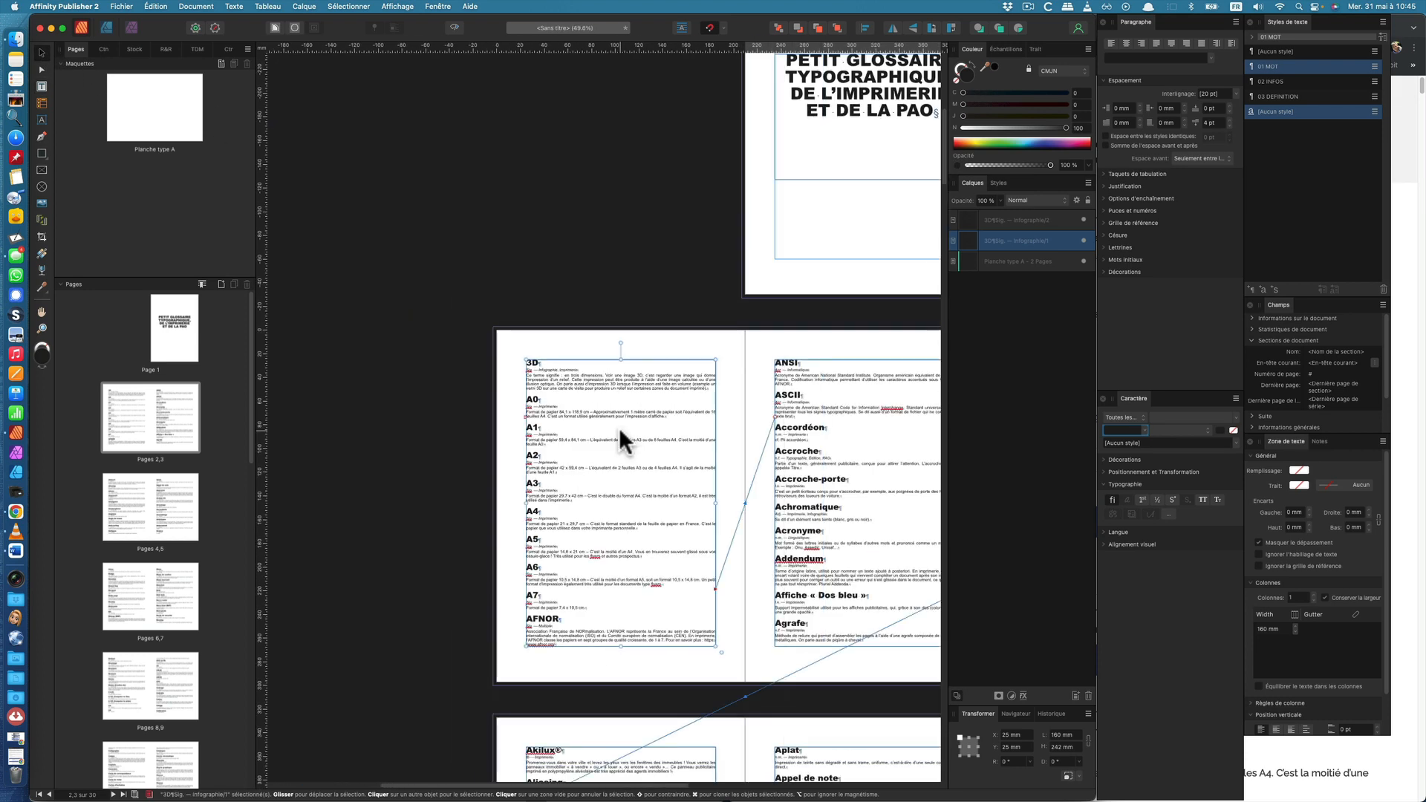
{"action": "left_click_drag", "start_coordinate": [662, 449], "coordinate": [486, 349]}
{"action": "scroll", "coordinate": [361, 249], "scroll_direction": "up", "scroll_amount": 2}
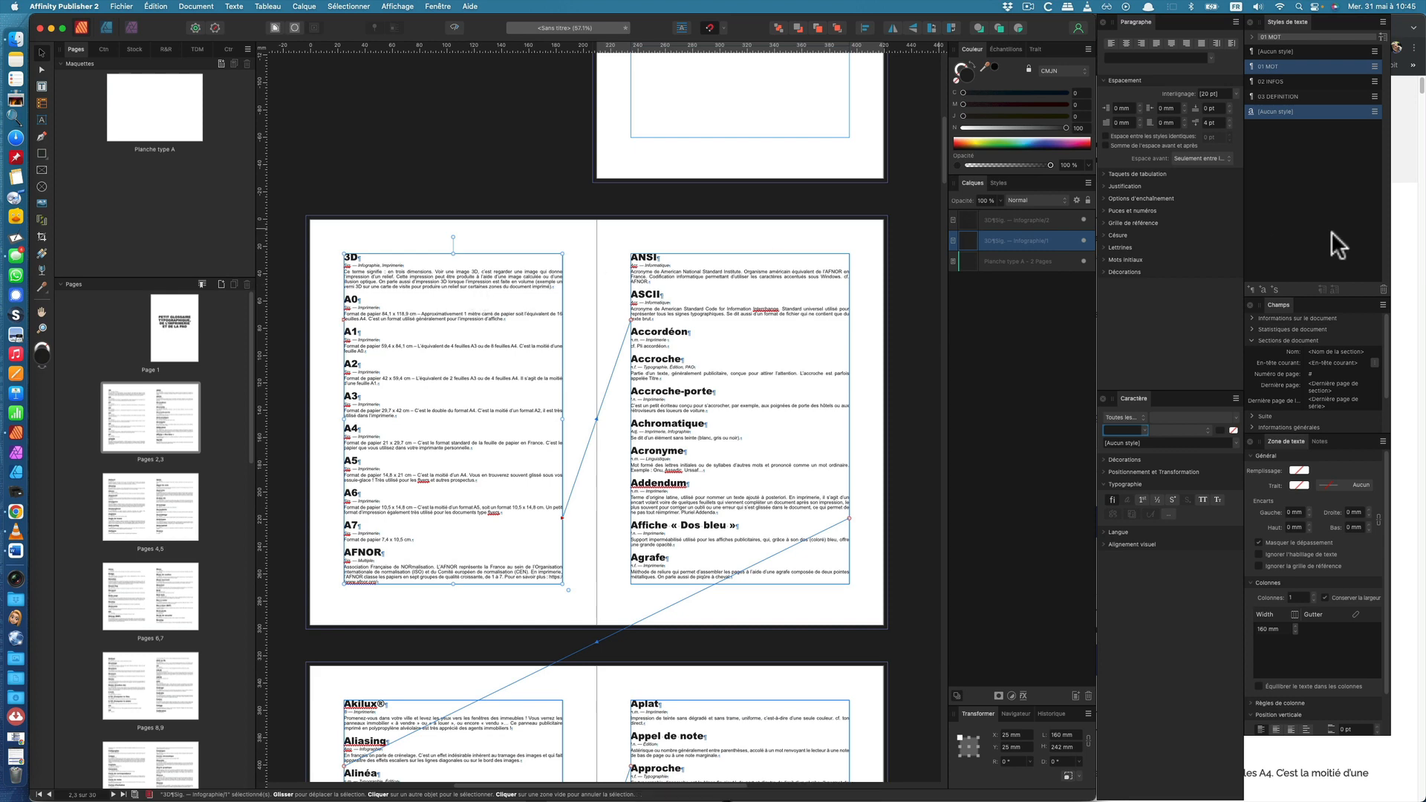
{"action": "right_click", "coordinate": [1308, 83]}
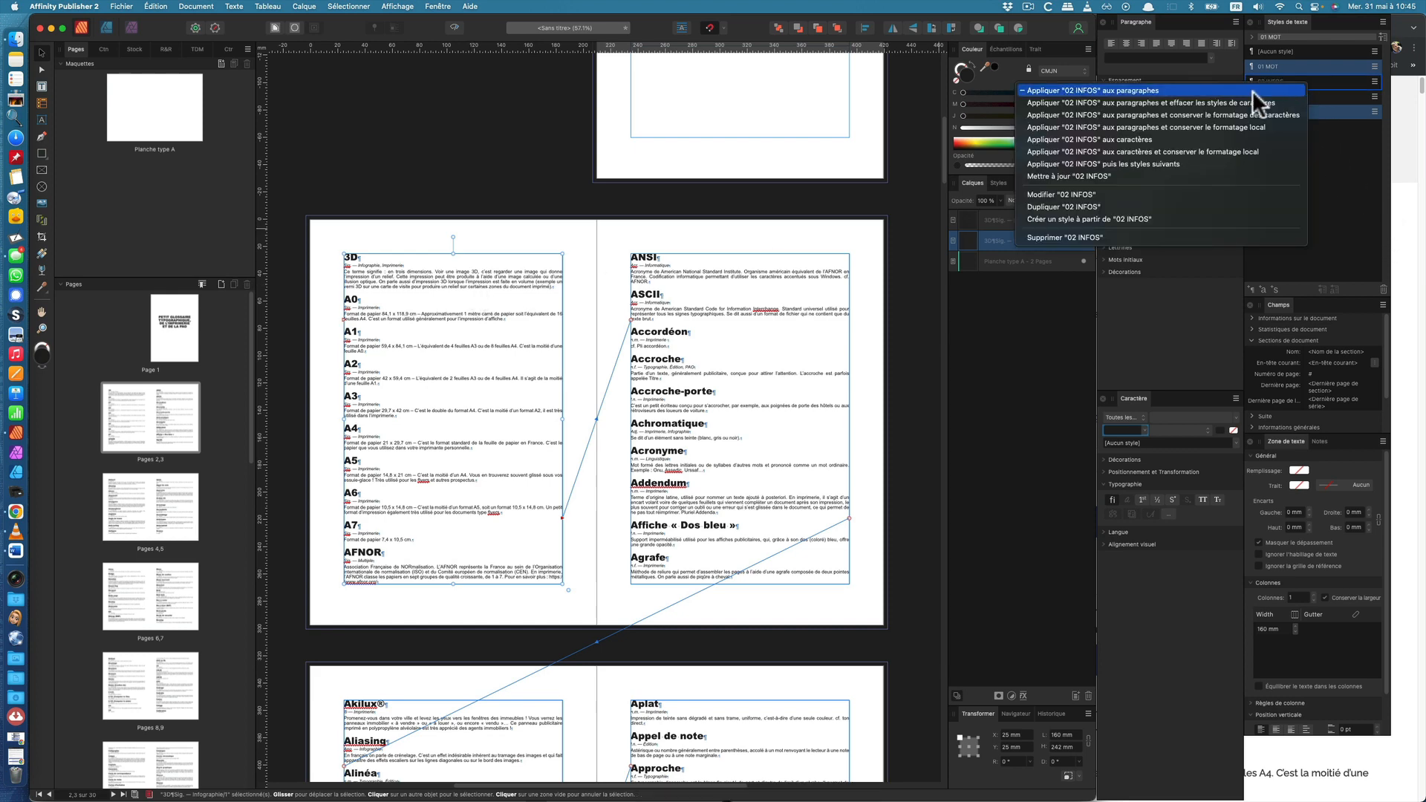
{"action": "left_click", "coordinate": [1126, 195]}
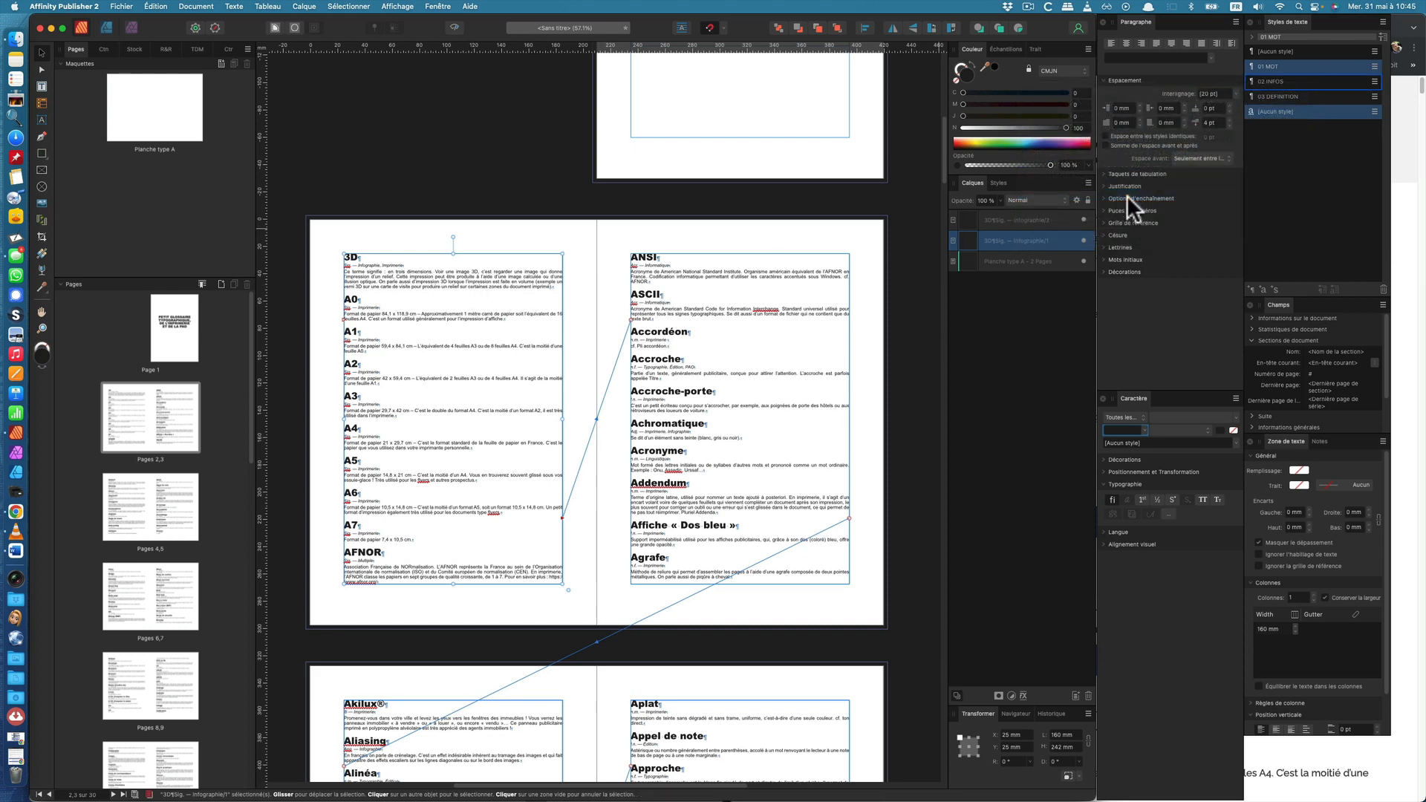
{"action": "left_click", "coordinate": [658, 355]}
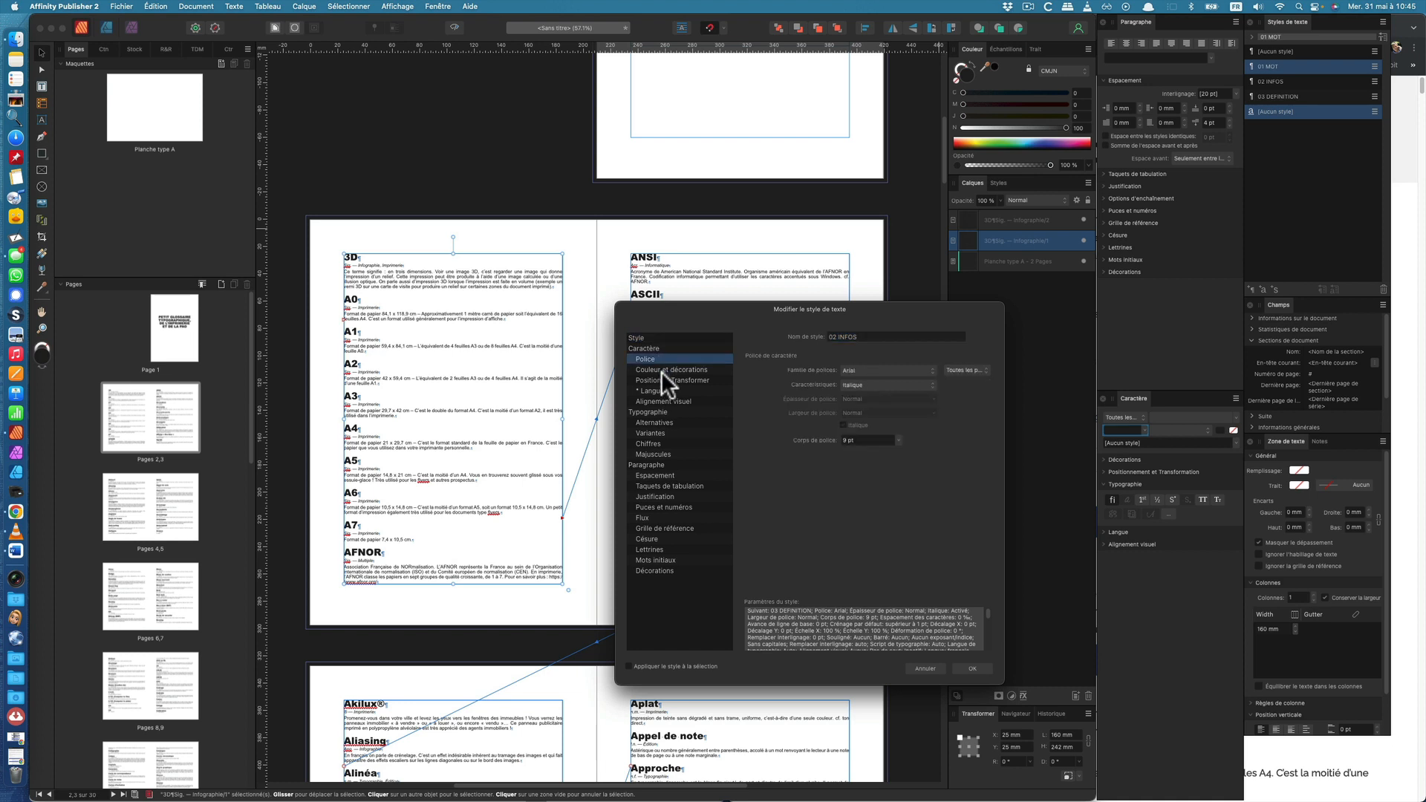
{"action": "left_click", "coordinate": [661, 370]}
{"action": "left_click", "coordinate": [853, 370]}
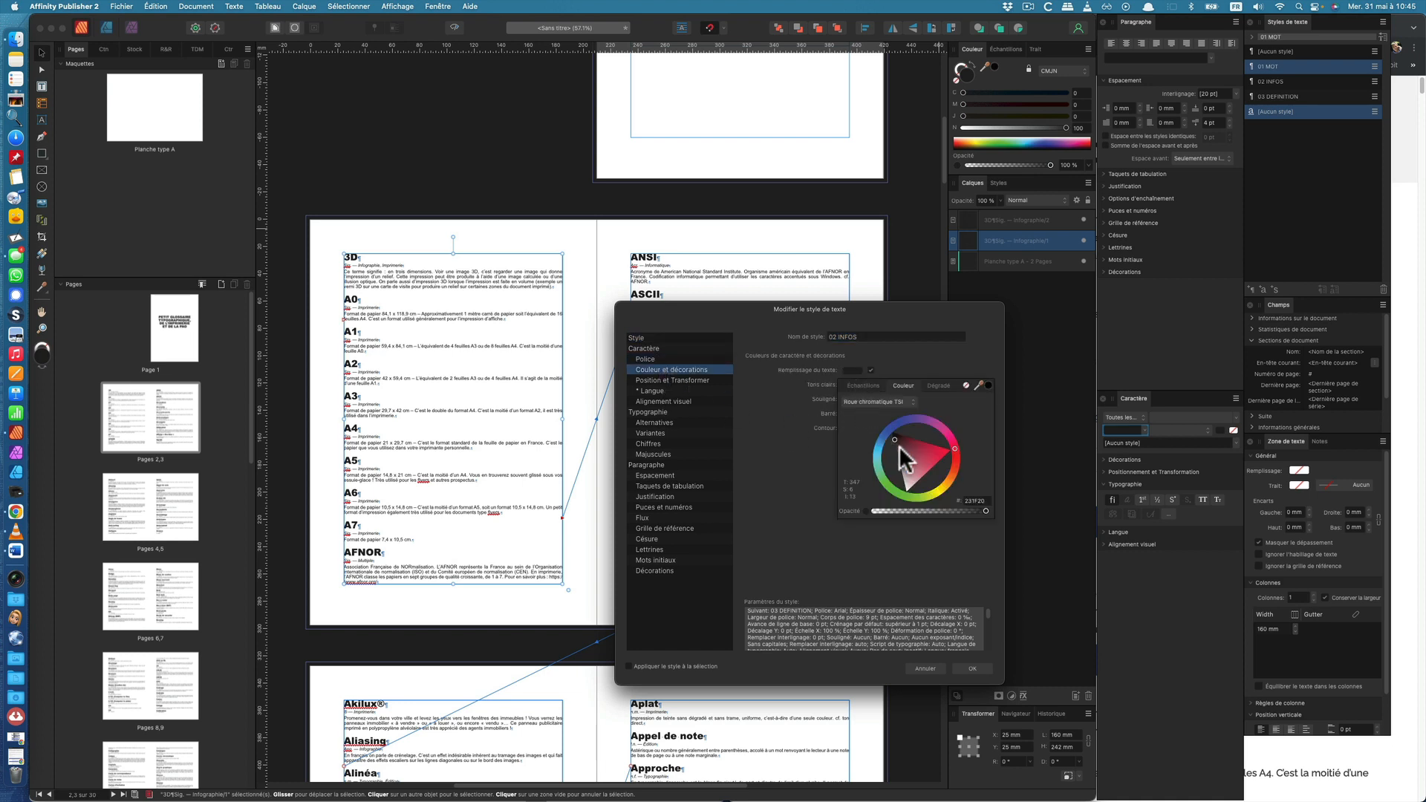
{"action": "left_click", "coordinate": [911, 454]}
{"action": "left_click_drag", "start_coordinate": [883, 435], "coordinate": [886, 432]}
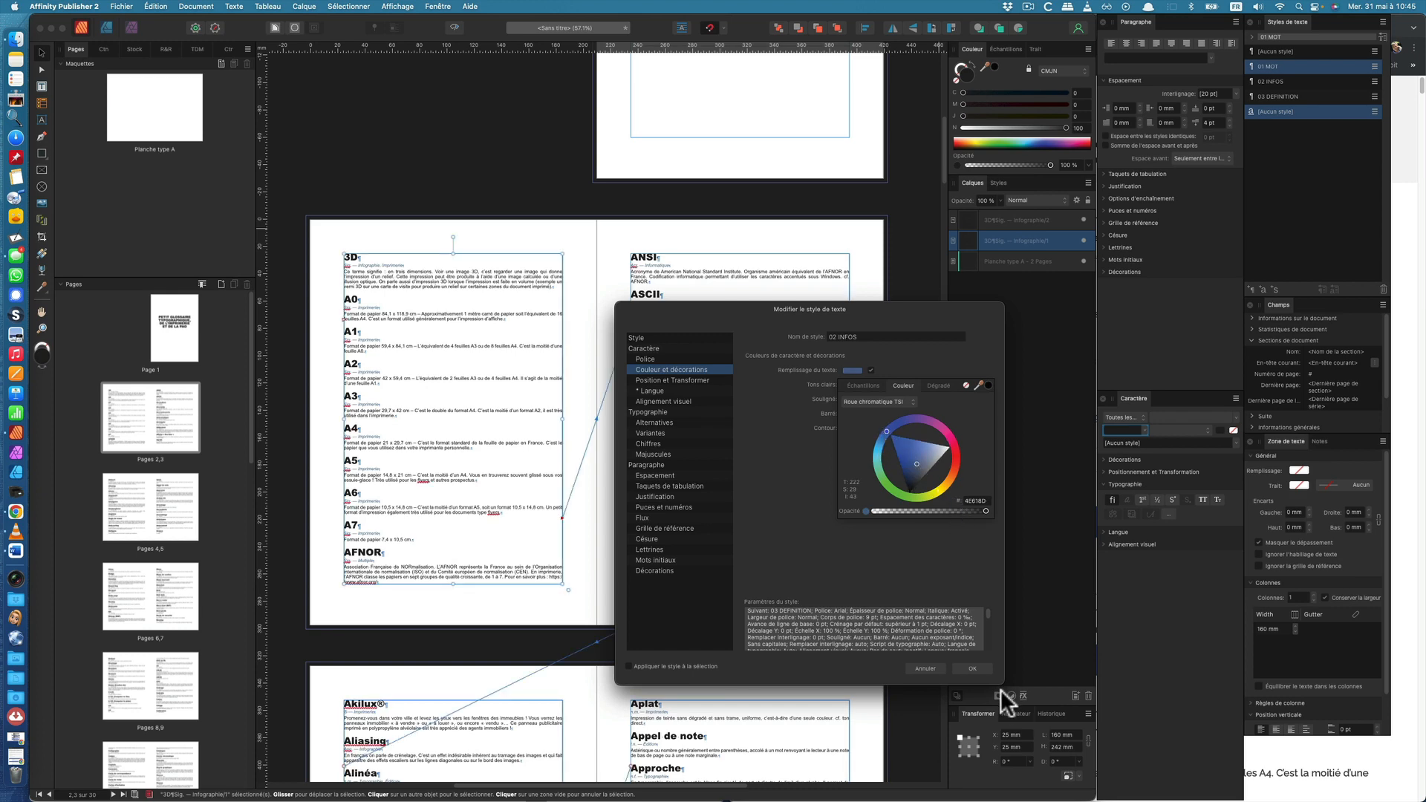
{"action": "left_click", "coordinate": [974, 669]}
- Autoflow the overflowing glossary text from the last page's frame, generating the extra pages and linked frames it needs
{"action": "scroll", "coordinate": [631, 275], "scroll_direction": "up", "scroll_amount": 2}
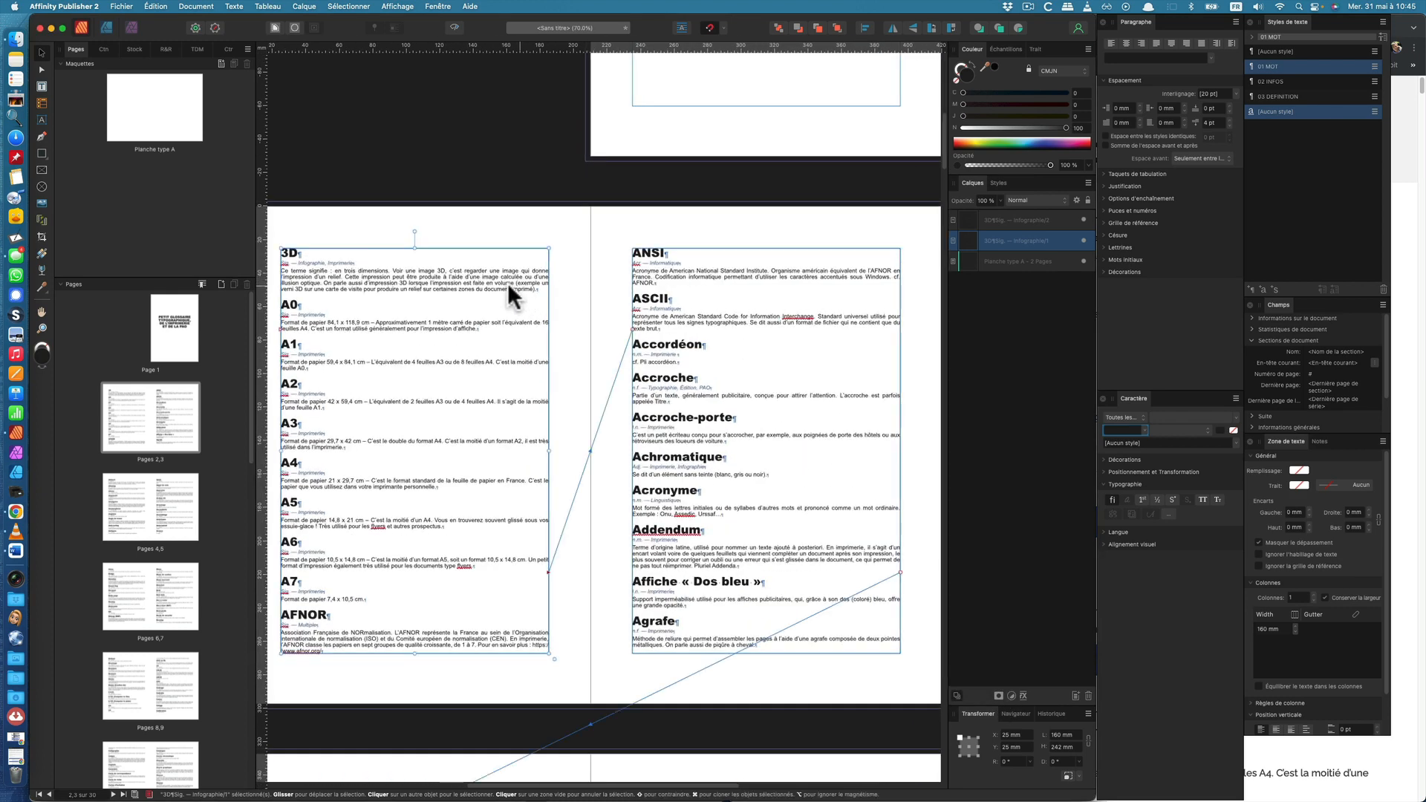
{"action": "scroll", "coordinate": [265, 323], "scroll_direction": "up", "scroll_amount": 4}
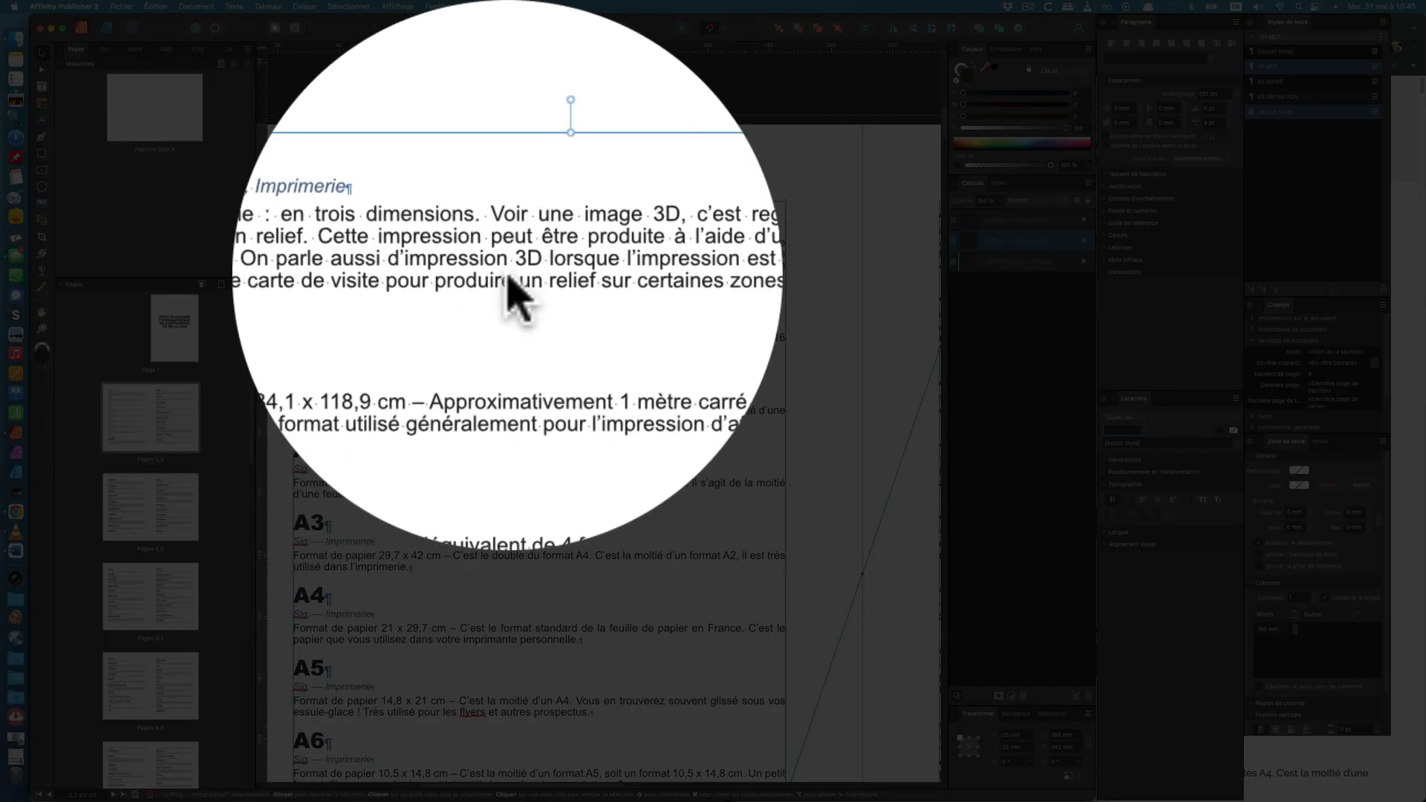
{"action": "scroll", "coordinate": [496, 313], "scroll_direction": "down", "scroll_amount": 4}
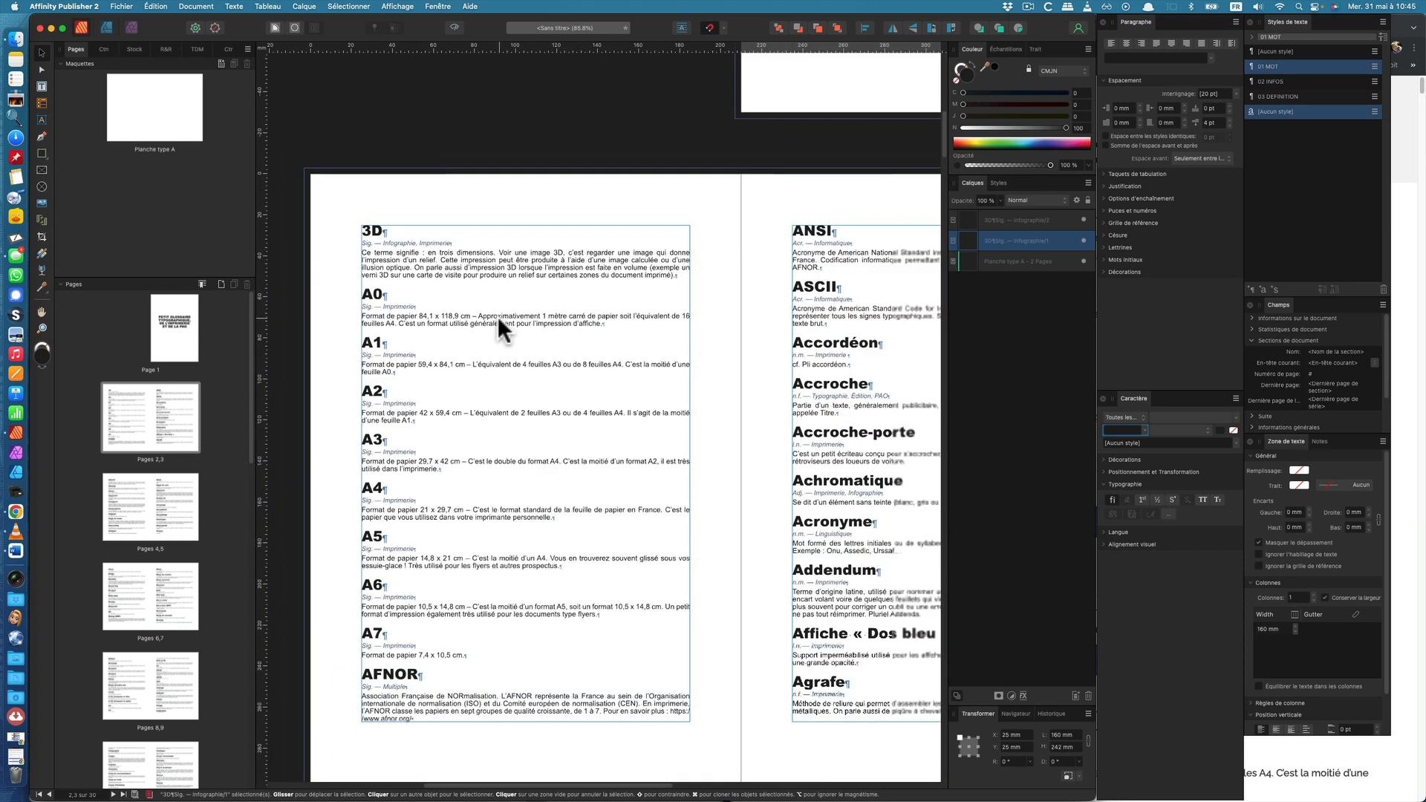
{"action": "scroll", "coordinate": [497, 315], "scroll_direction": "down", "scroll_amount": 2}
{"action": "scroll", "coordinate": [661, 431], "scroll_direction": "down", "scroll_amount": 3}
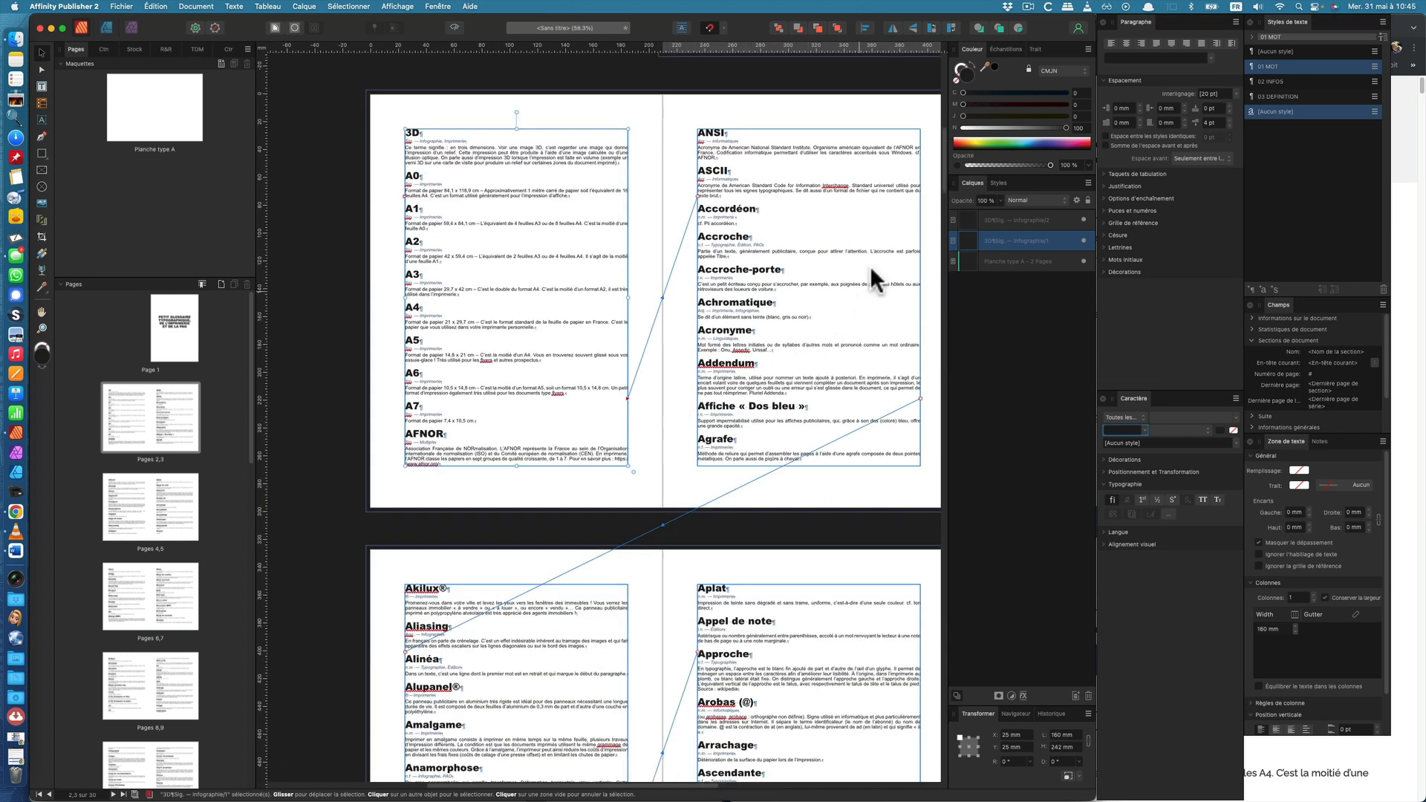
{"action": "left_click_drag", "start_coordinate": [941, 168], "coordinate": [974, 715]}
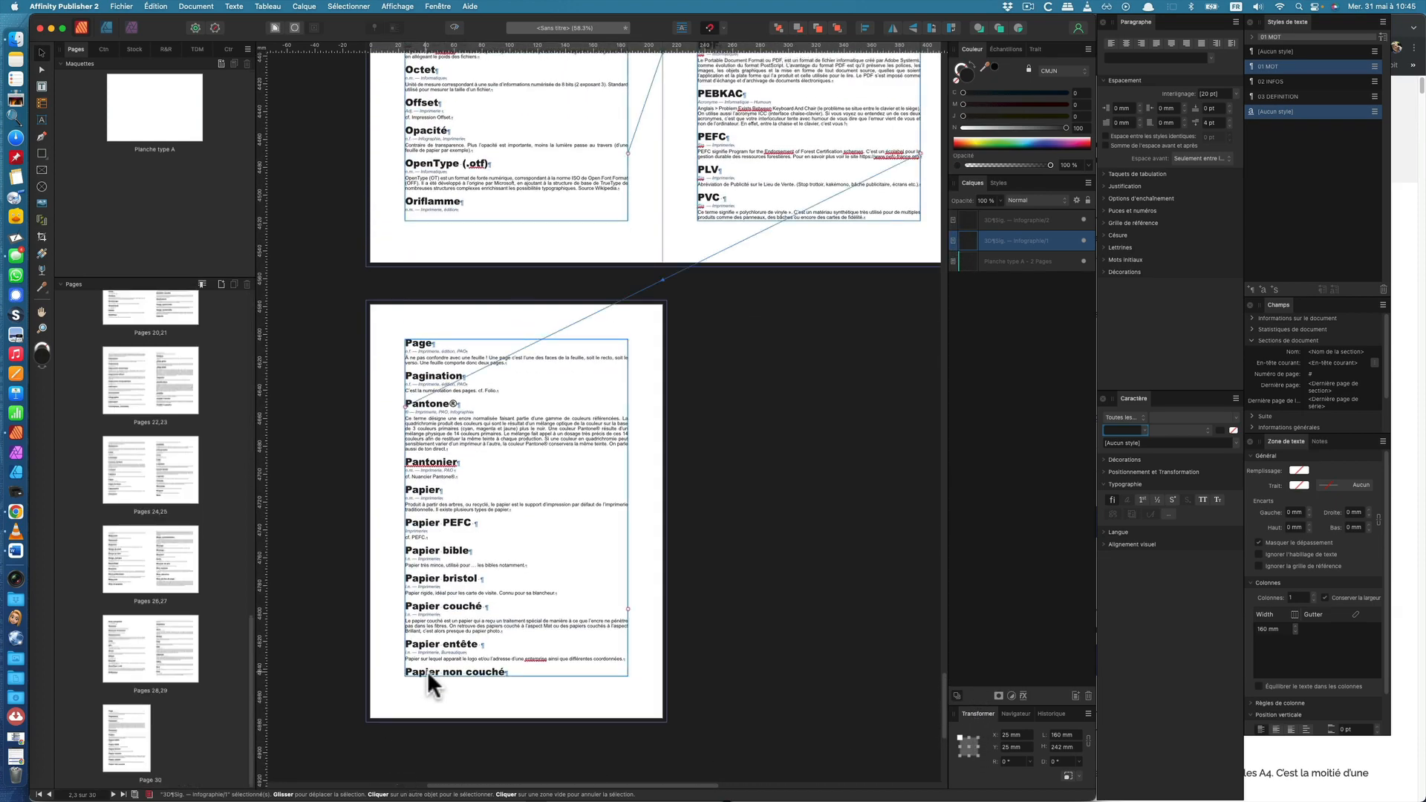
{"action": "scroll", "coordinate": [551, 646], "scroll_direction": "down", "scroll_amount": 3}
{"action": "scroll", "coordinate": [643, 613], "scroll_direction": "down", "scroll_amount": 1}
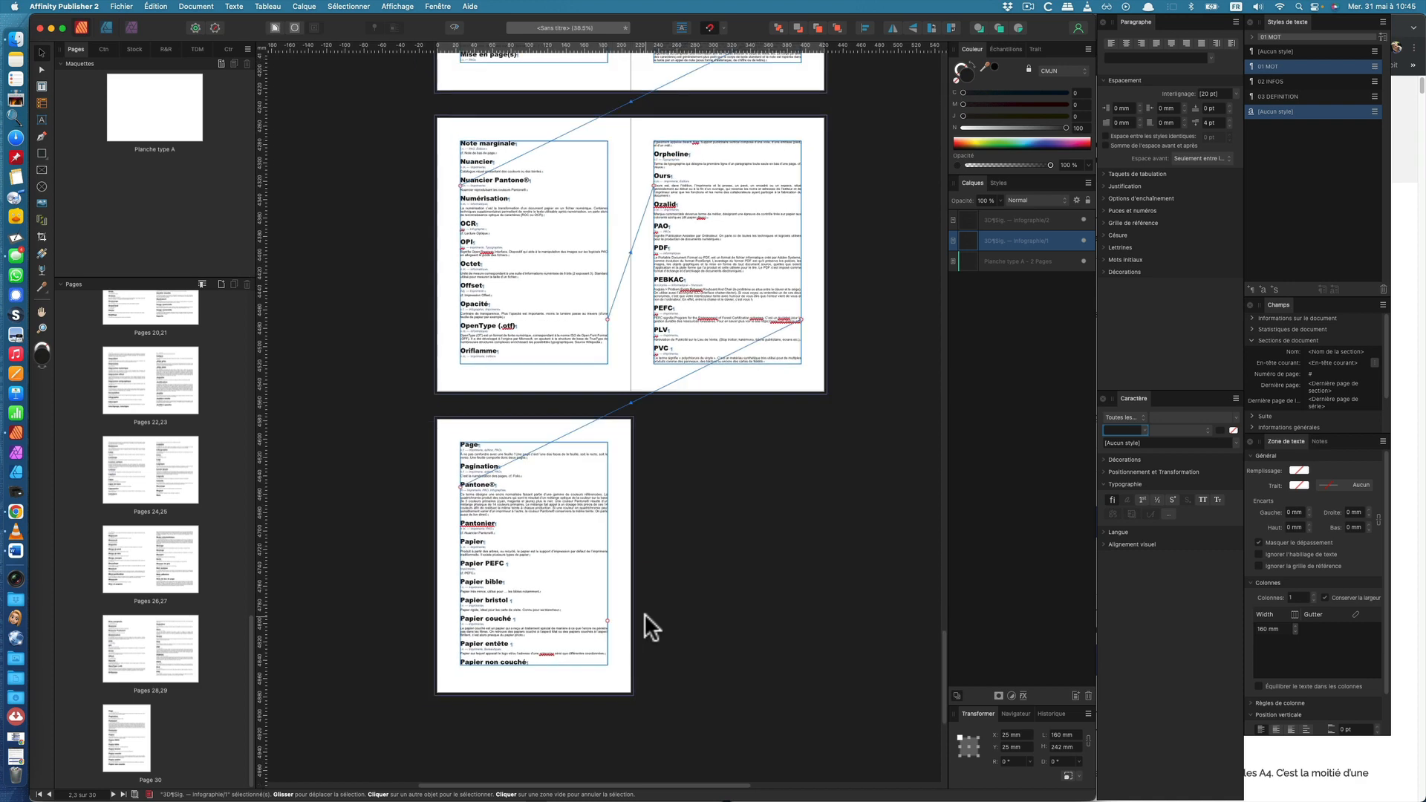
{"action": "scroll", "coordinate": [651, 528], "scroll_direction": "down", "scroll_amount": 5}
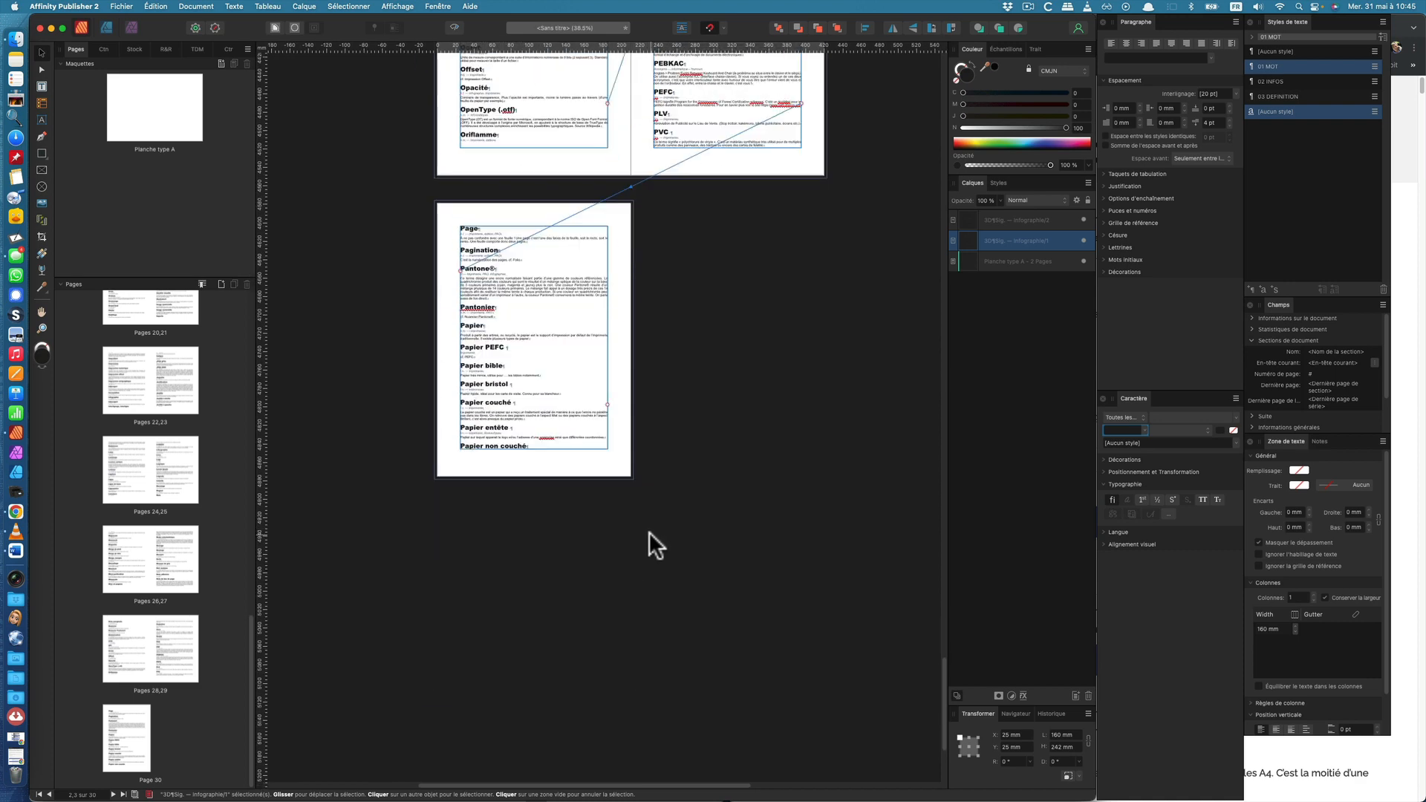
{"action": "scroll", "coordinate": [465, 116], "scroll_direction": "up", "scroll_amount": 3}
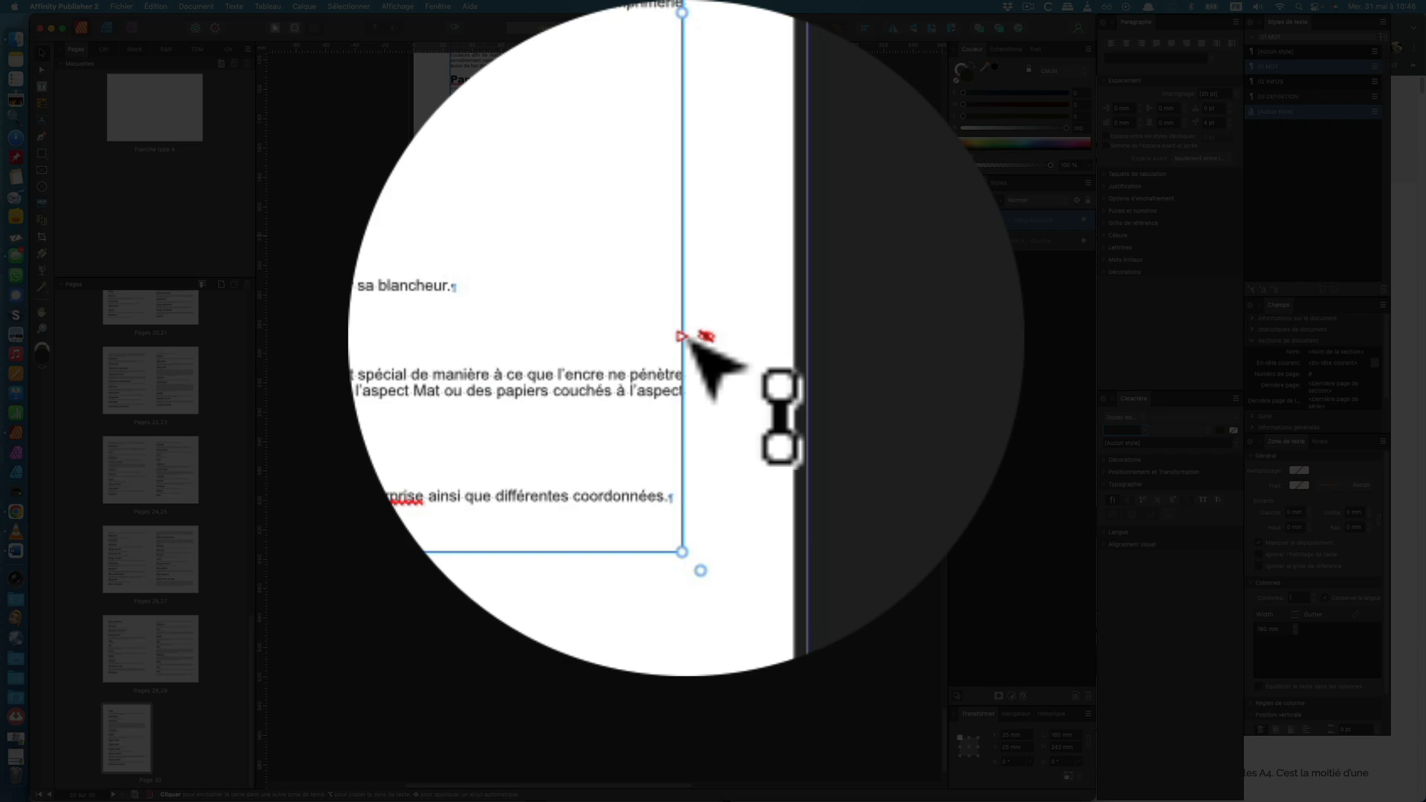
{"action": "left_click", "coordinate": [684, 337], "text": "shift"}
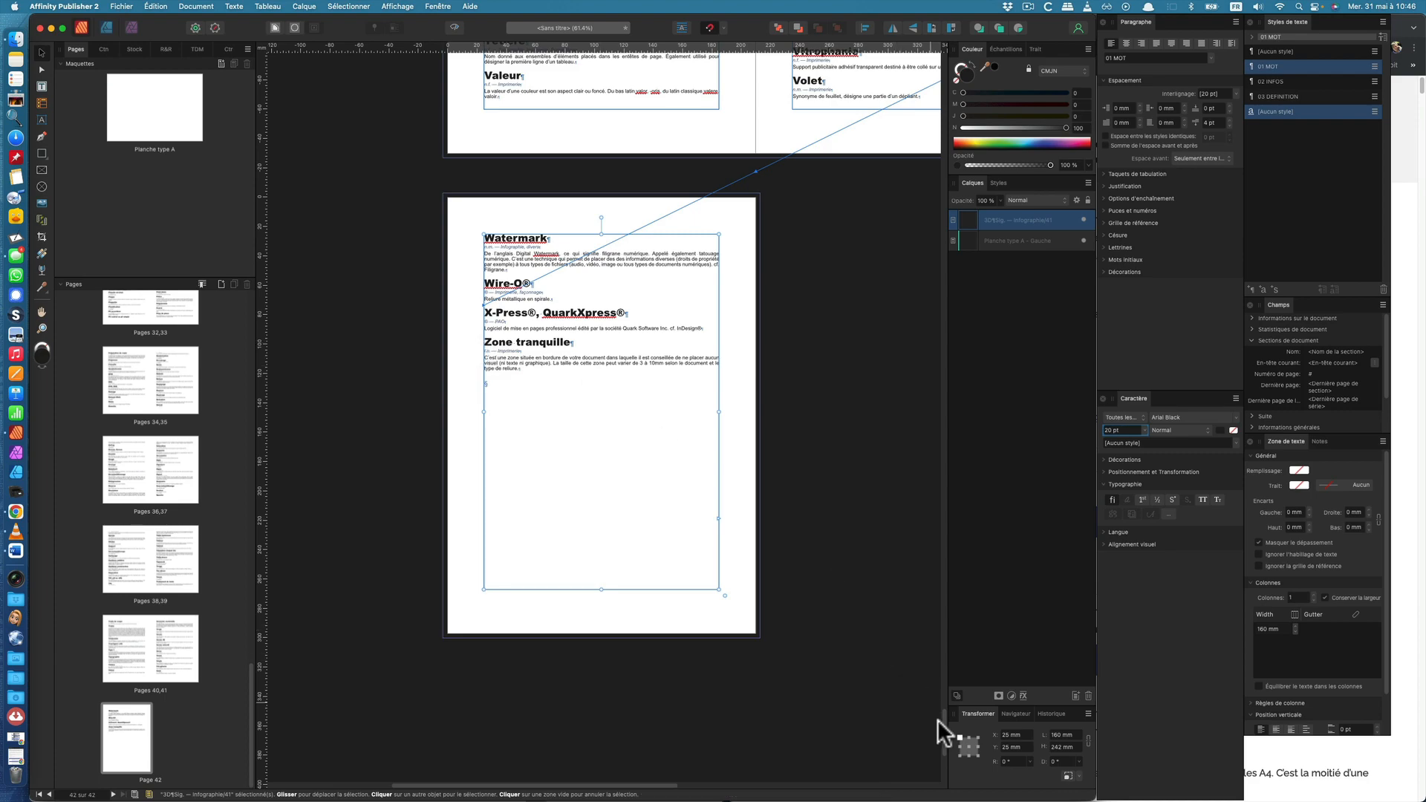
- Review the styled spreads from the cover onward, checking how entries are laid out and where they break across pages
{"action": "left_click_drag", "start_coordinate": [942, 720], "coordinate": [939, 77]}
{"action": "scroll", "coordinate": [735, 390], "scroll_direction": "down", "scroll_amount": 3}
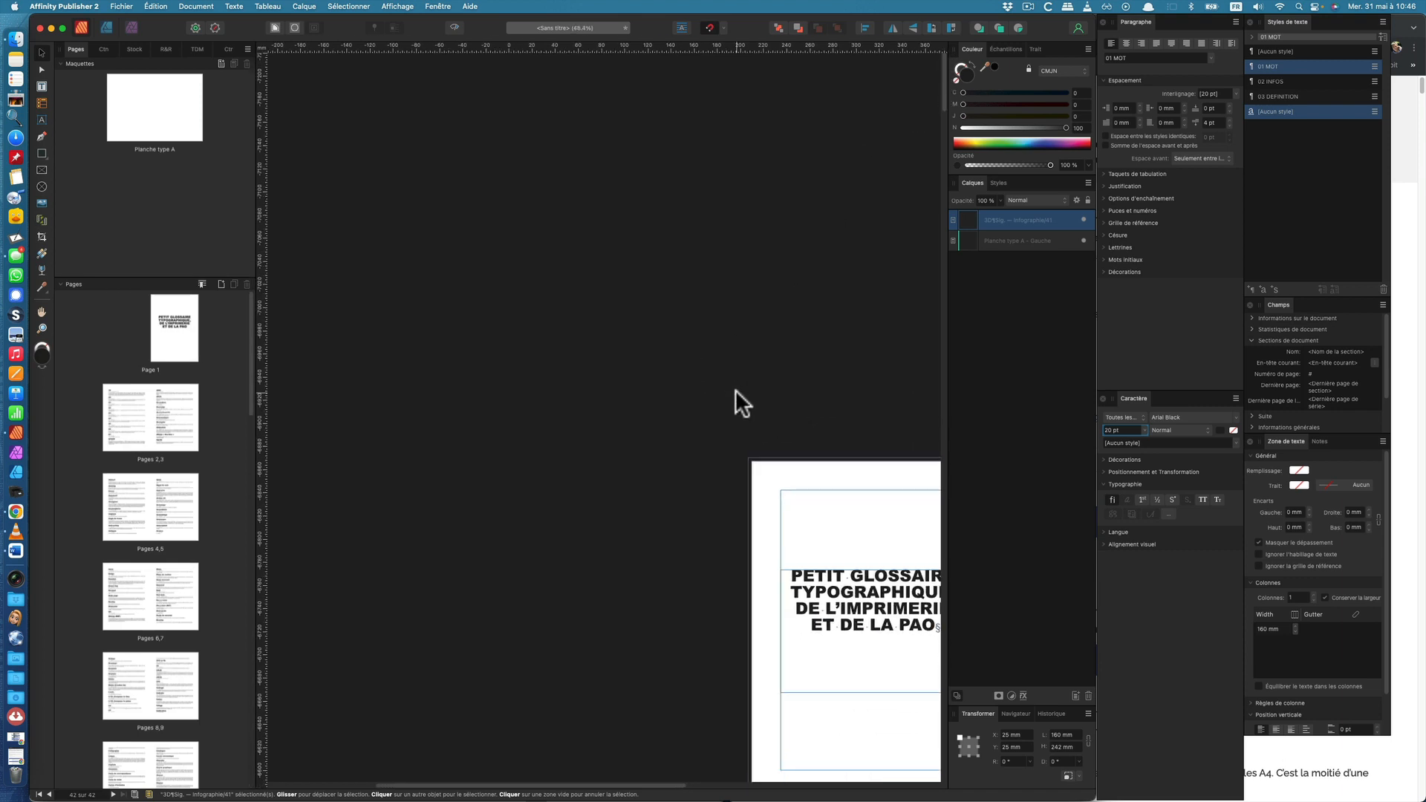
{"action": "left_click_drag", "start_coordinate": [755, 592], "coordinate": [676, 98]}
{"action": "left_click_drag", "start_coordinate": [704, 322], "coordinate": [666, 216]}
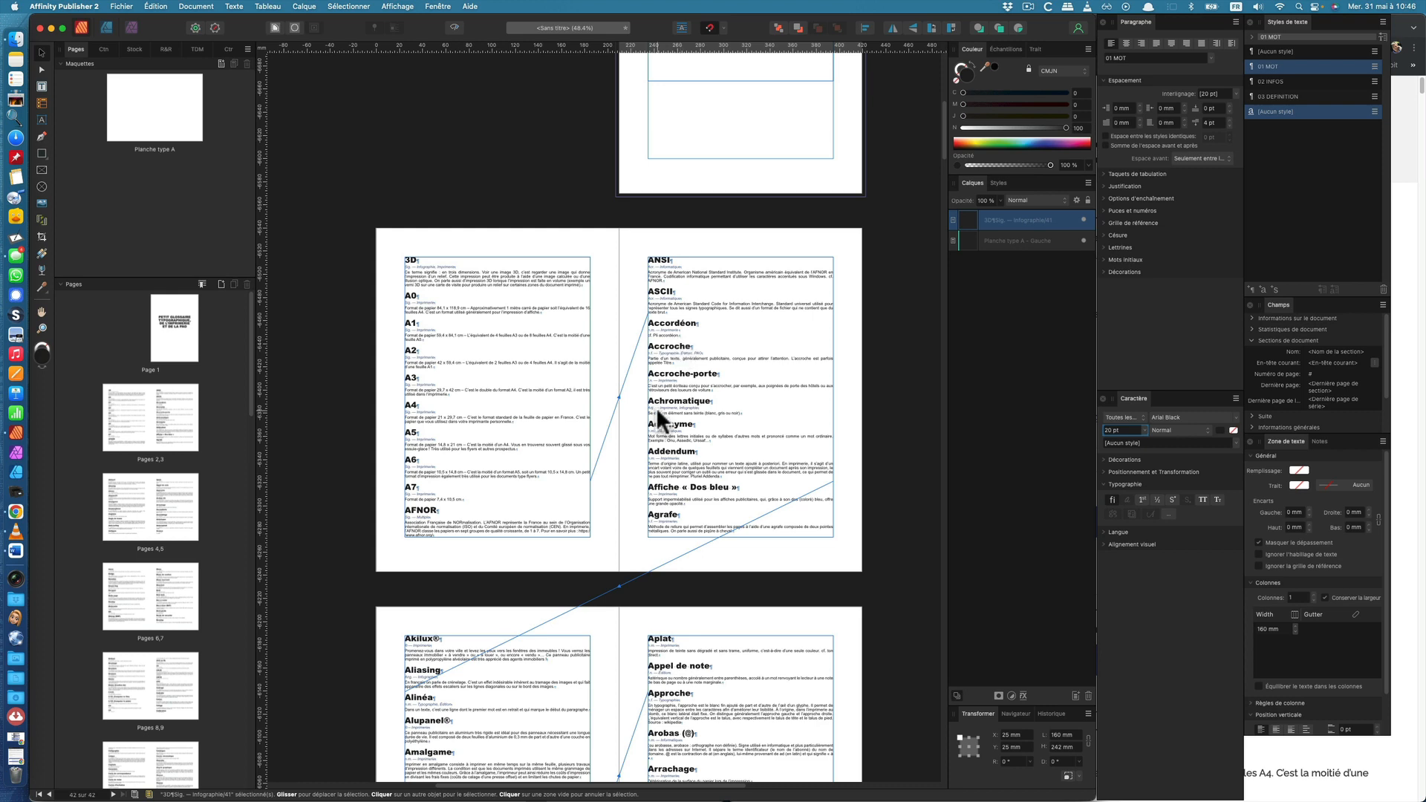
{"action": "scroll", "coordinate": [656, 407], "scroll_direction": "down", "scroll_amount": 5}
{"action": "scroll", "coordinate": [668, 511], "scroll_direction": "down", "scroll_amount": 5}
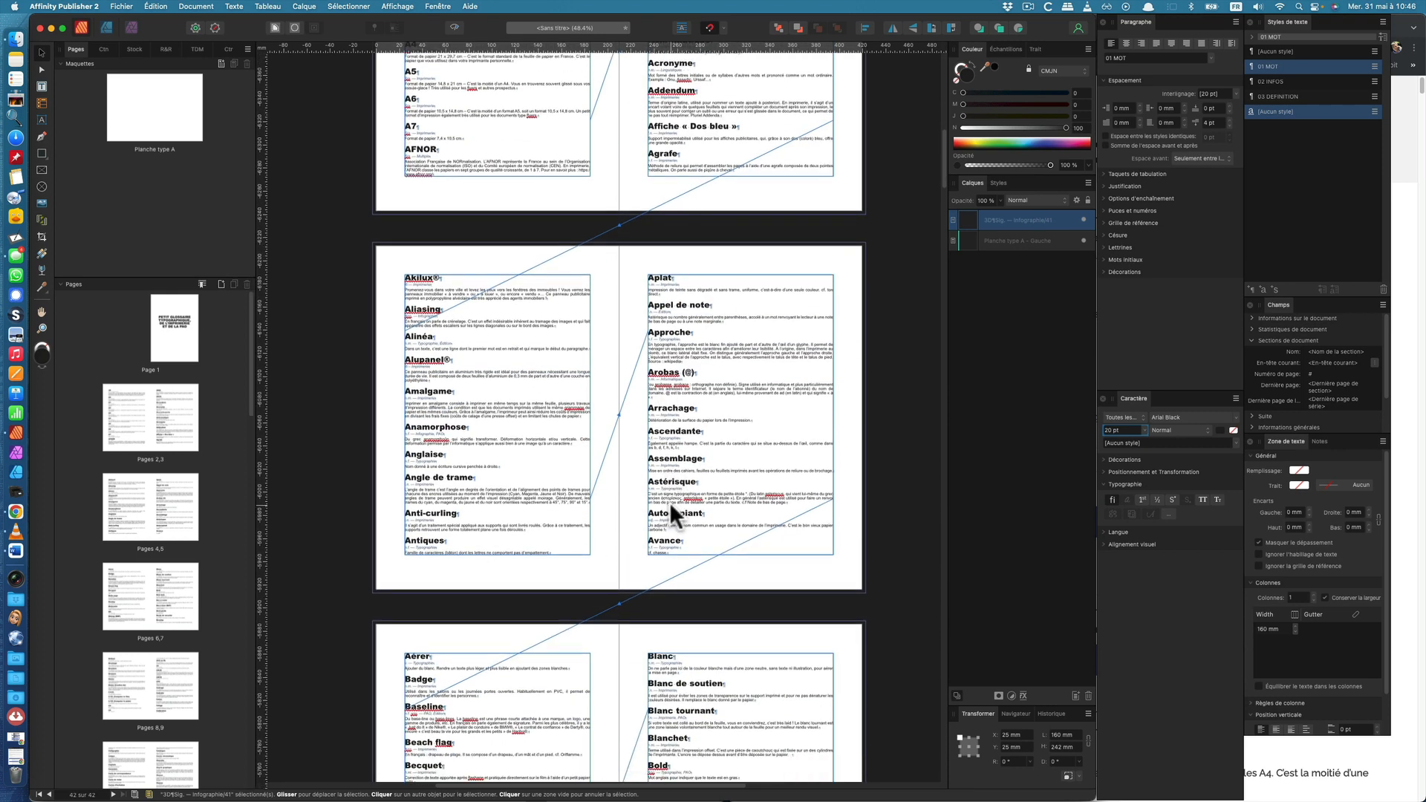
{"action": "scroll", "coordinate": [664, 491], "scroll_direction": "down", "scroll_amount": 13}
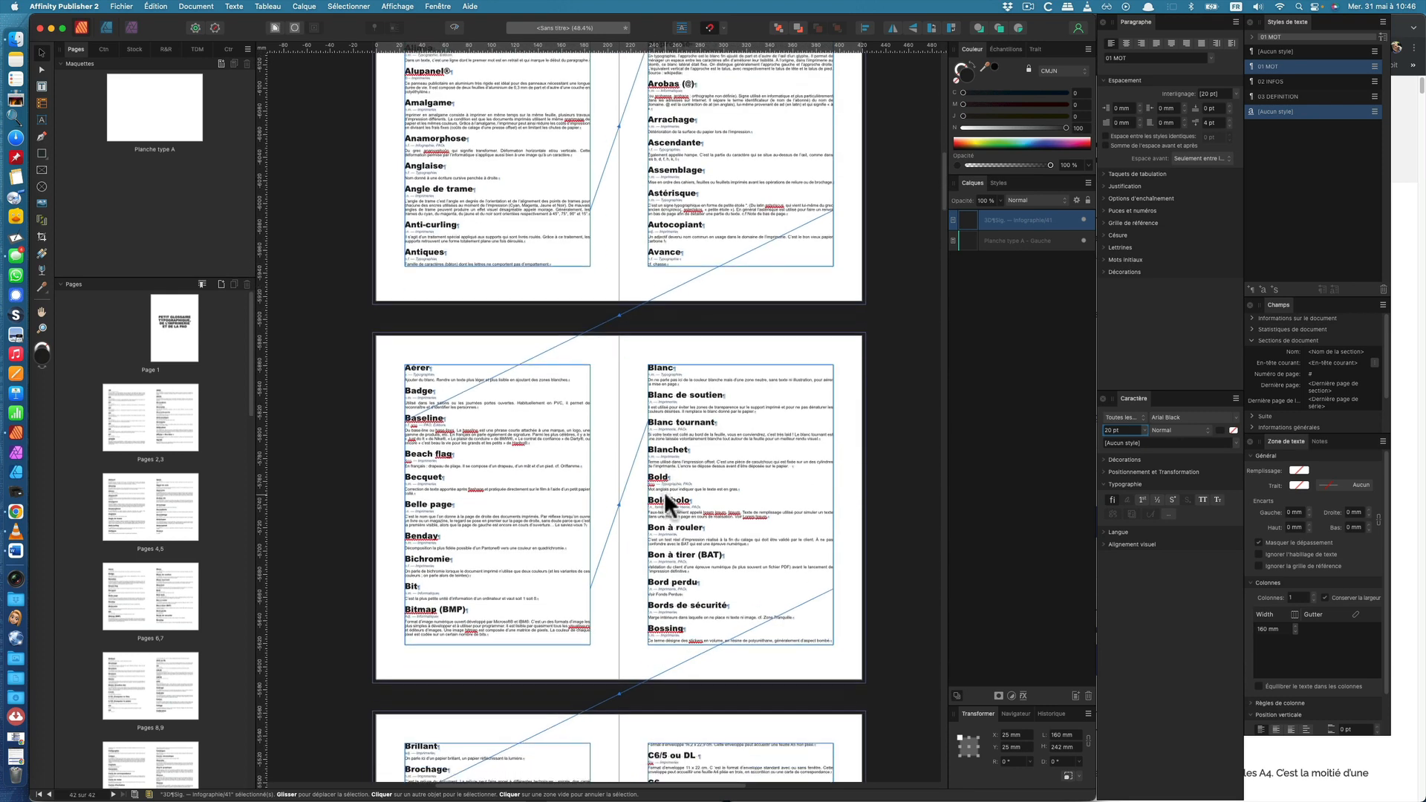
{"action": "scroll", "coordinate": [658, 487], "scroll_direction": "down", "scroll_amount": 3}
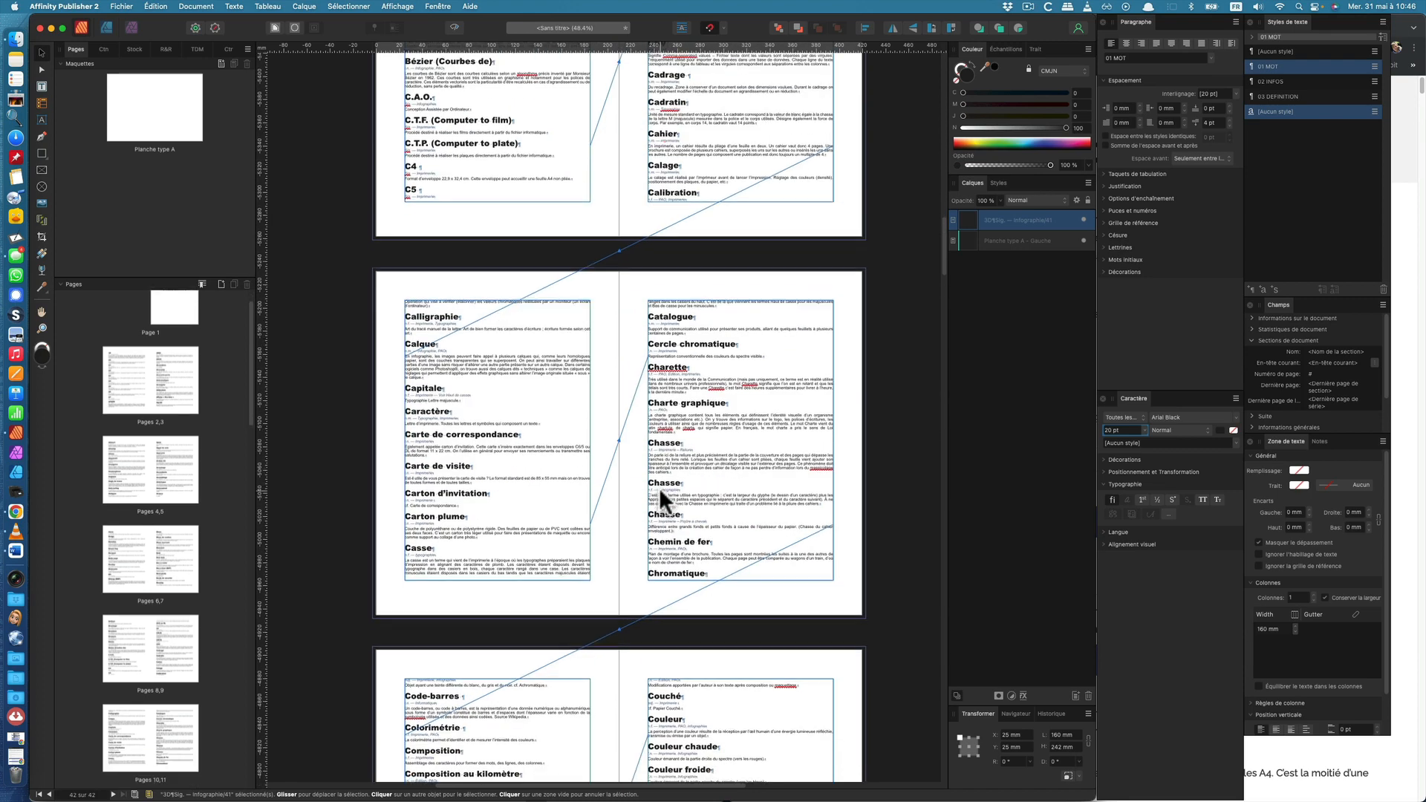
{"action": "scroll", "coordinate": [662, 490], "scroll_direction": "up", "scroll_amount": 2}
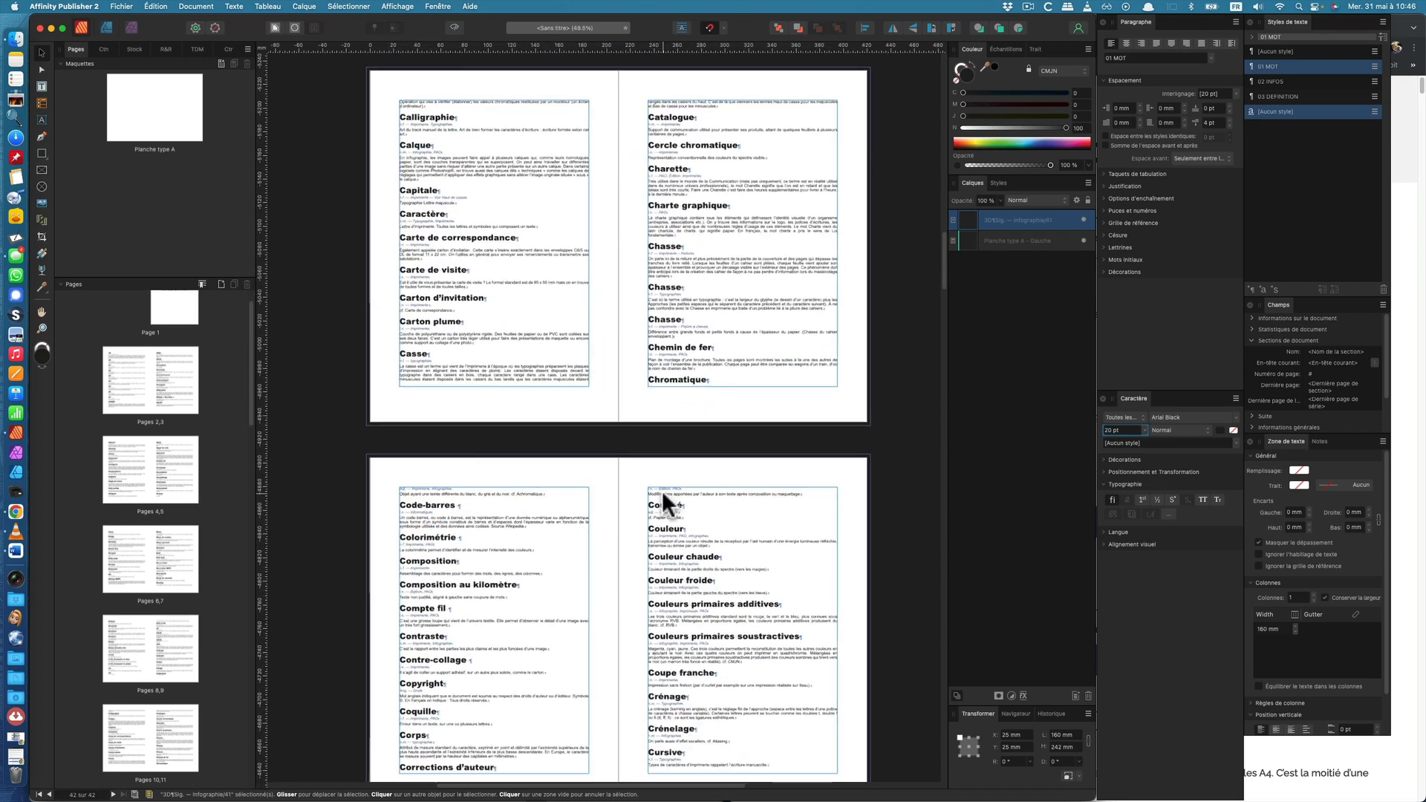
- Examine how the "Corrections d'auteur" entry is split between the end of page 12 and the start of page 13
{"action": "scroll", "coordinate": [663, 502], "scroll_direction": "up", "scroll_amount": 10}
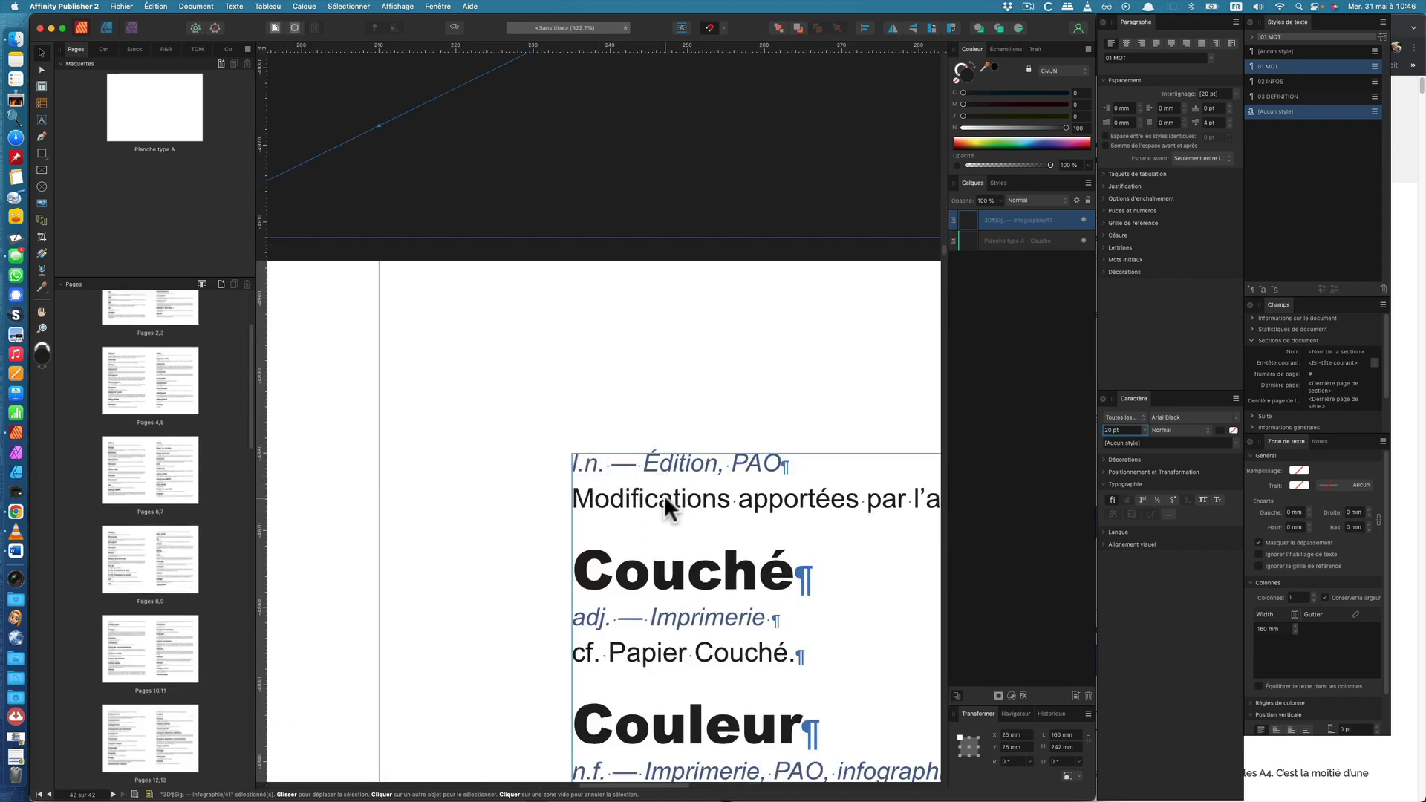
{"action": "scroll", "coordinate": [664, 494], "scroll_direction": "down", "scroll_amount": 5}
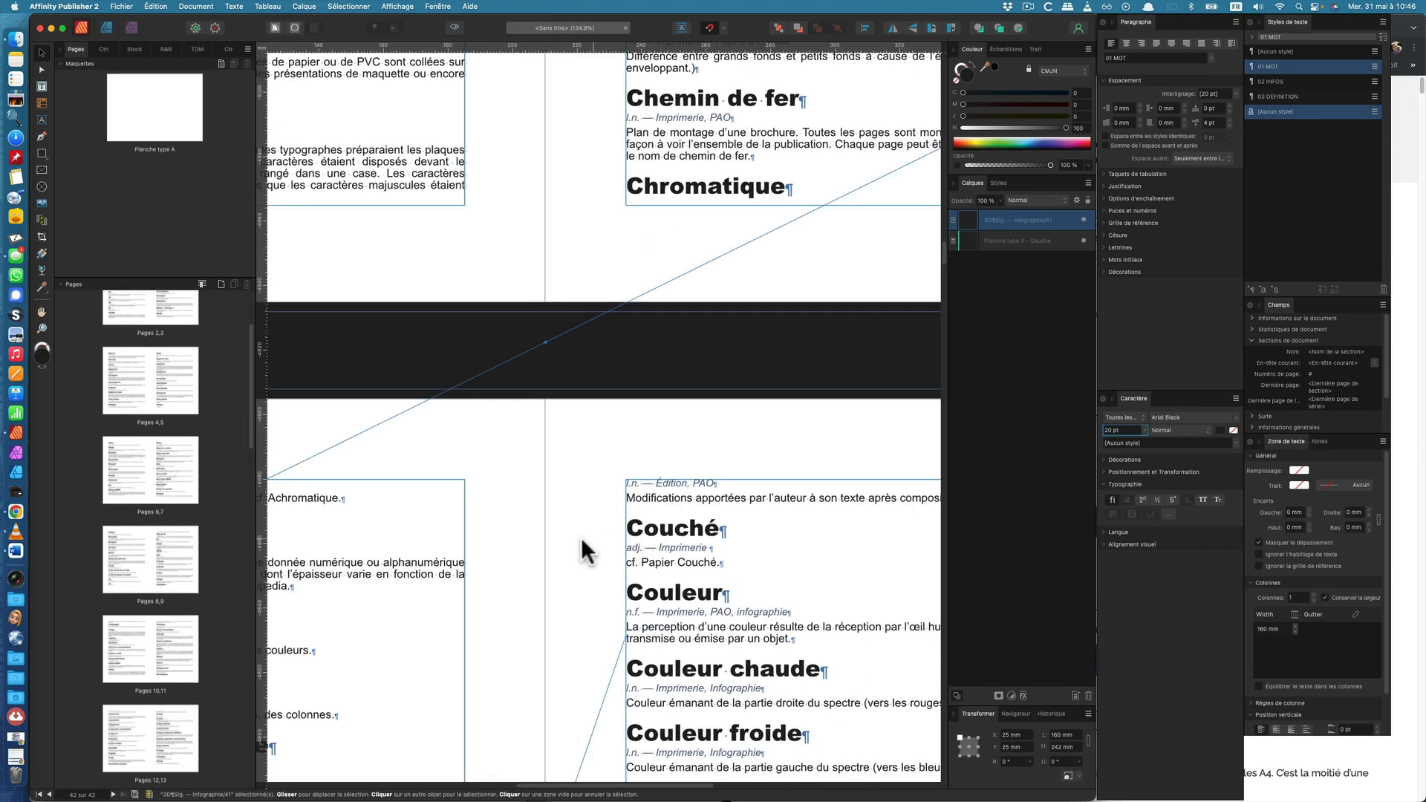
{"action": "left_click", "coordinate": [578, 542]}
{"action": "left_click_drag", "start_coordinate": [522, 637], "coordinate": [700, 267]}
{"action": "left_click_drag", "start_coordinate": [481, 703], "coordinate": [661, 430]}
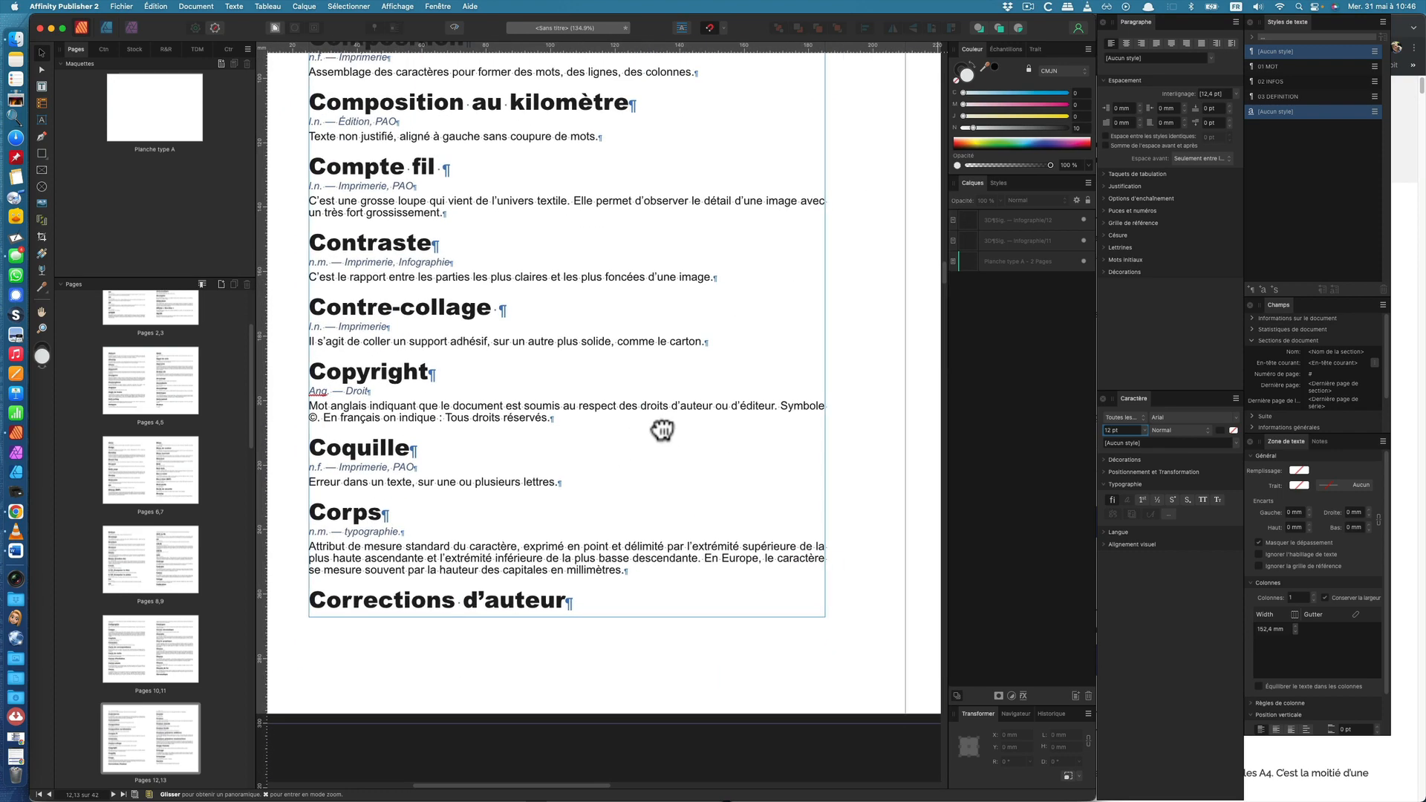
{"action": "scroll", "coordinate": [662, 430], "scroll_direction": "up", "scroll_amount": 10}
{"action": "scroll", "coordinate": [661, 430], "scroll_direction": "right", "scroll_amount": 15}
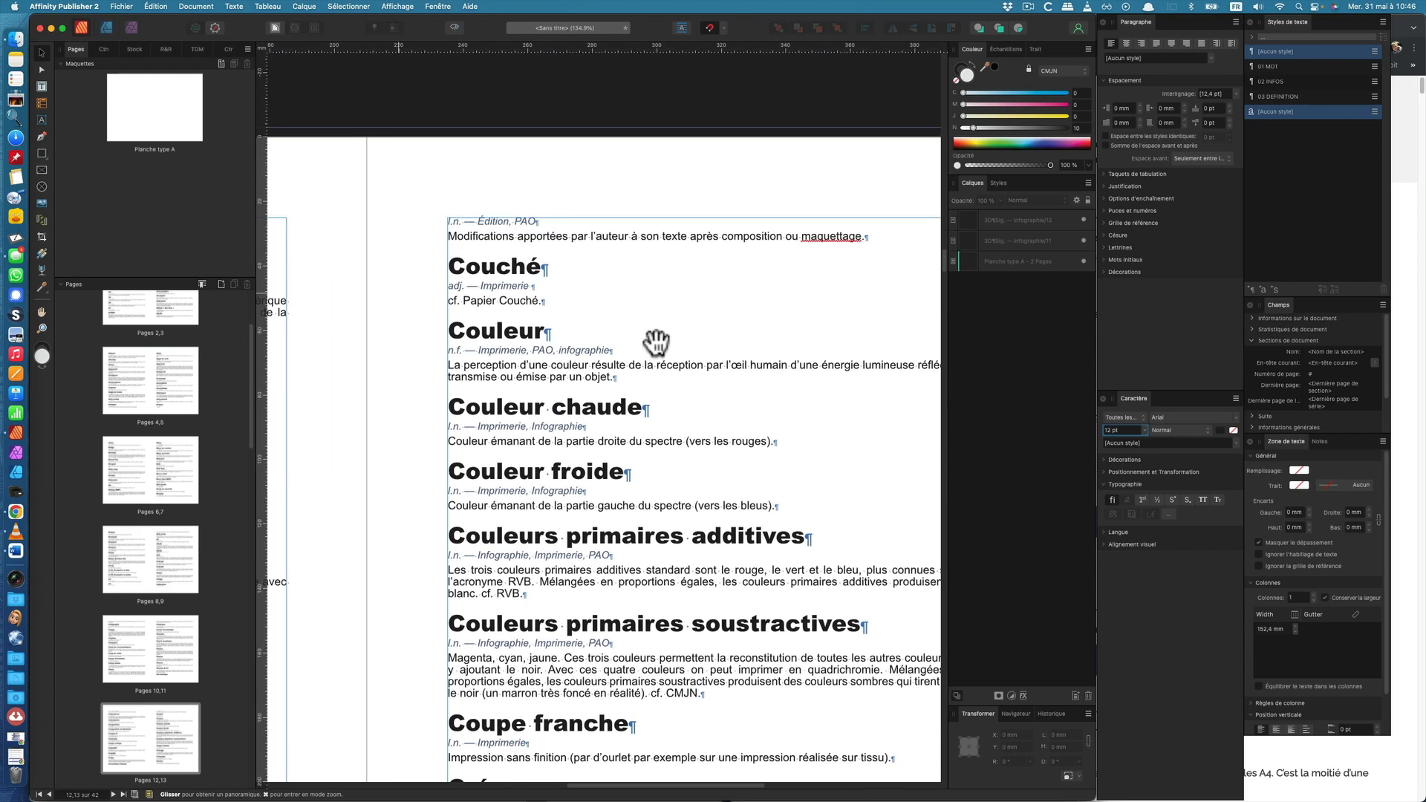
{"action": "scroll", "coordinate": [656, 342], "scroll_direction": "left", "scroll_amount": 4}
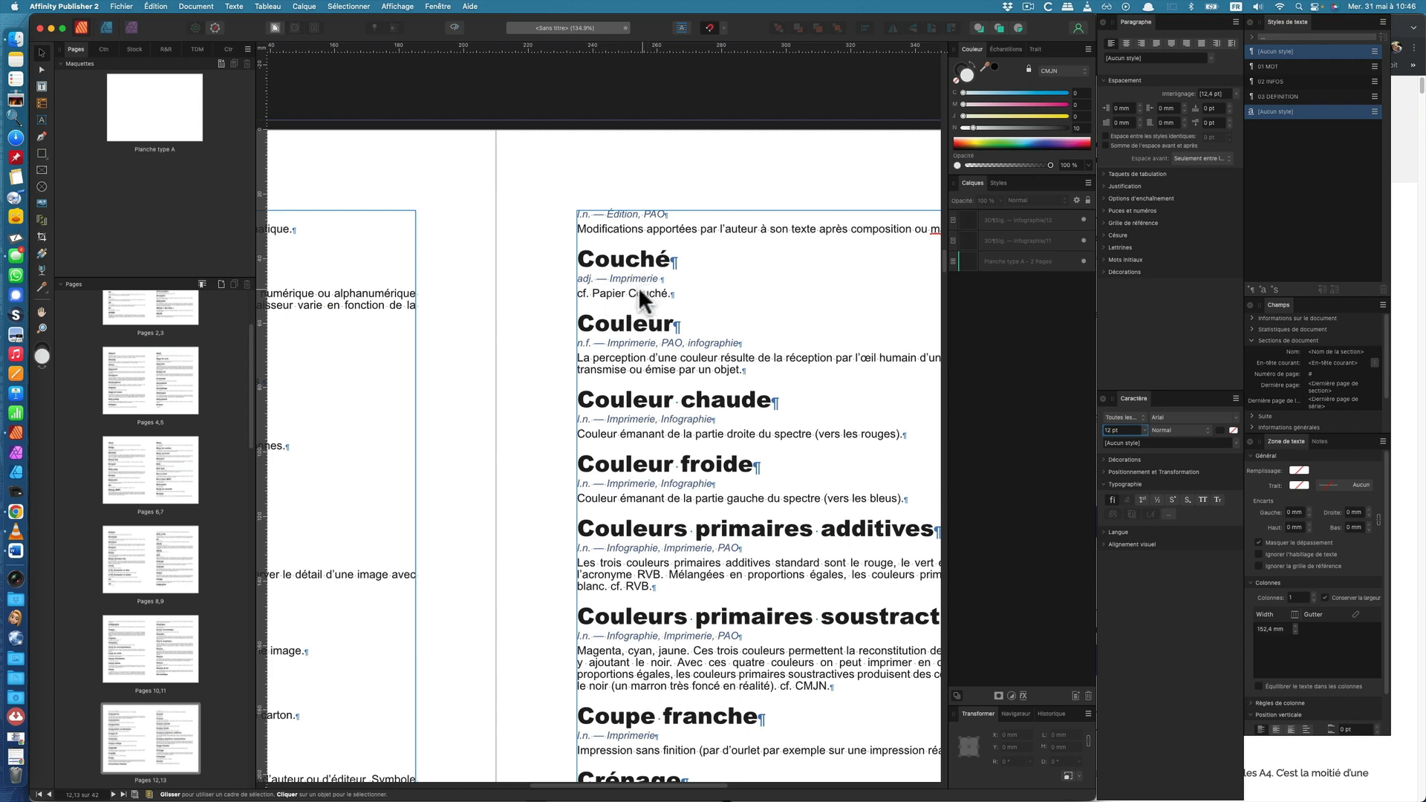
{"action": "scroll", "coordinate": [626, 266], "scroll_direction": "down", "scroll_amount": 6}
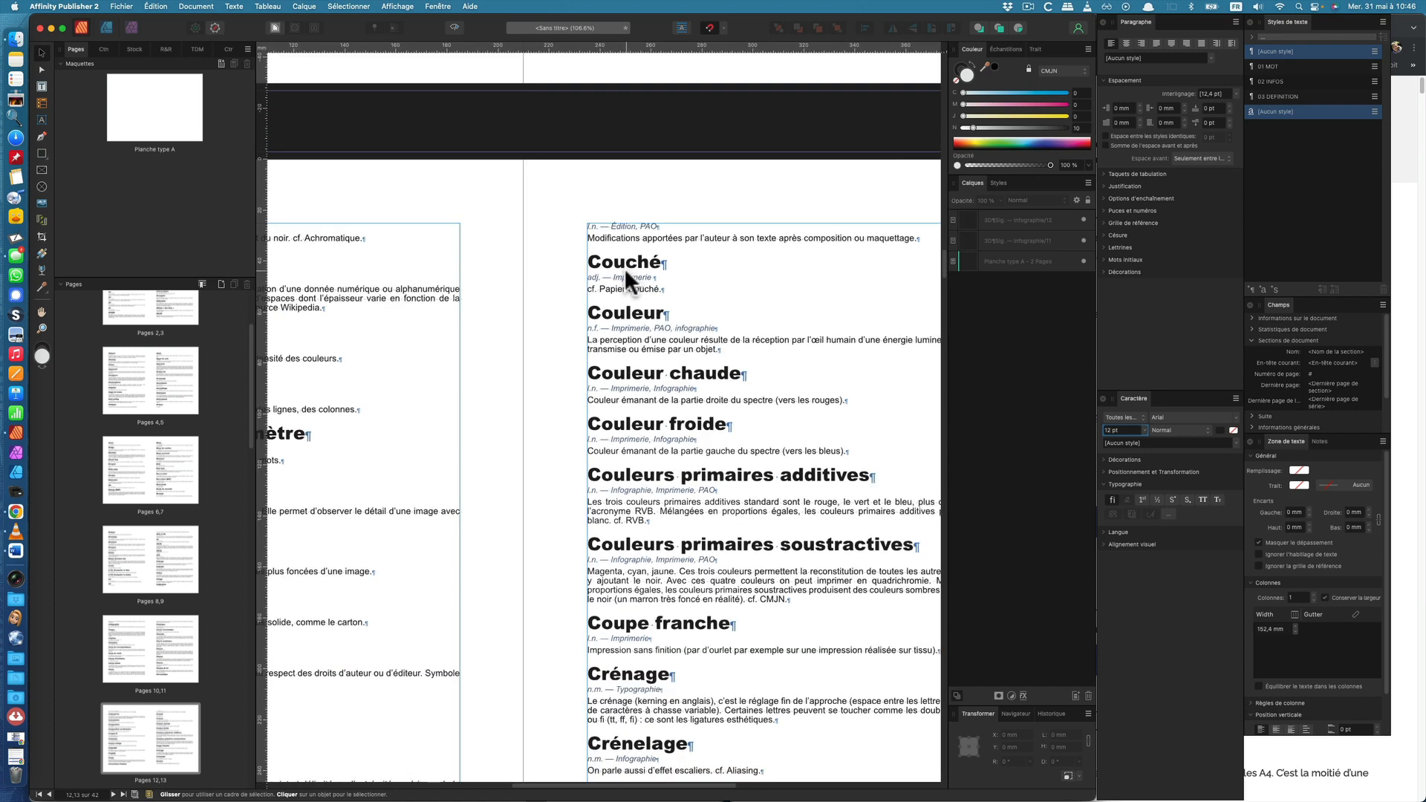
{"action": "left_click", "coordinate": [434, 442]}
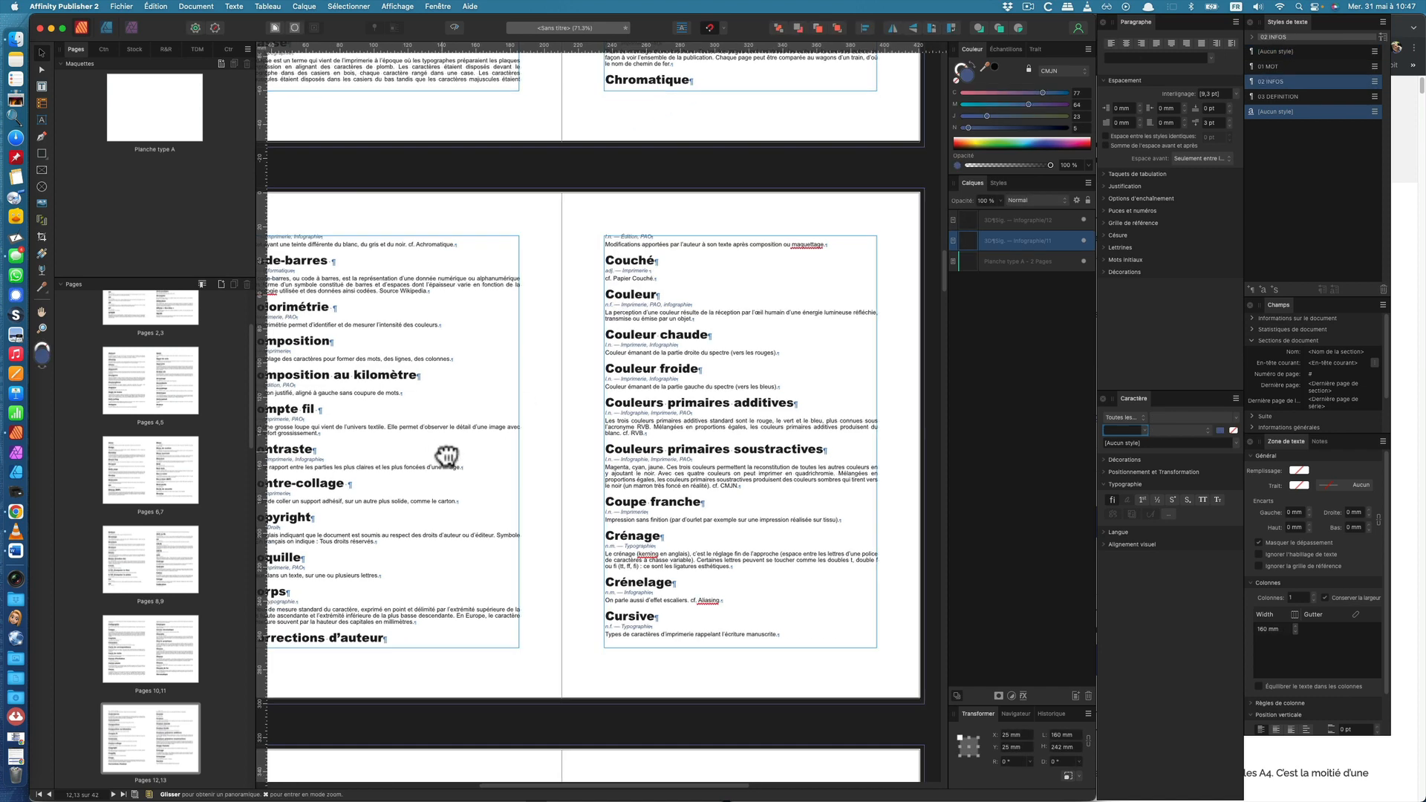
- Modify the 01 MOT style's flow options to keep each paragraph together (Paragraphe solidaire)
{"action": "scroll", "coordinate": [446, 456], "scroll_direction": "down", "scroll_amount": 2}
{"action": "scroll", "coordinate": [446, 456], "scroll_direction": "left", "scroll_amount": 2}
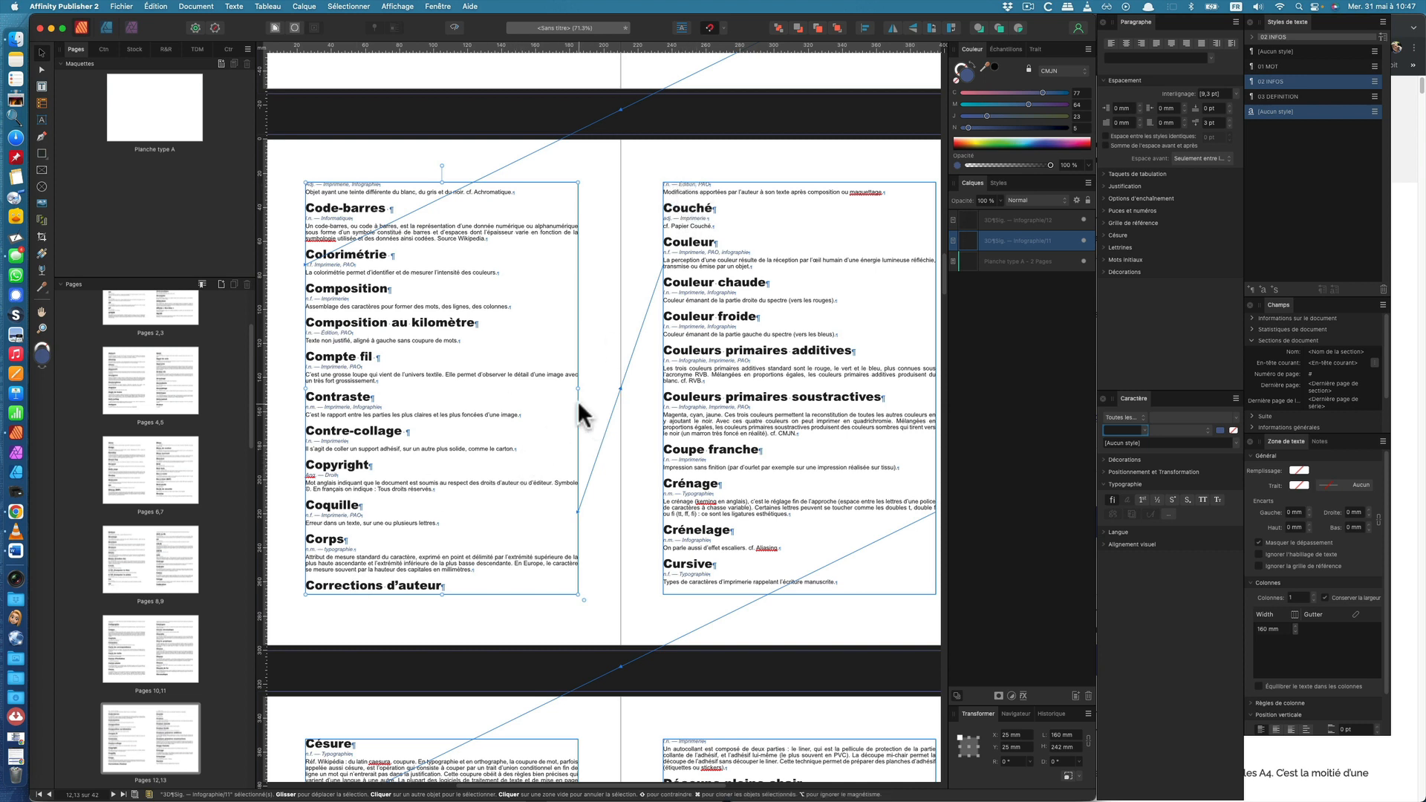
{"action": "right_click", "coordinate": [1295, 66]}
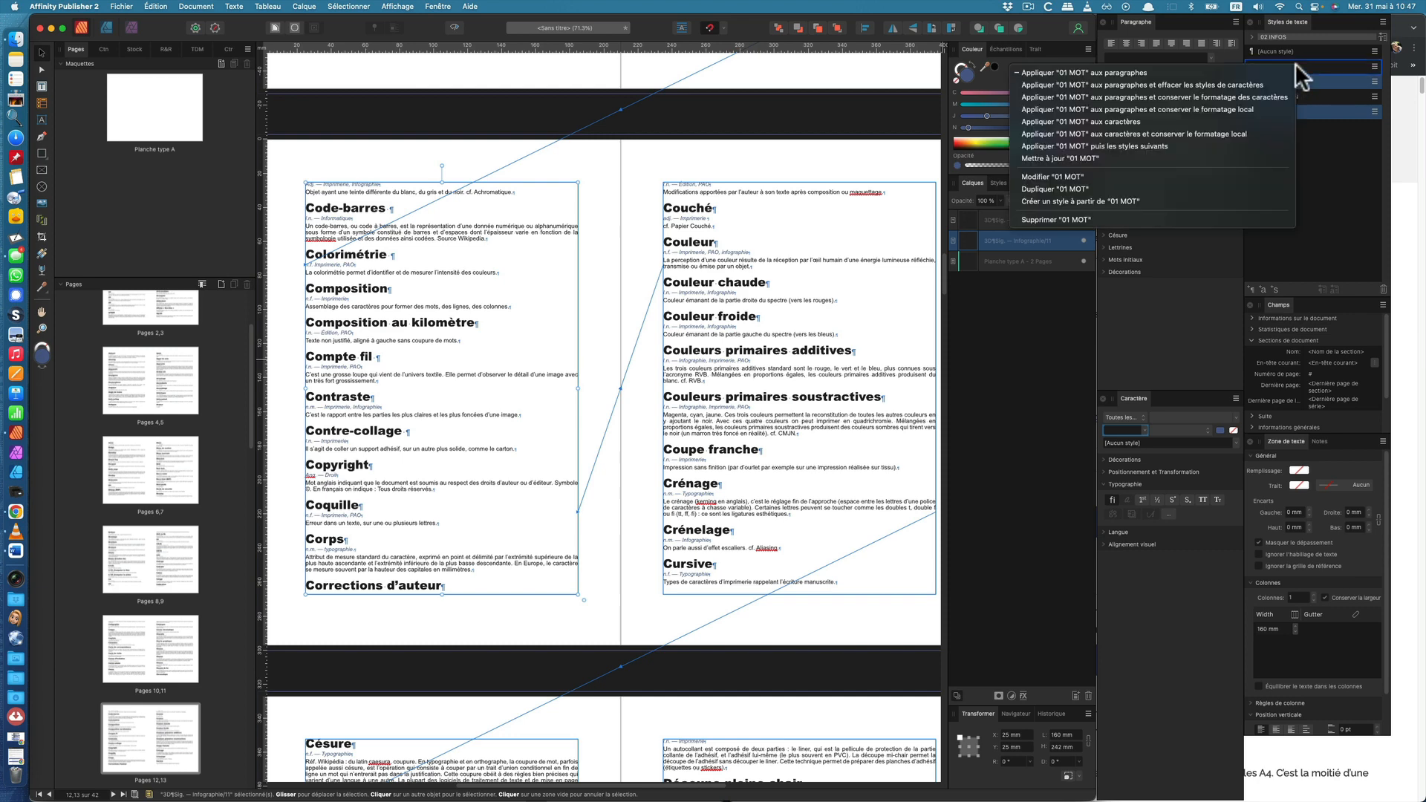
{"action": "left_click", "coordinate": [1108, 175]}
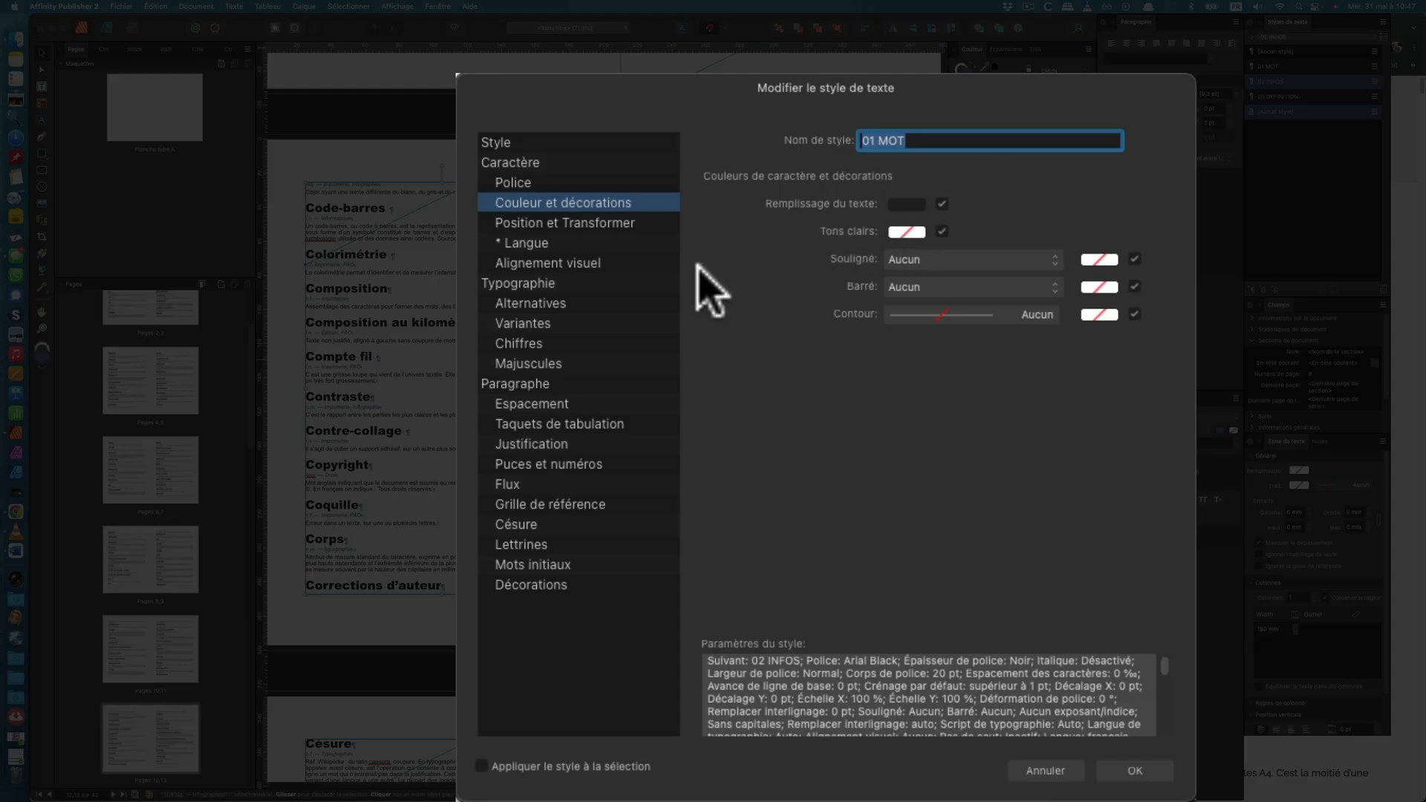
{"action": "left_click", "coordinate": [577, 384]}
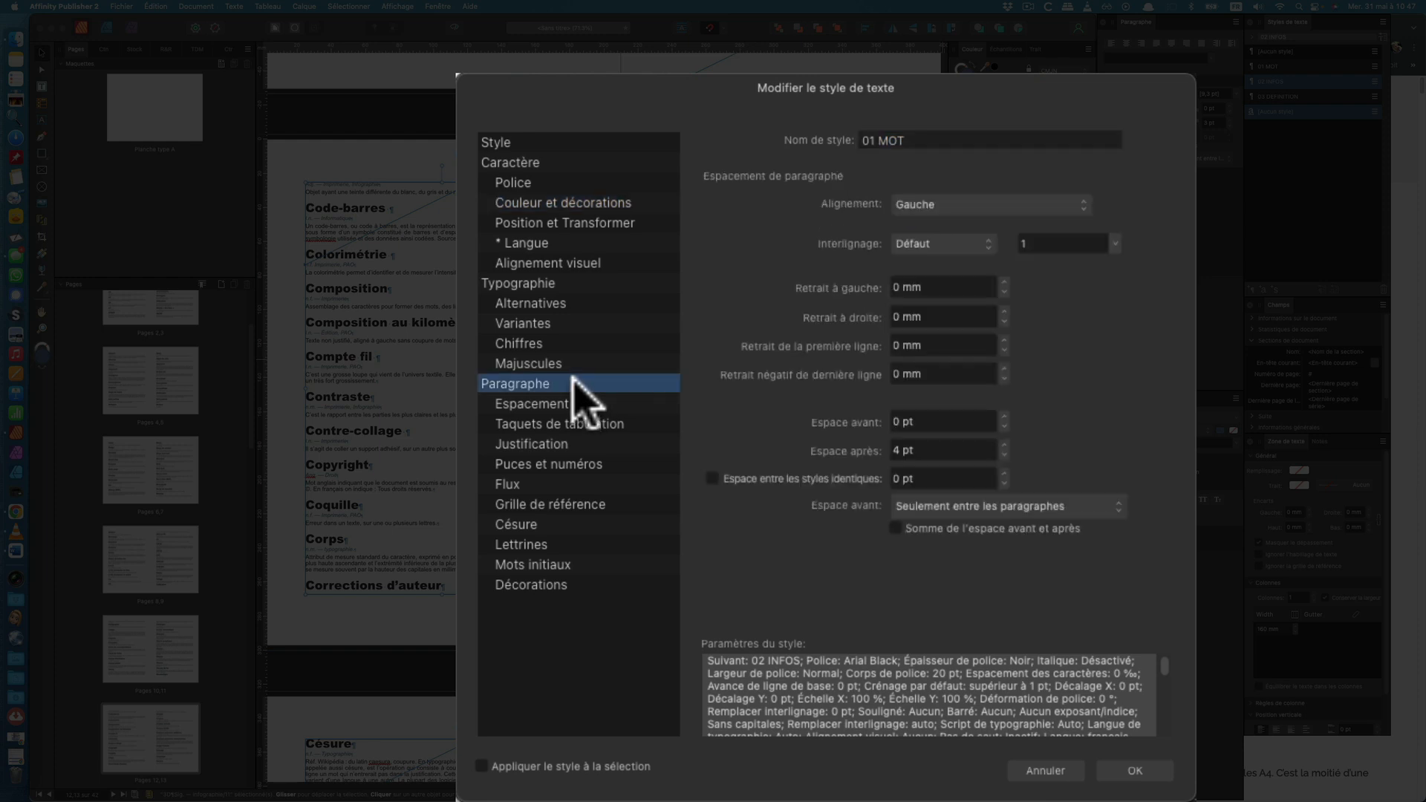
{"action": "left_click", "coordinate": [561, 486]}
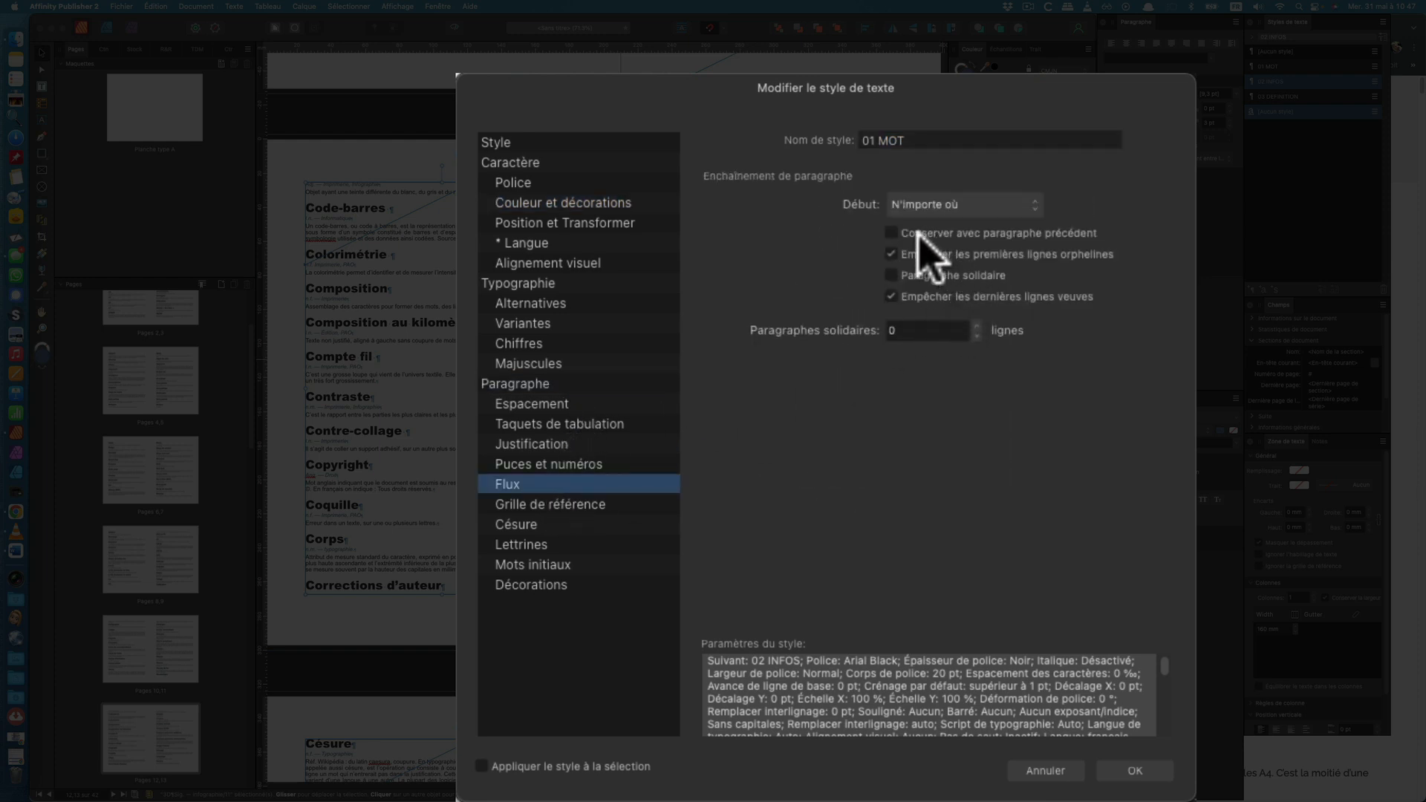
{"action": "left_click", "coordinate": [892, 275]}
{"action": "left_click", "coordinate": [1134, 773]}
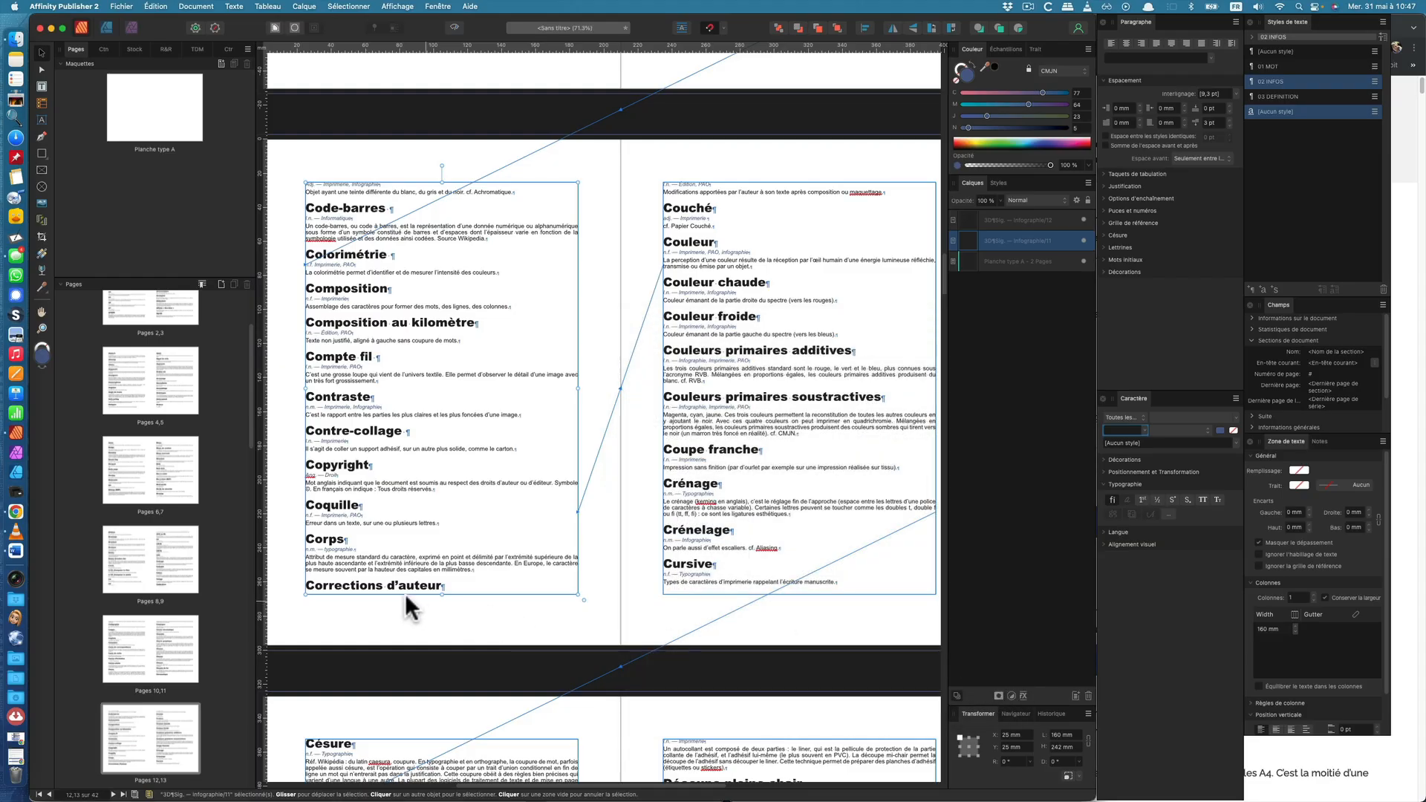
- Modify the 01 MOT style's flow so headings stay with the following paragraph, setting Paragraphes solidaires to 1 line
{"action": "left_click", "coordinate": [401, 587]}
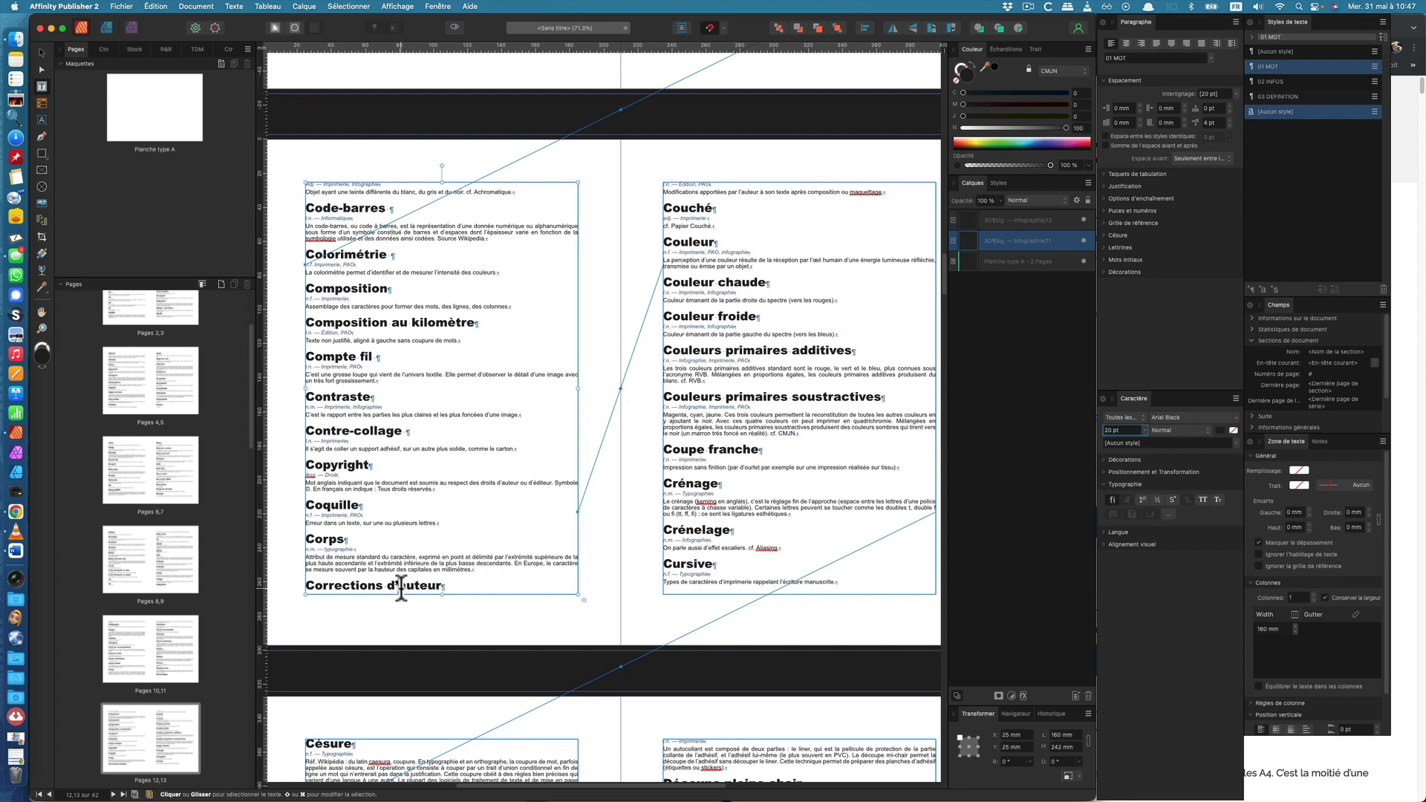
{"action": "right_click", "coordinate": [401, 587]}
{"action": "left_click", "coordinate": [373, 584]}
{"action": "left_click", "coordinate": [375, 586]}
{"action": "right_click", "coordinate": [1283, 65]}
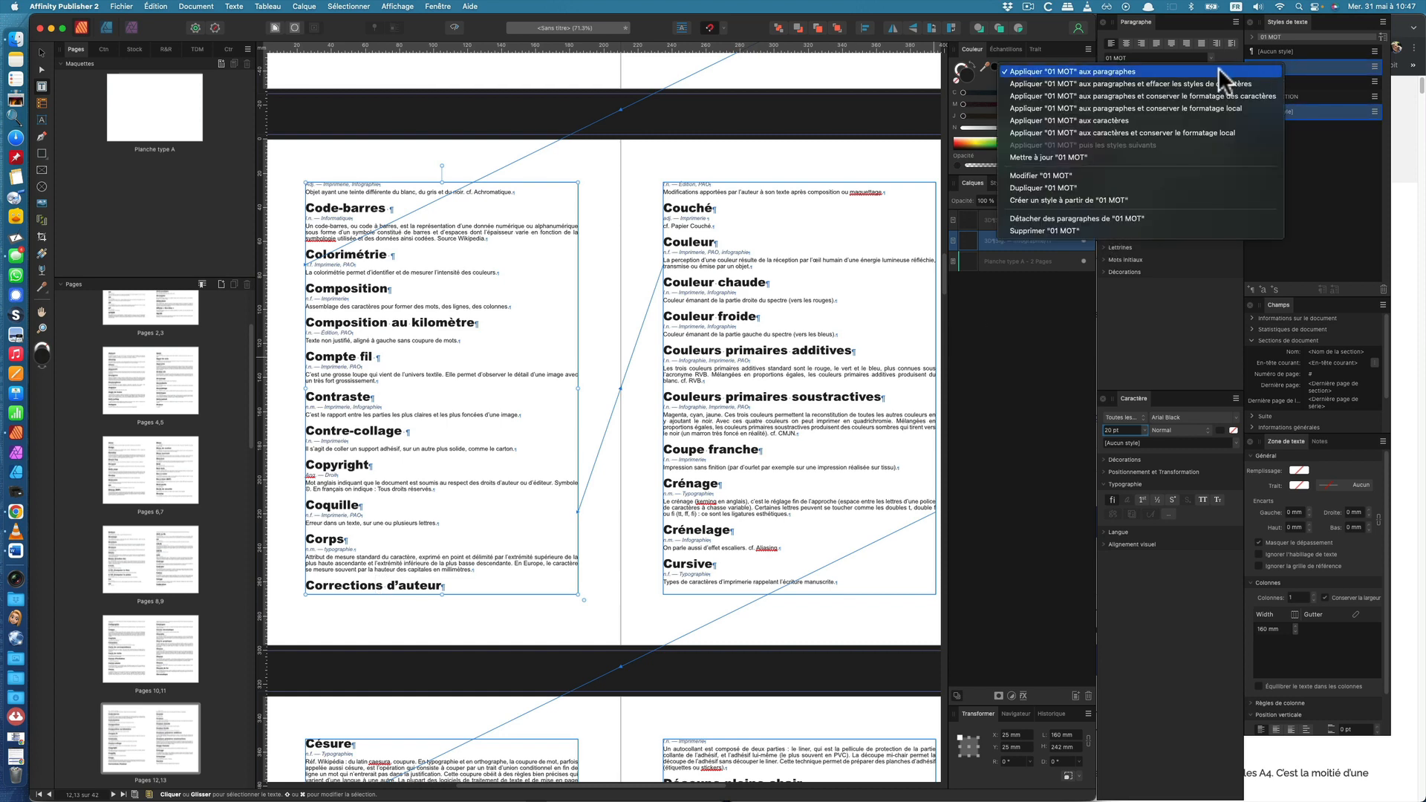
{"action": "left_click", "coordinate": [1147, 176]}
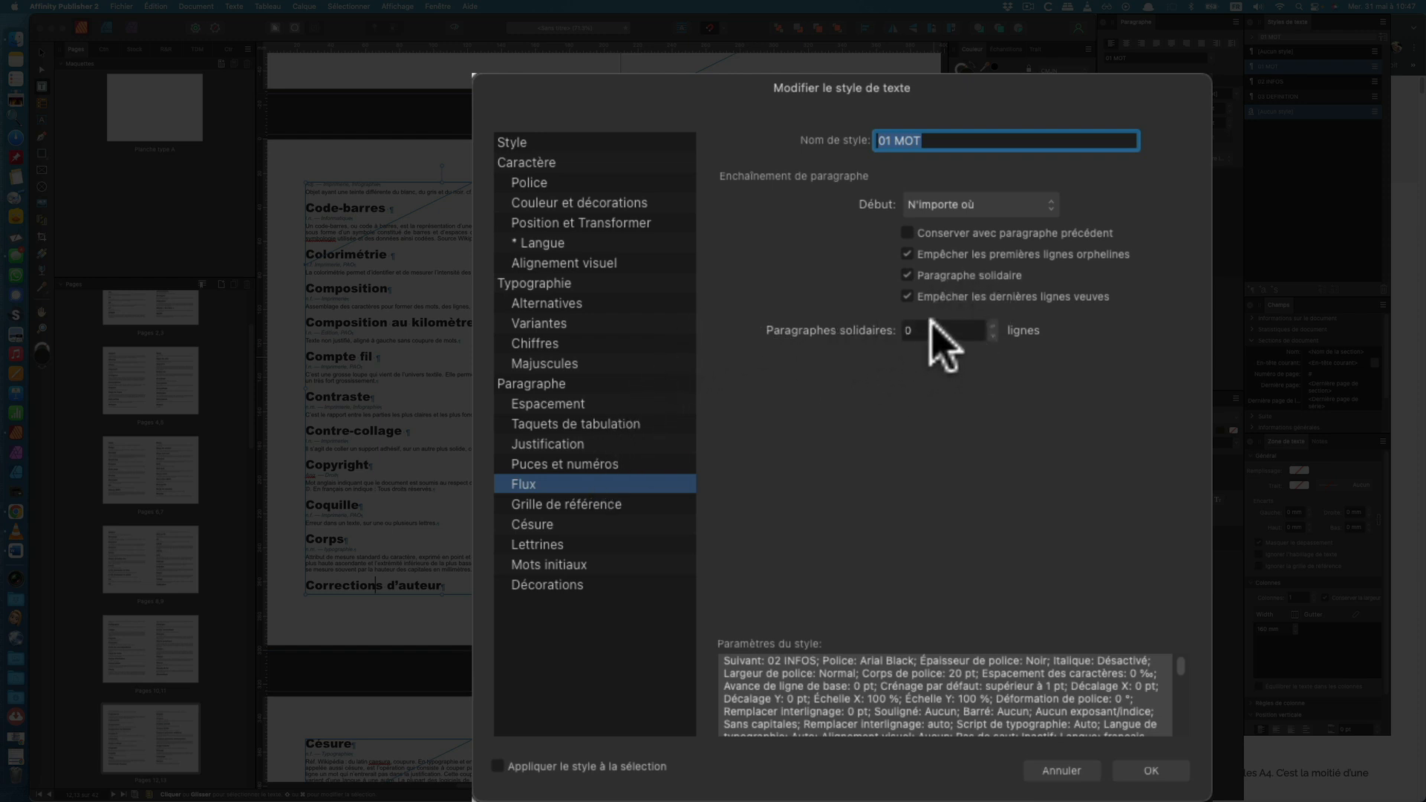
{"action": "left_click", "coordinate": [992, 325]}
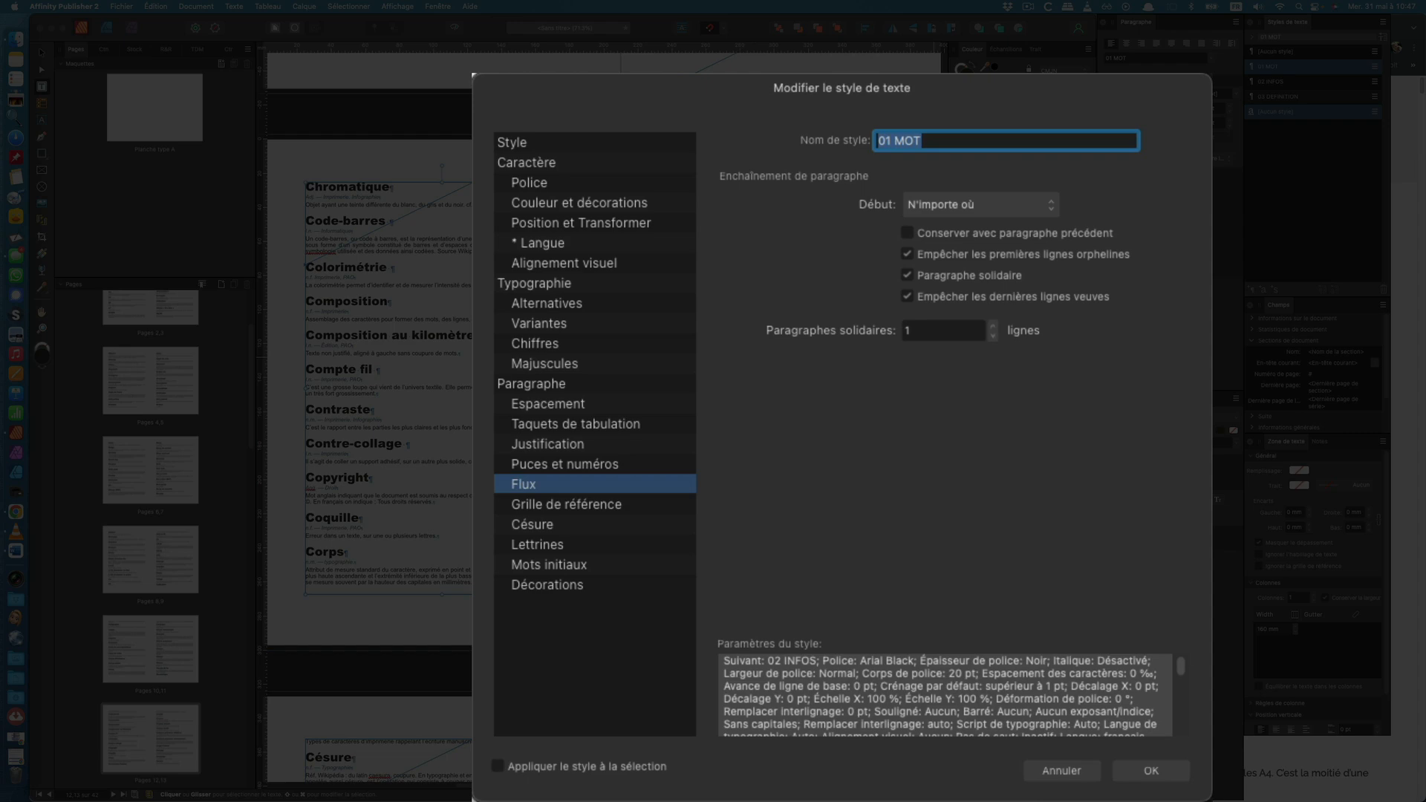
{"action": "left_click", "coordinate": [1153, 772]}
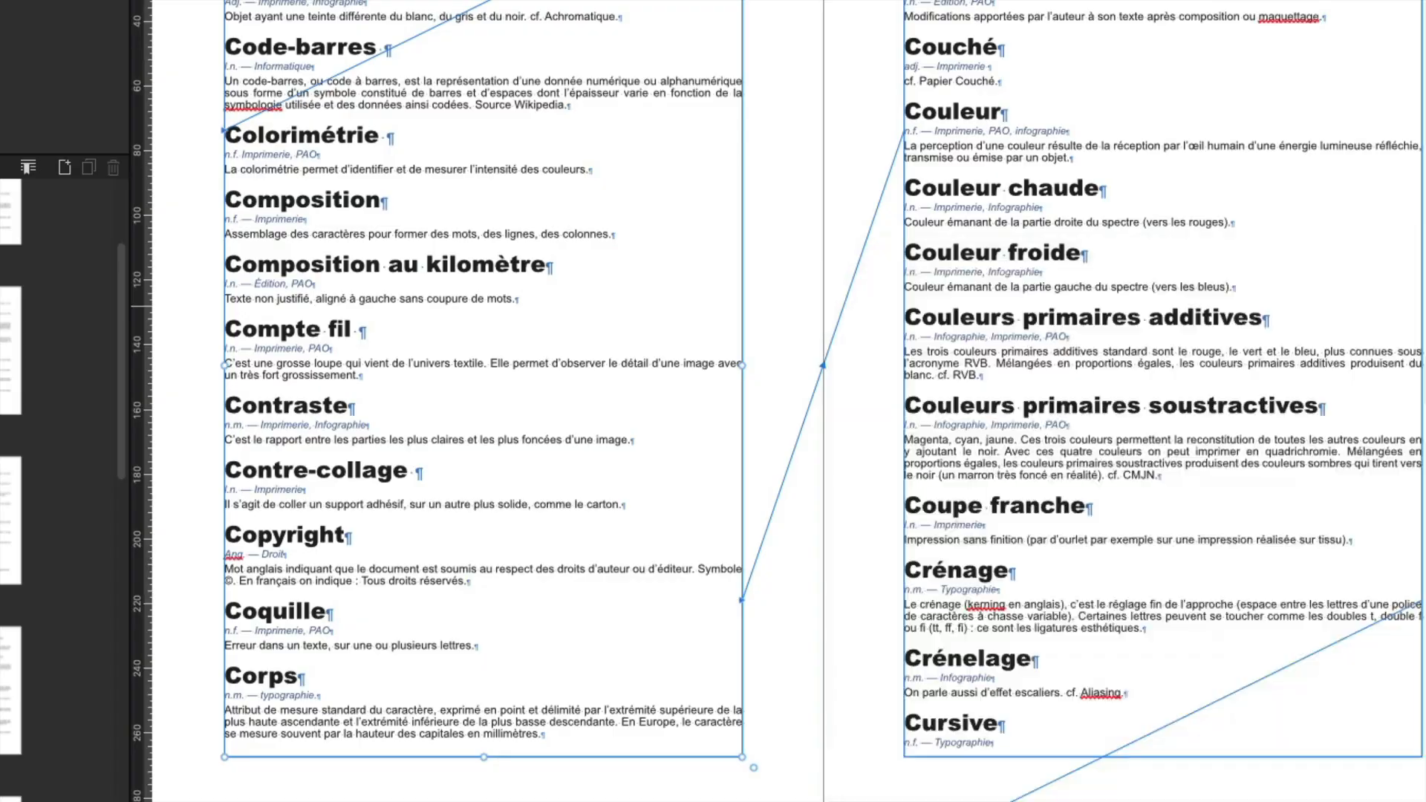
- Modify the 02 INFOS style's flow so it stays with the definition that follows, setting Paragraphes solidaires to 1 line
{"action": "right_click", "coordinate": [1297, 80]}
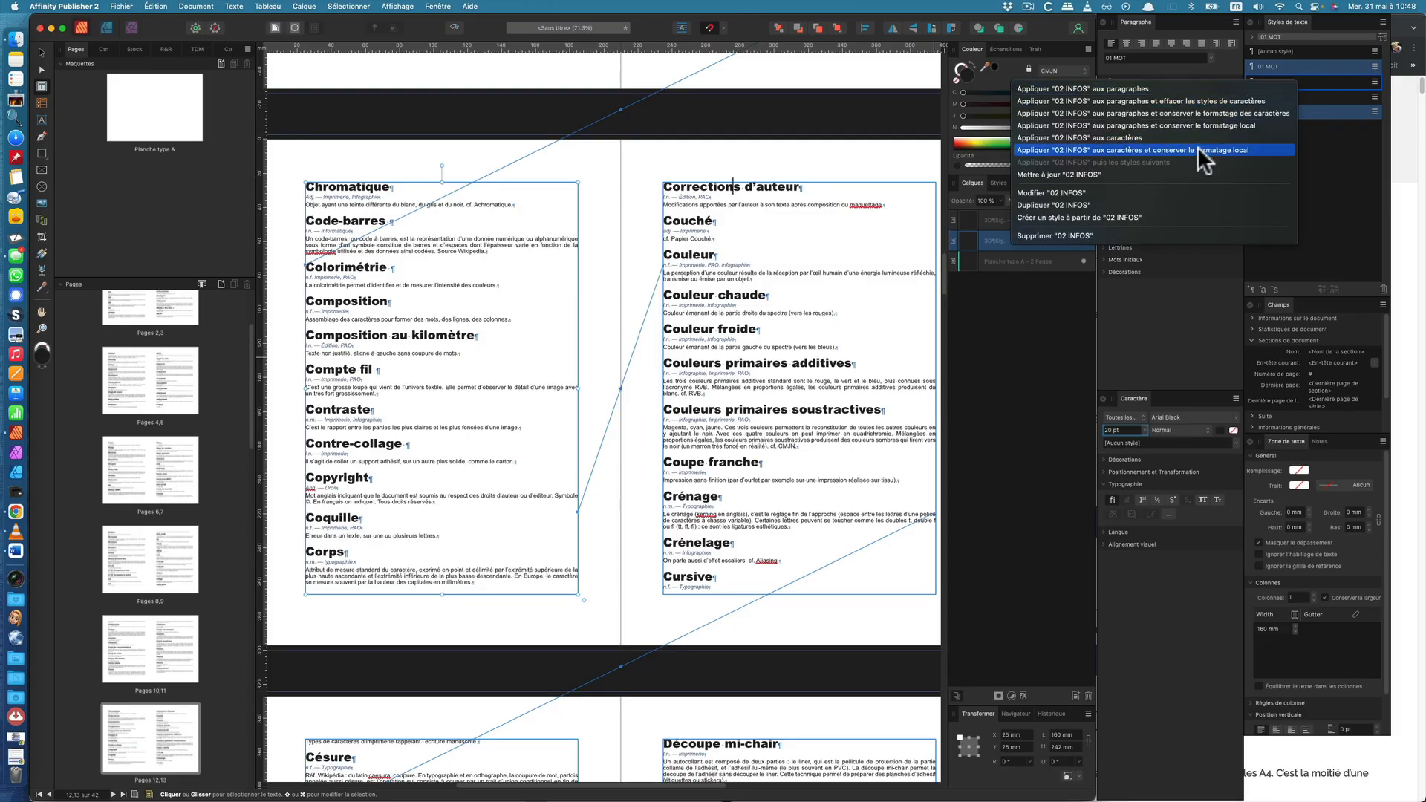
{"action": "left_click", "coordinate": [1163, 192]}
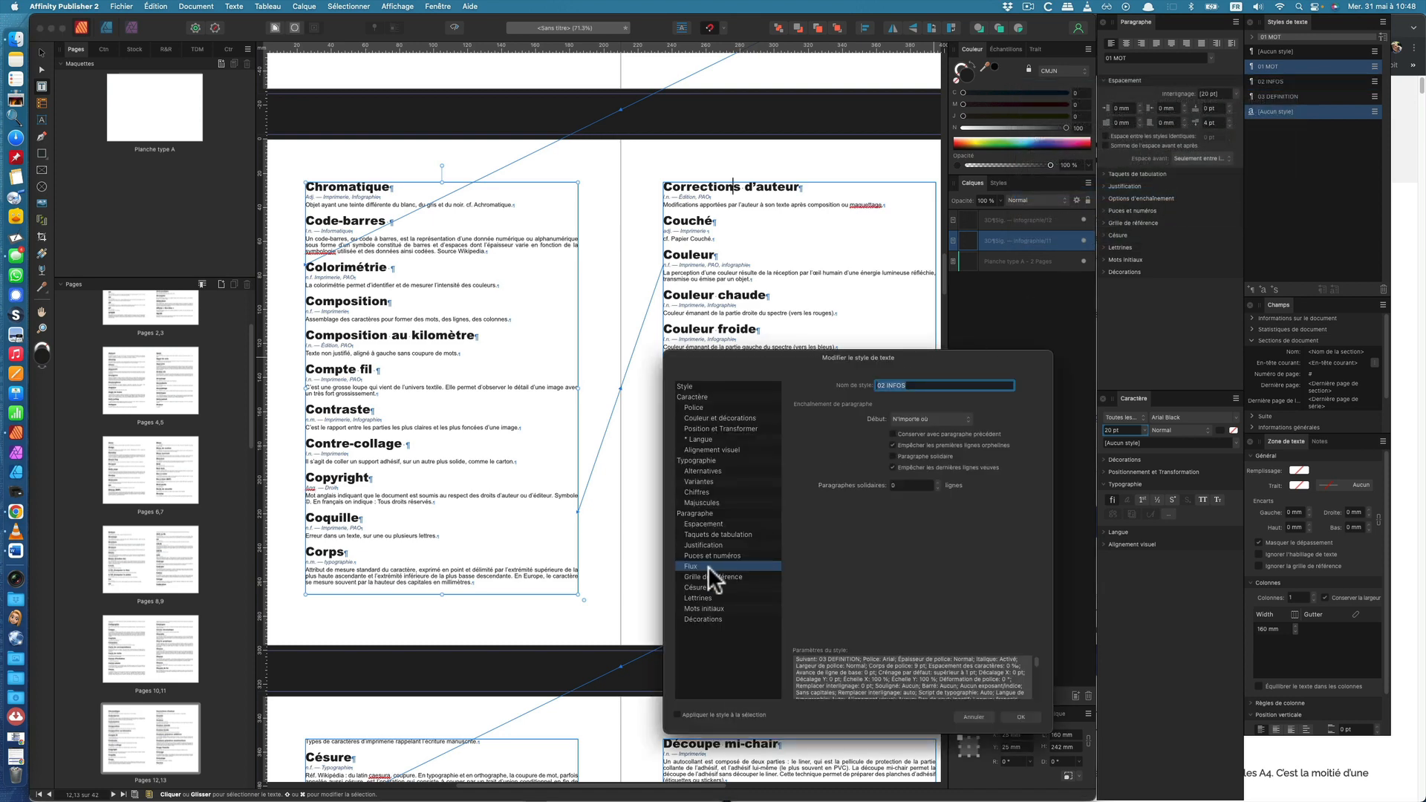
{"action": "left_click", "coordinate": [938, 480]}
{"action": "left_click", "coordinate": [1034, 716]}
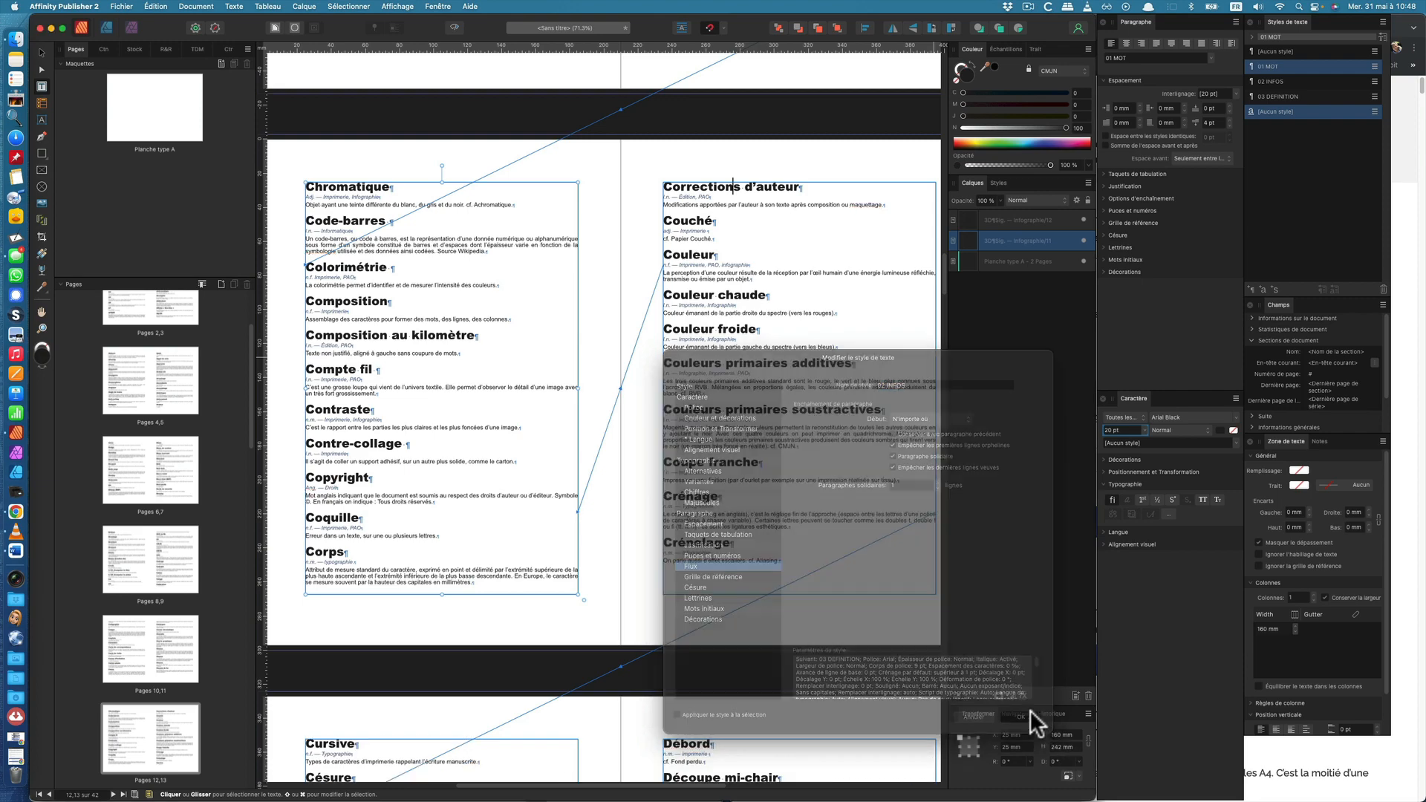
- Review the spreads before and after pages 12–13, checking that headings and info lines stay with their definitions across page breaks
{"action": "left_click", "coordinate": [42, 53]}
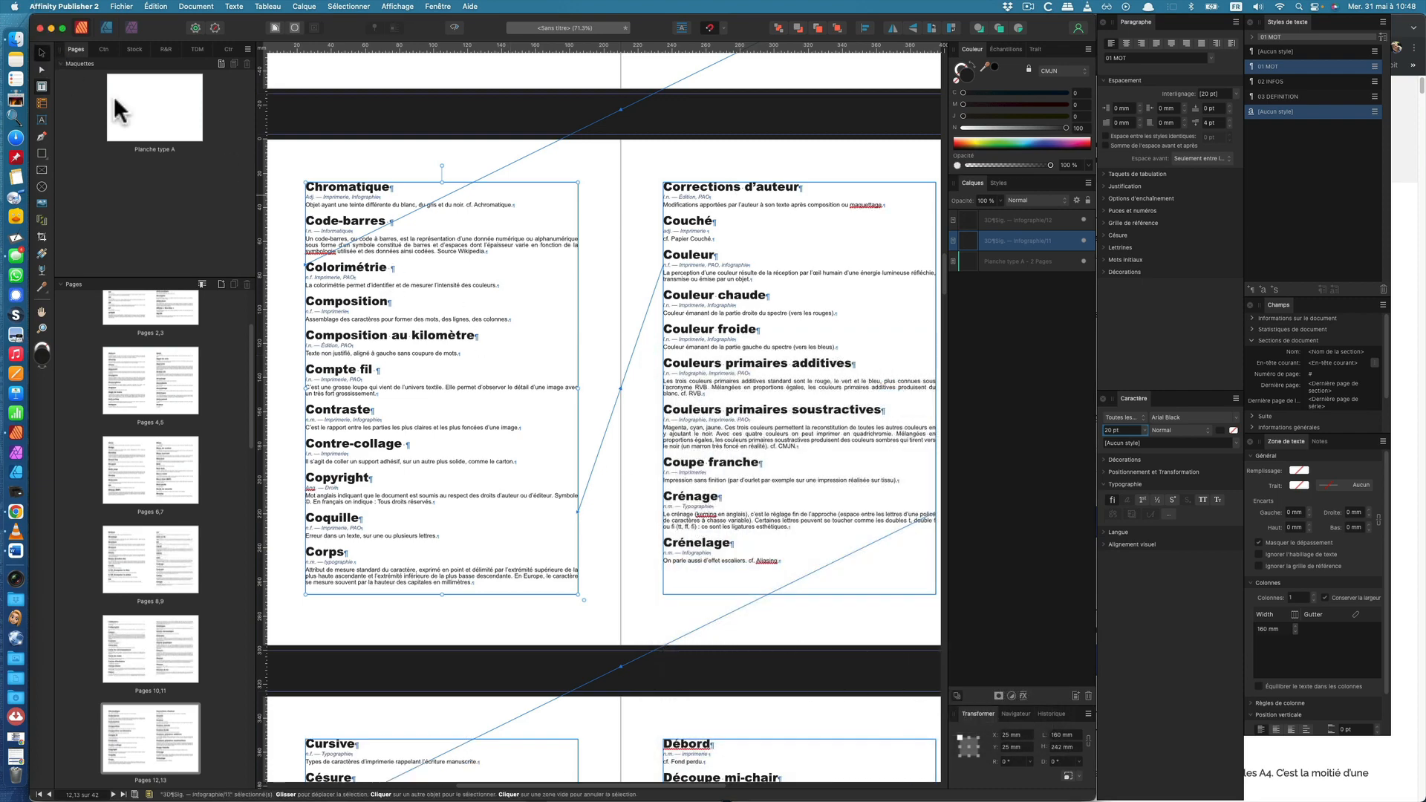
{"action": "key", "text": "space"}
{"action": "left_click_drag", "start_coordinate": [577, 425], "coordinate": [546, 212]}
{"action": "left_click_drag", "start_coordinate": [592, 341], "coordinate": [671, 226]}
{"action": "left_click", "coordinate": [715, 255]}
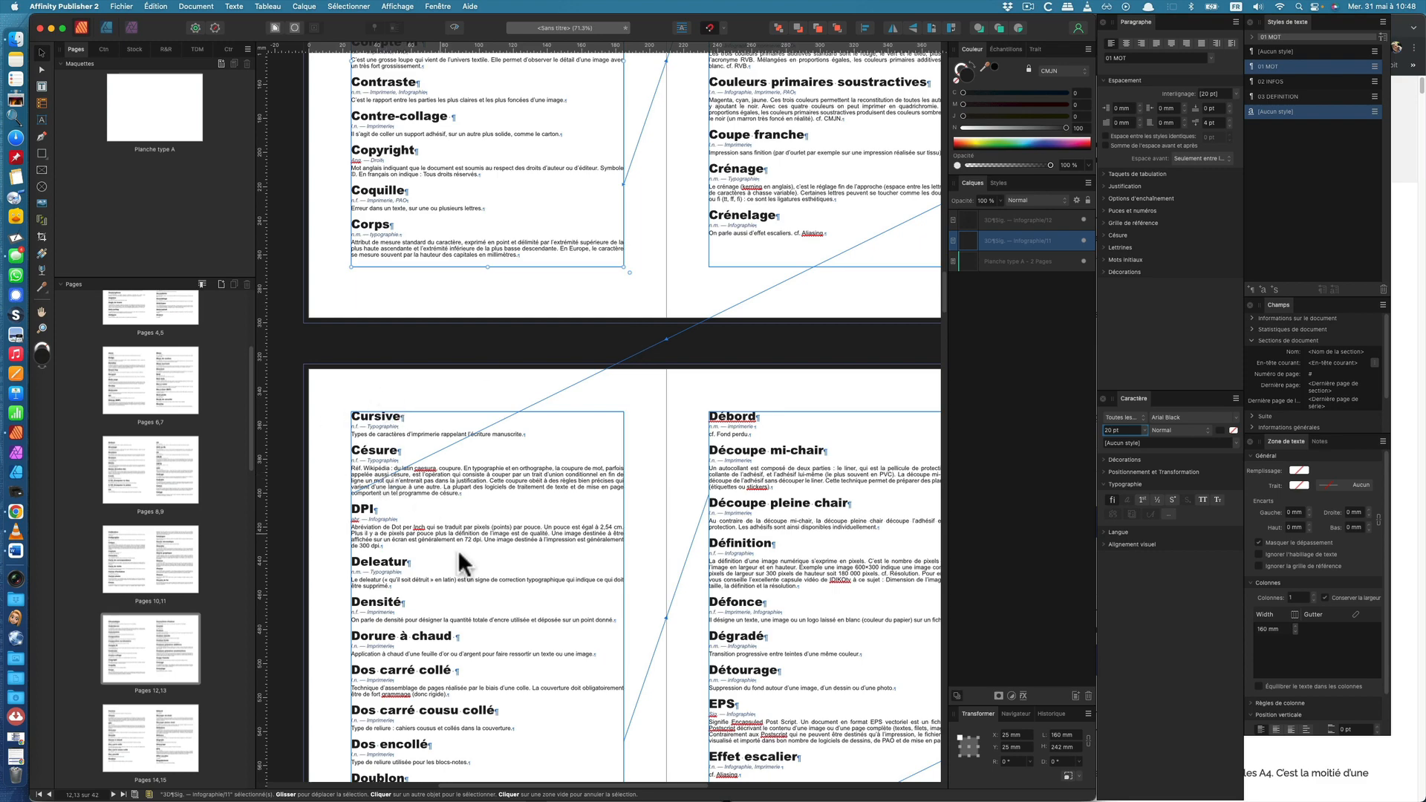
{"action": "scroll", "coordinate": [687, 540], "scroll_direction": "down", "scroll_amount": 10}
{"action": "scroll", "coordinate": [696, 539], "scroll_direction": "down", "scroll_amount": 4}
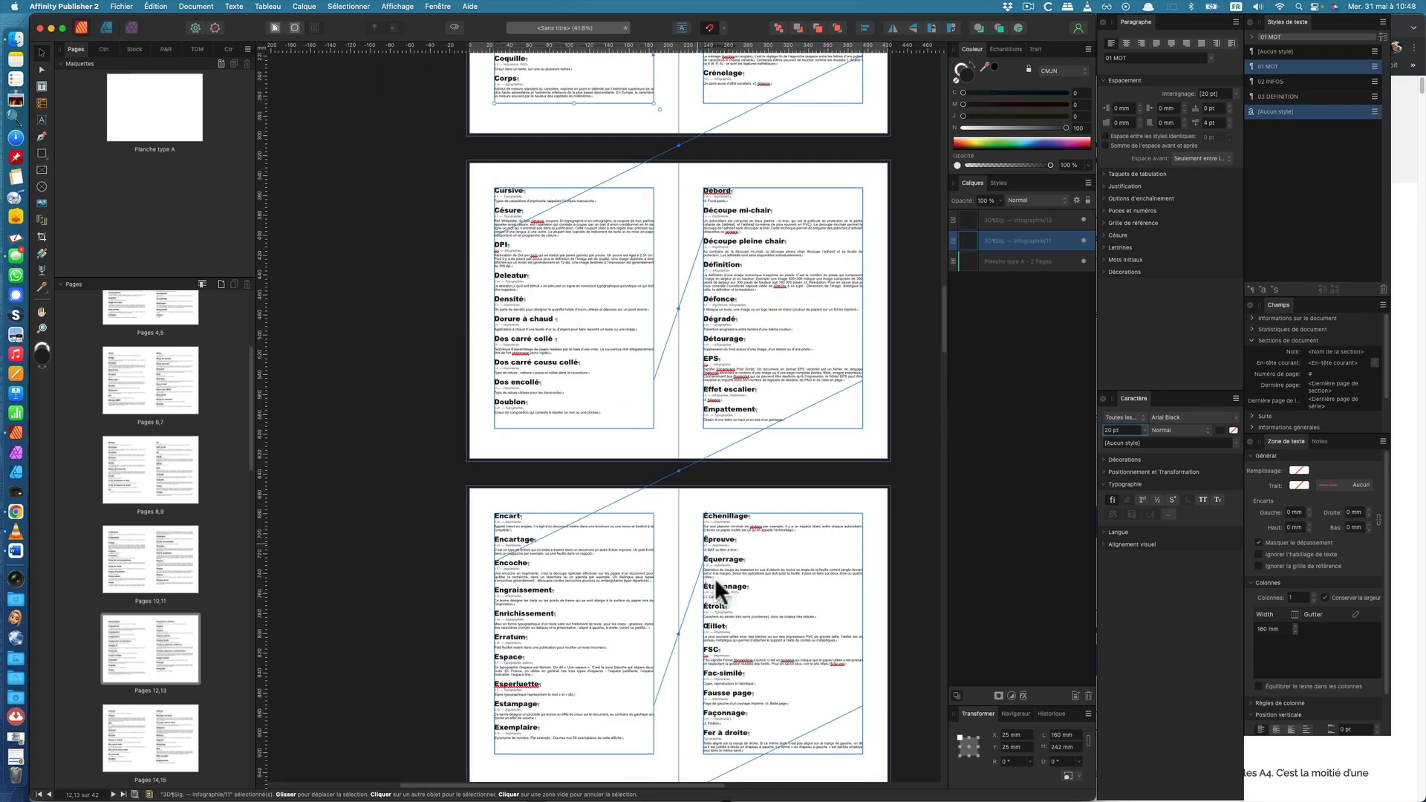
{"action": "left_click_drag", "start_coordinate": [730, 599], "coordinate": [711, 371]}
{"action": "left_click_drag", "start_coordinate": [684, 481], "coordinate": [652, 114]}
{"action": "scroll", "coordinate": [658, 436], "scroll_direction": "down", "scroll_amount": 10}
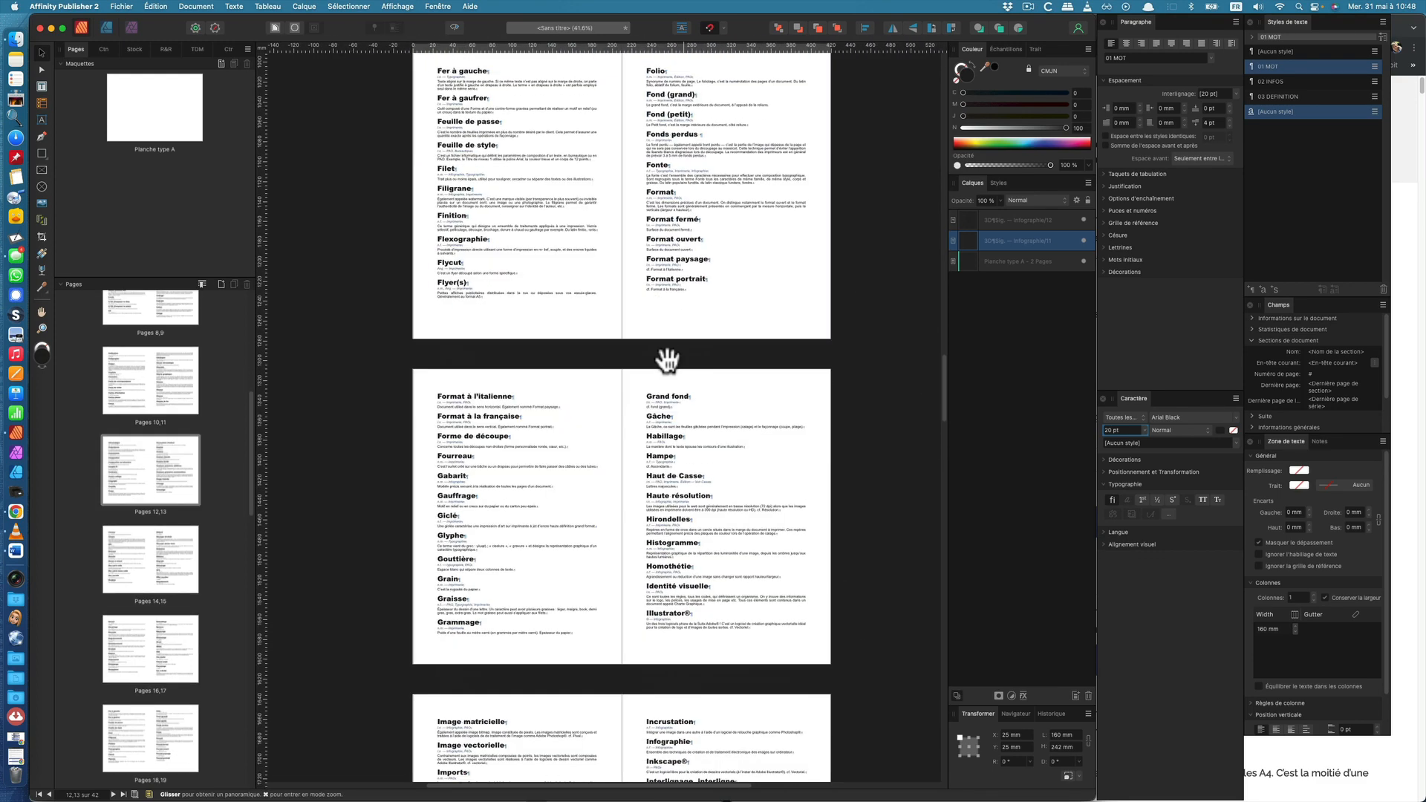
{"action": "scroll", "coordinate": [656, 383], "scroll_direction": "down", "scroll_amount": 8}
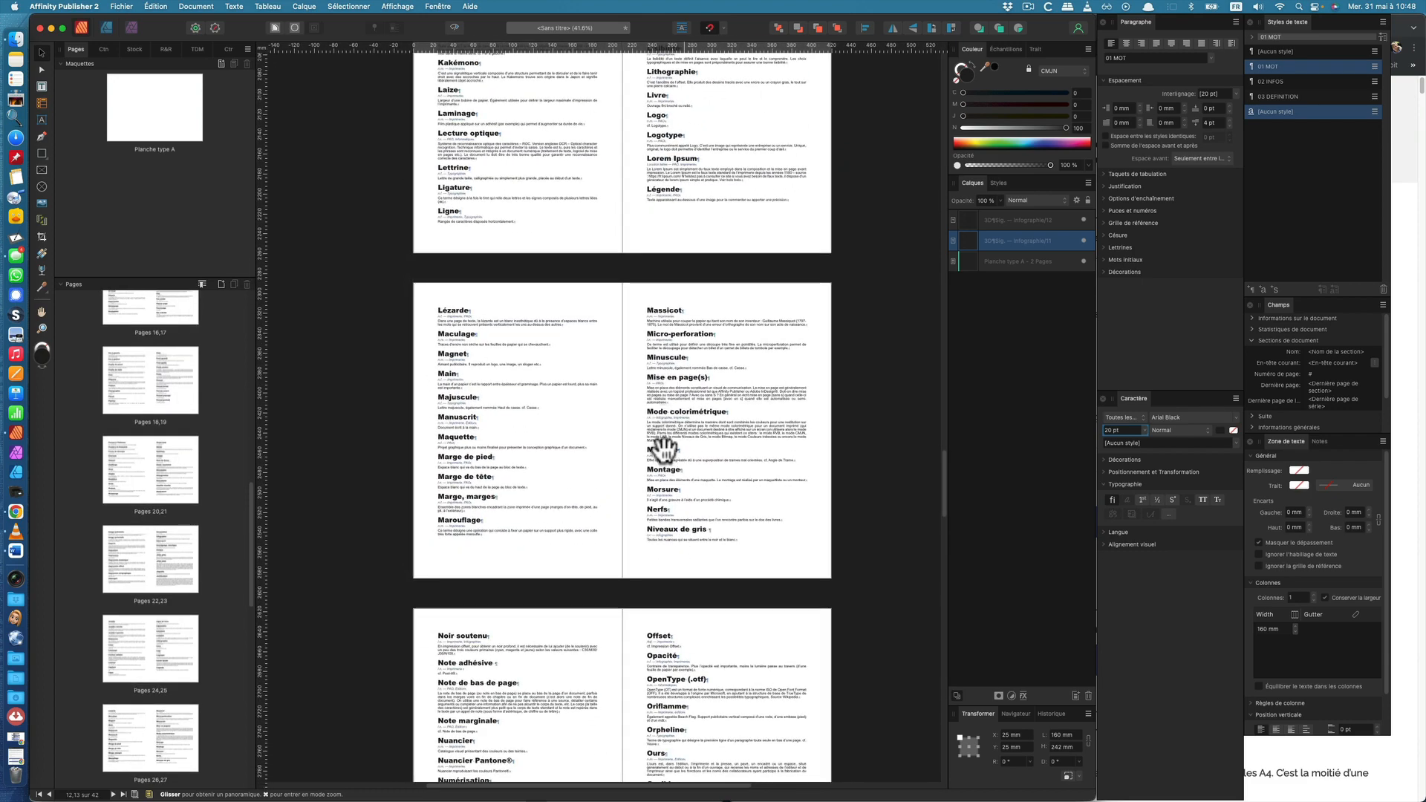
{"action": "scroll", "coordinate": [648, 514], "scroll_direction": "up", "scroll_amount": 15}
{"action": "scroll", "coordinate": [665, 437], "scroll_direction": "up", "scroll_amount": 20}
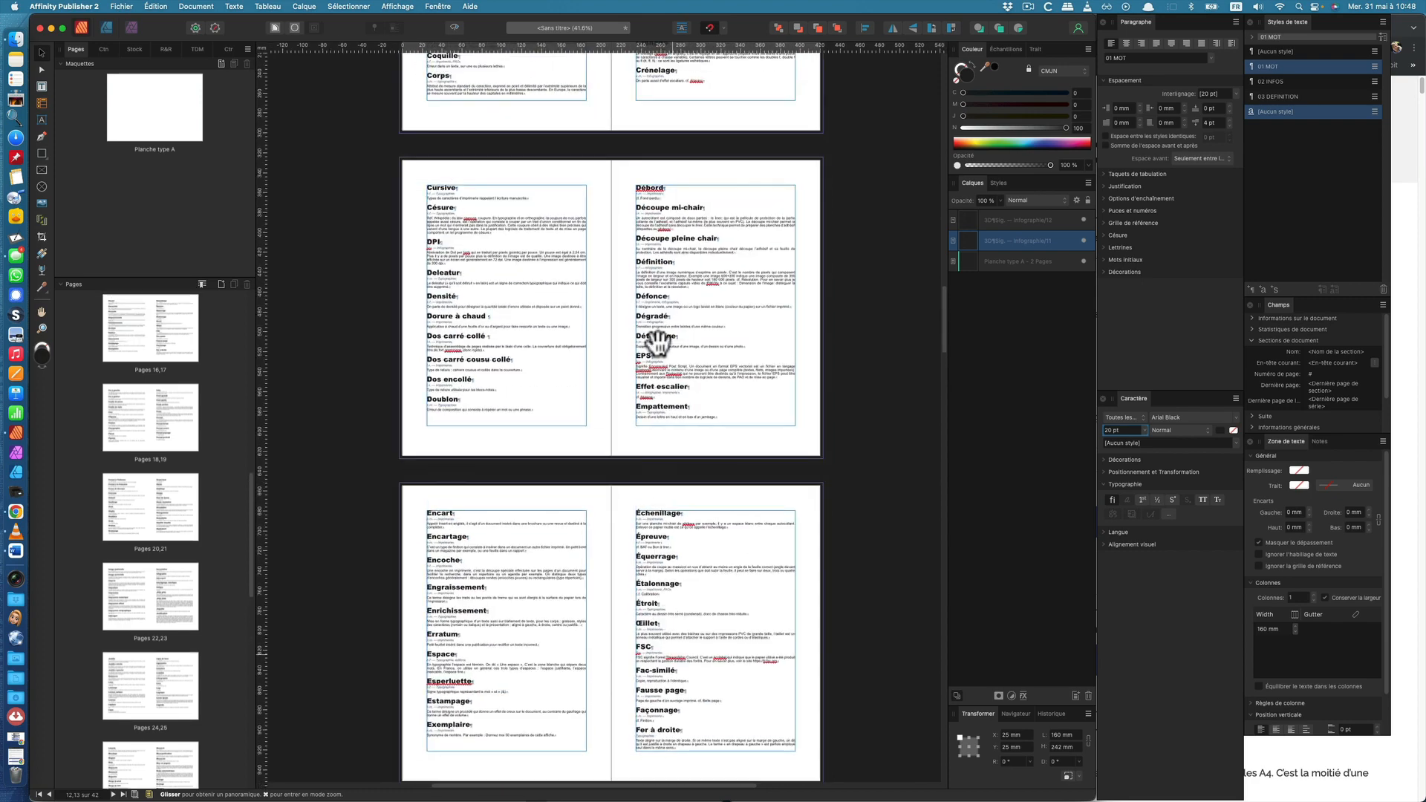
{"action": "scroll", "coordinate": [630, 371], "scroll_direction": "up", "scroll_amount": 15}
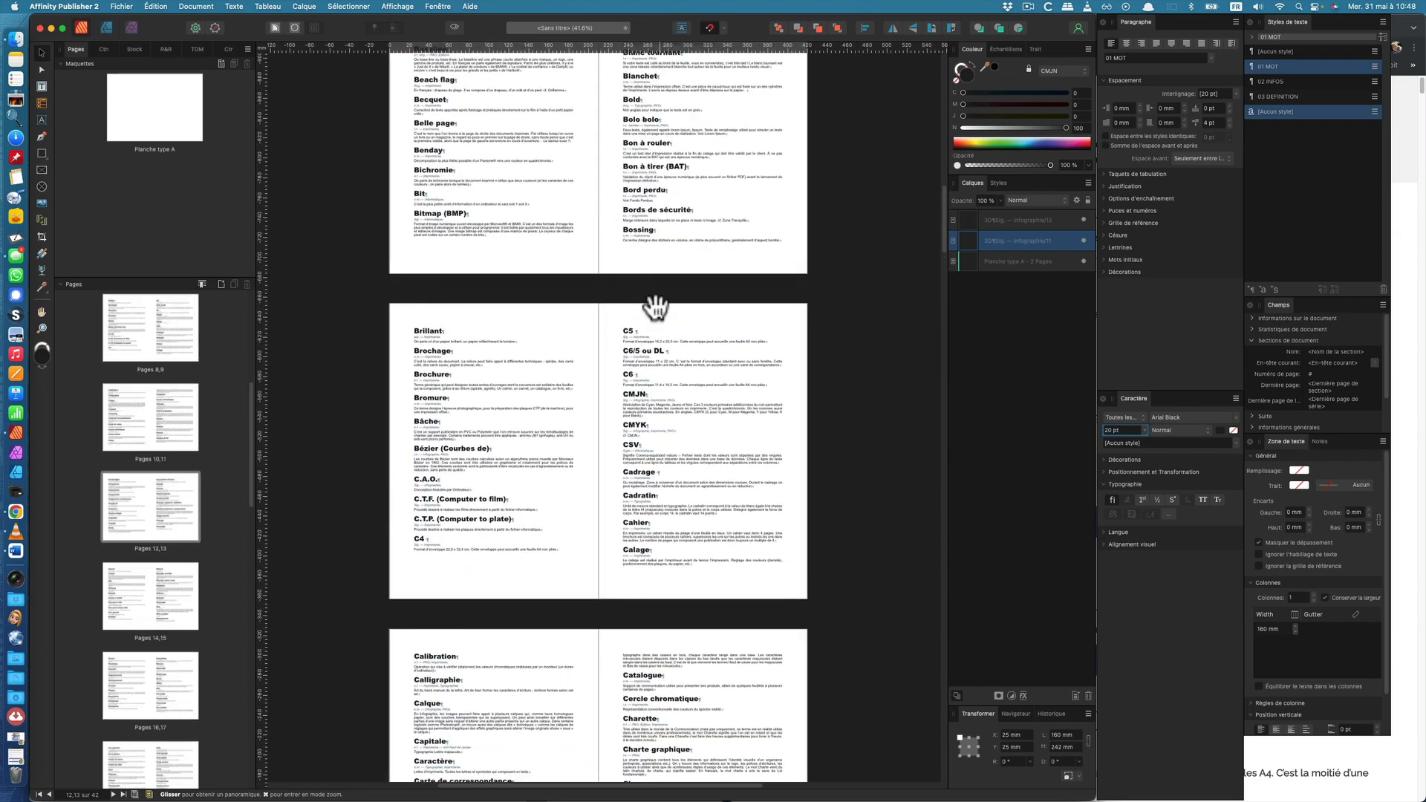
{"action": "left_click_drag", "start_coordinate": [648, 462], "coordinate": [587, 404]}
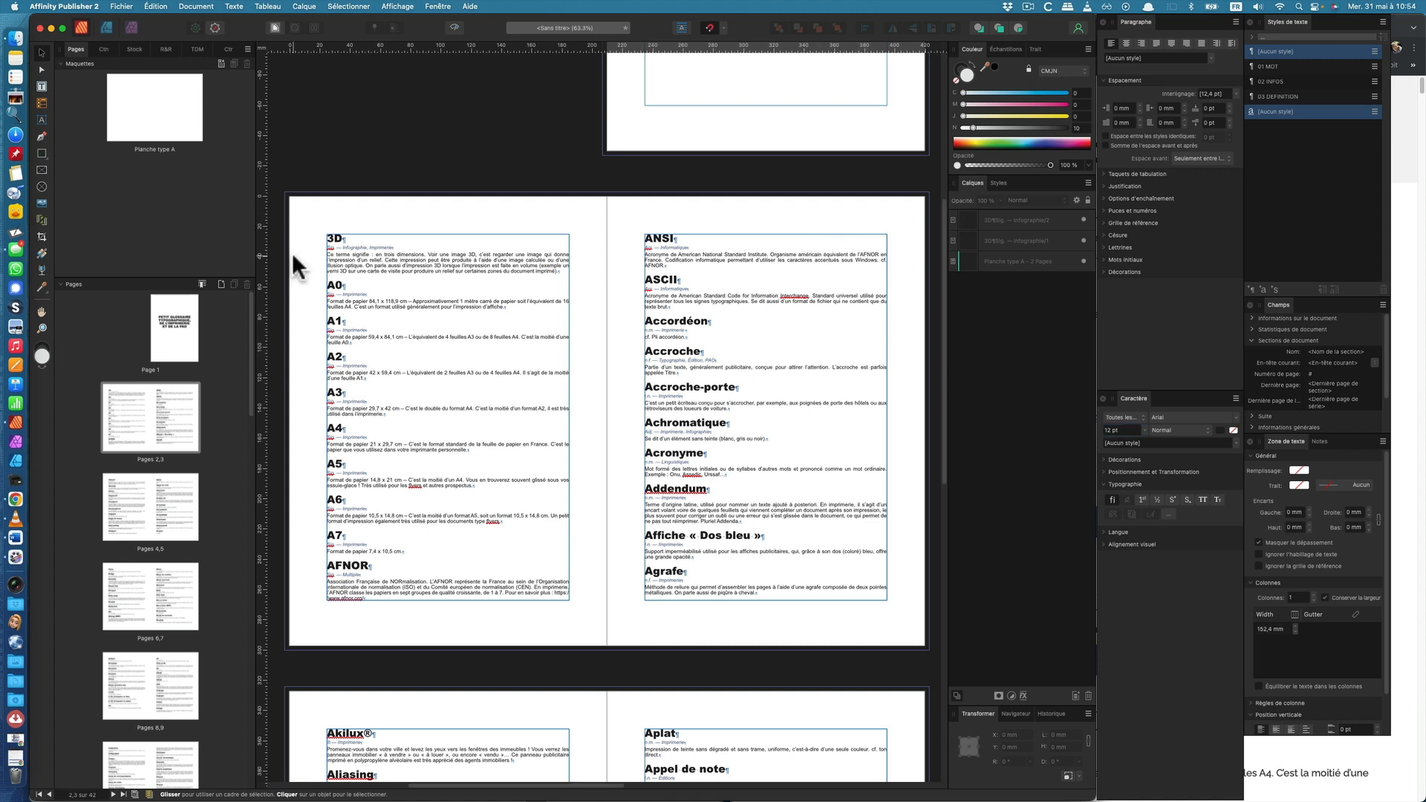
- On master Planche type A, add a text frame about 160 × 12 mm above the left page's text area reading "De XXXX à XXXXX"
{"action": "double_click", "coordinate": [144, 146]}
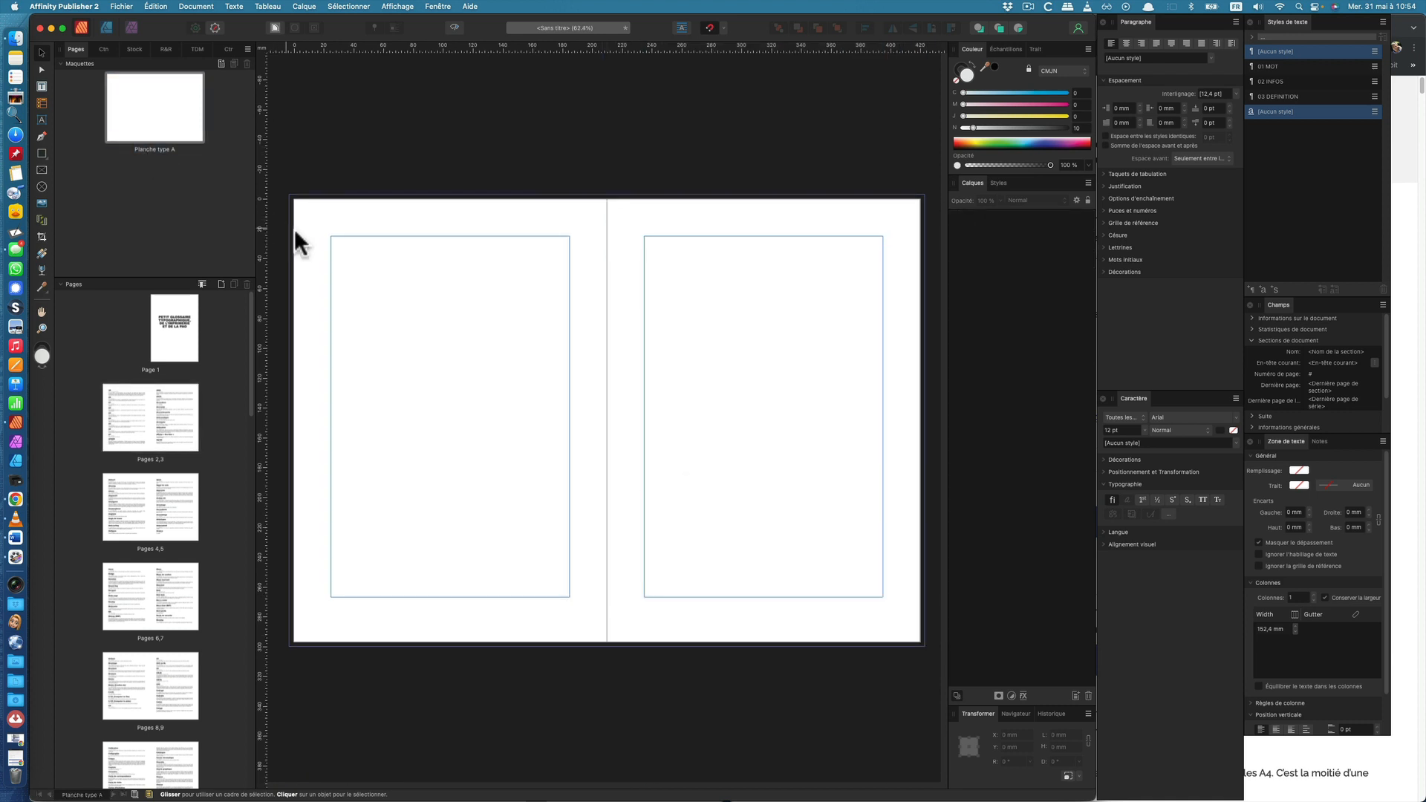
{"action": "left_click", "coordinate": [42, 86]}
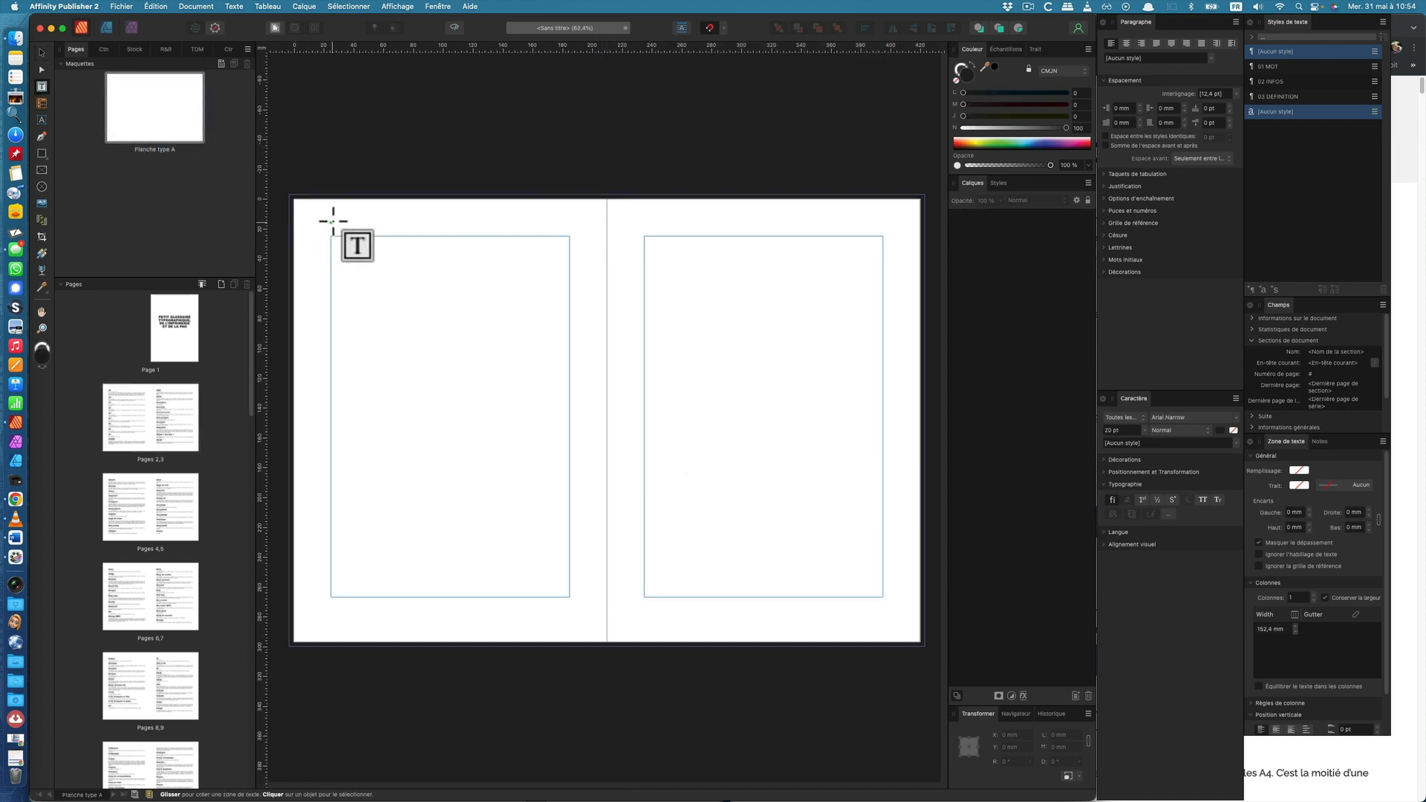
{"action": "left_click_drag", "start_coordinate": [330, 218], "coordinate": [570, 236]}
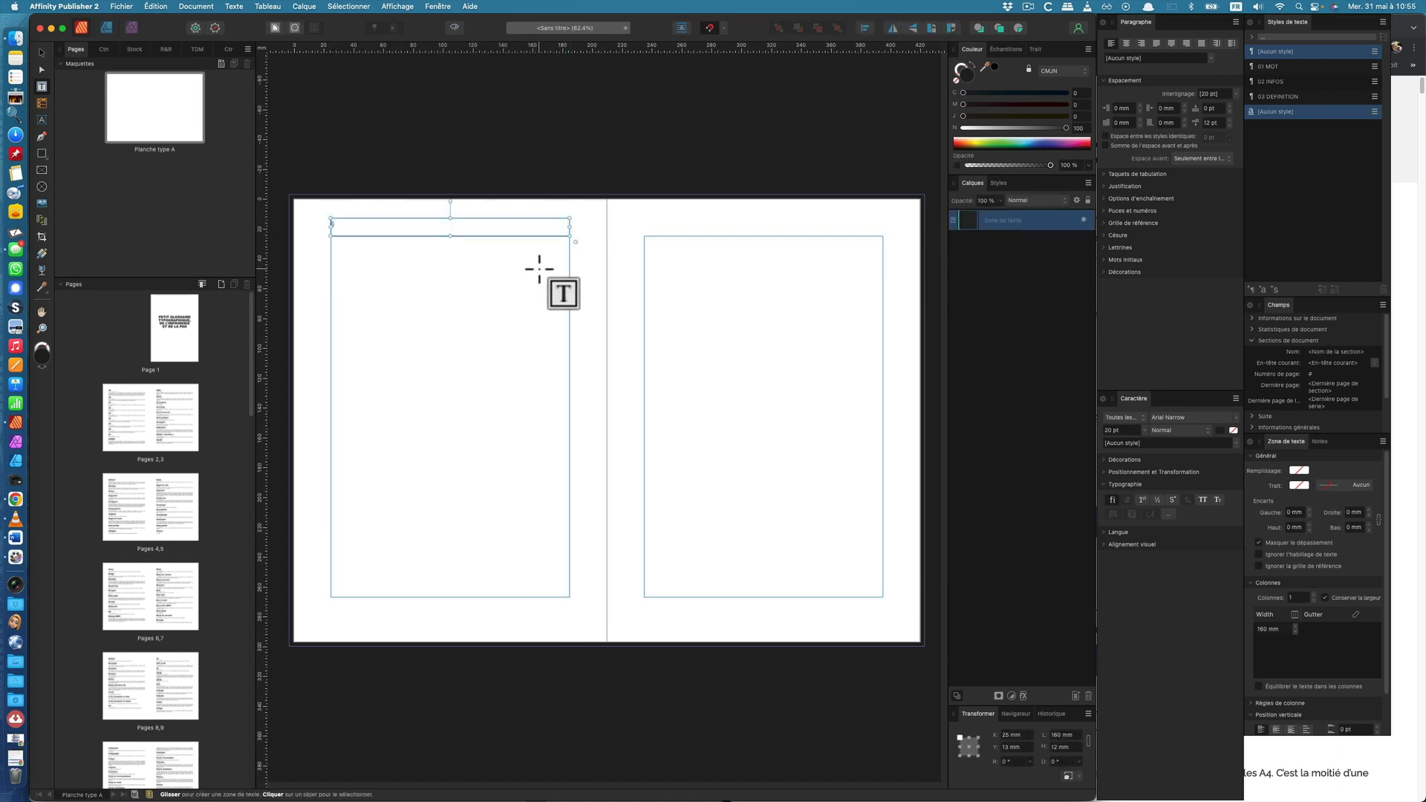
{"action": "type", "text": "De XXXX à XXXXX"}
{"action": "left_click", "coordinate": [42, 52]}
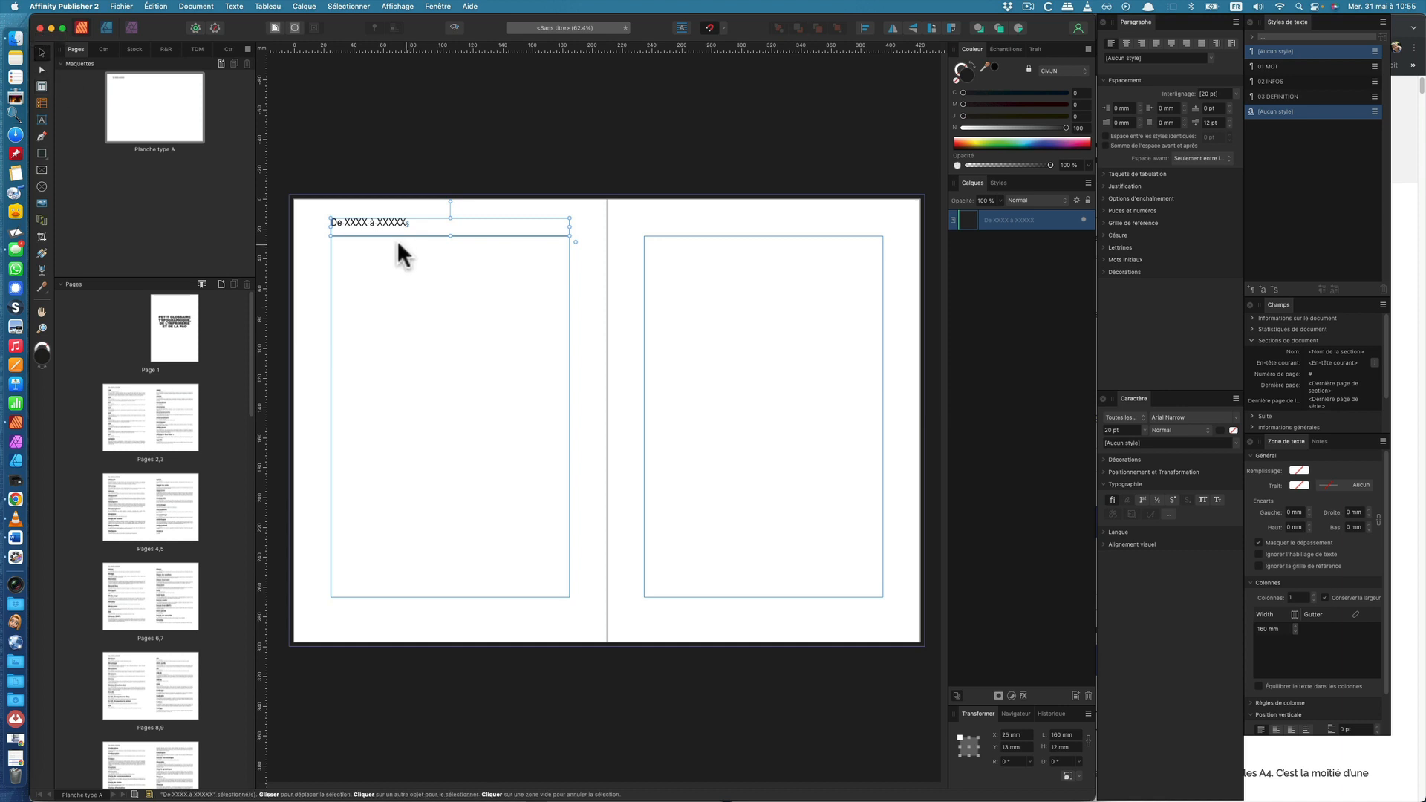
- Delete the first placeholder, "XXXX", from the master page's header text
{"action": "scroll", "coordinate": [327, 211], "scroll_direction": "up", "scroll_amount": 5}
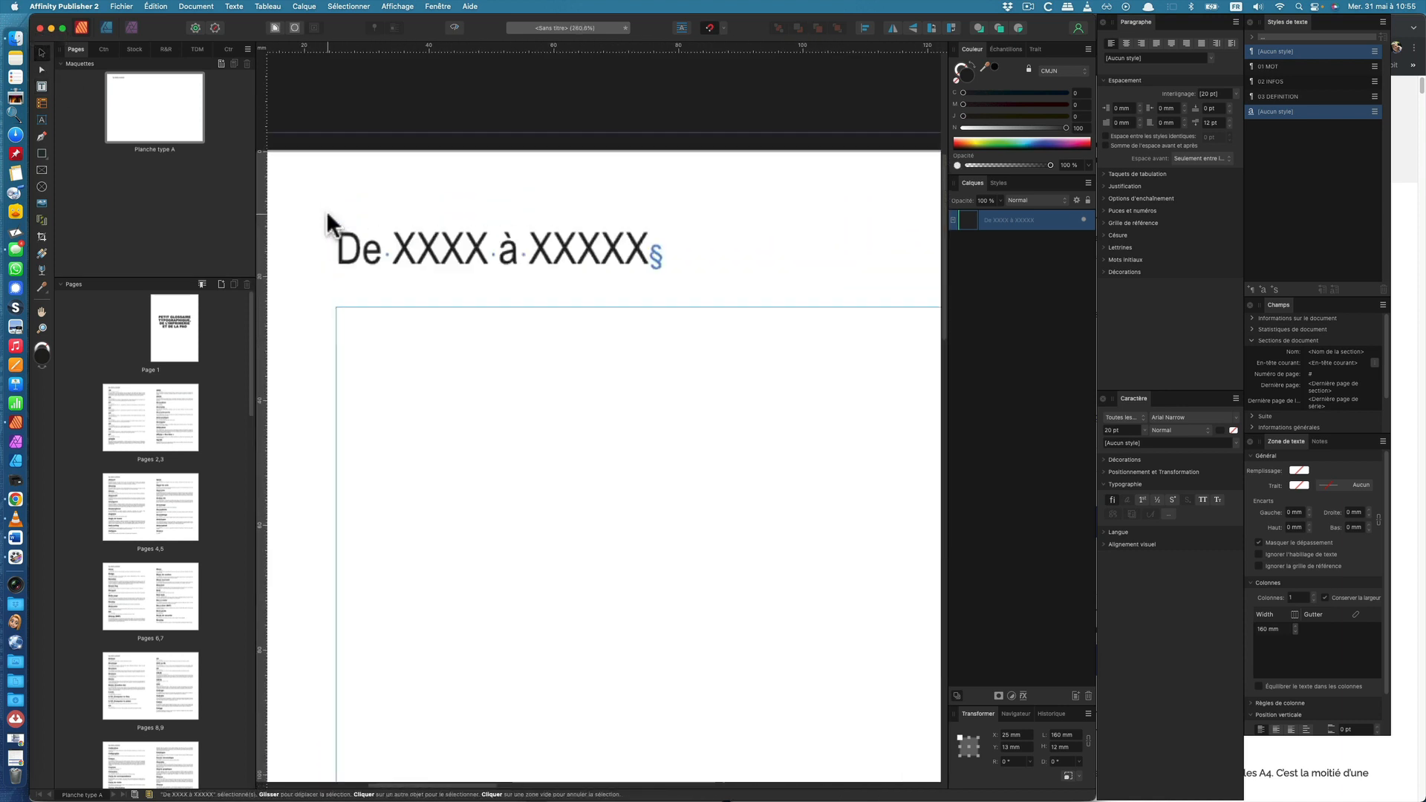
{"action": "scroll", "coordinate": [327, 210], "scroll_direction": "down", "scroll_amount": 4}
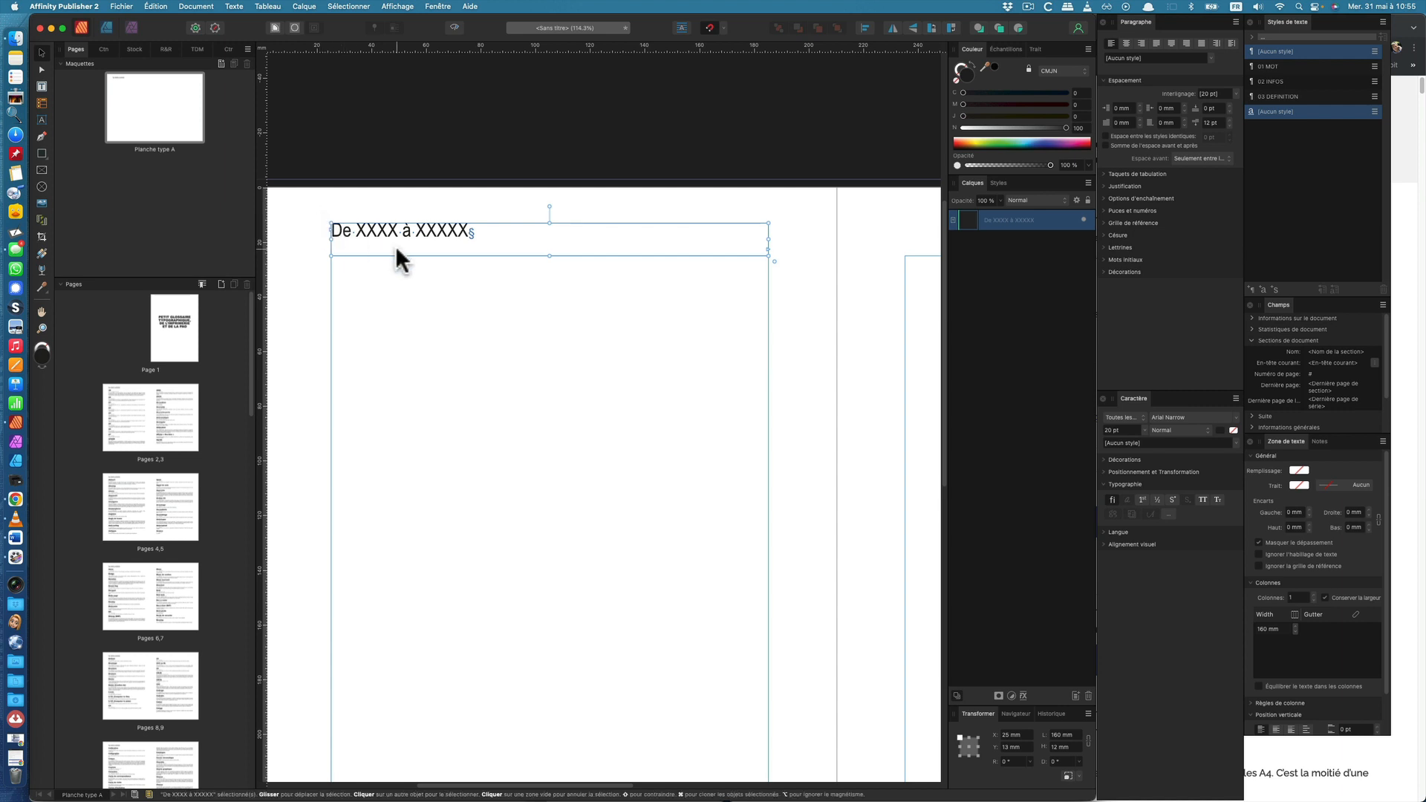
{"action": "double_click", "coordinate": [367, 231]}
{"action": "double_click", "coordinate": [367, 230]}
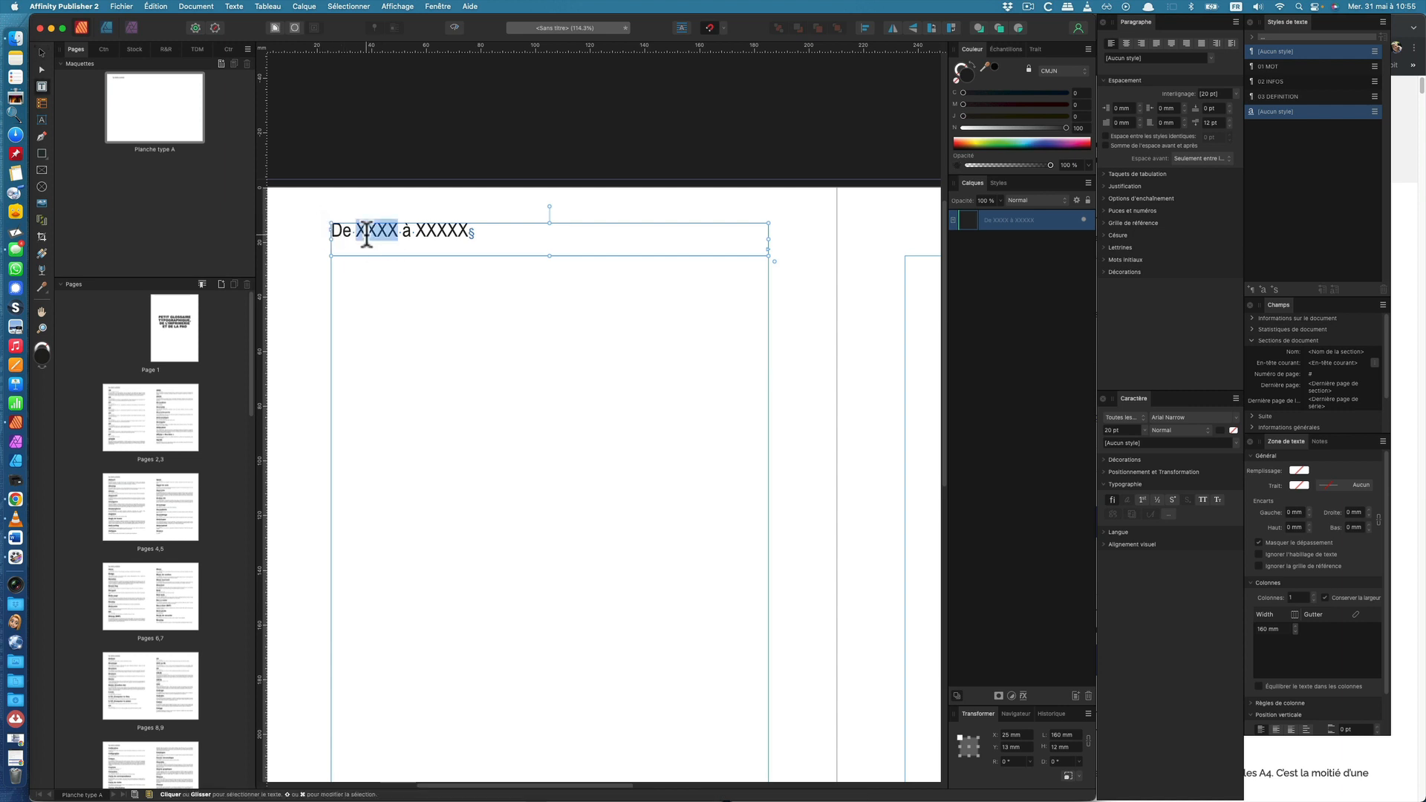
{"action": "key", "text": "BackSpace"}
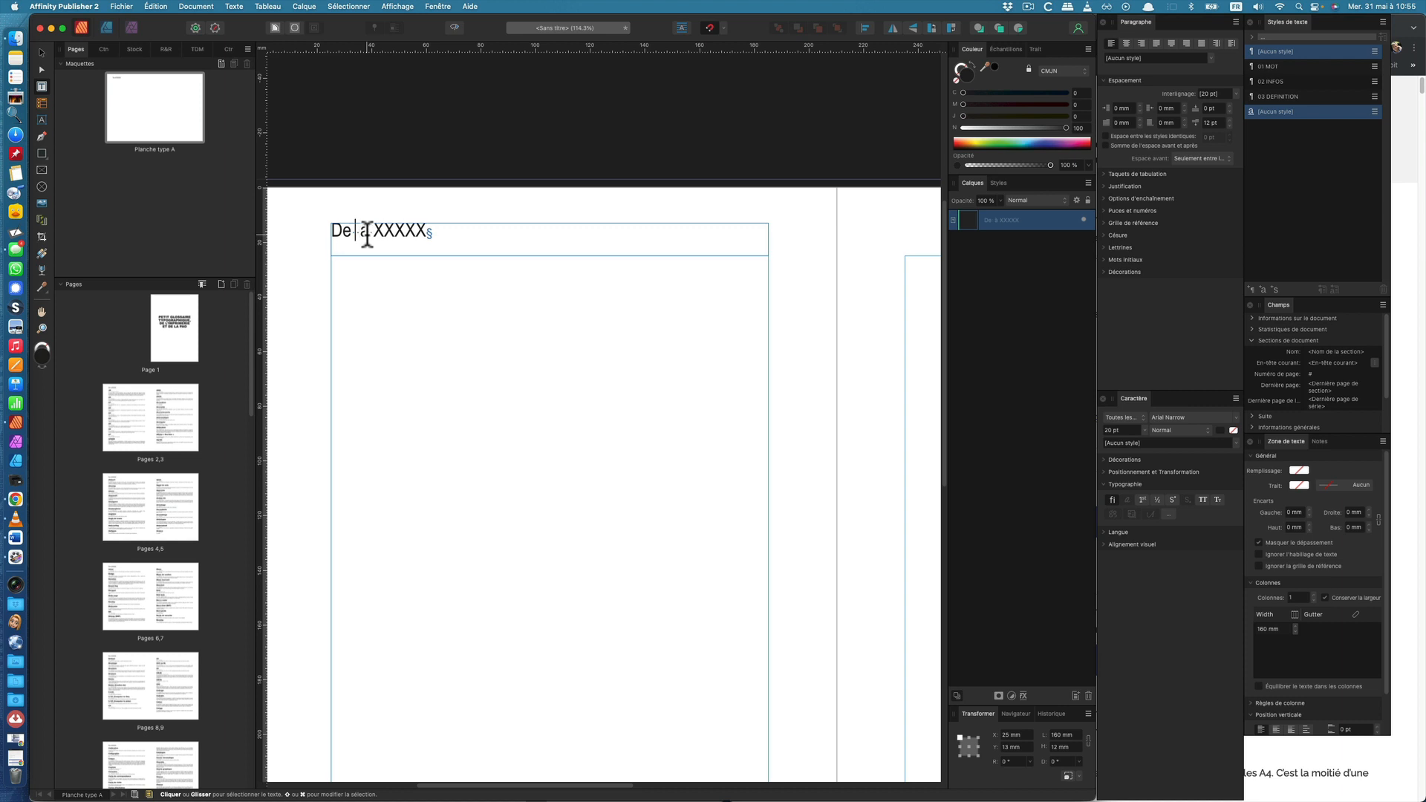
{"action": "key", "text": "Escape"}
- Set the default running-header field values to the 01 MOT style, using the first occurrence on the page (Premier de la page)
{"action": "left_click", "coordinate": [435, 7]}
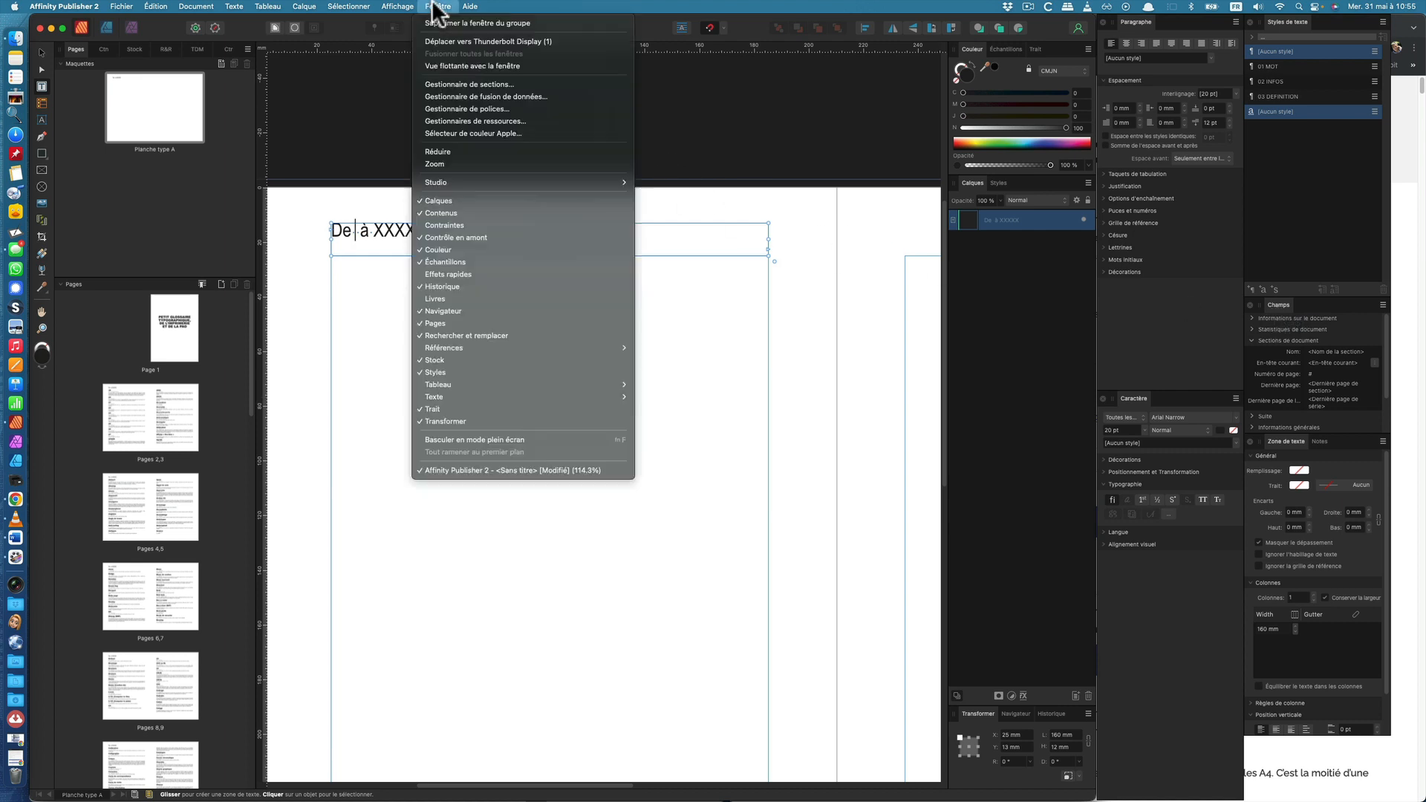
{"action": "mouse_move", "coordinate": [470, 347]}
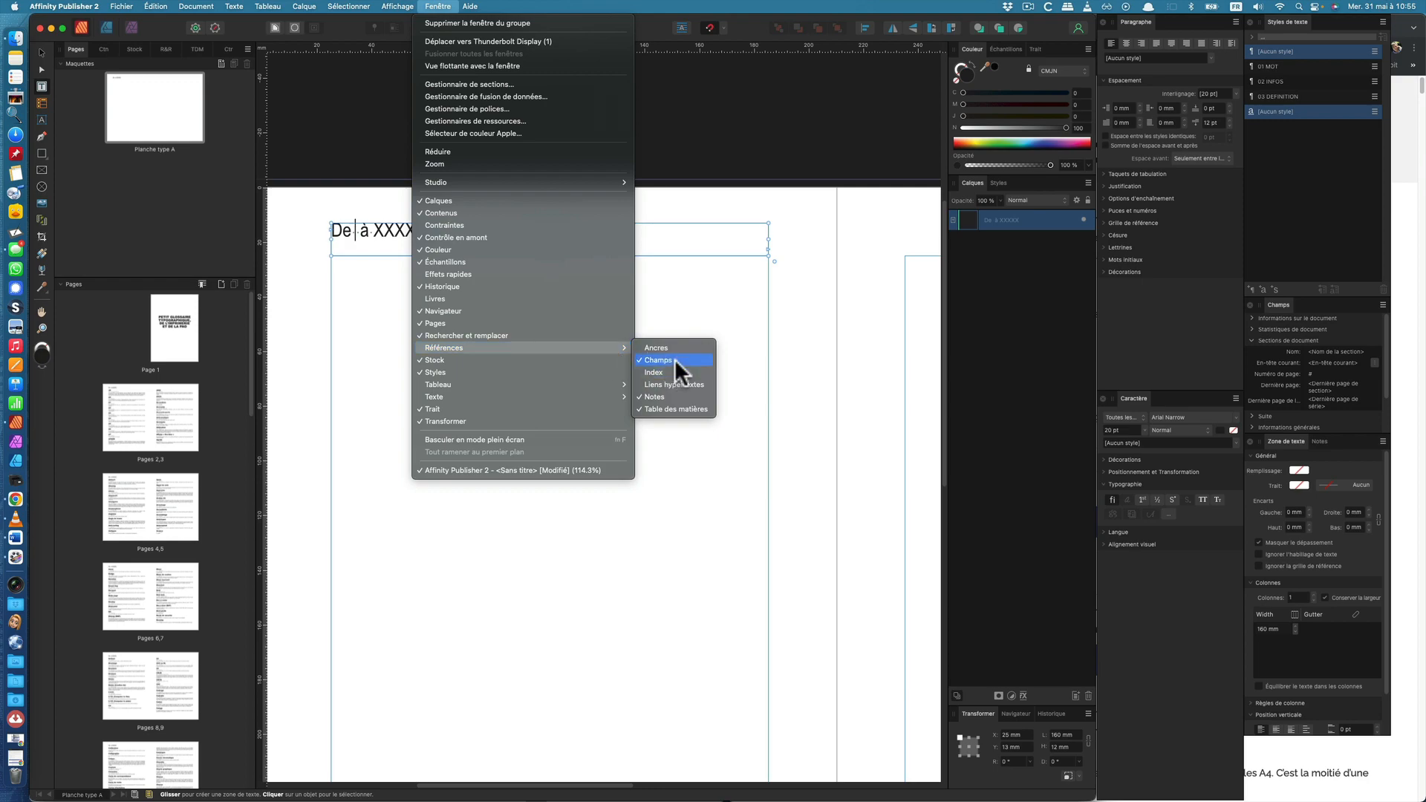
{"action": "left_click", "coordinate": [1362, 331]}
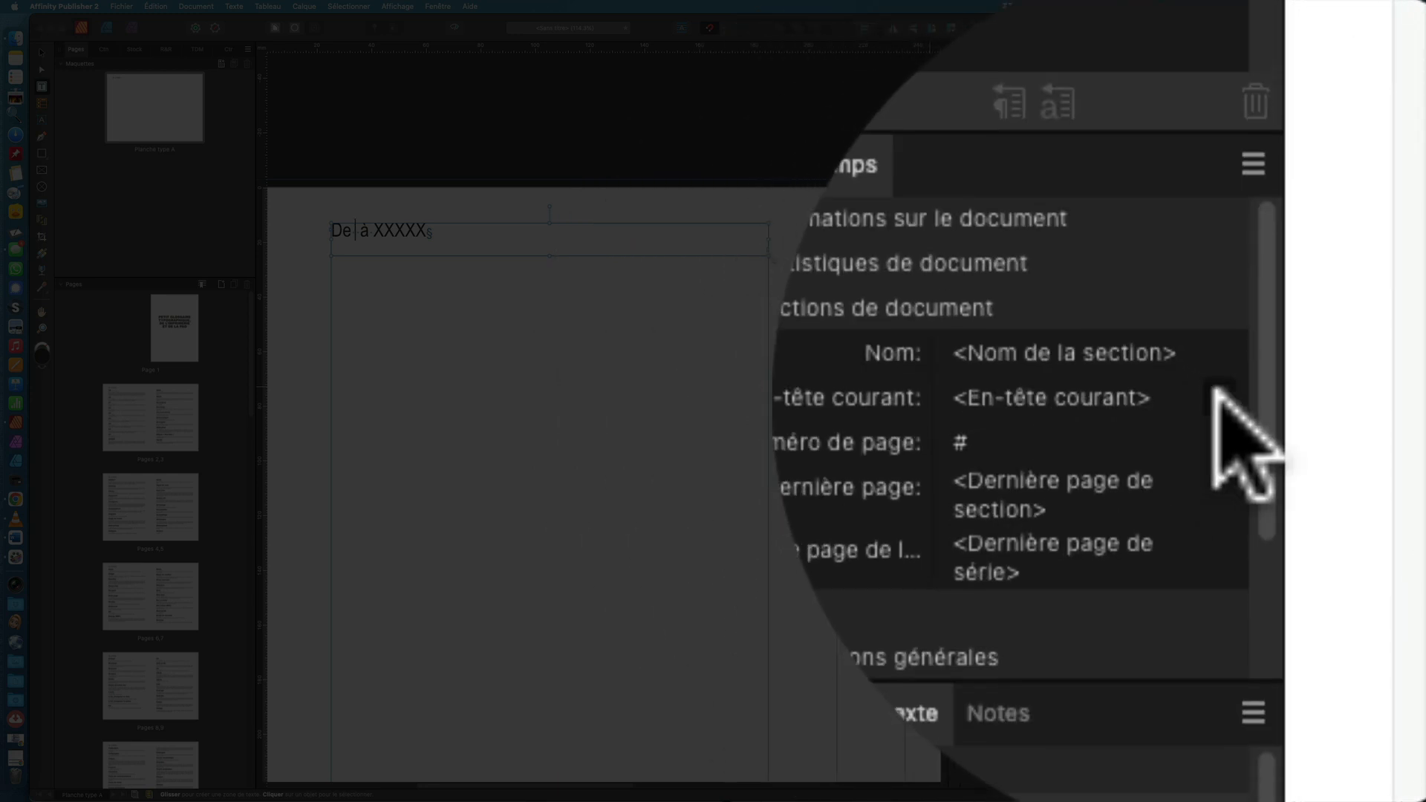
{"action": "left_click", "coordinate": [1244, 265]}
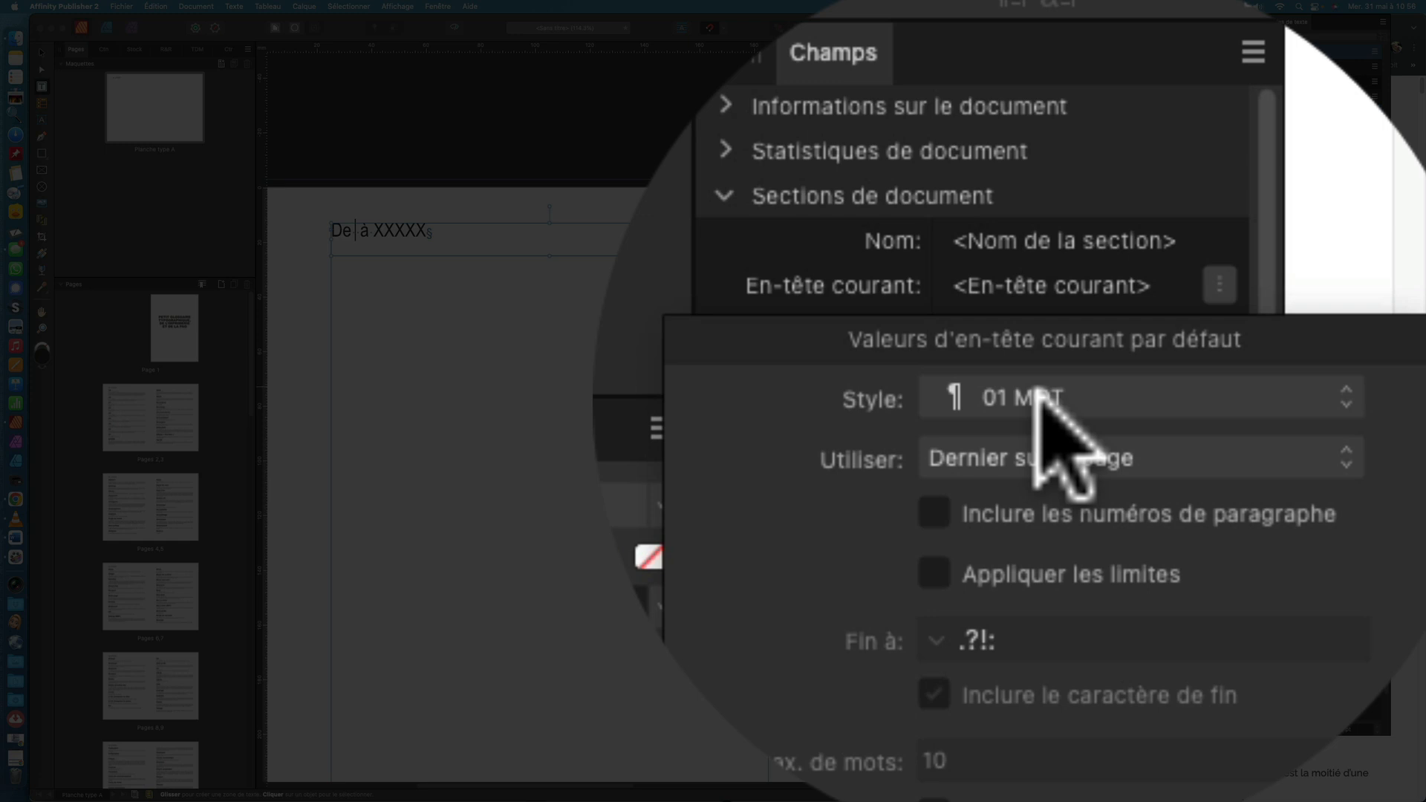
{"action": "left_click", "coordinate": [1039, 459]}
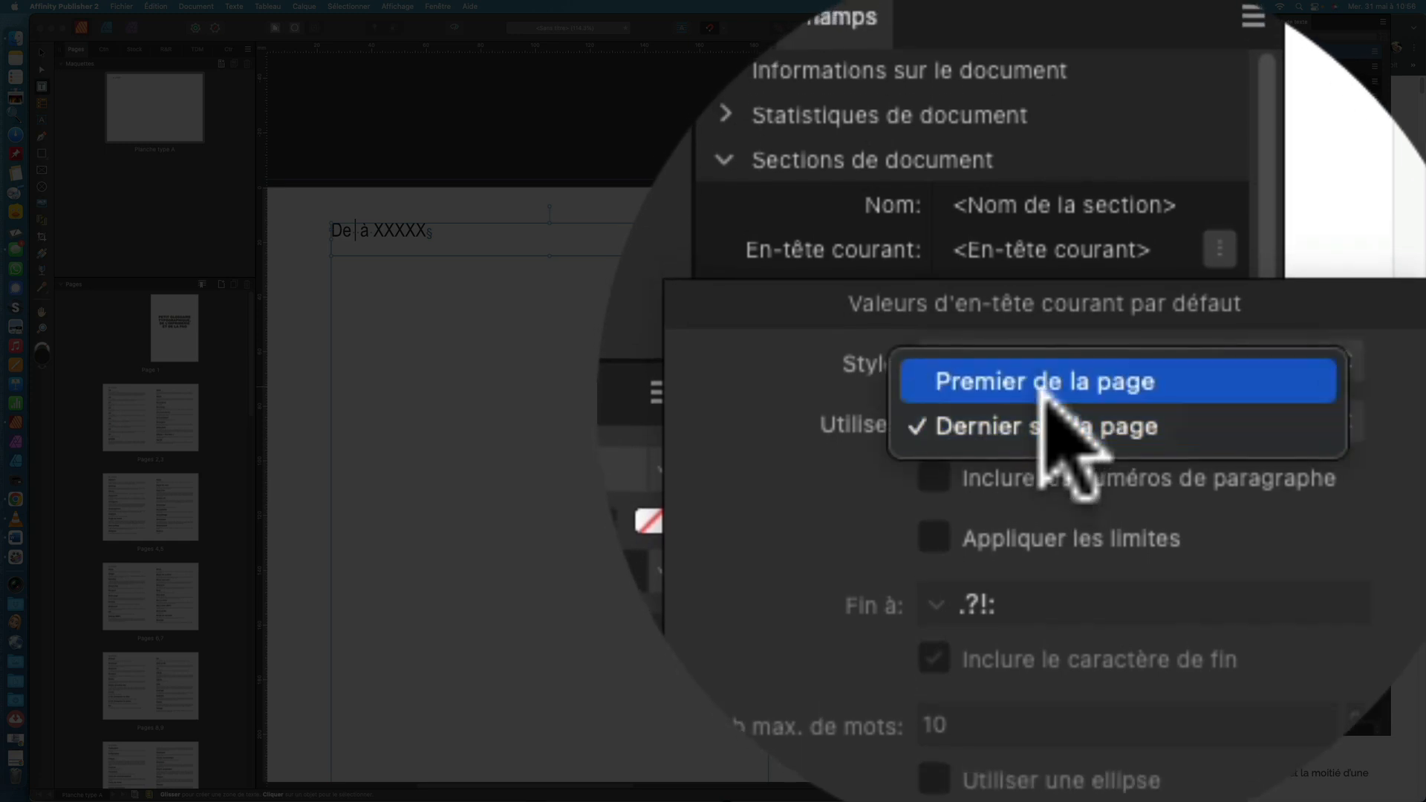
{"action": "left_click", "coordinate": [1043, 387]}
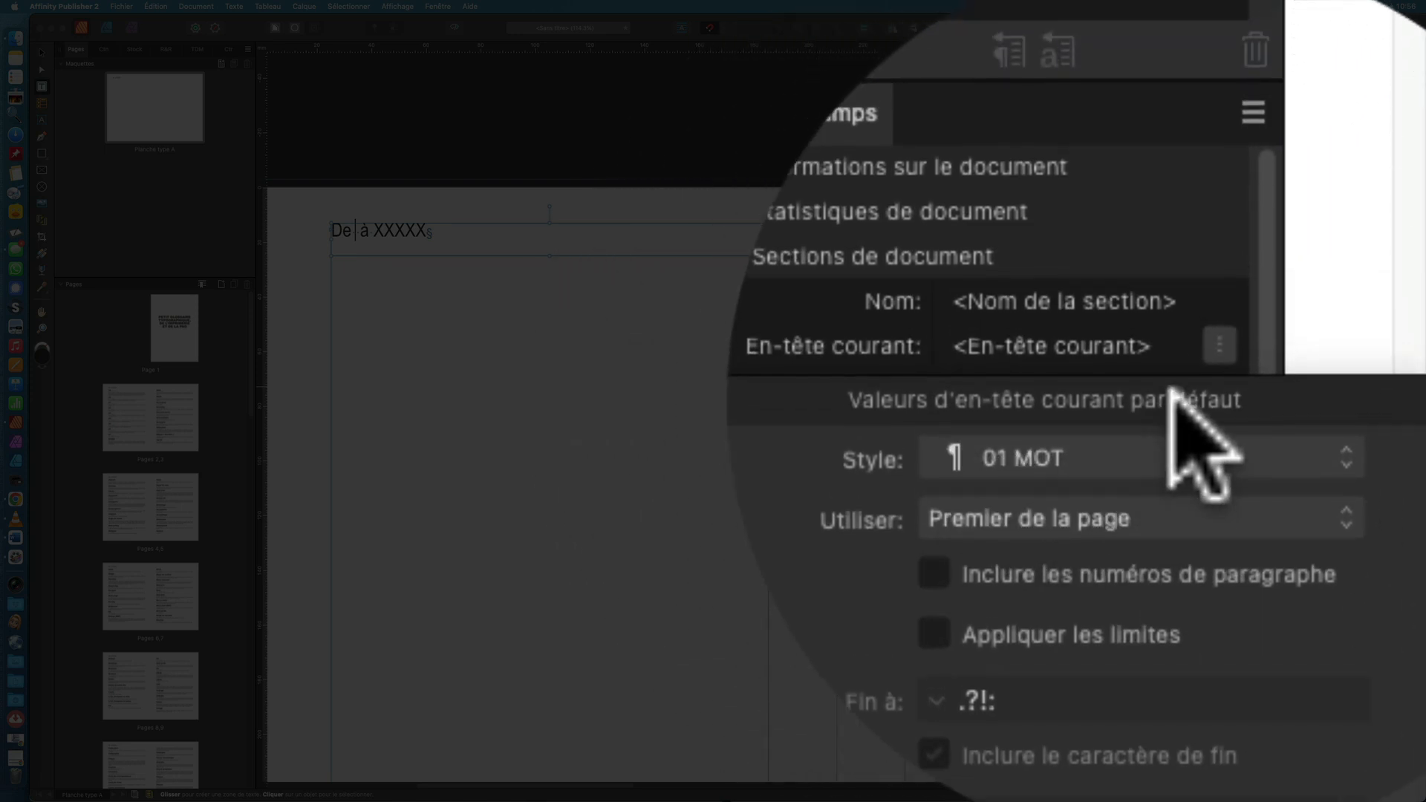
{"action": "left_click", "coordinate": [1216, 392]}
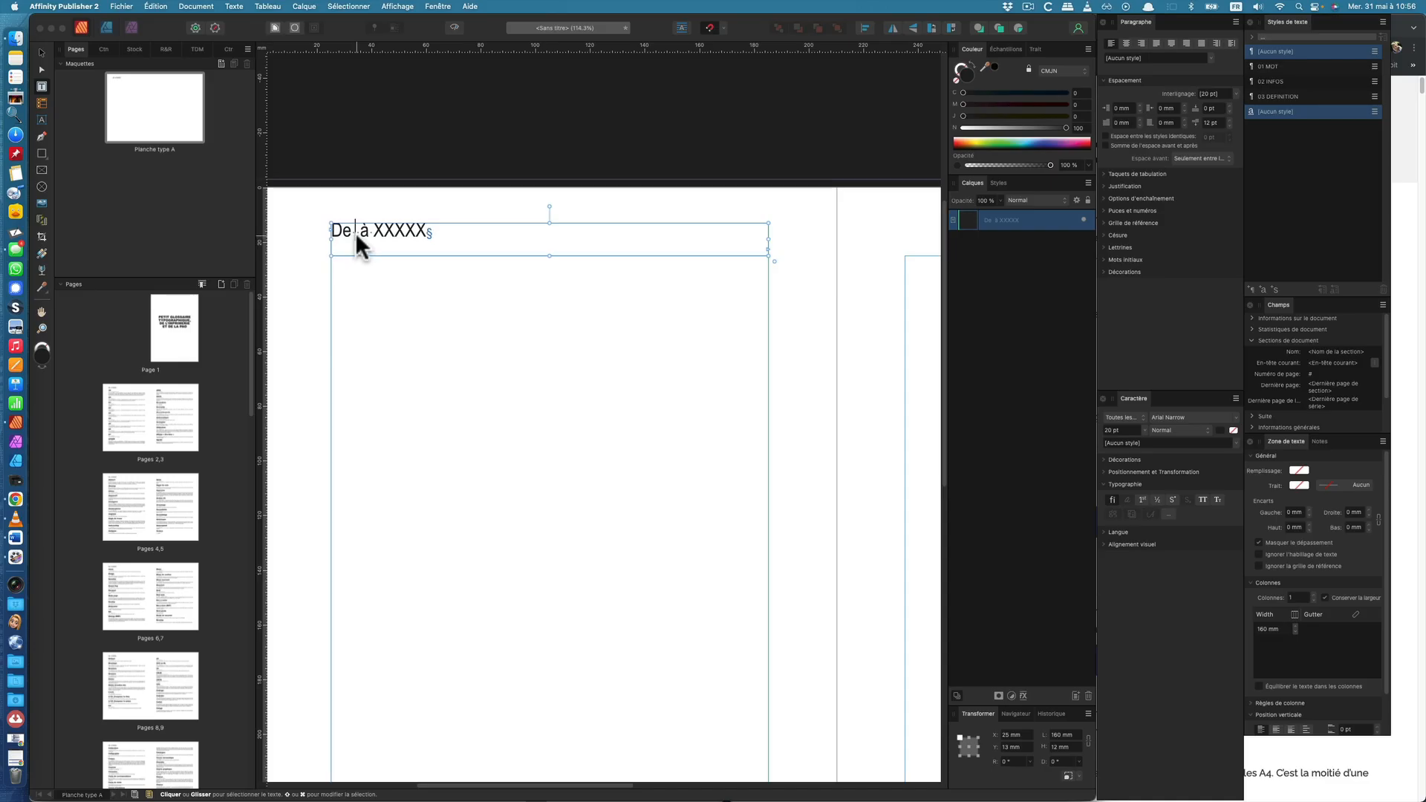
{"action": "double_click", "coordinate": [1321, 350]}
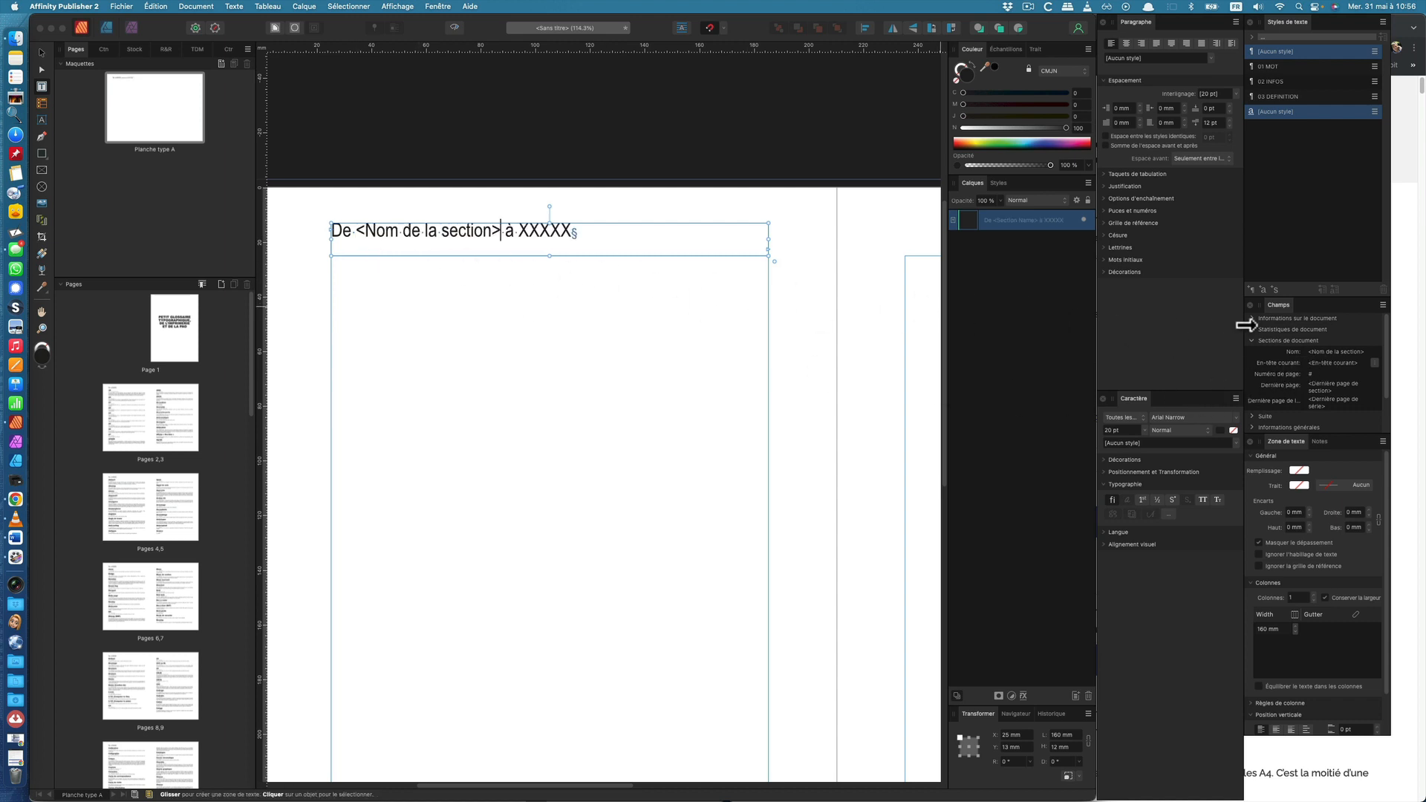
{"action": "key", "text": "BackSpace"}
{"action": "key", "text": "BackSpace"}
{"action": "key", "text": "BackSpace"}
{"action": "key", "text": "BackSpace"}
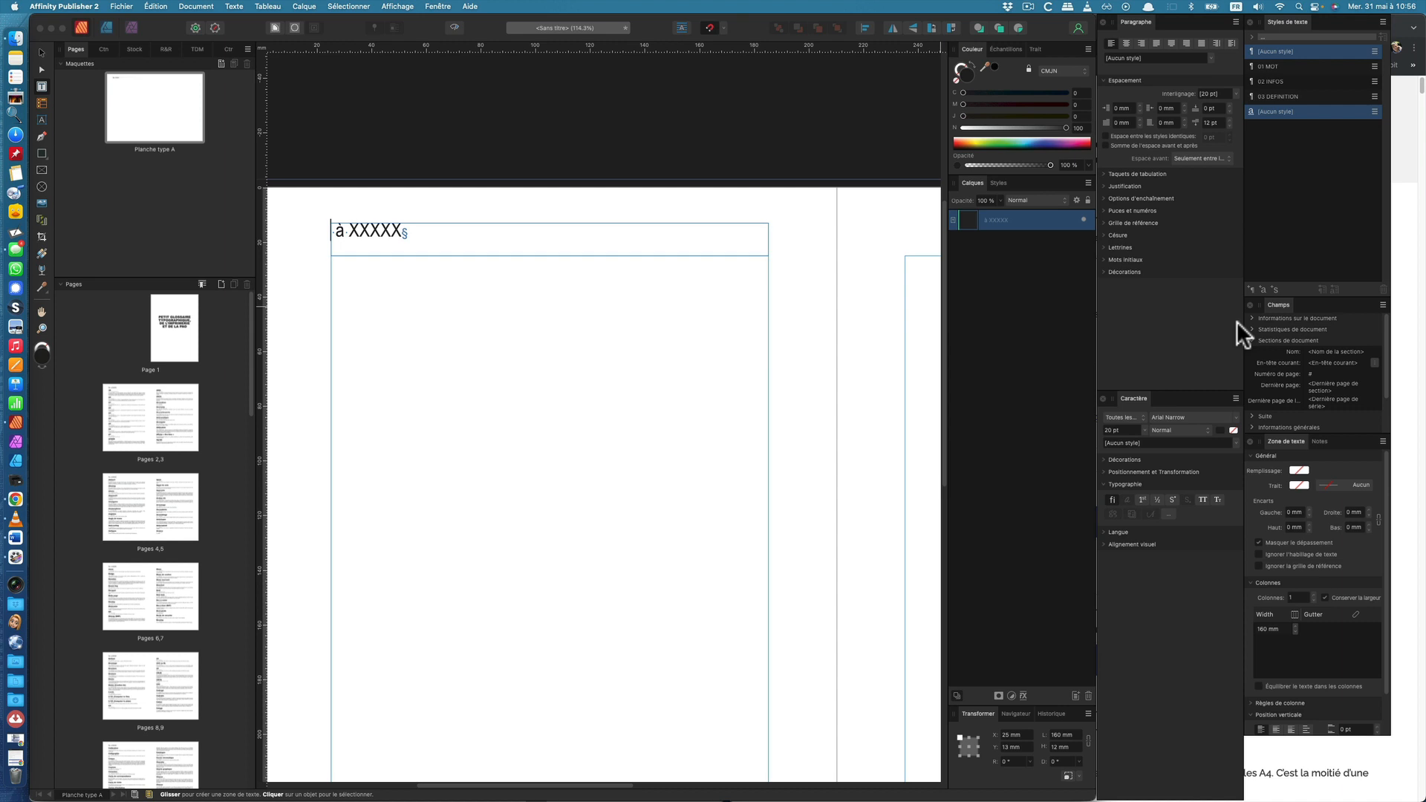
{"action": "type", "text": "De"}
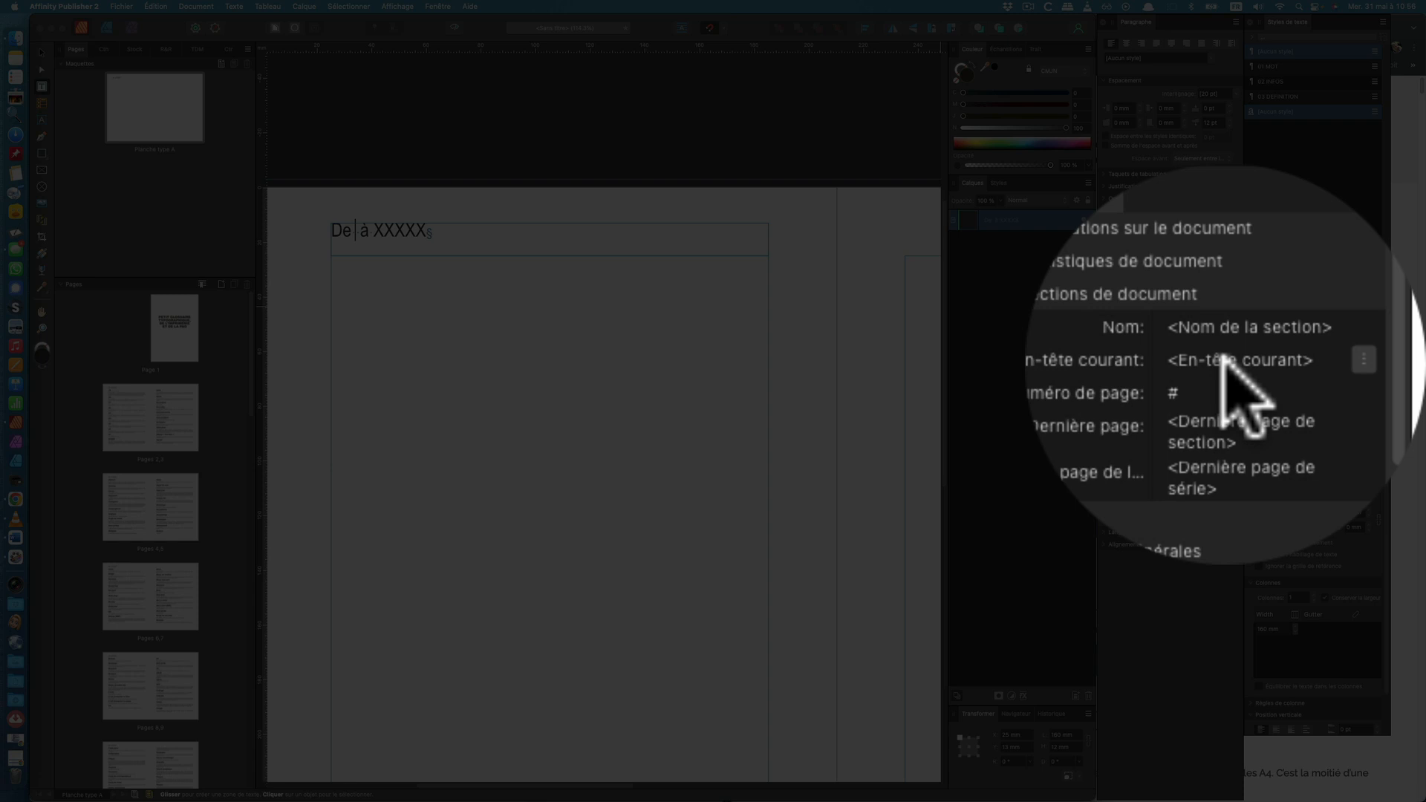
- Insert the running-header field after "De" in the master header and delete the "XXXXX" placeholder
{"action": "double_click", "coordinate": [1324, 363]}
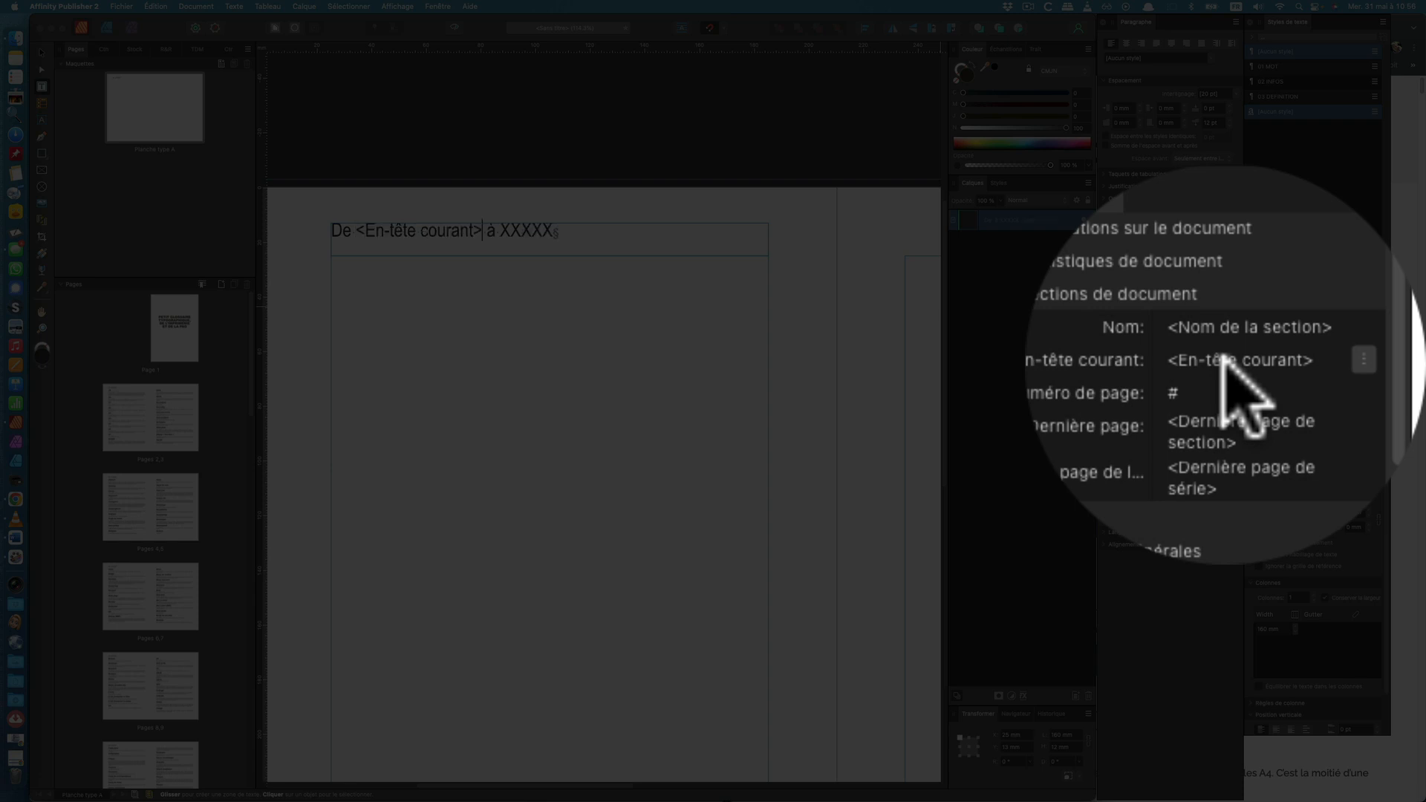
{"action": "double_click", "coordinate": [530, 233]}
{"action": "key", "text": "BackSpace"}
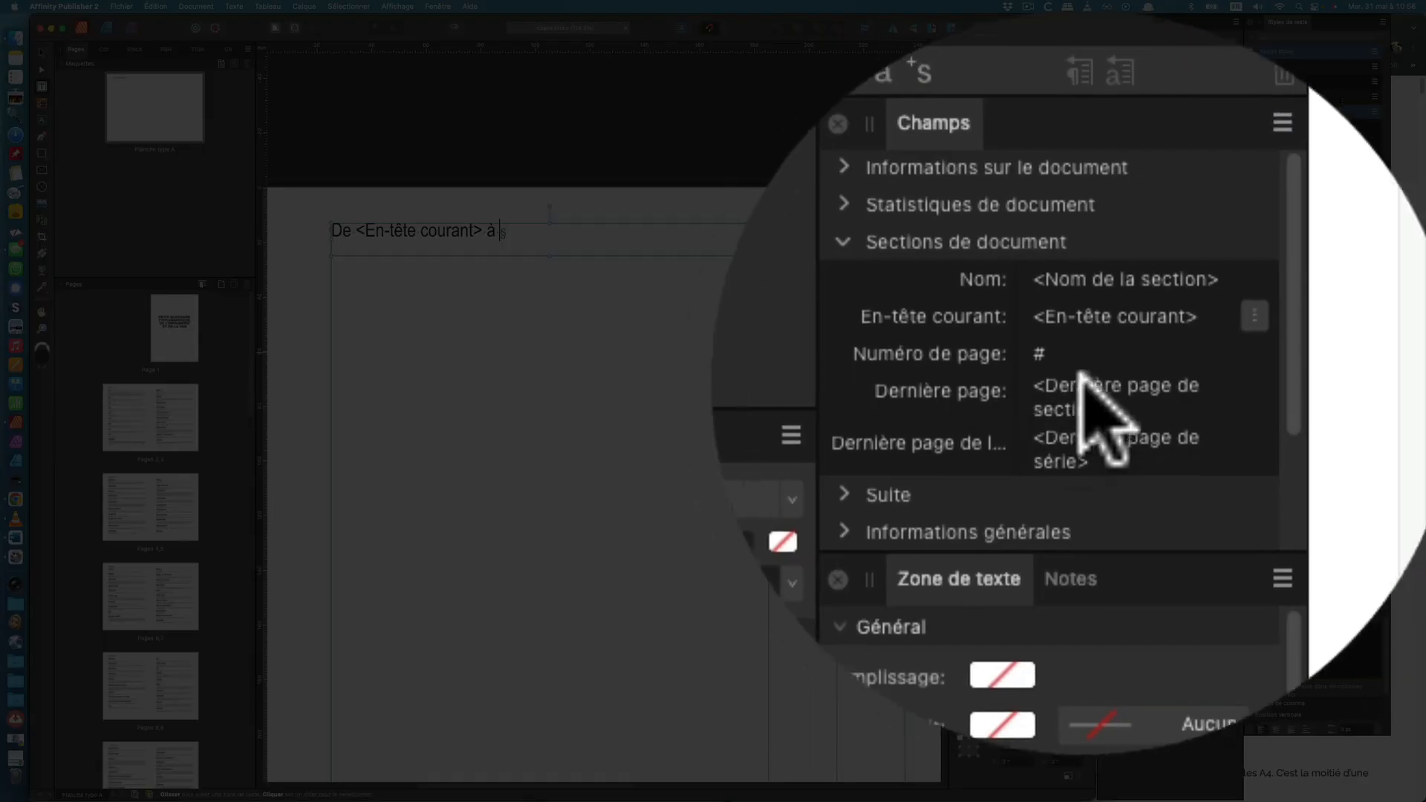
- Set the running-header default to the last occurrence on the page (Dernier sur la page) and insert the field after "à" in the master header
{"action": "left_click", "coordinate": [1254, 371]}
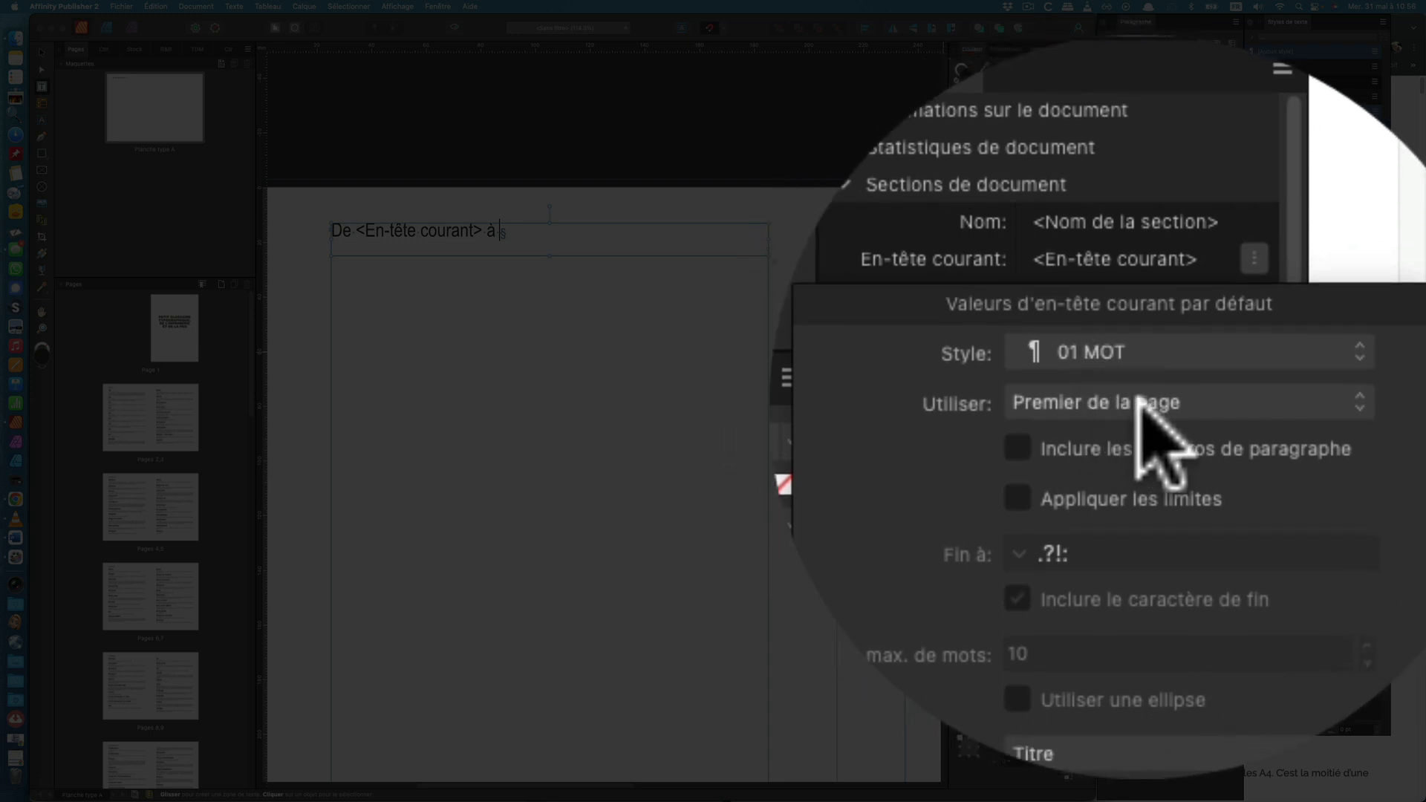
{"action": "left_click", "coordinate": [1054, 398]}
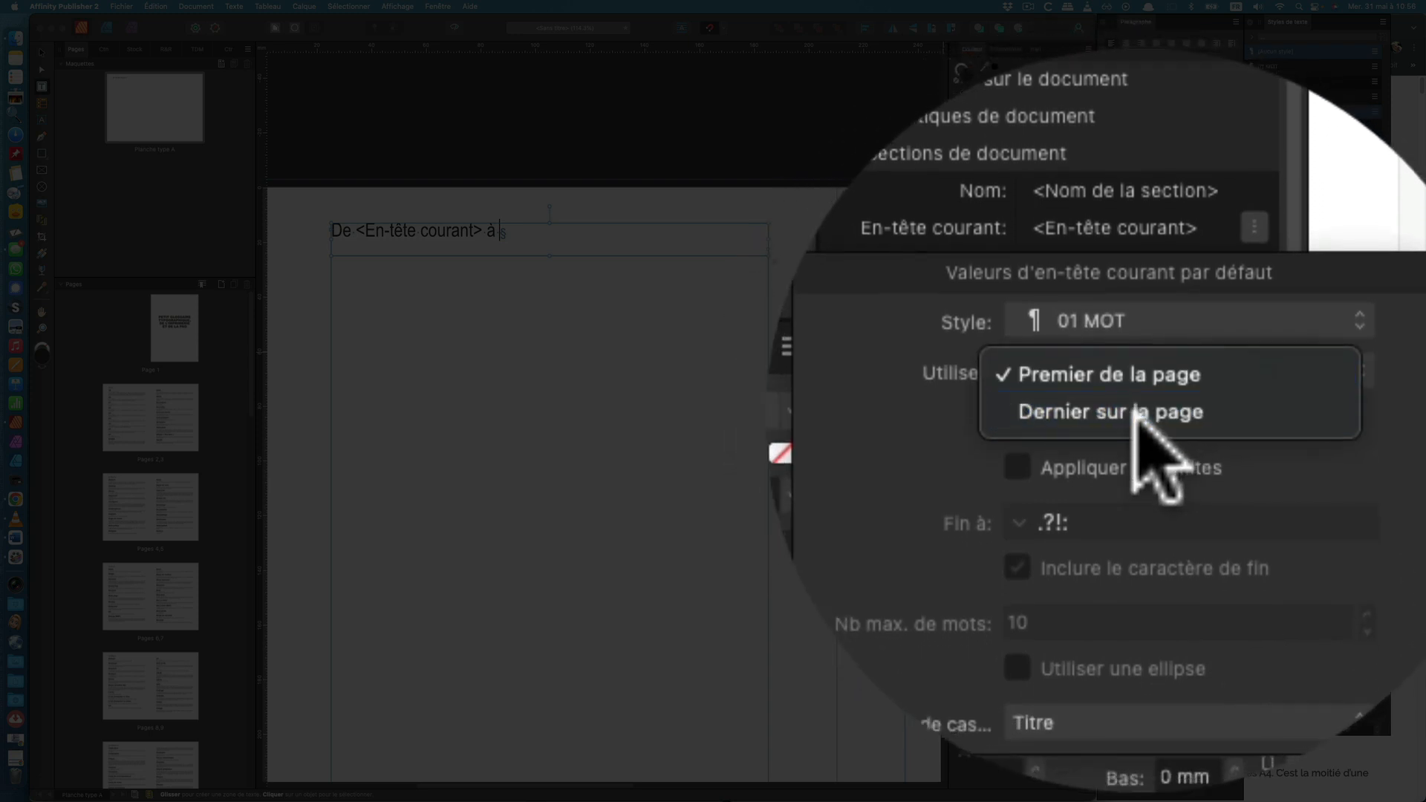
{"action": "left_click", "coordinate": [1134, 413]}
{"action": "left_click", "coordinate": [1218, 364]}
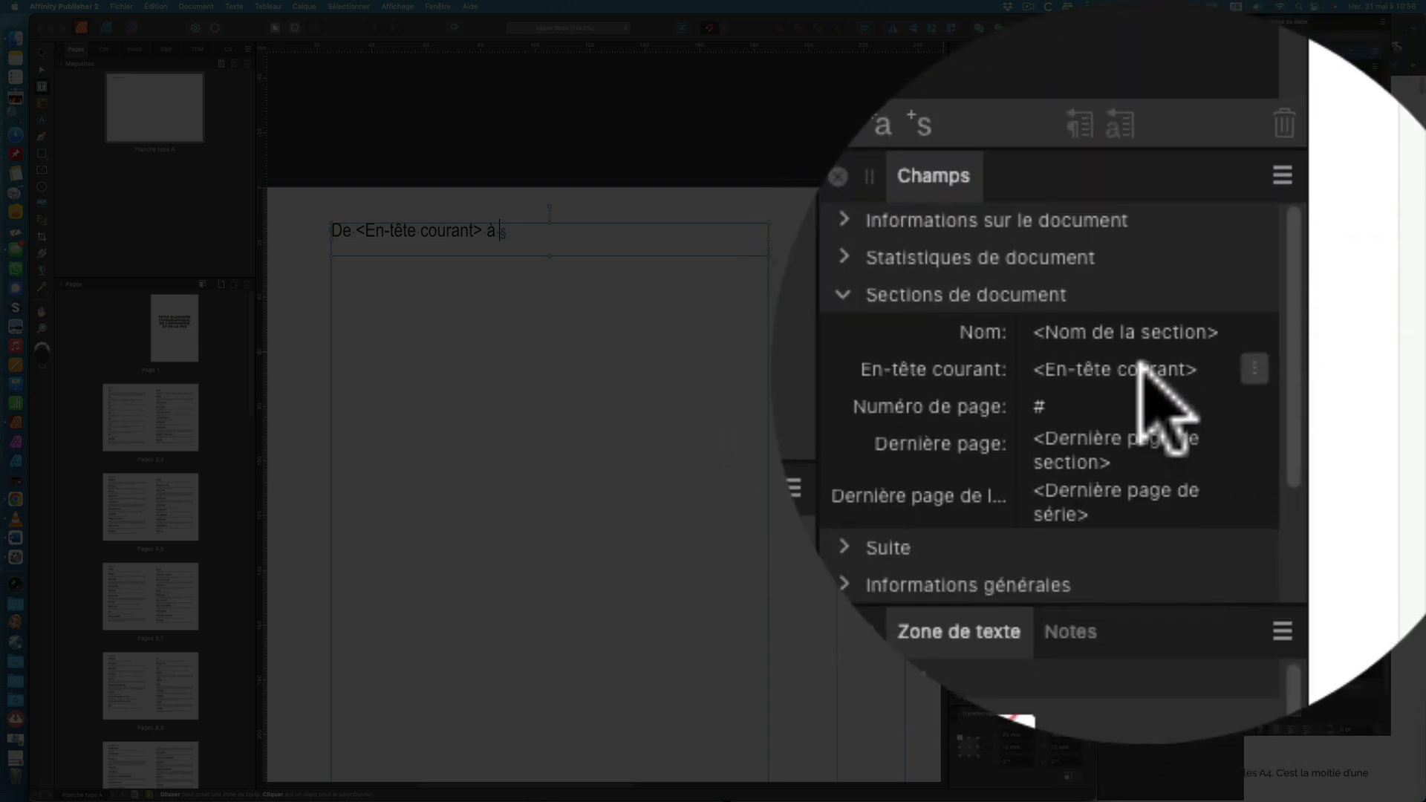
{"action": "left_click", "coordinate": [1336, 362]}
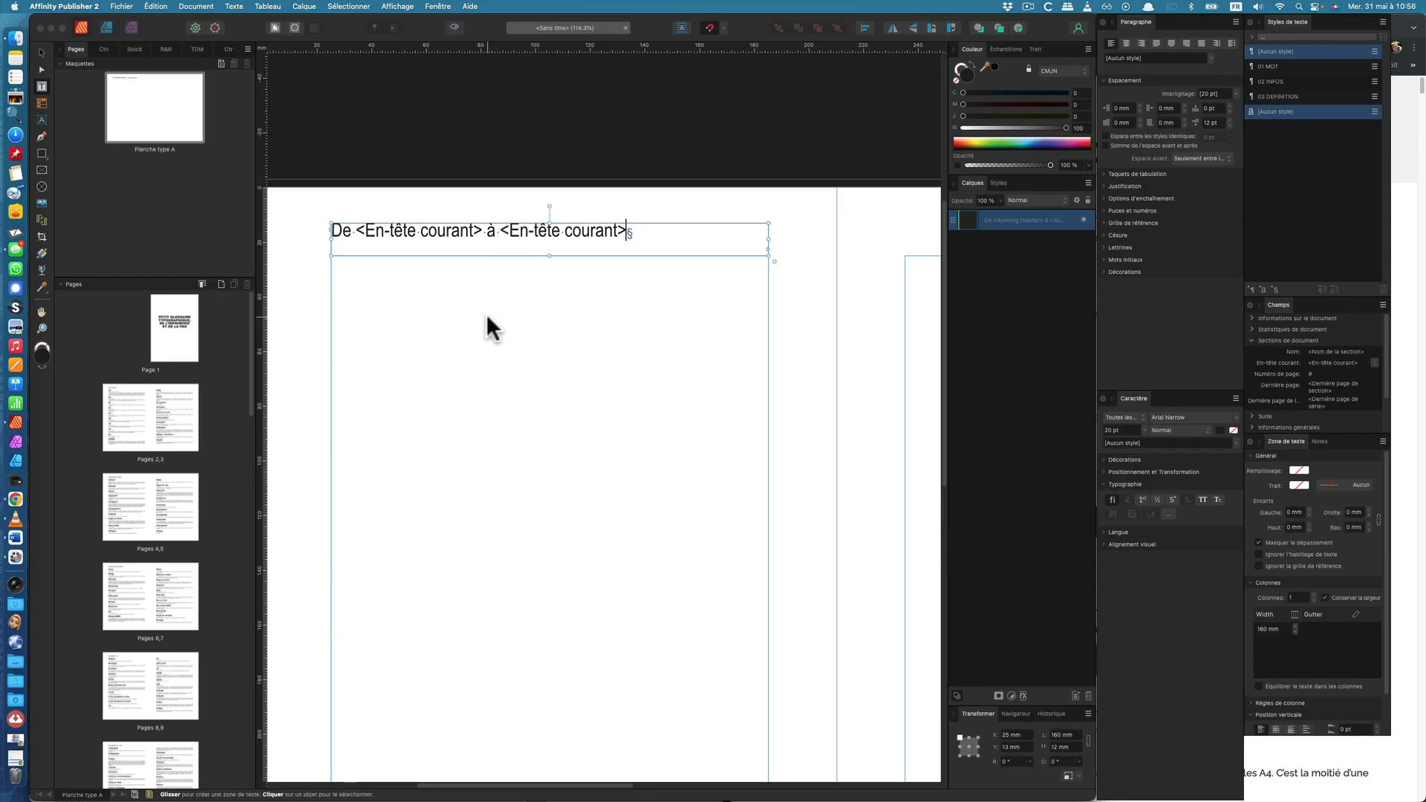
{"action": "double_click", "coordinate": [149, 455]}
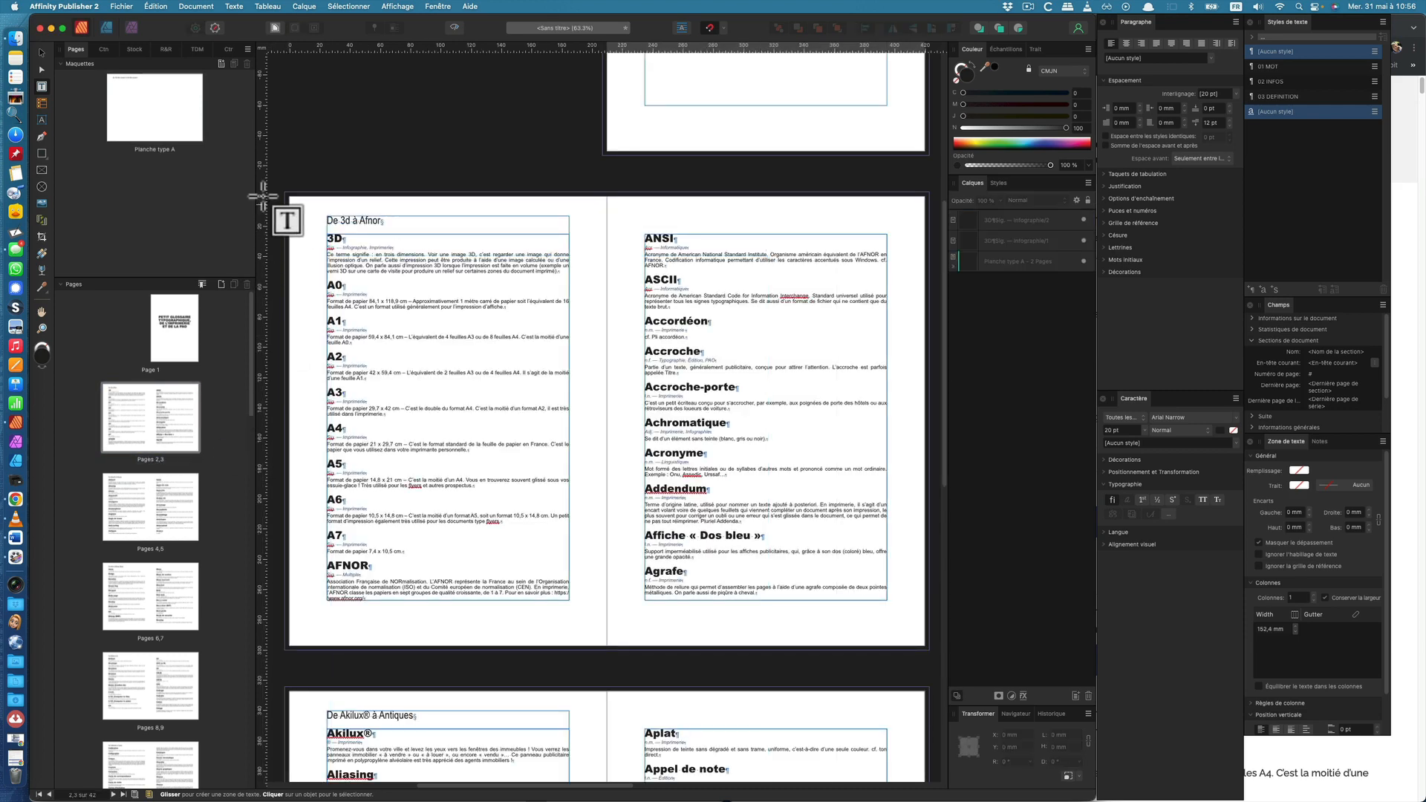
{"action": "scroll", "coordinate": [293, 199], "scroll_direction": "up", "scroll_amount": 5}
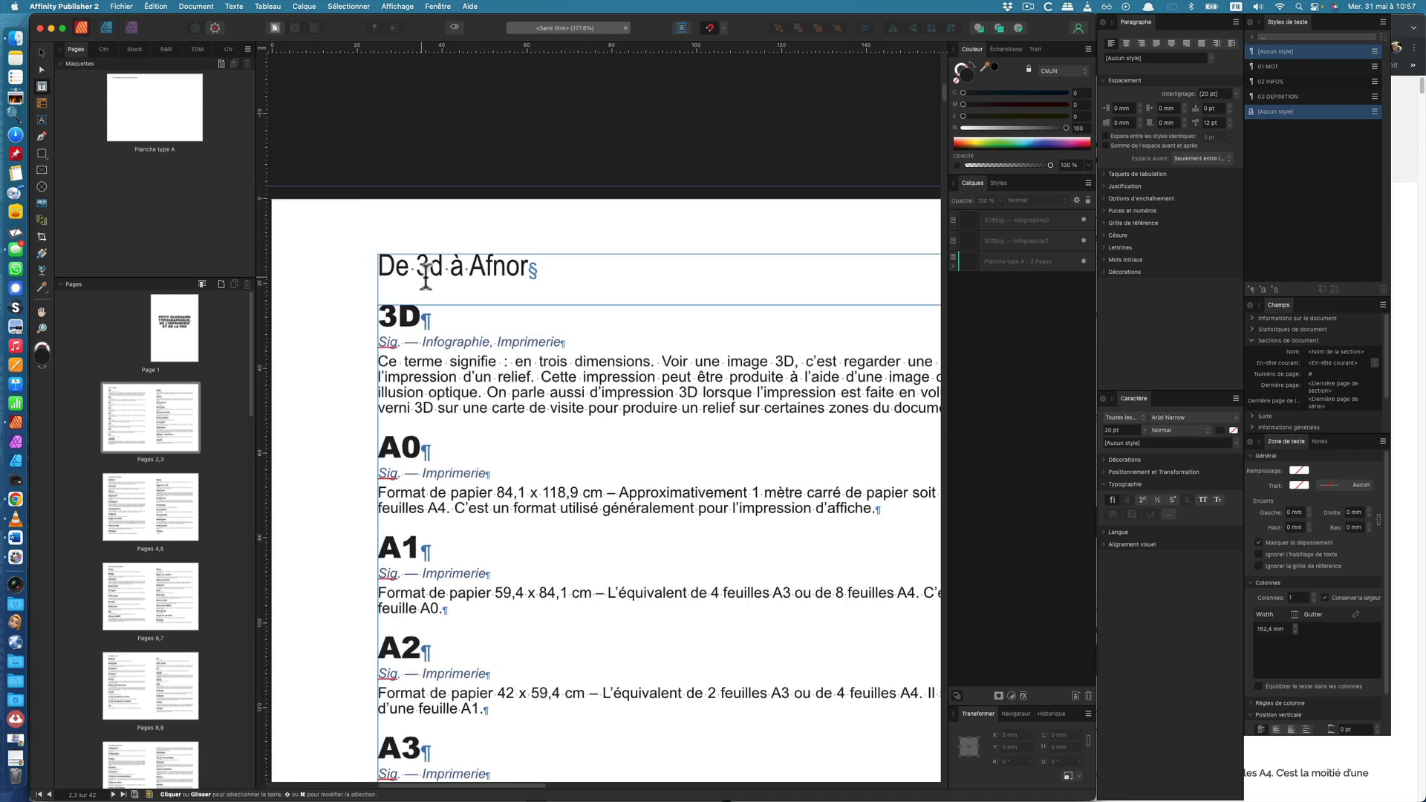
{"action": "scroll", "coordinate": [492, 273], "scroll_direction": "down", "scroll_amount": 4}
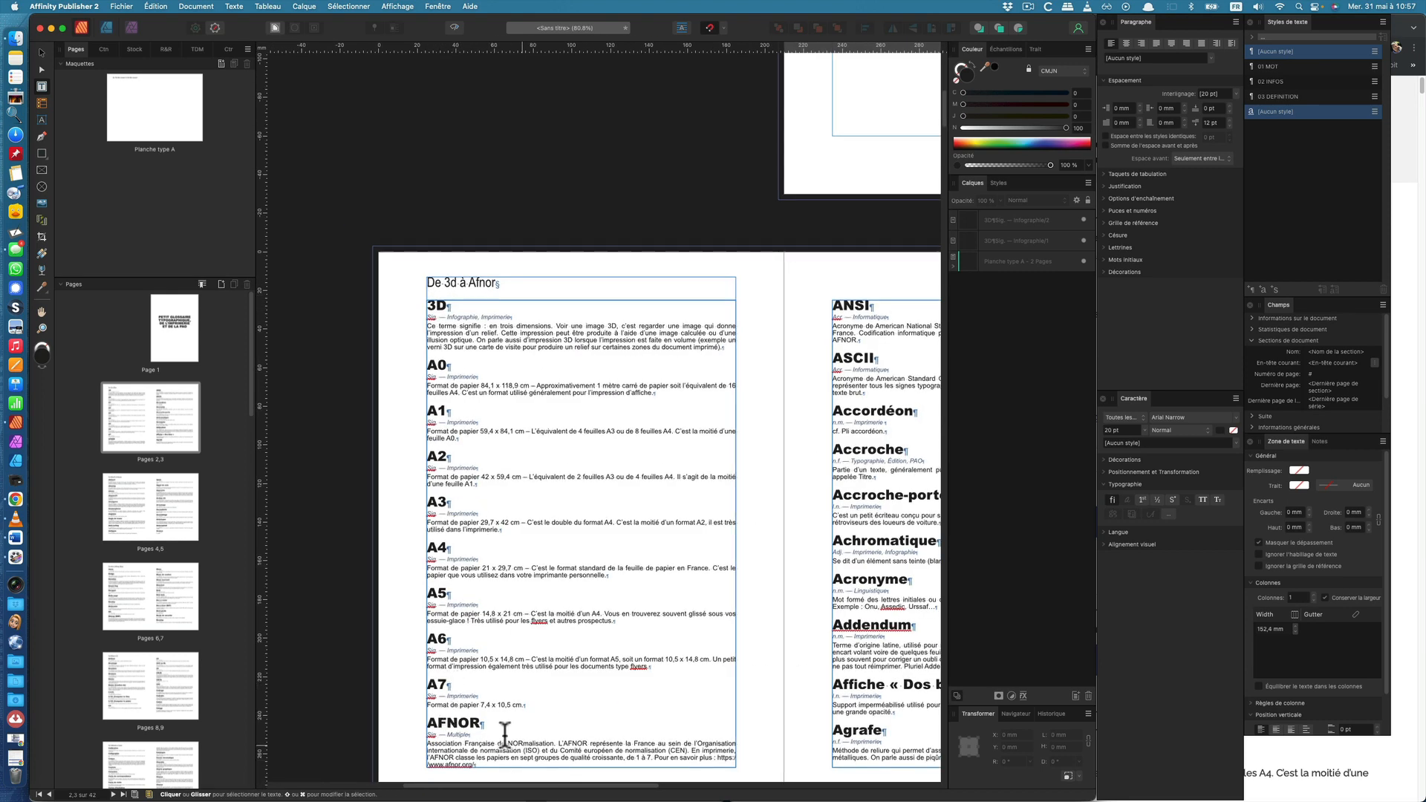
- Make both running-header fields in the header on master Planche type A bold (Gras)
{"action": "double_click", "coordinate": [159, 145]}
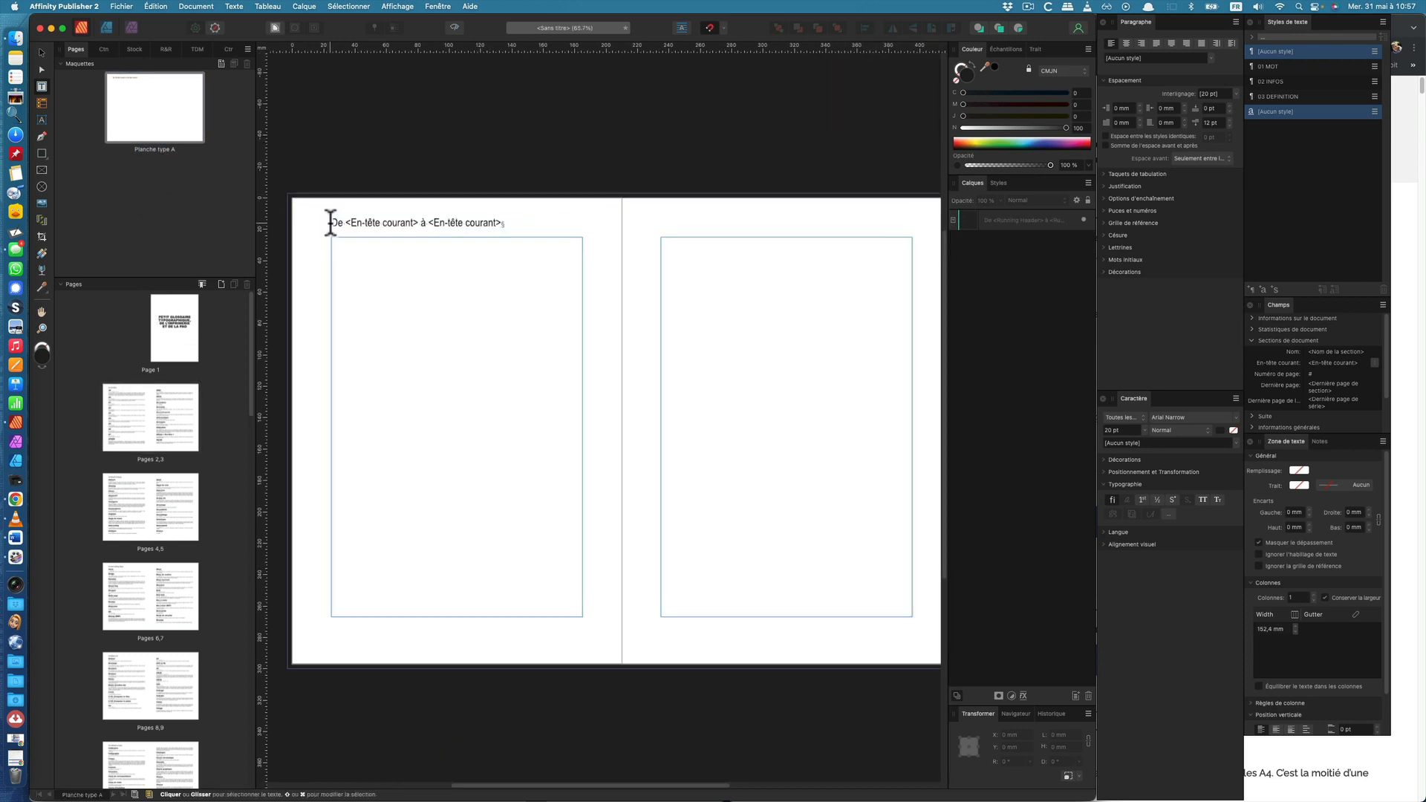
{"action": "scroll", "coordinate": [331, 221], "scroll_direction": "up", "scroll_amount": 5}
{"action": "left_click", "coordinate": [352, 223]}
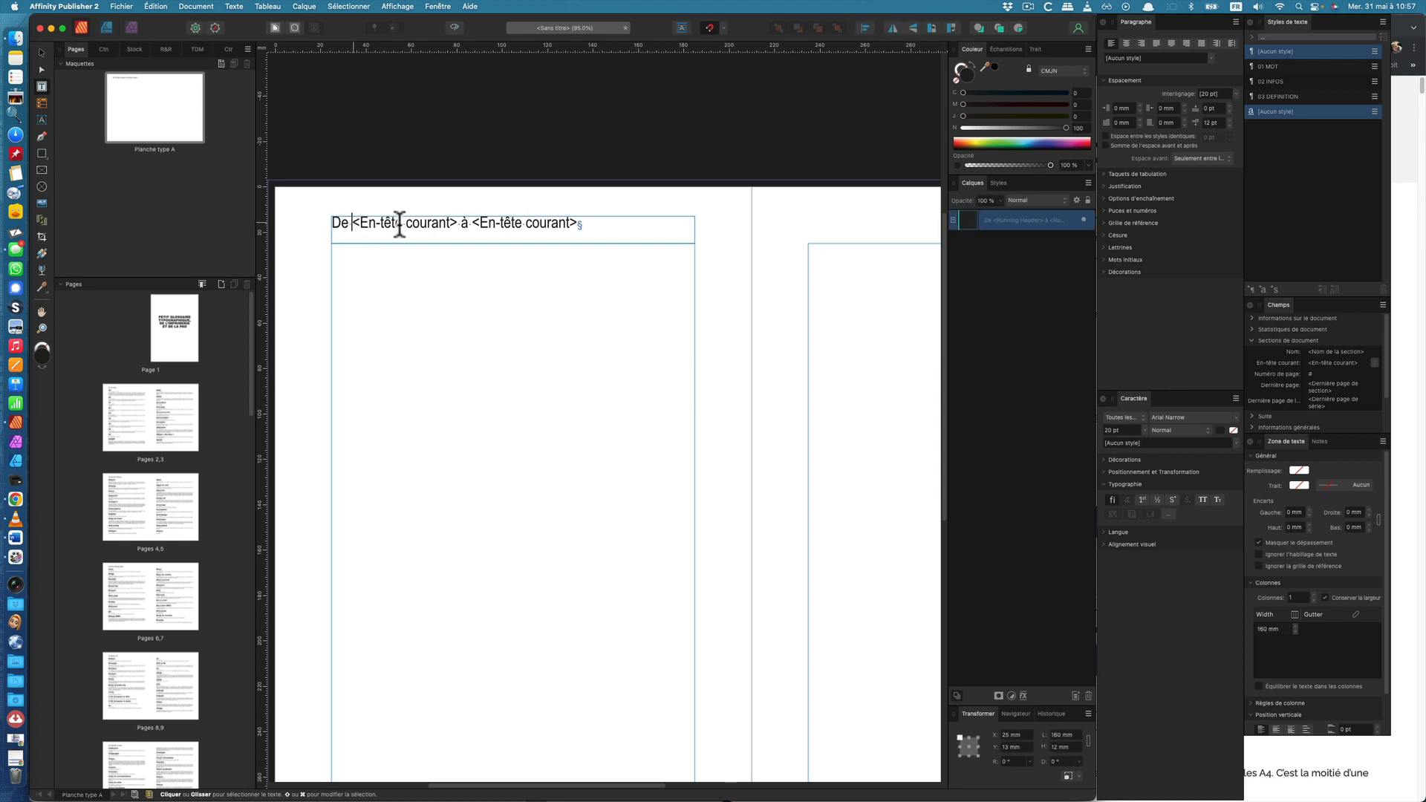
{"action": "double_click", "coordinate": [400, 223]}
{"action": "left_click", "coordinate": [1200, 430]}
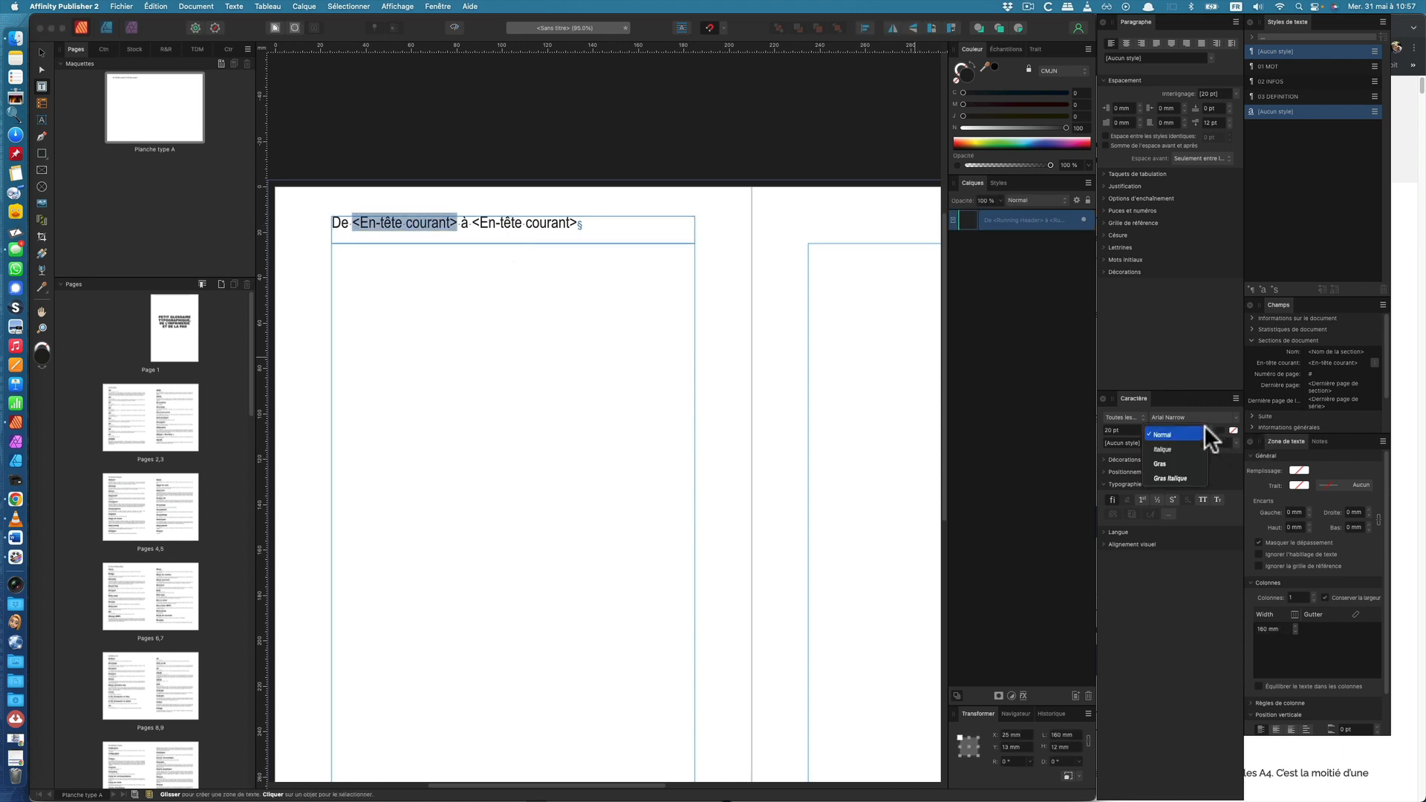
{"action": "left_click", "coordinate": [1170, 464]}
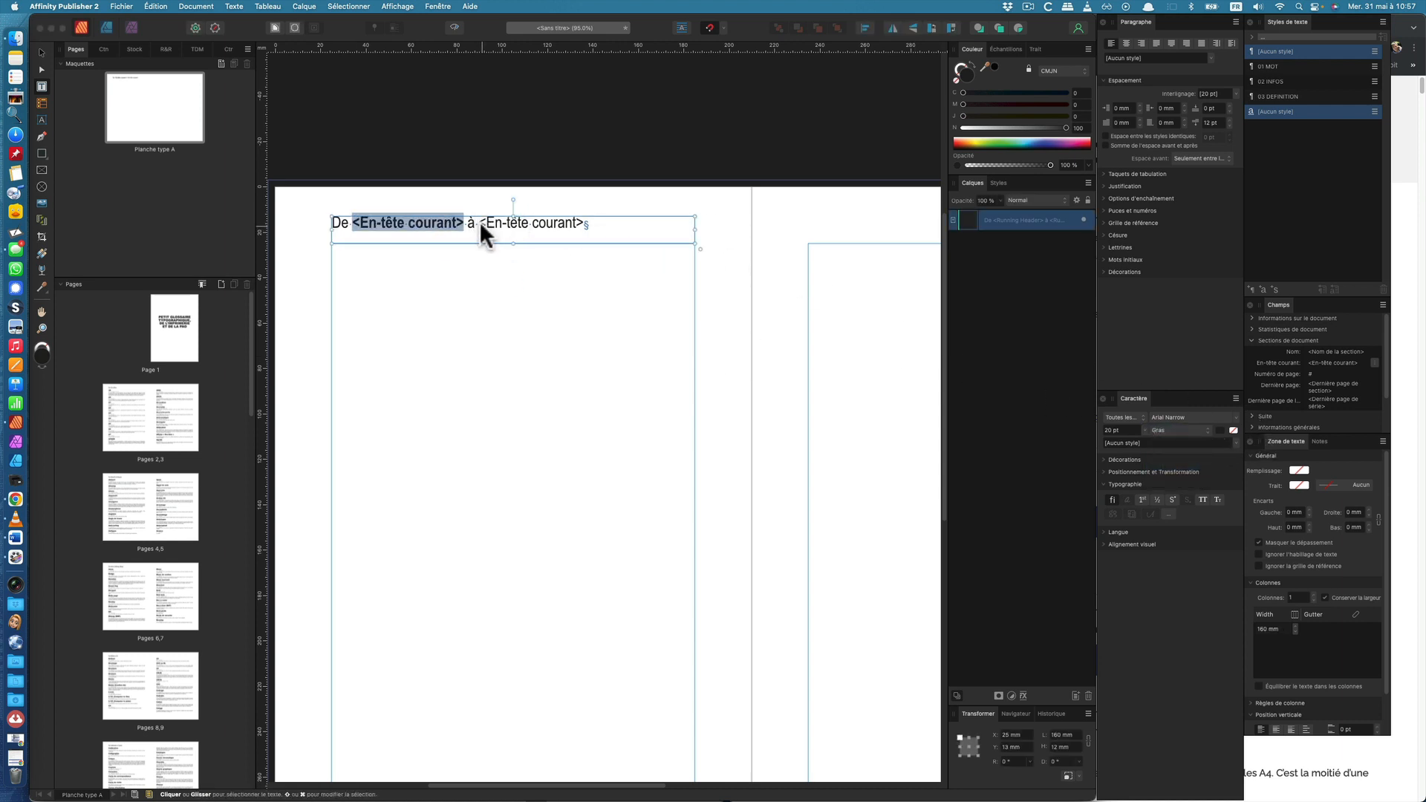
{"action": "left_click_drag", "start_coordinate": [476, 223], "coordinate": [584, 226]}
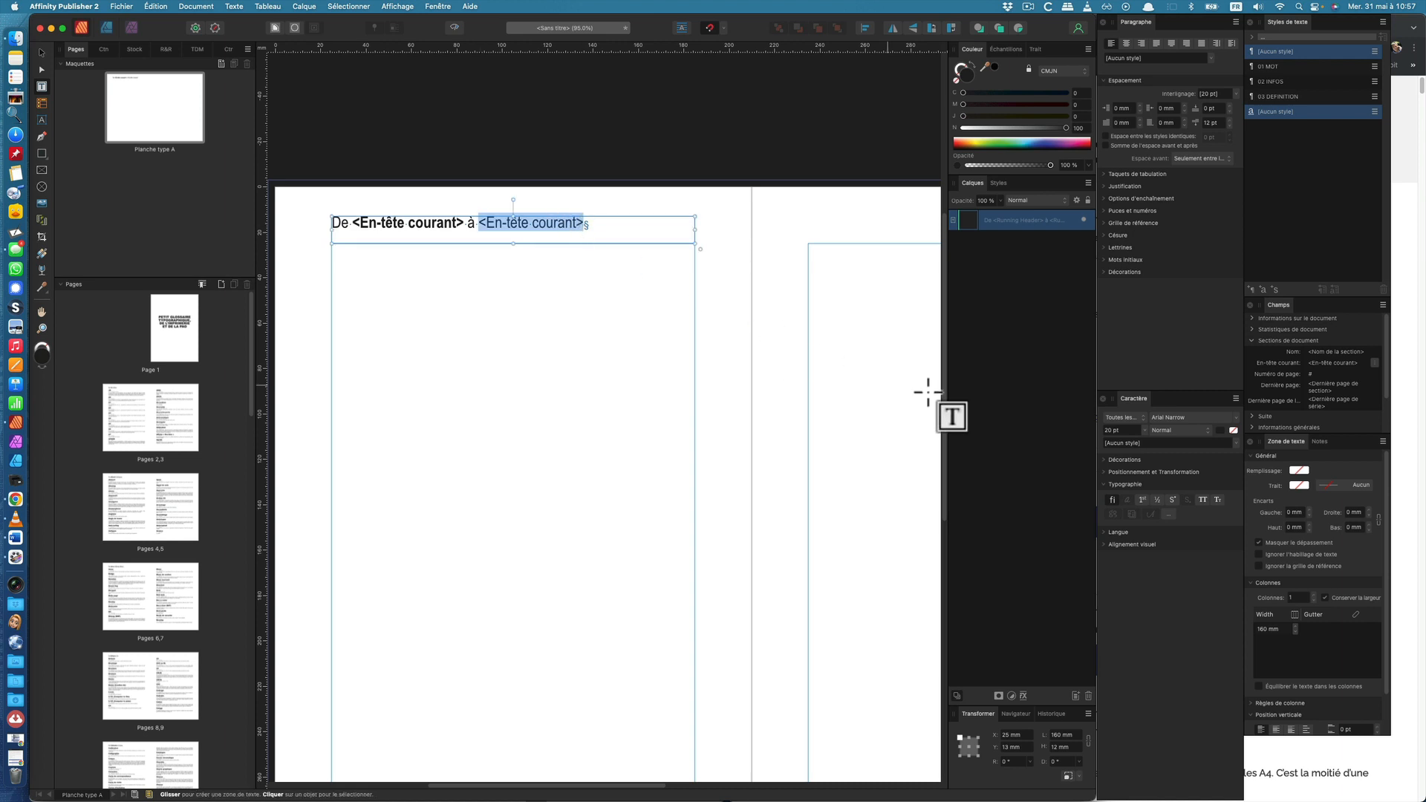
{"action": "left_click", "coordinate": [1177, 430]}
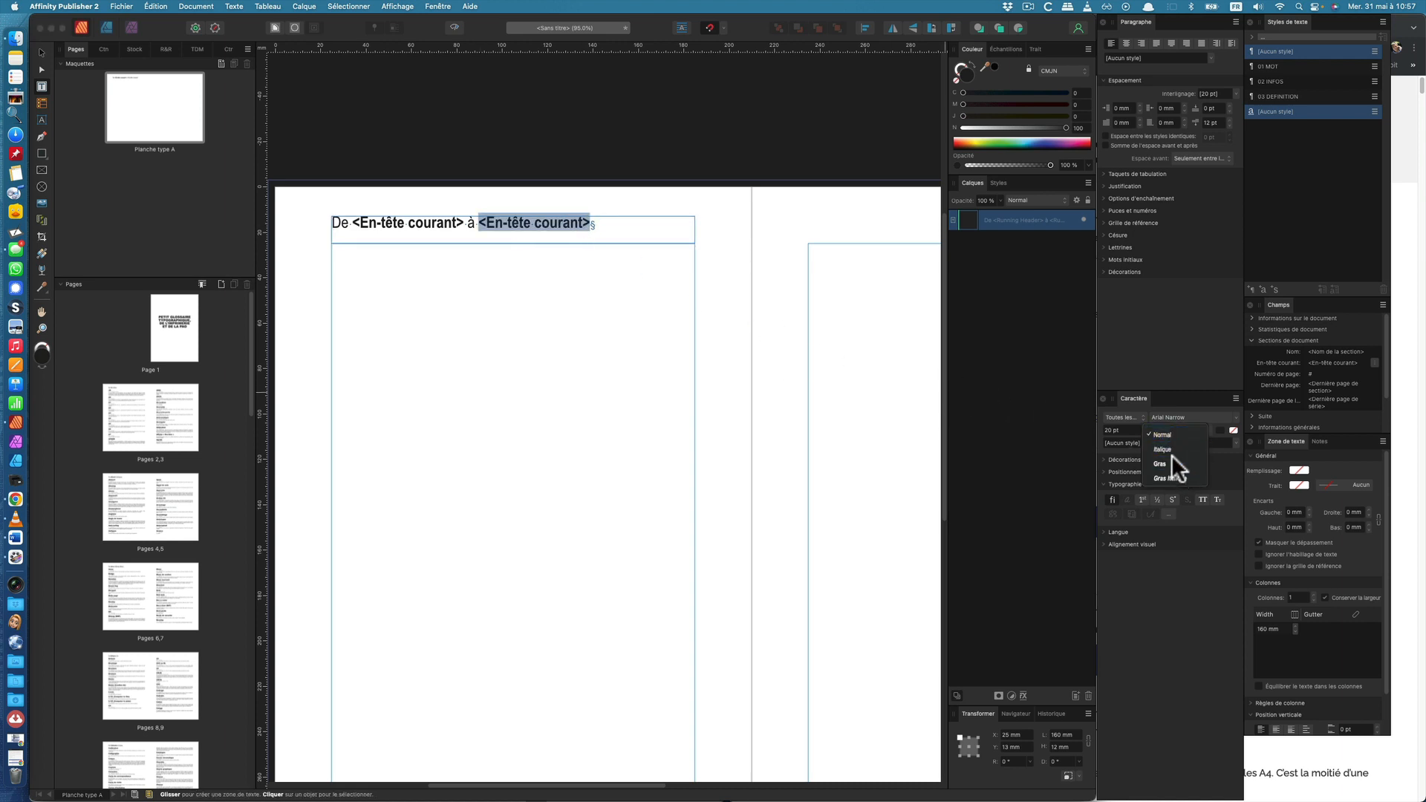
{"action": "left_click", "coordinate": [1171, 462]}
- Duplicate the header frame on master Planche type A onto the right page, aligned above its text area at X 235,5 mm
{"action": "left_click", "coordinate": [159, 456]}
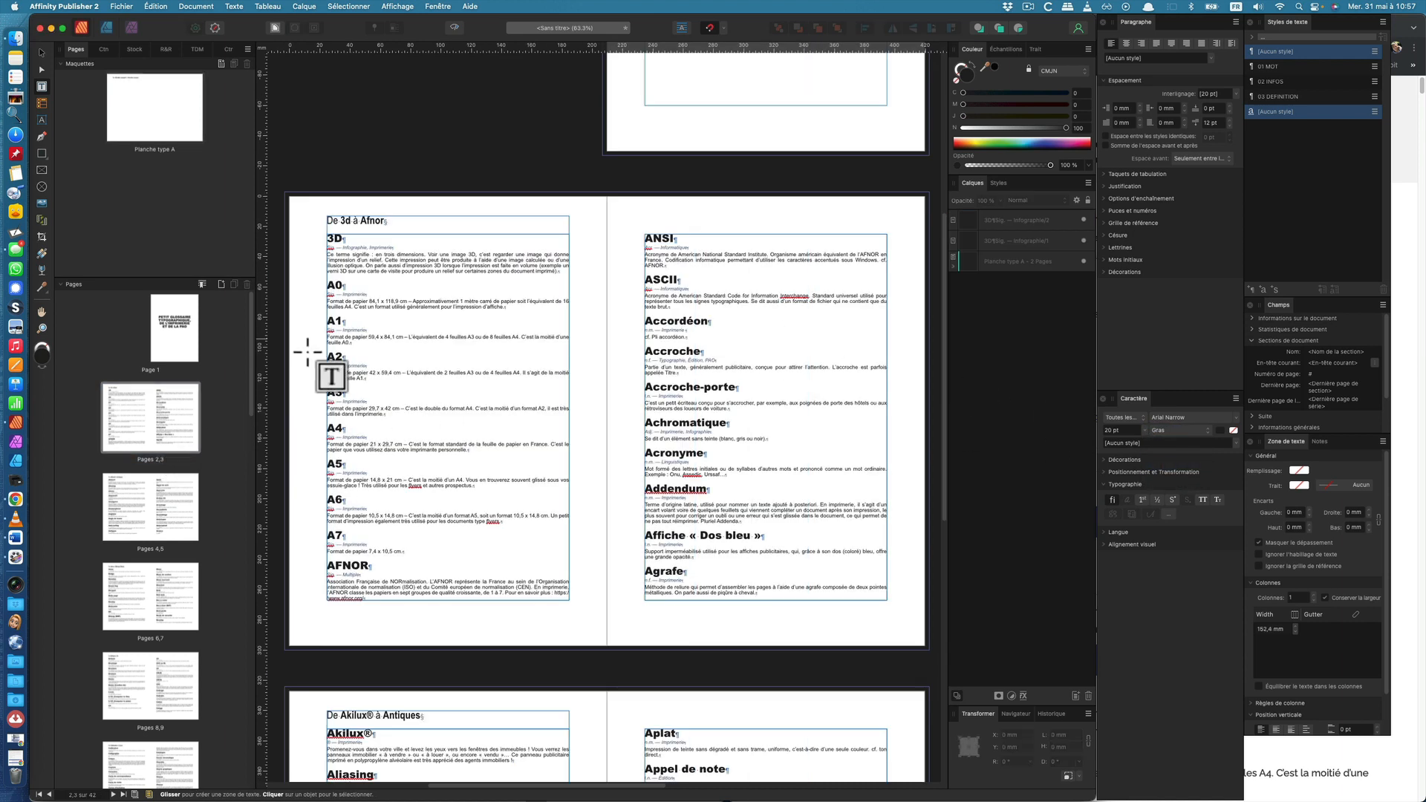
{"action": "scroll", "coordinate": [345, 211], "scroll_direction": "up", "scroll_amount": 6}
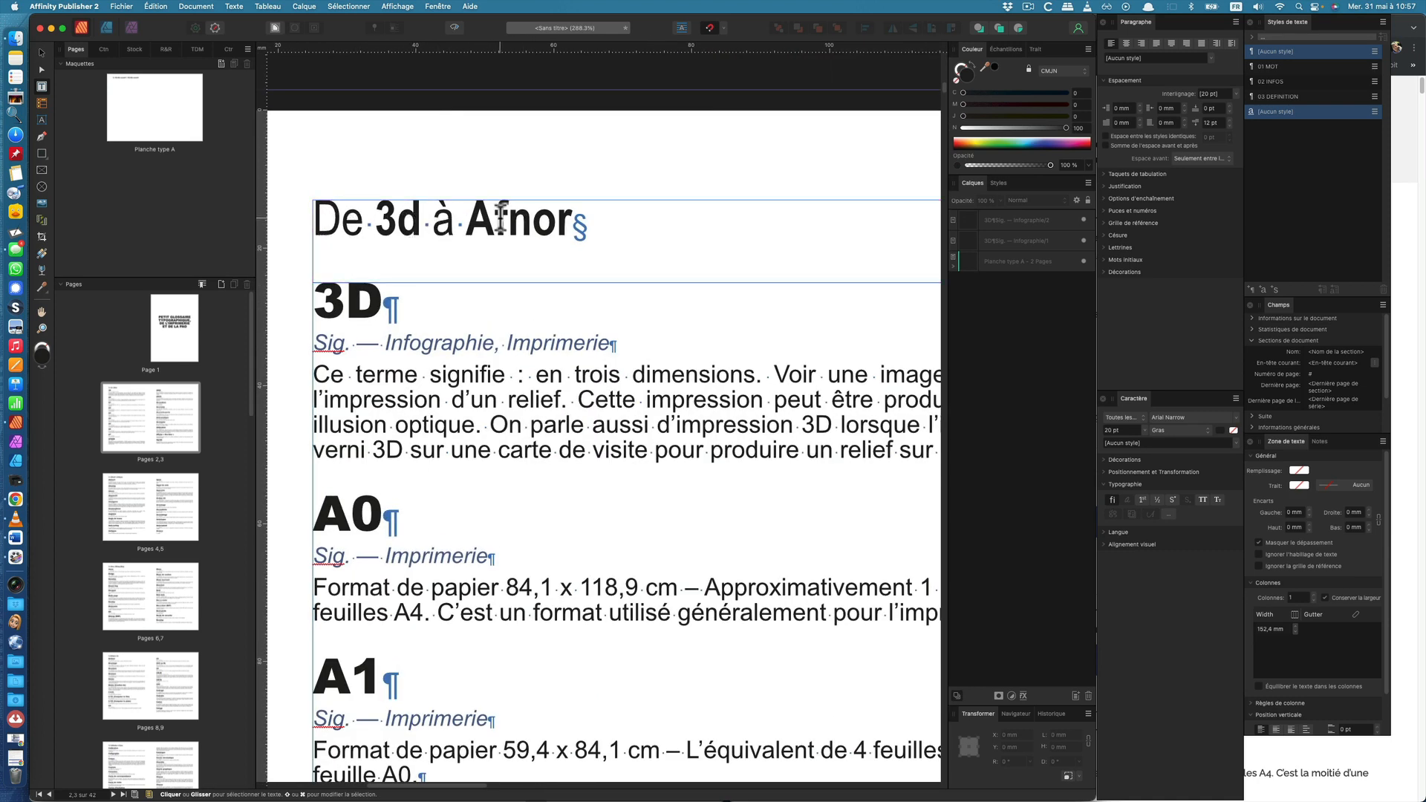
{"action": "scroll", "coordinate": [500, 223], "scroll_direction": "down", "scroll_amount": 2}
{"action": "scroll", "coordinate": [486, 222], "scroll_direction": "down", "scroll_amount": 5}
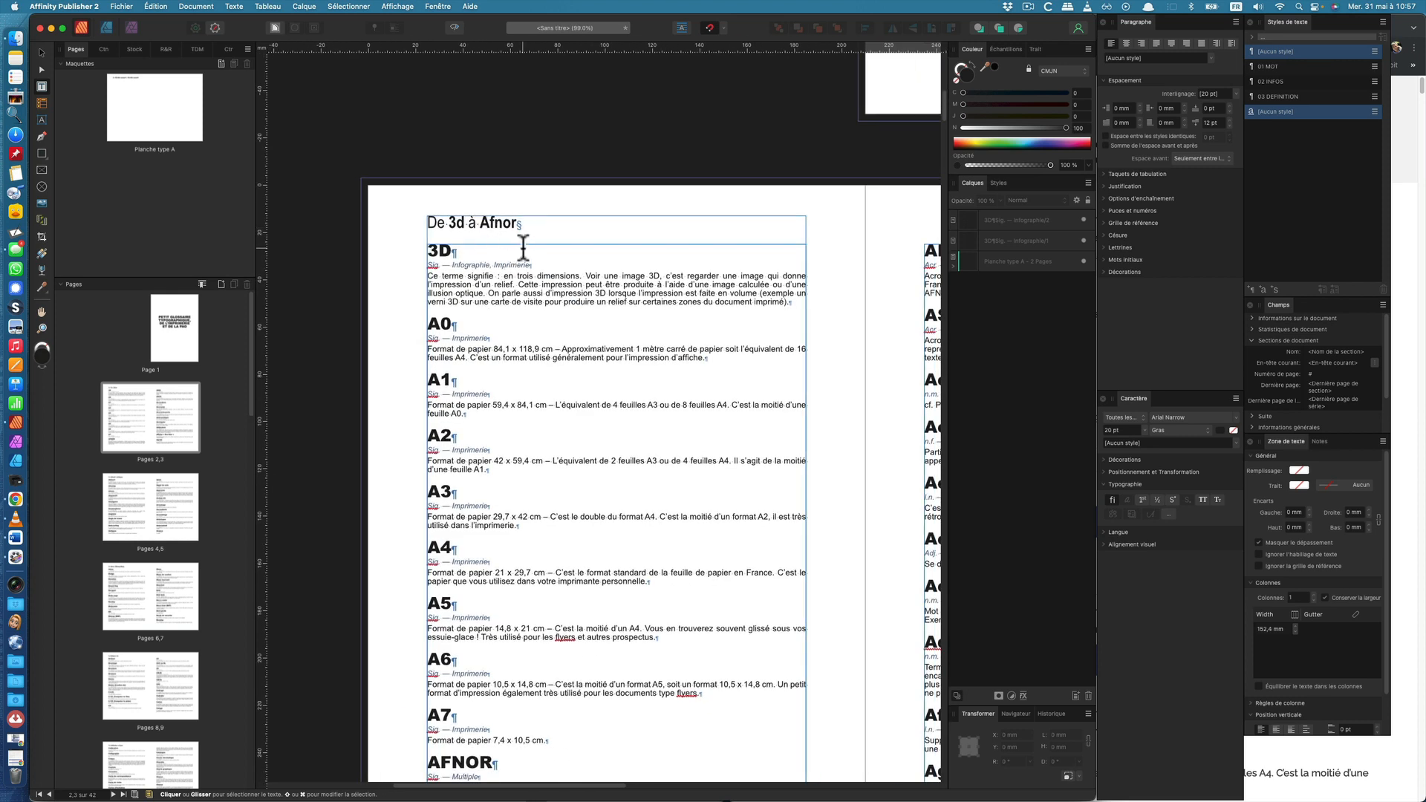
{"action": "scroll", "coordinate": [479, 230], "scroll_direction": "down", "scroll_amount": 3}
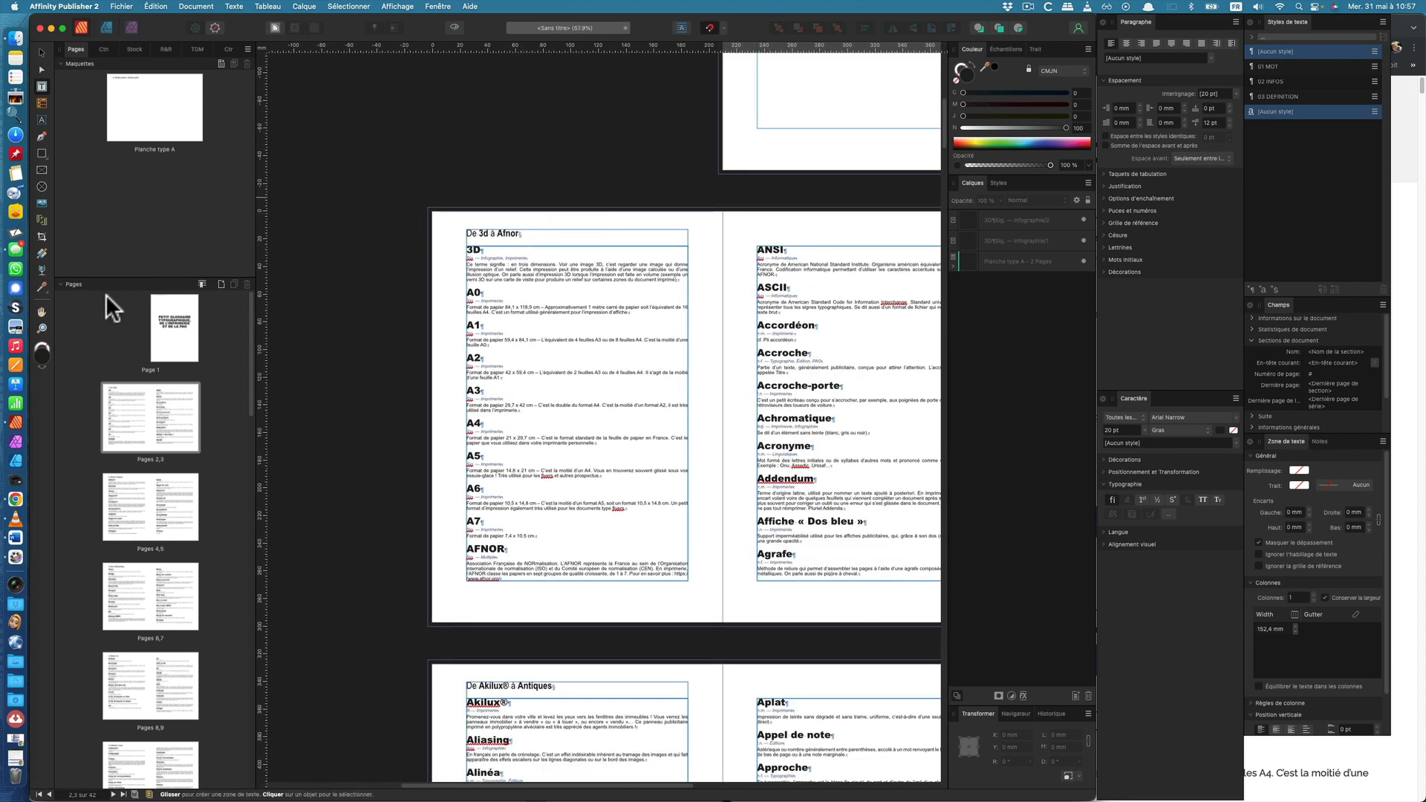
{"action": "double_click", "coordinate": [160, 144]}
{"action": "left_click", "coordinate": [41, 50]}
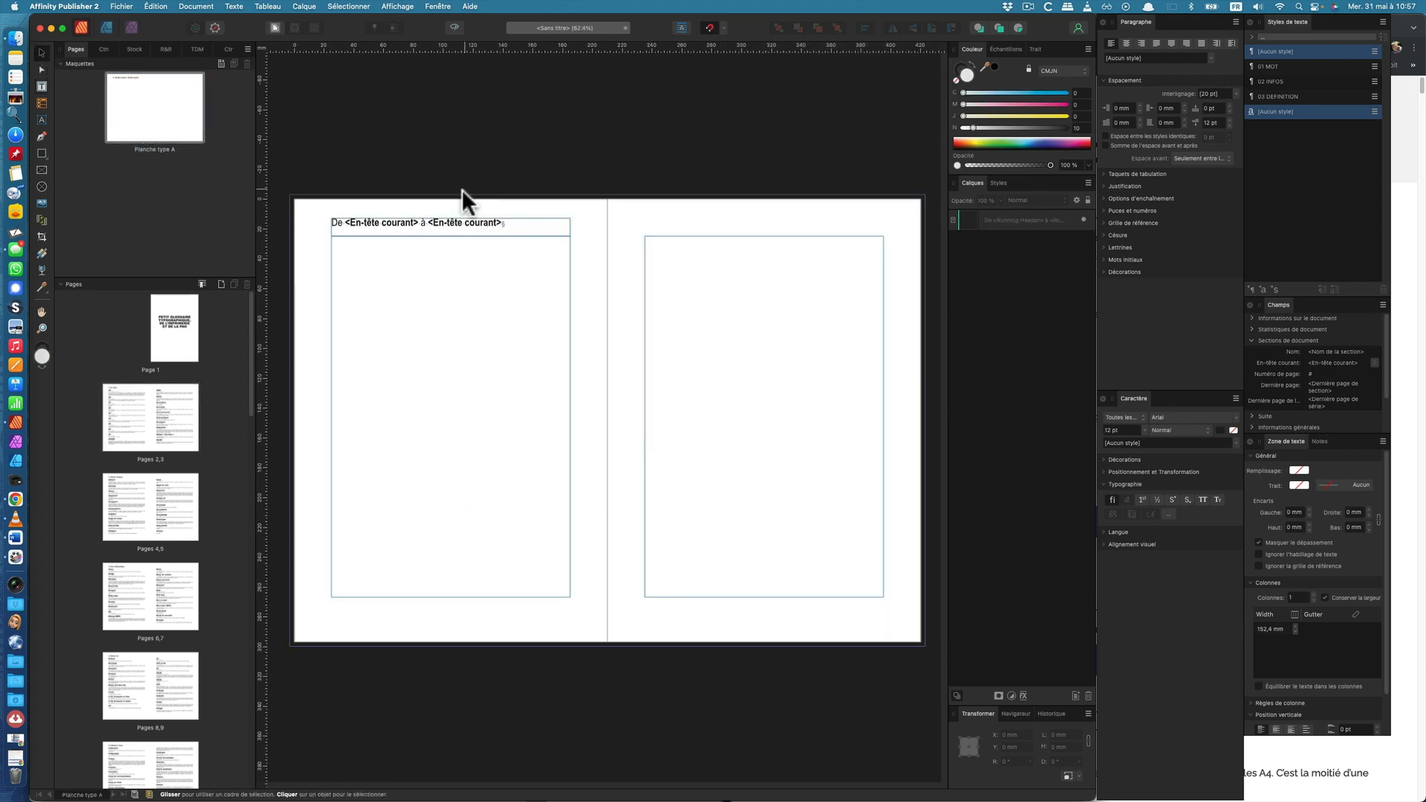
{"action": "left_click", "coordinate": [432, 216]}
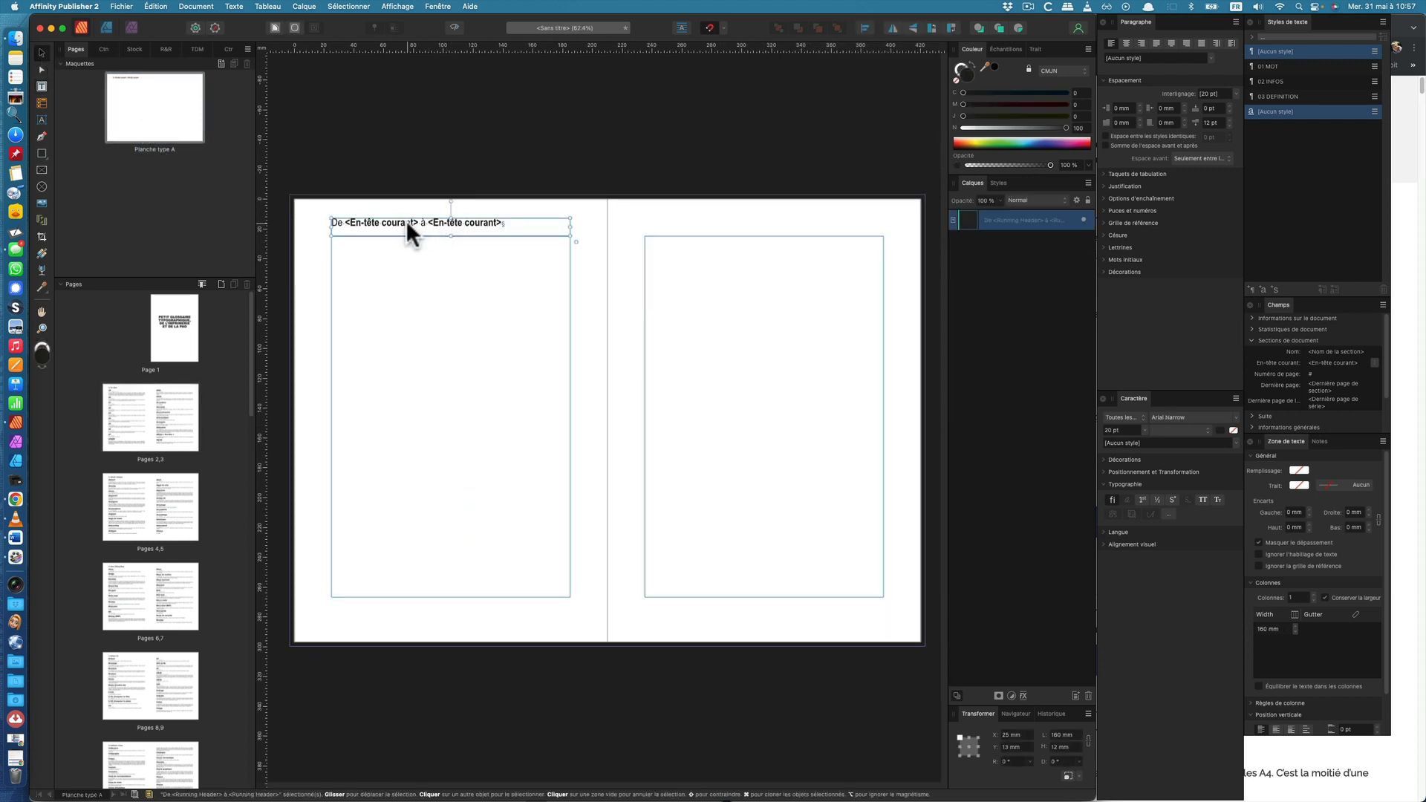
{"action": "left_click_drag", "start_coordinate": [405, 220], "coordinate": [618, 222]}
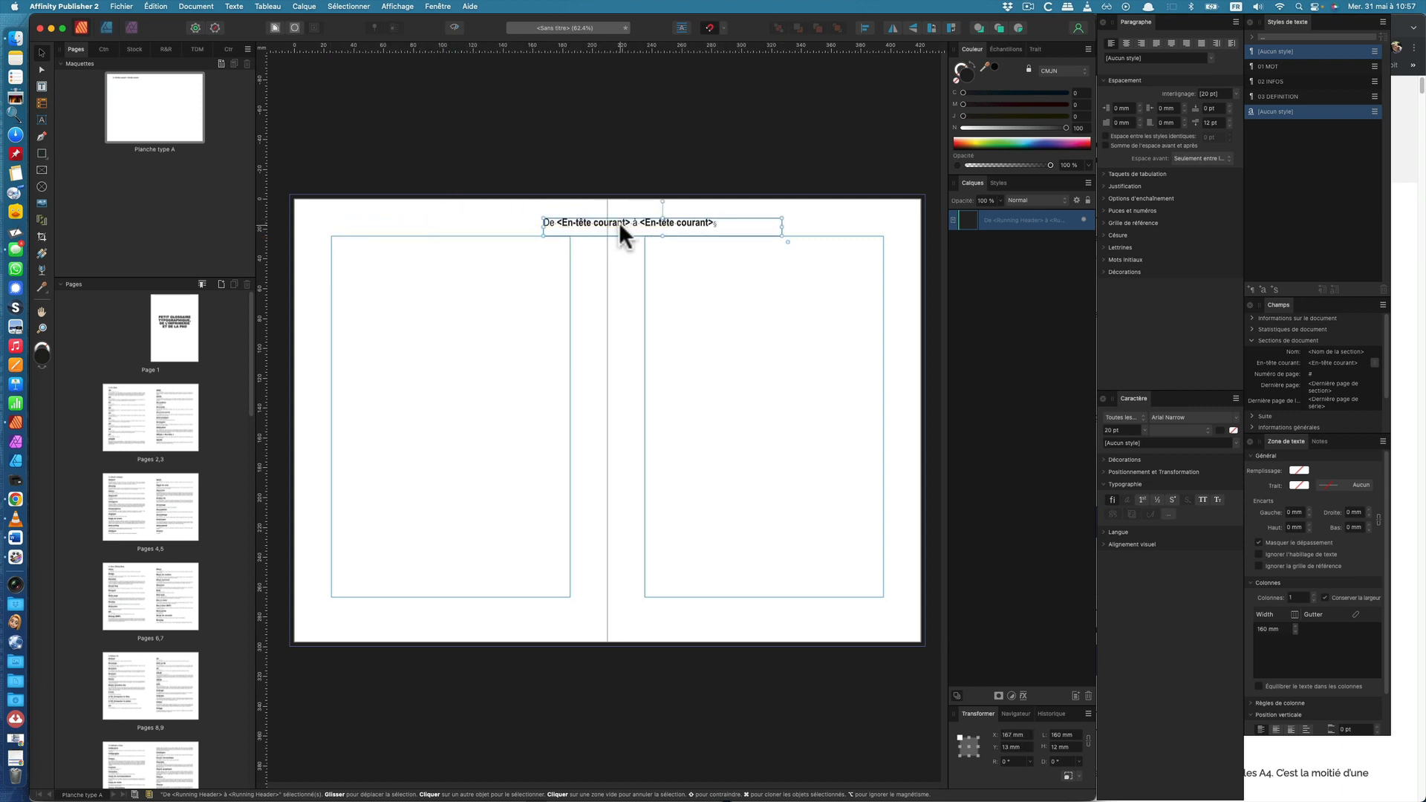
{"action": "key", "text": "super+z"}
{"action": "left_click_drag", "start_coordinate": [470, 225], "coordinate": [769, 228]}
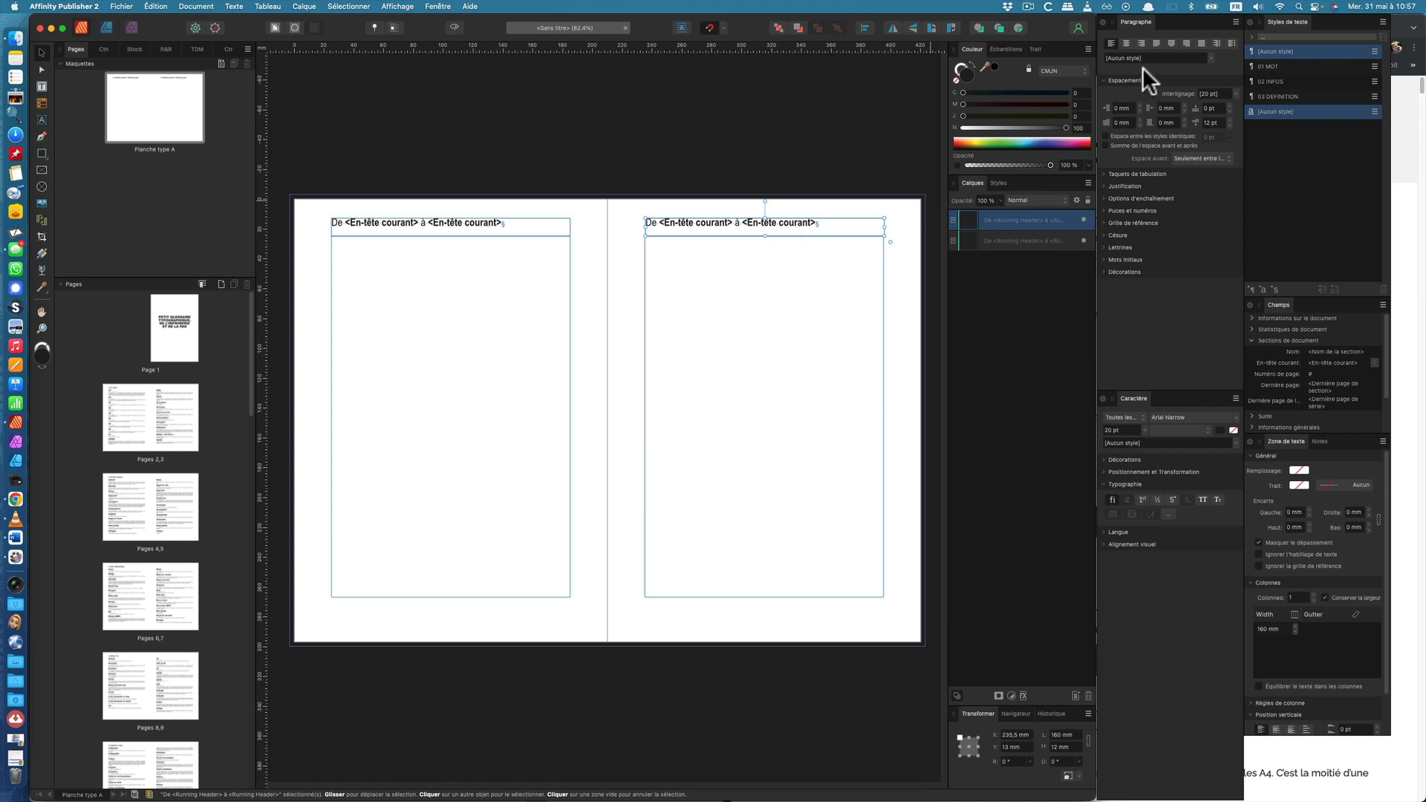
- Right-align the header on the right page of master Planche type A and change "De" to lowercase "de" in both headers
{"action": "left_click", "coordinate": [1142, 42]}
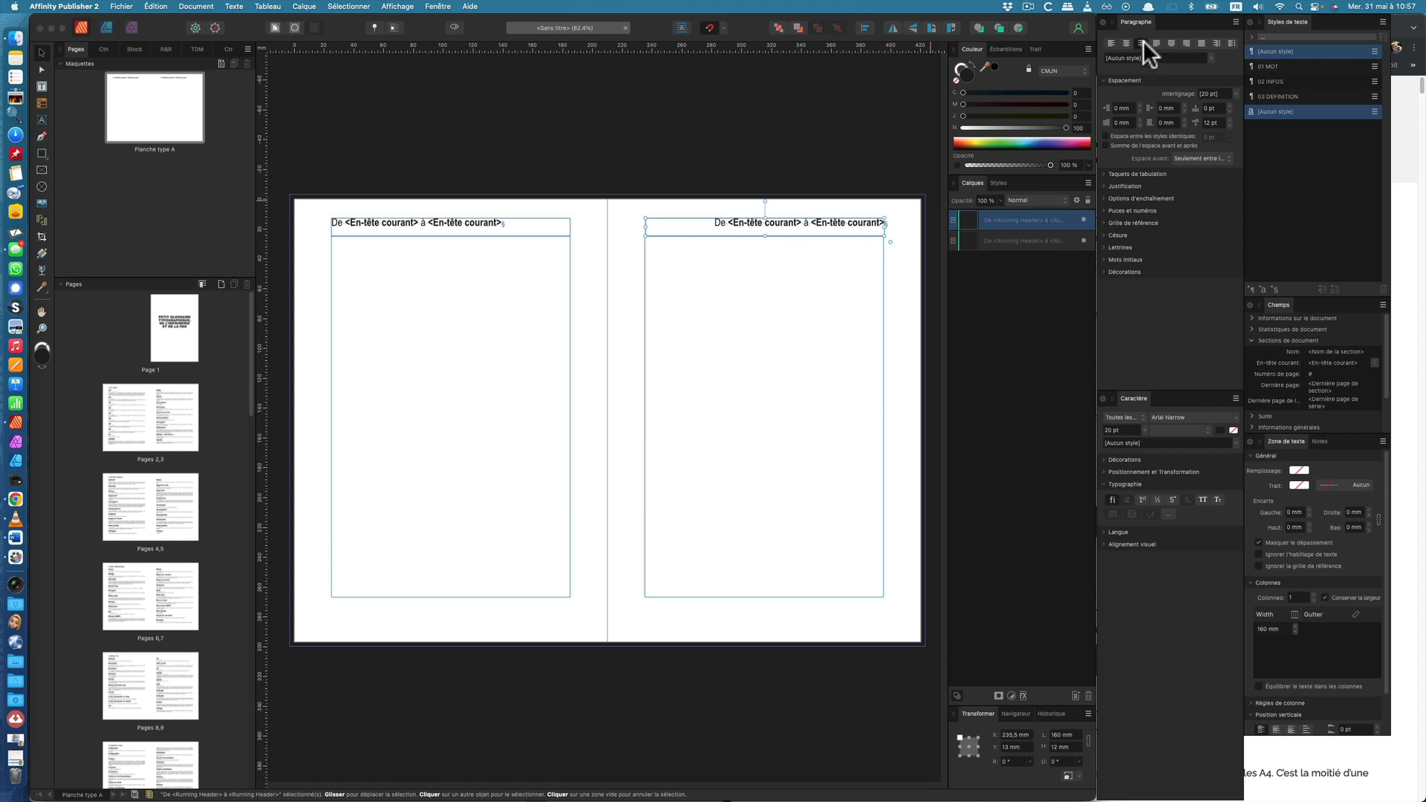
{"action": "double_click", "coordinate": [718, 225]}
{"action": "type", "text": "de"}
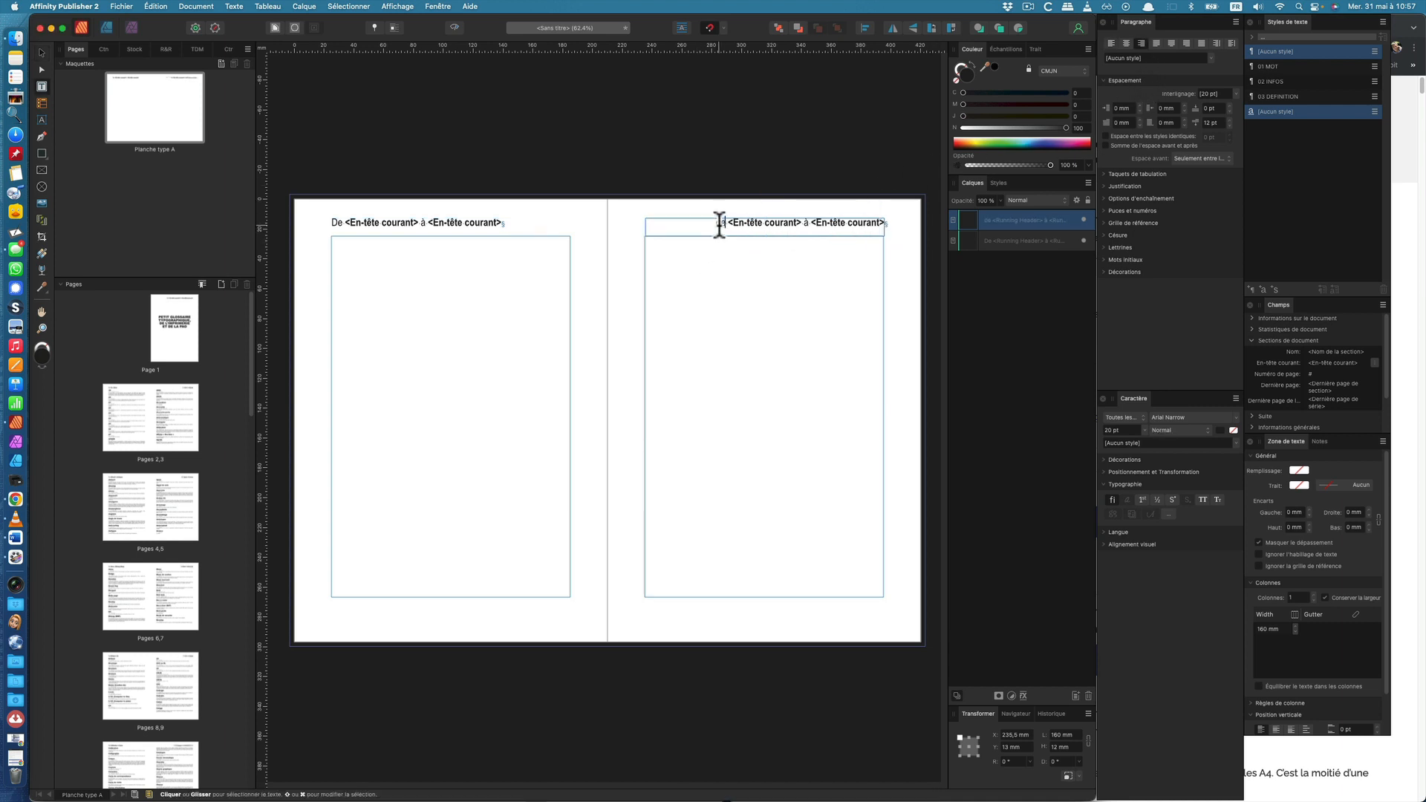
{"action": "left_click", "coordinate": [334, 225]}
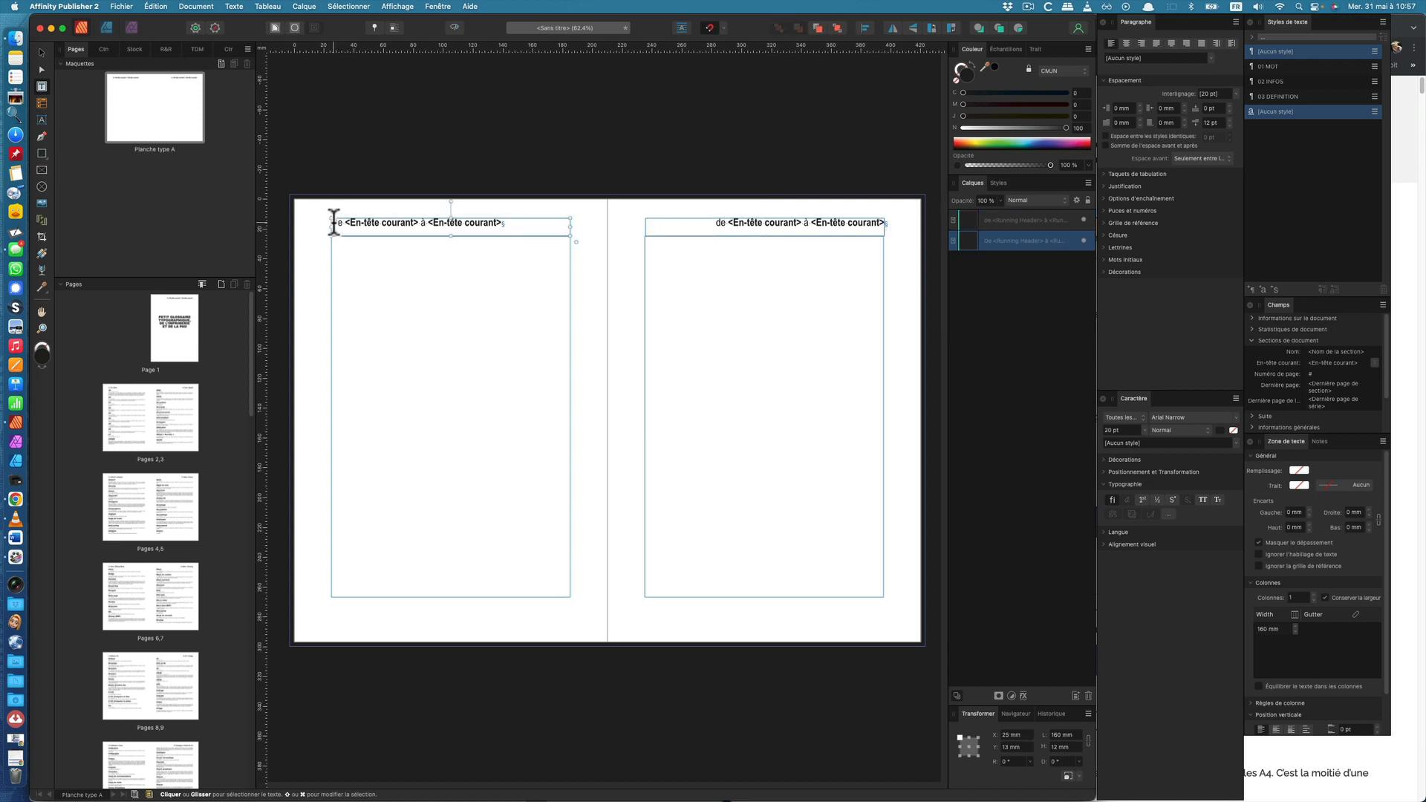
{"action": "key", "text": "BackSpace"}
{"action": "type", "text": "d"}
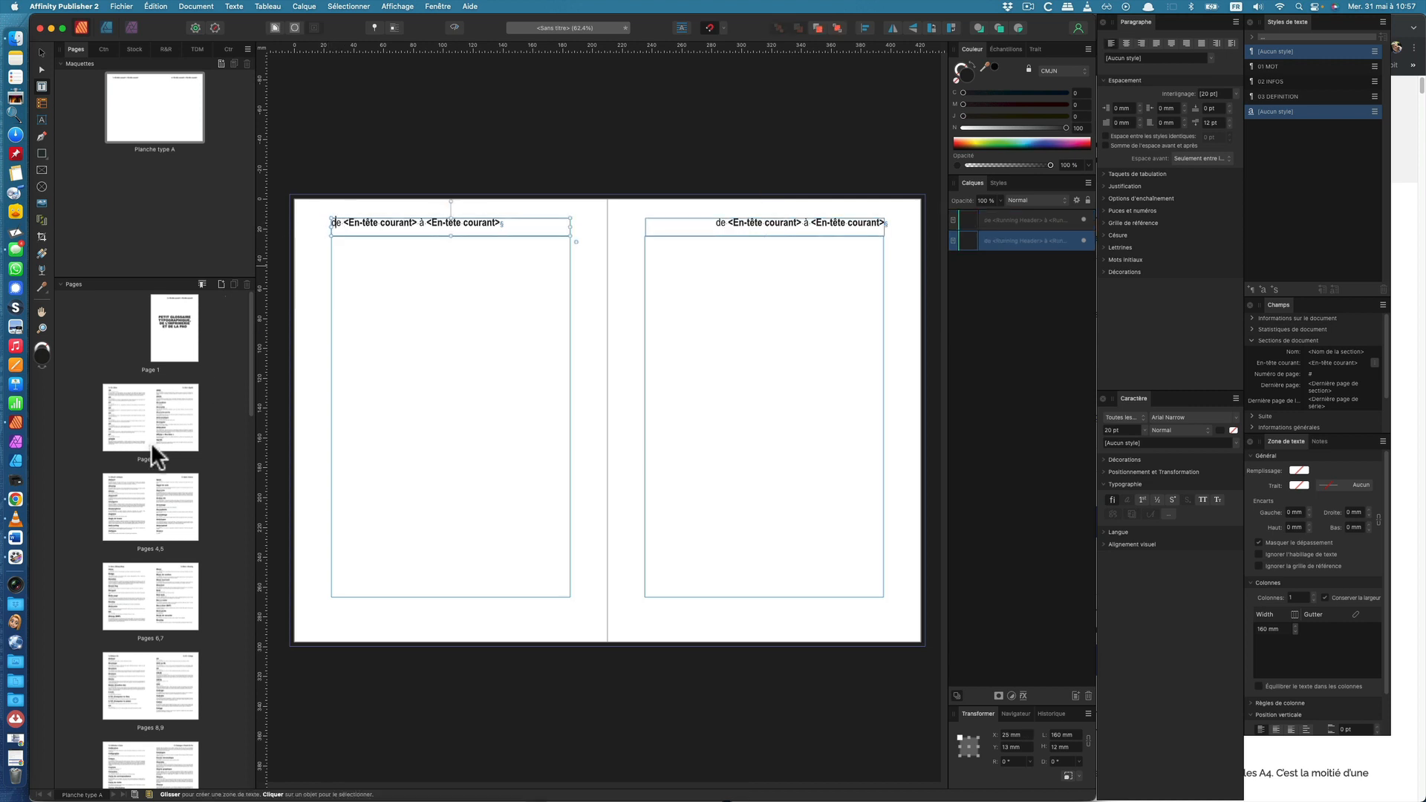
- Go to the spread of pages 2,3, clear the selection and switch to preview mode to examine the running headers
{"action": "left_click", "coordinate": [146, 456]}
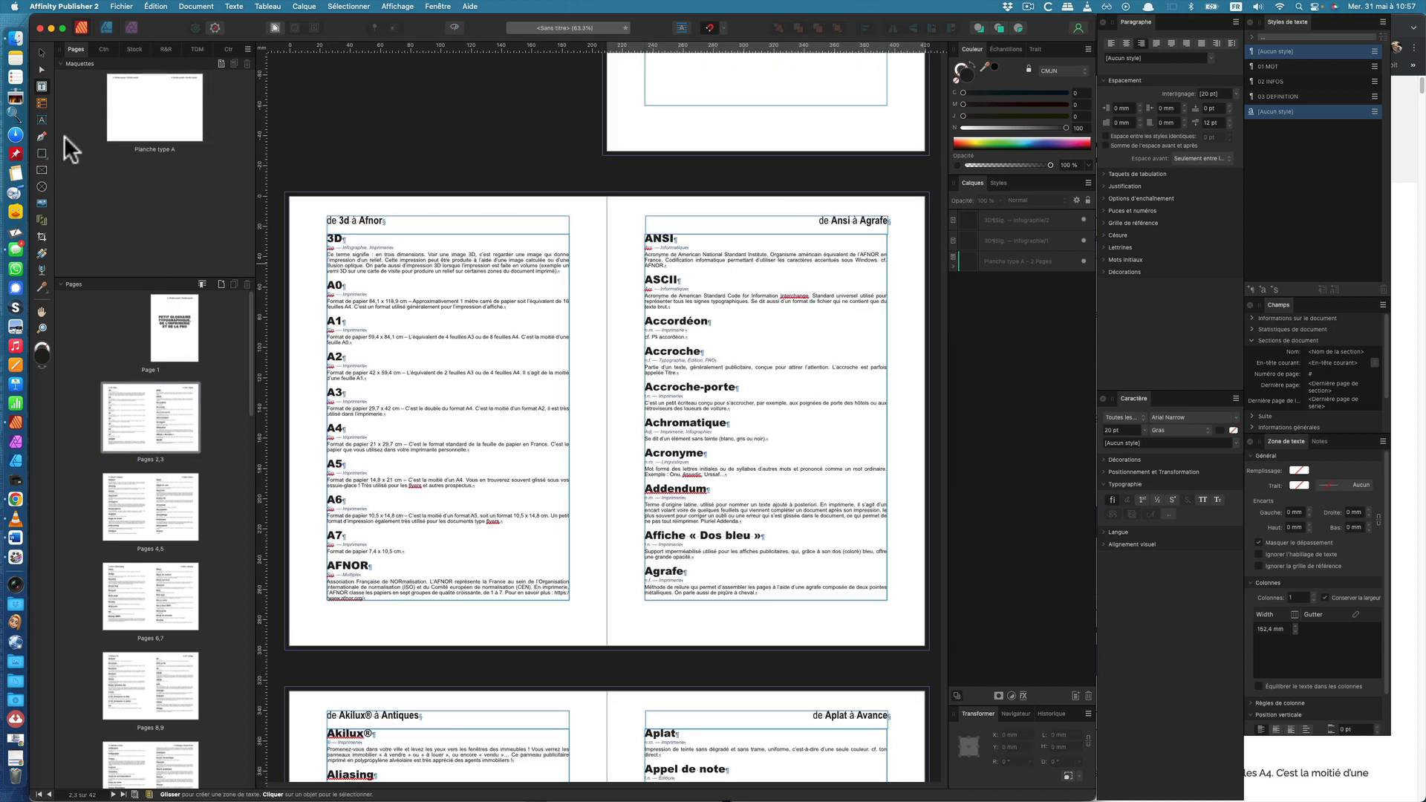
{"action": "left_click", "coordinate": [279, 111]}
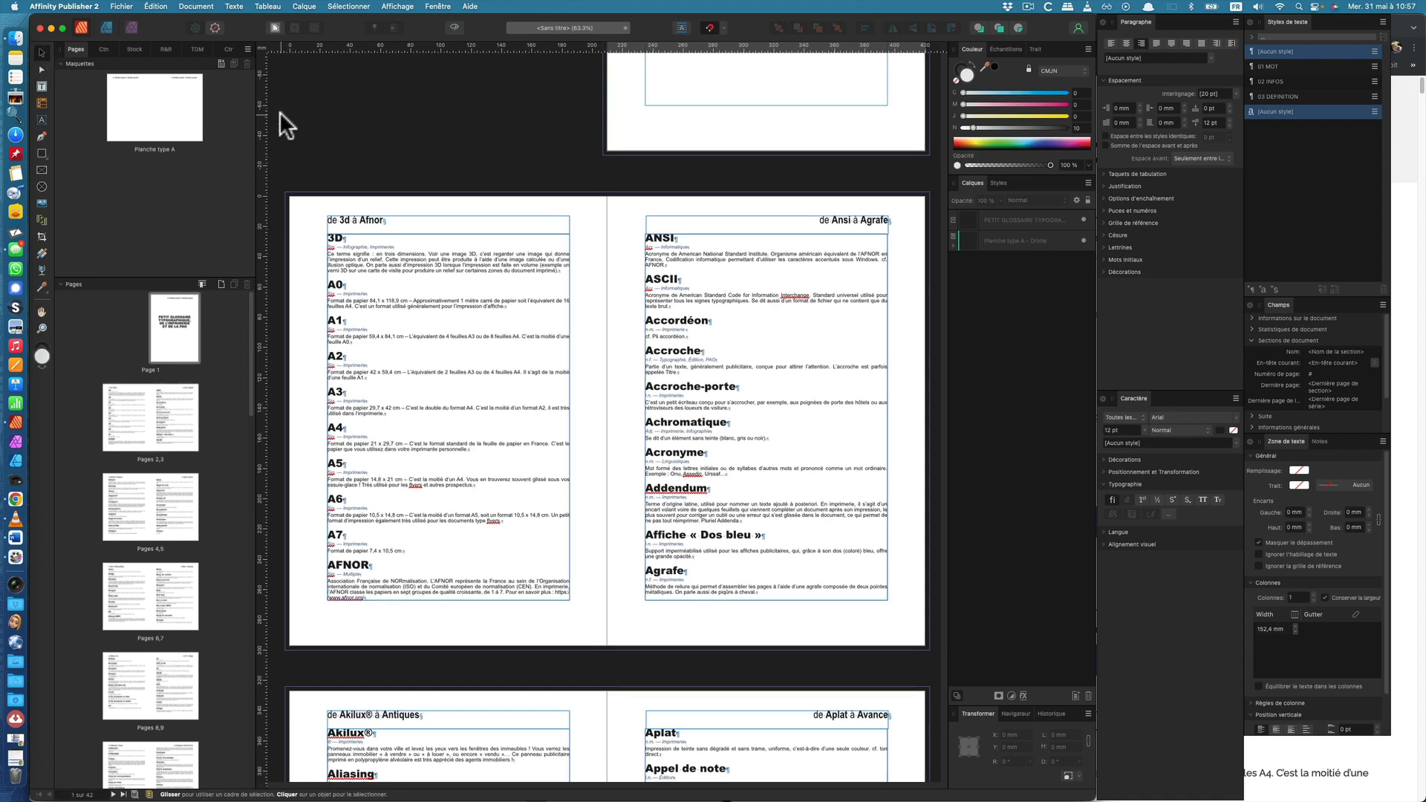
{"action": "key", "text": "shift+w"}
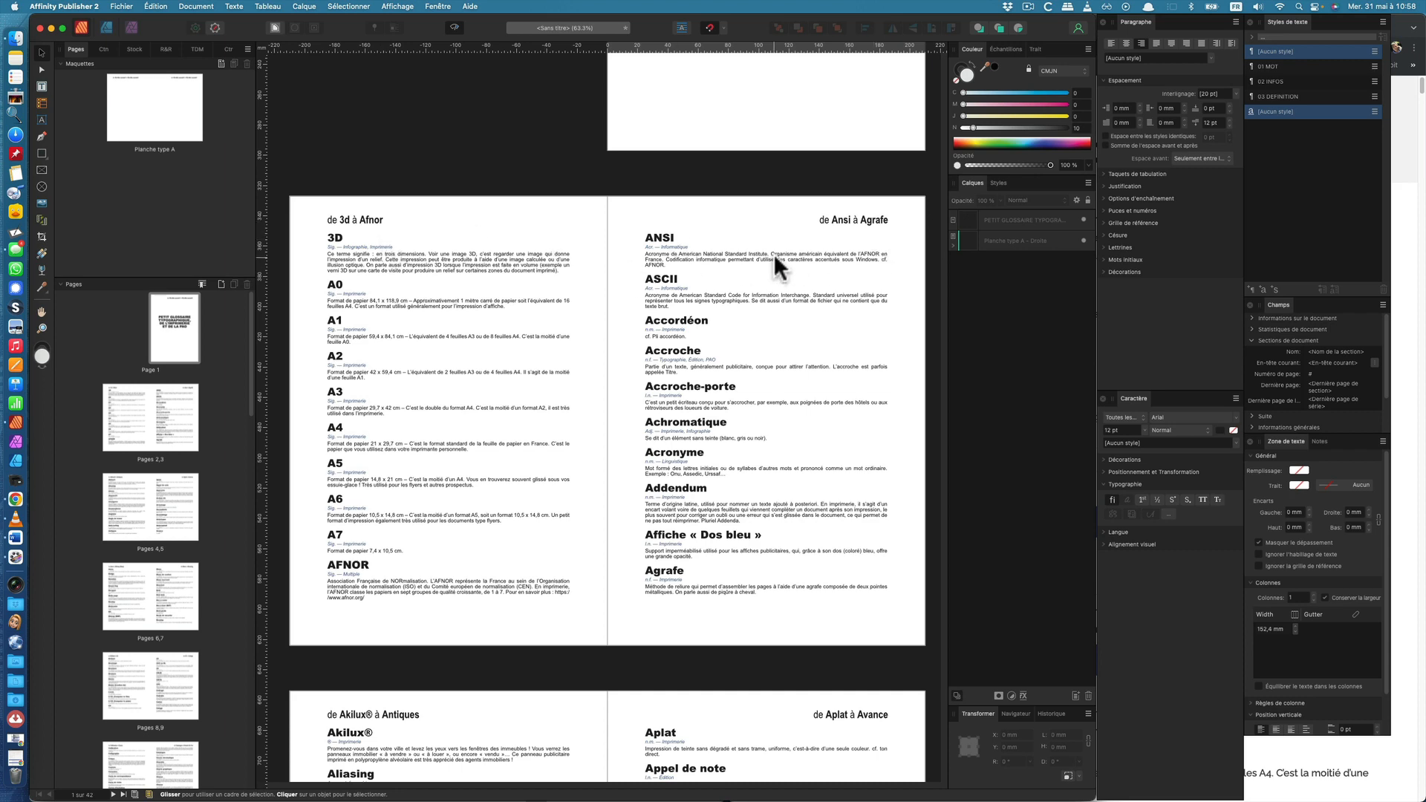
- Remove the master page from the title page, page 1, using Effacer maquettes
{"action": "scroll", "coordinate": [885, 279], "scroll_direction": "up", "scroll_amount": 4}
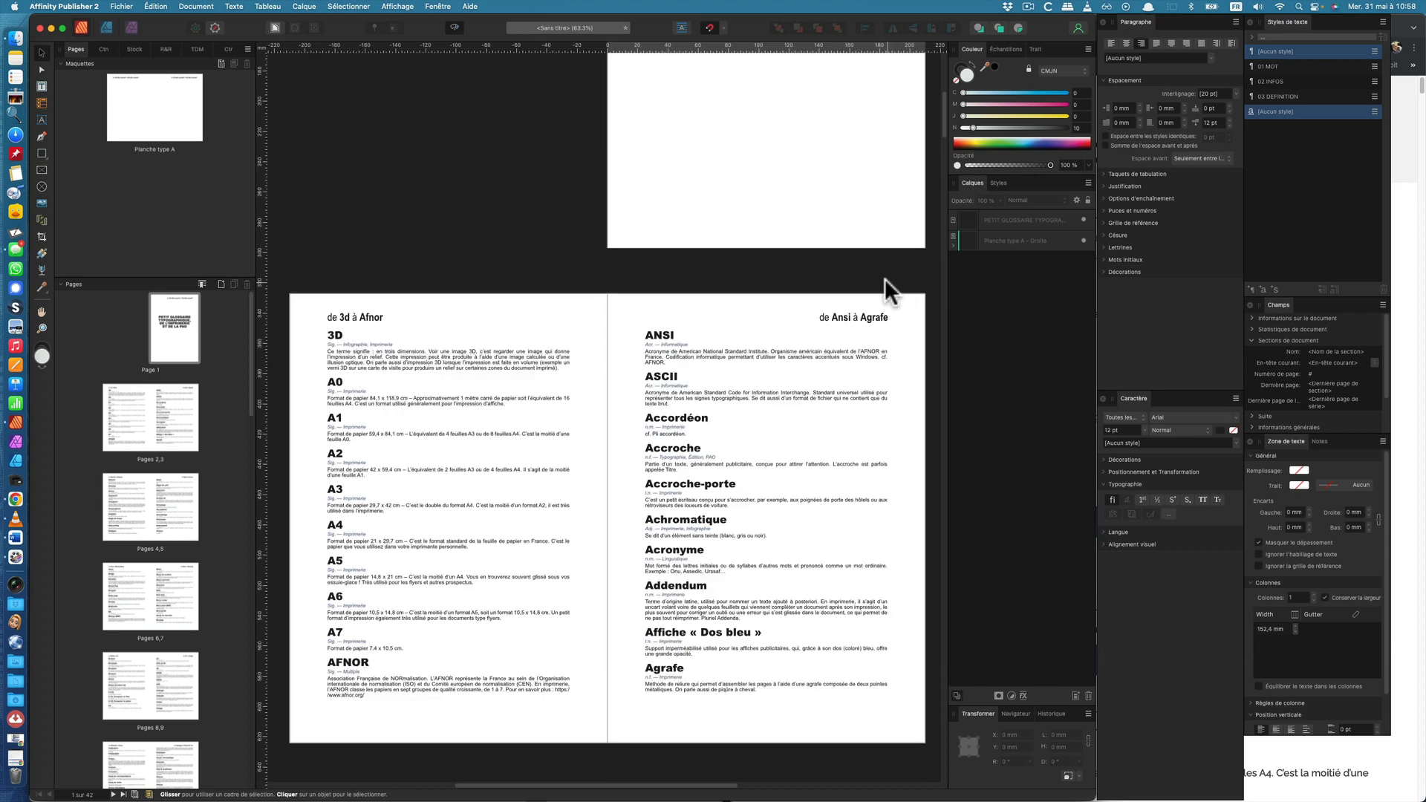
{"action": "scroll", "coordinate": [872, 274], "scroll_direction": "up", "scroll_amount": 10}
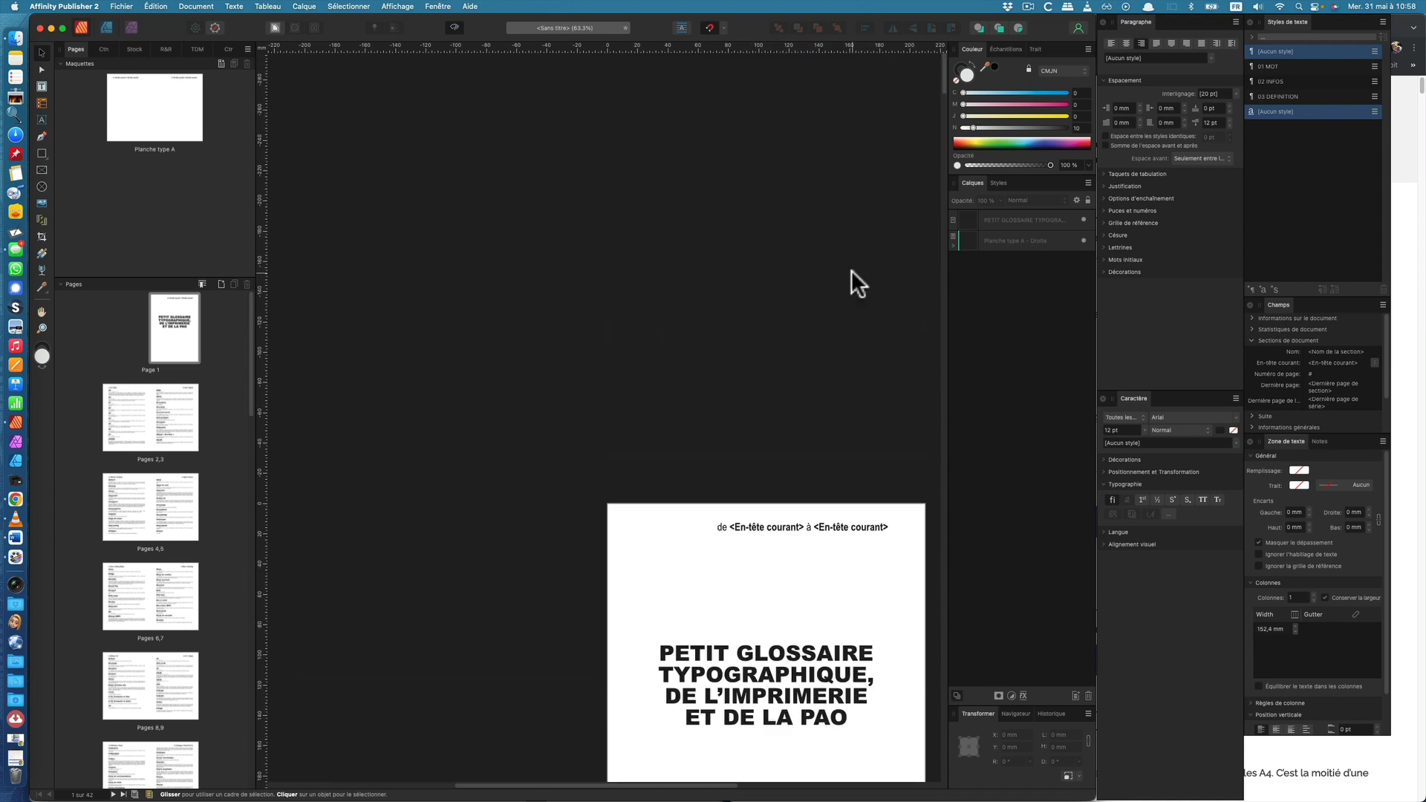
{"action": "scroll", "coordinate": [850, 271], "scroll_direction": "down", "scroll_amount": 3}
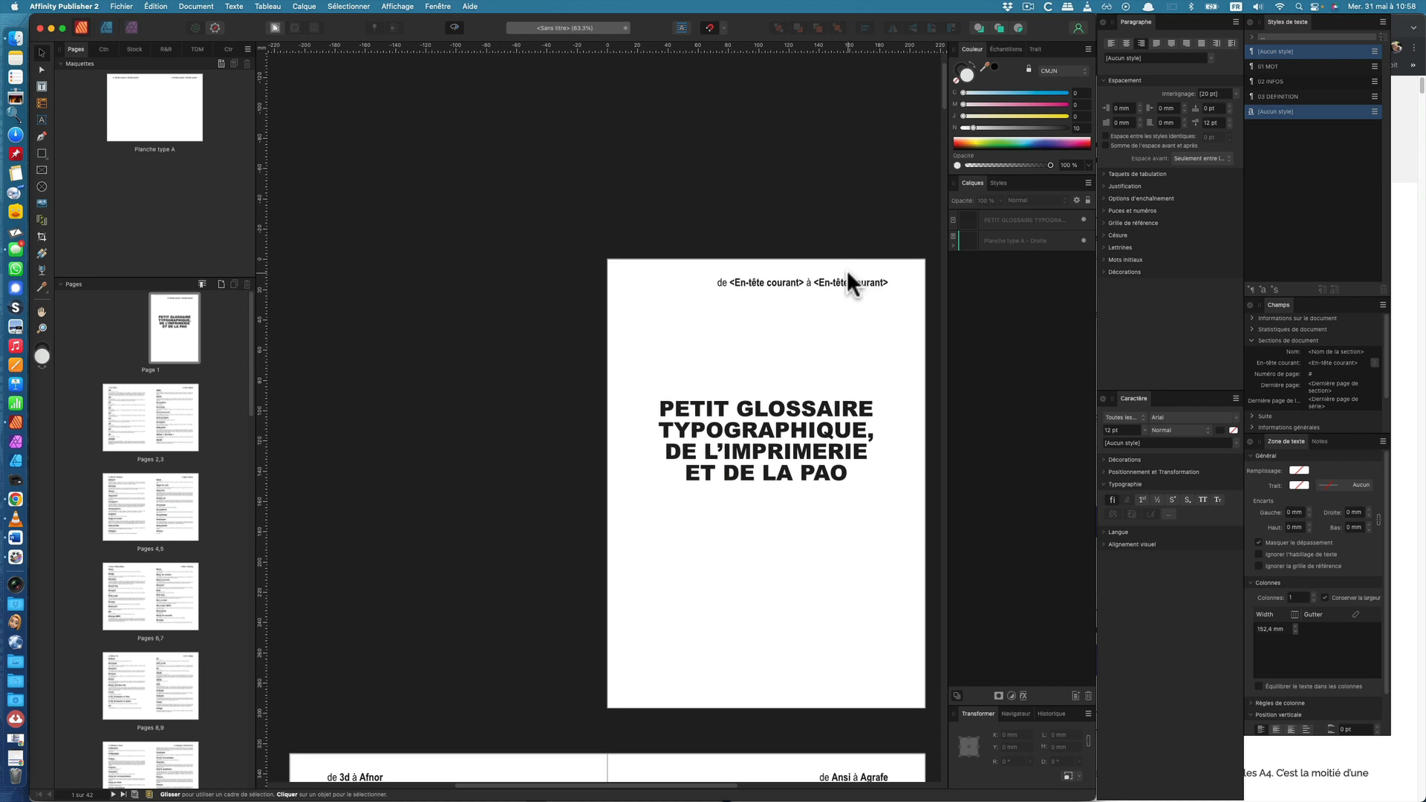
{"action": "scroll", "coordinate": [846, 269], "scroll_direction": "down", "scroll_amount": 1}
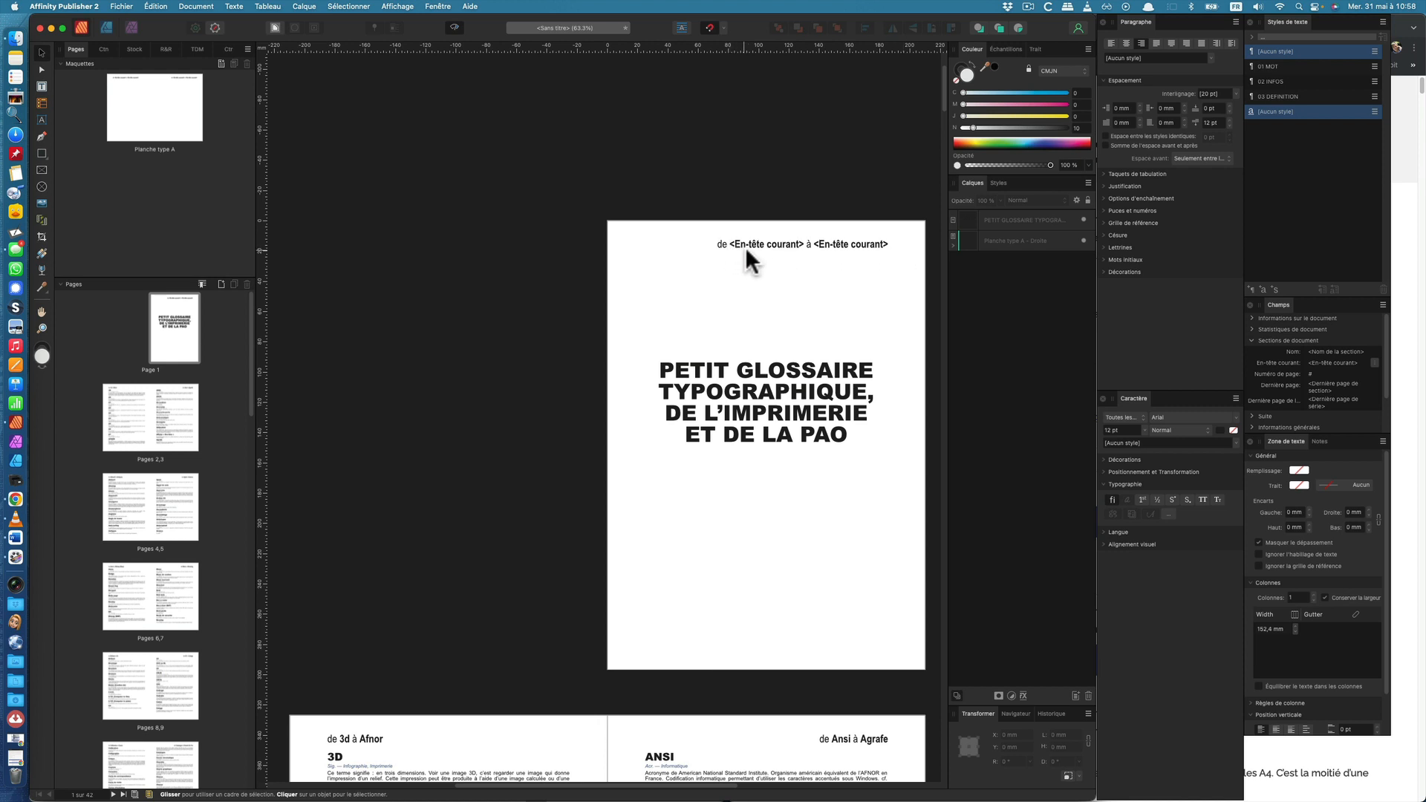
{"action": "scroll", "coordinate": [768, 318], "scroll_direction": "down", "scroll_amount": 2}
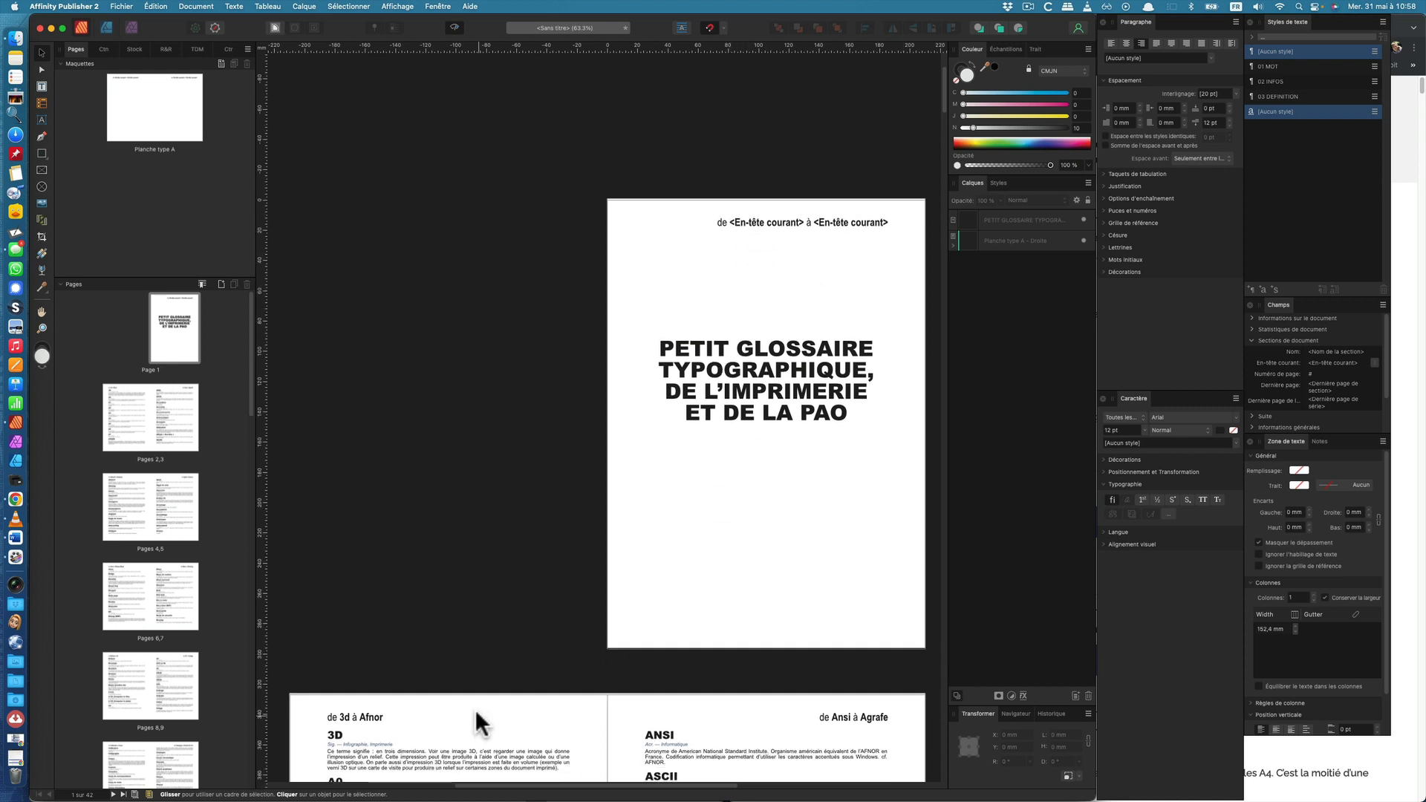
{"action": "left_click", "coordinate": [176, 322]}
{"action": "right_click", "coordinate": [168, 323]}
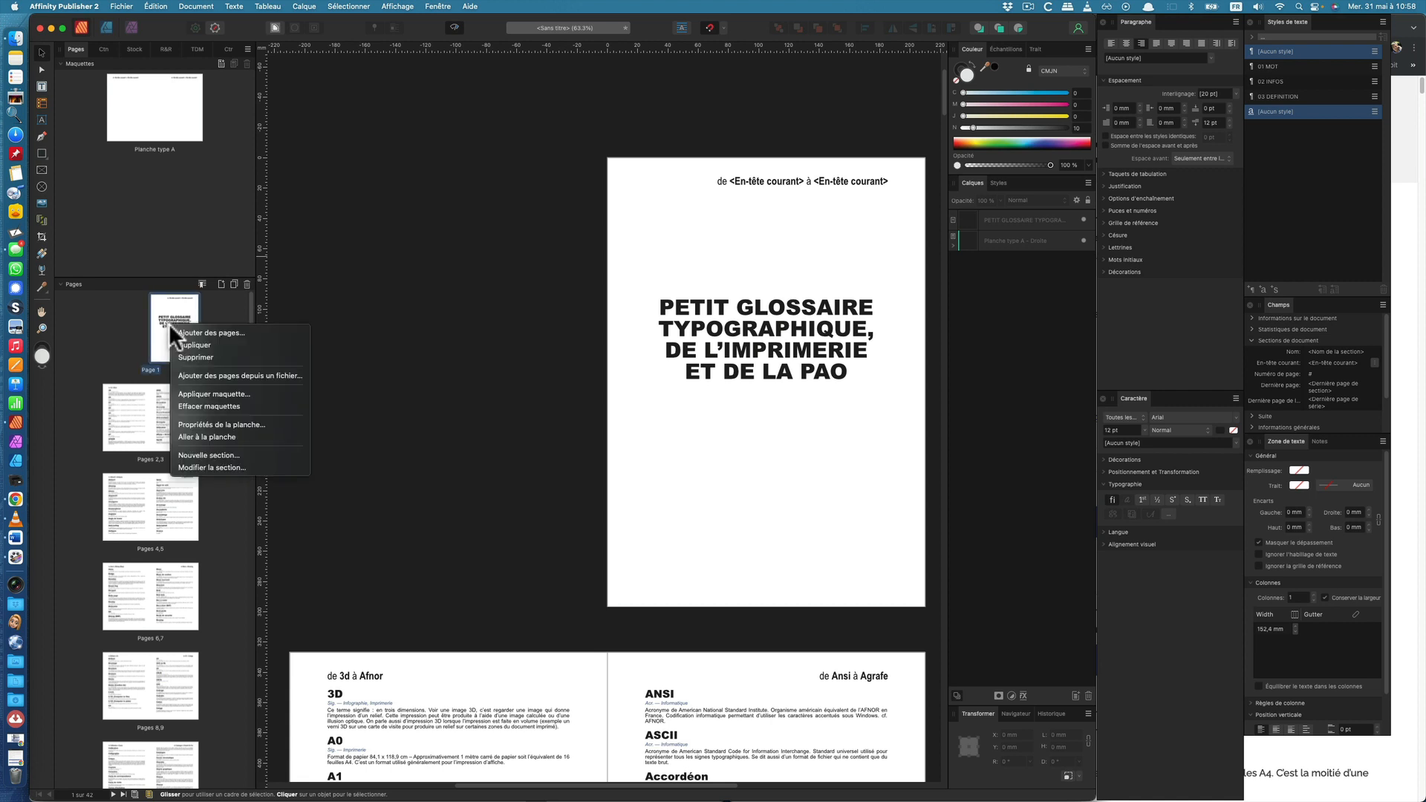
{"action": "left_click", "coordinate": [213, 406]}
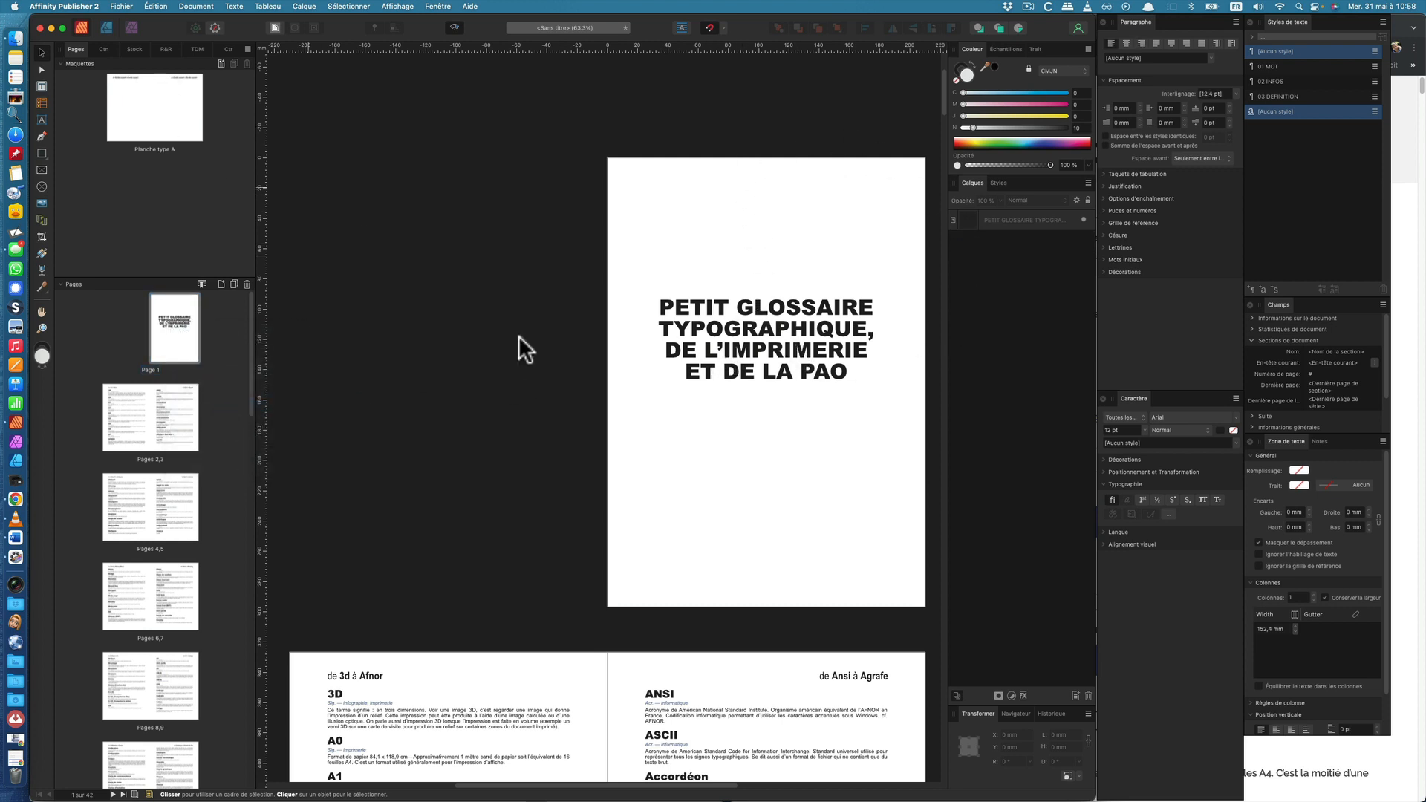
{"action": "scroll", "coordinate": [790, 454], "scroll_direction": "down", "scroll_amount": 10}
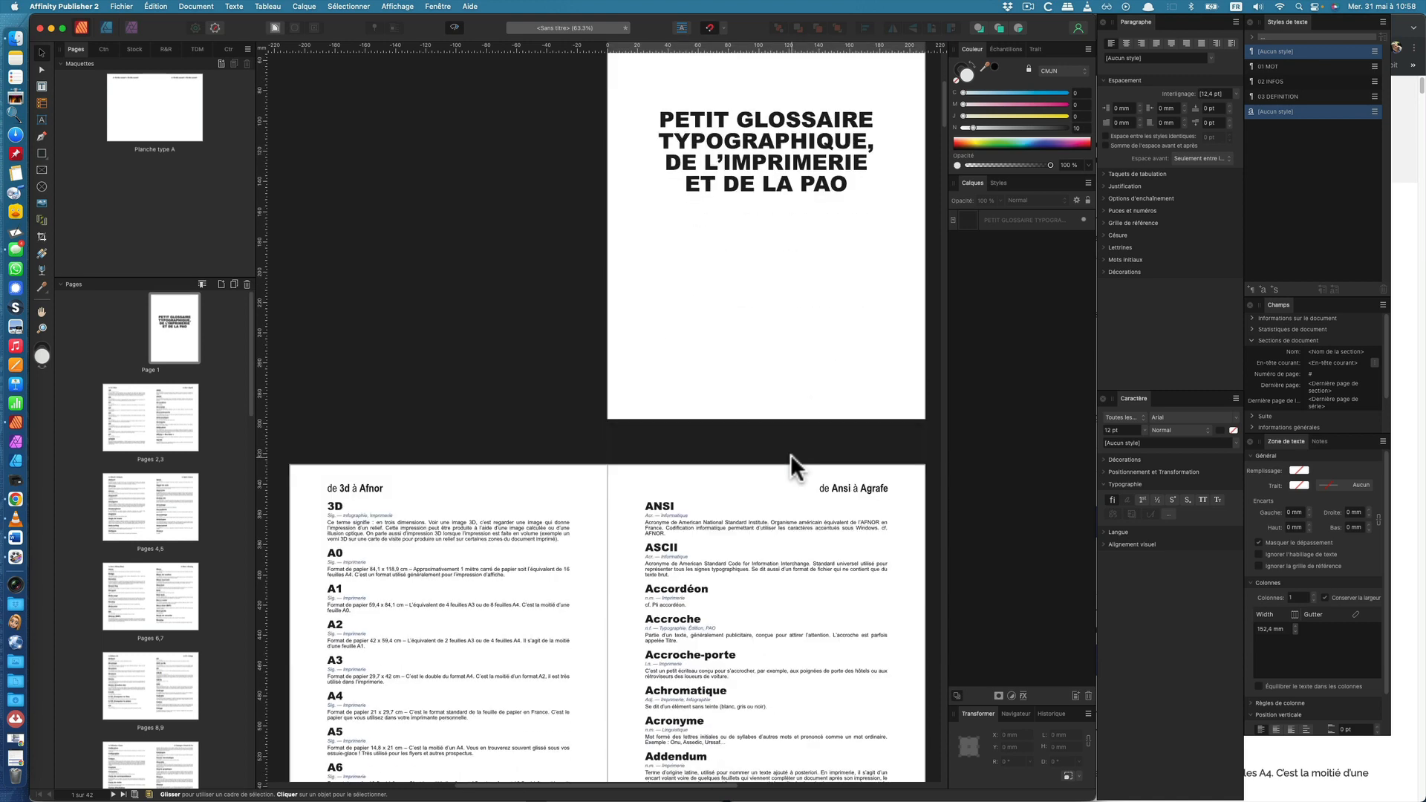